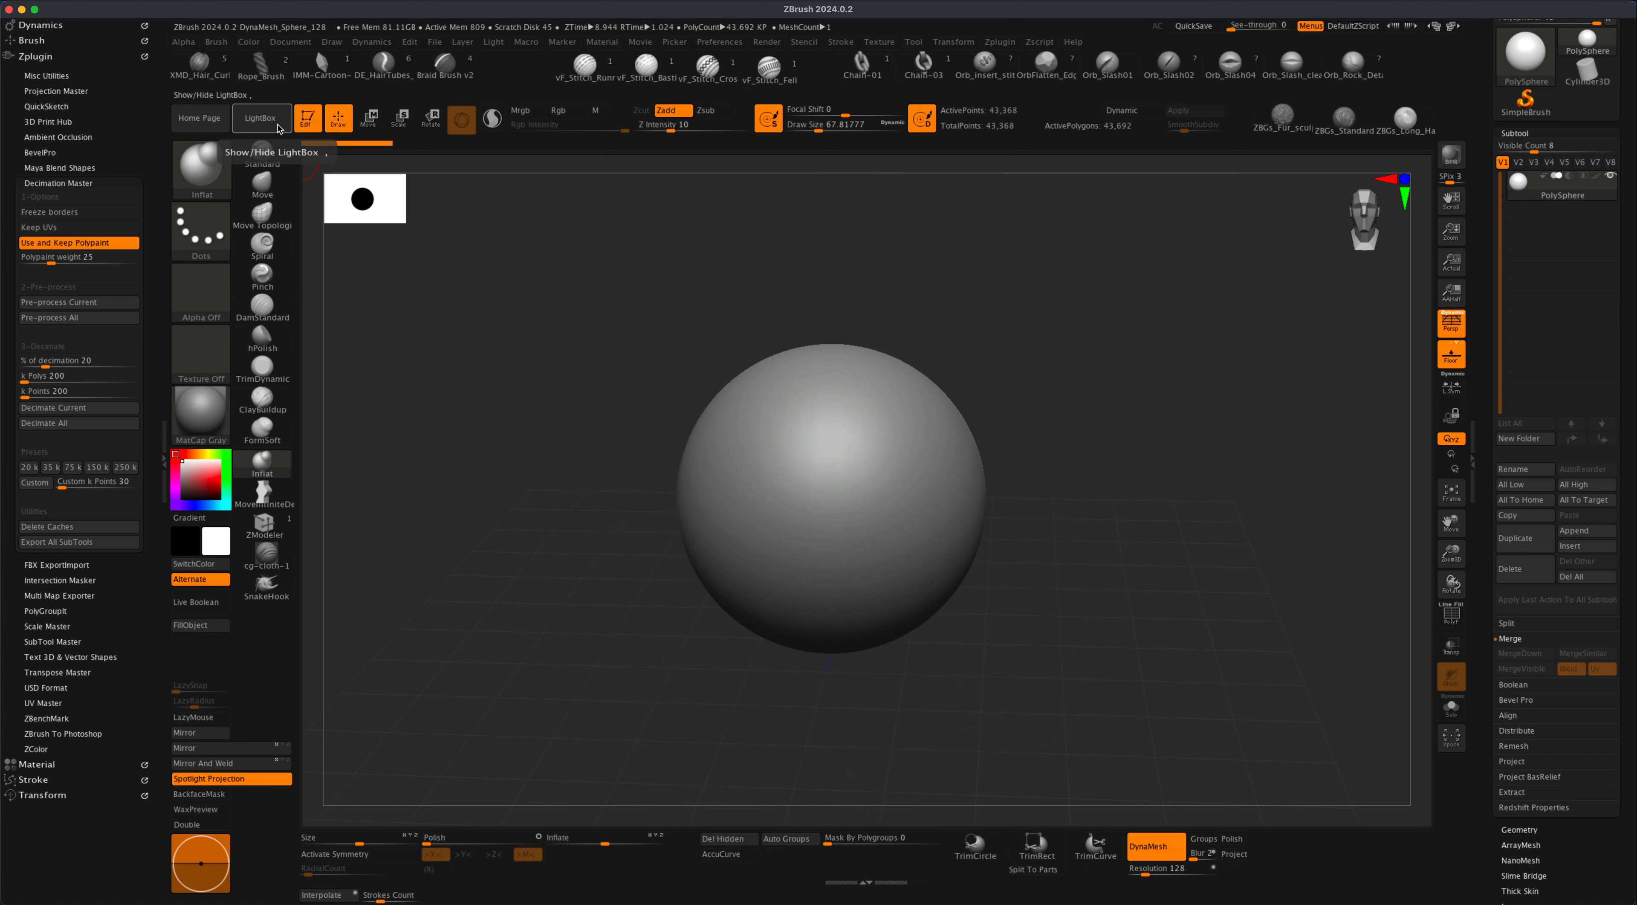
Load the DemoHeadFemale.ZPR project from the LightBox project library
{"action": "left_click", "coordinate": [278, 129]}
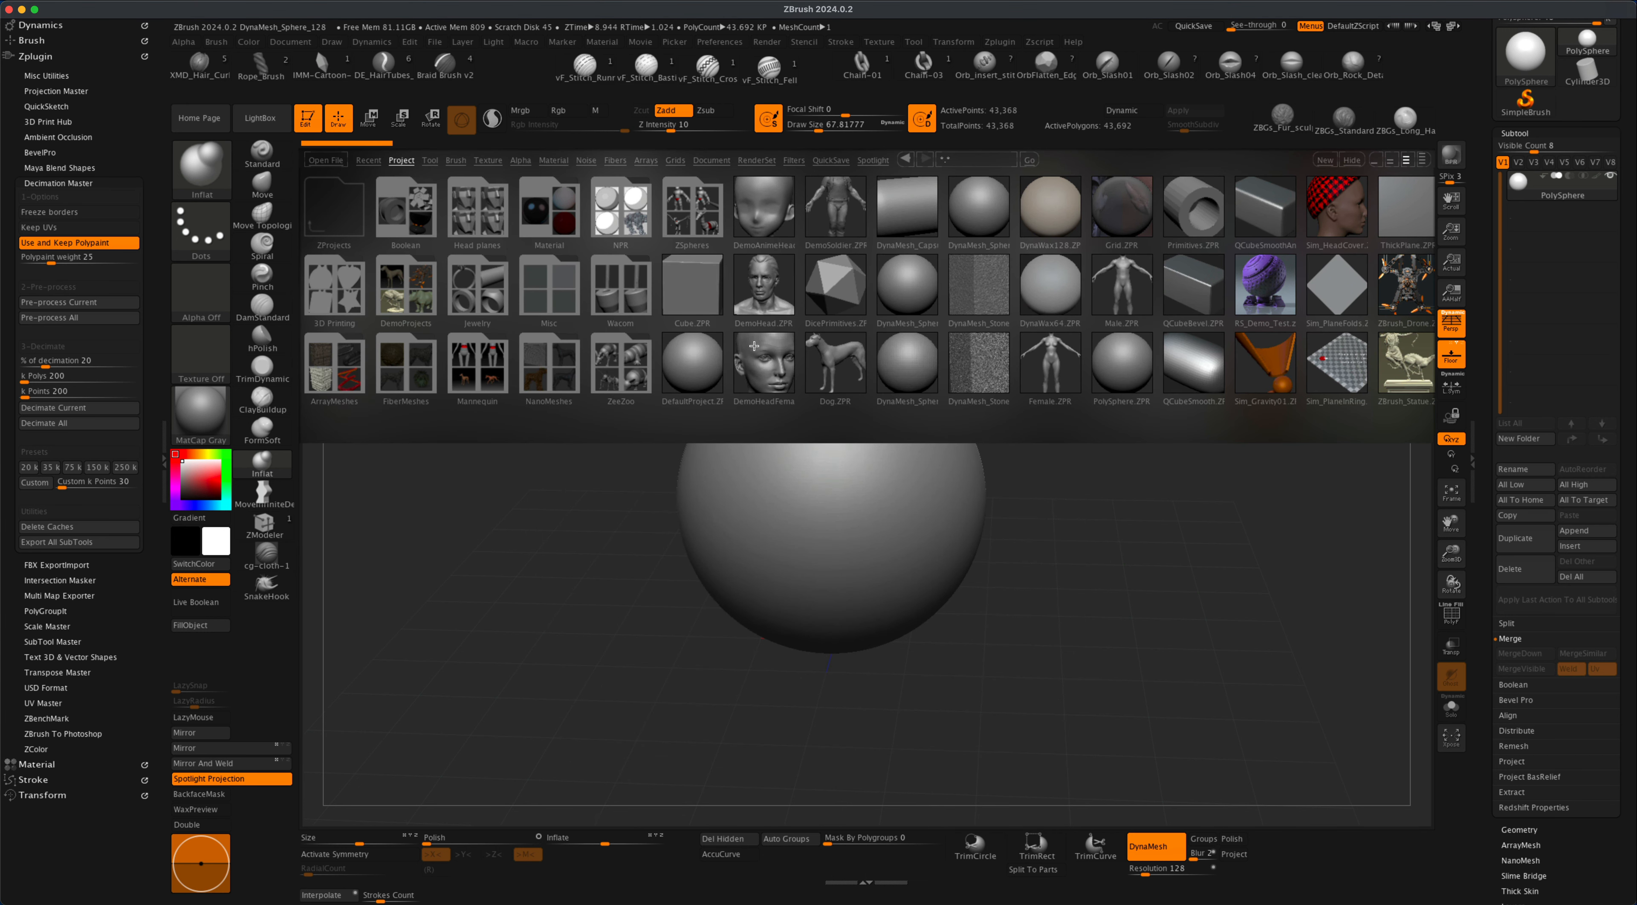
{"action": "left_click", "coordinate": [767, 349]}
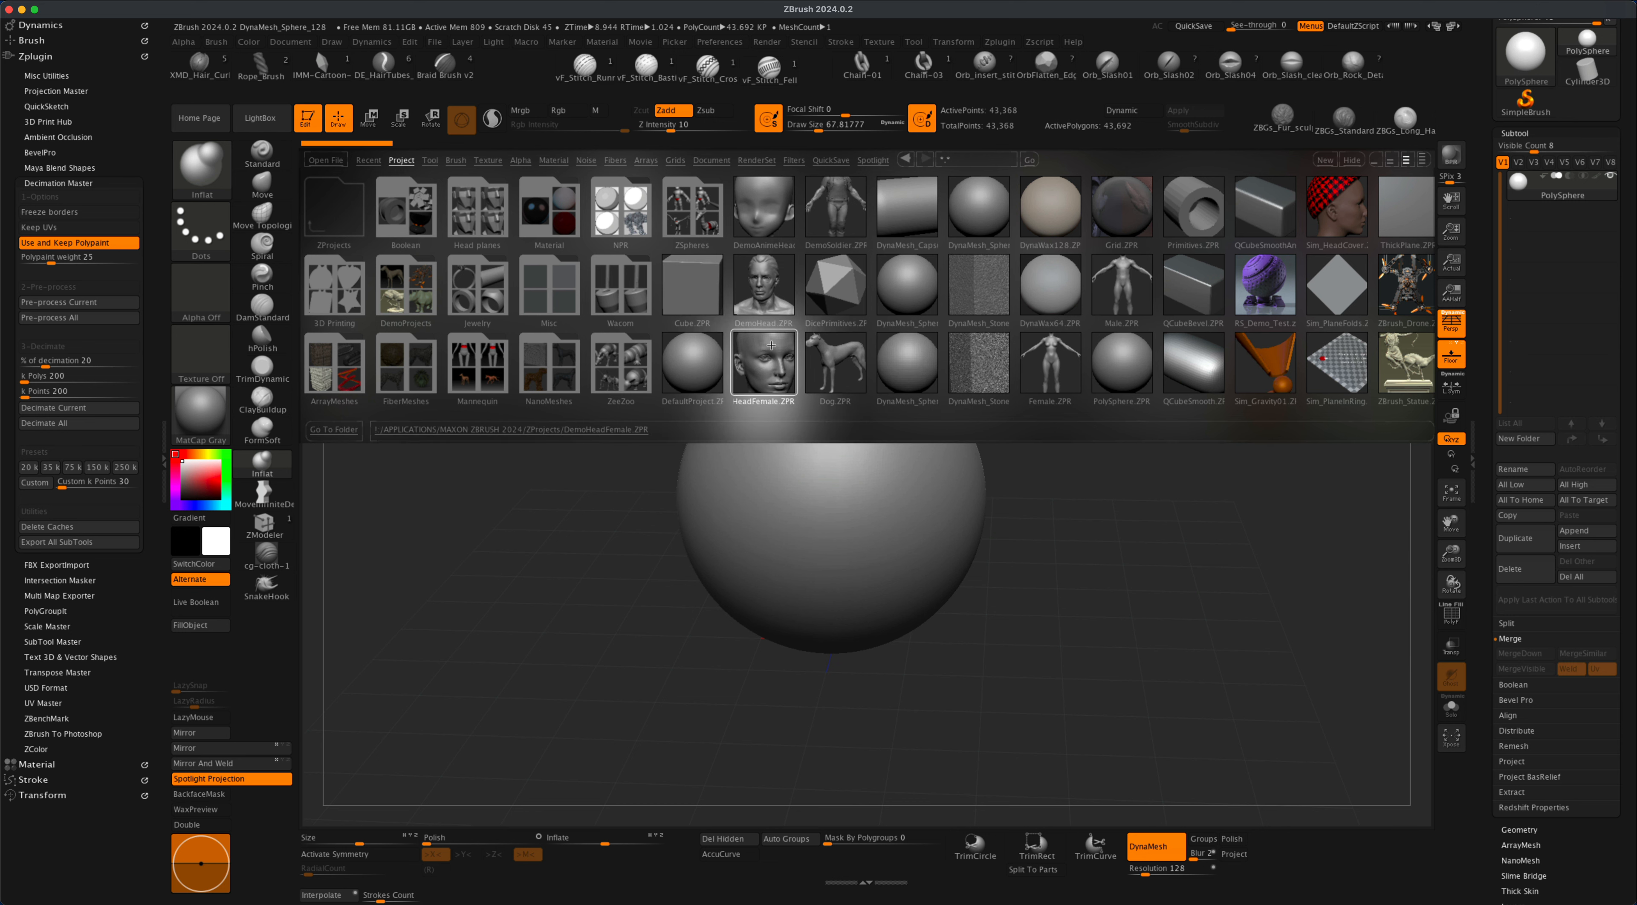
{"action": "double_click", "coordinate": [767, 348]}
{"action": "left_click", "coordinate": [814, 327]}
{"action": "mouse_move", "coordinate": [1101, 557]}
{"action": "left_mouse_down", "text": "alt"}
{"action": "mouse_move", "coordinate": [1104, 545]}
{"action": "mouse_move", "coordinate": [1104, 569]}
{"action": "mouse_move", "coordinate": [1071, 565]}
{"action": "mouse_move", "coordinate": [1092, 568]}
{"action": "mouse_move", "coordinate": [1081, 557]}
{"action": "left_mouse_up", "text": "alt"}
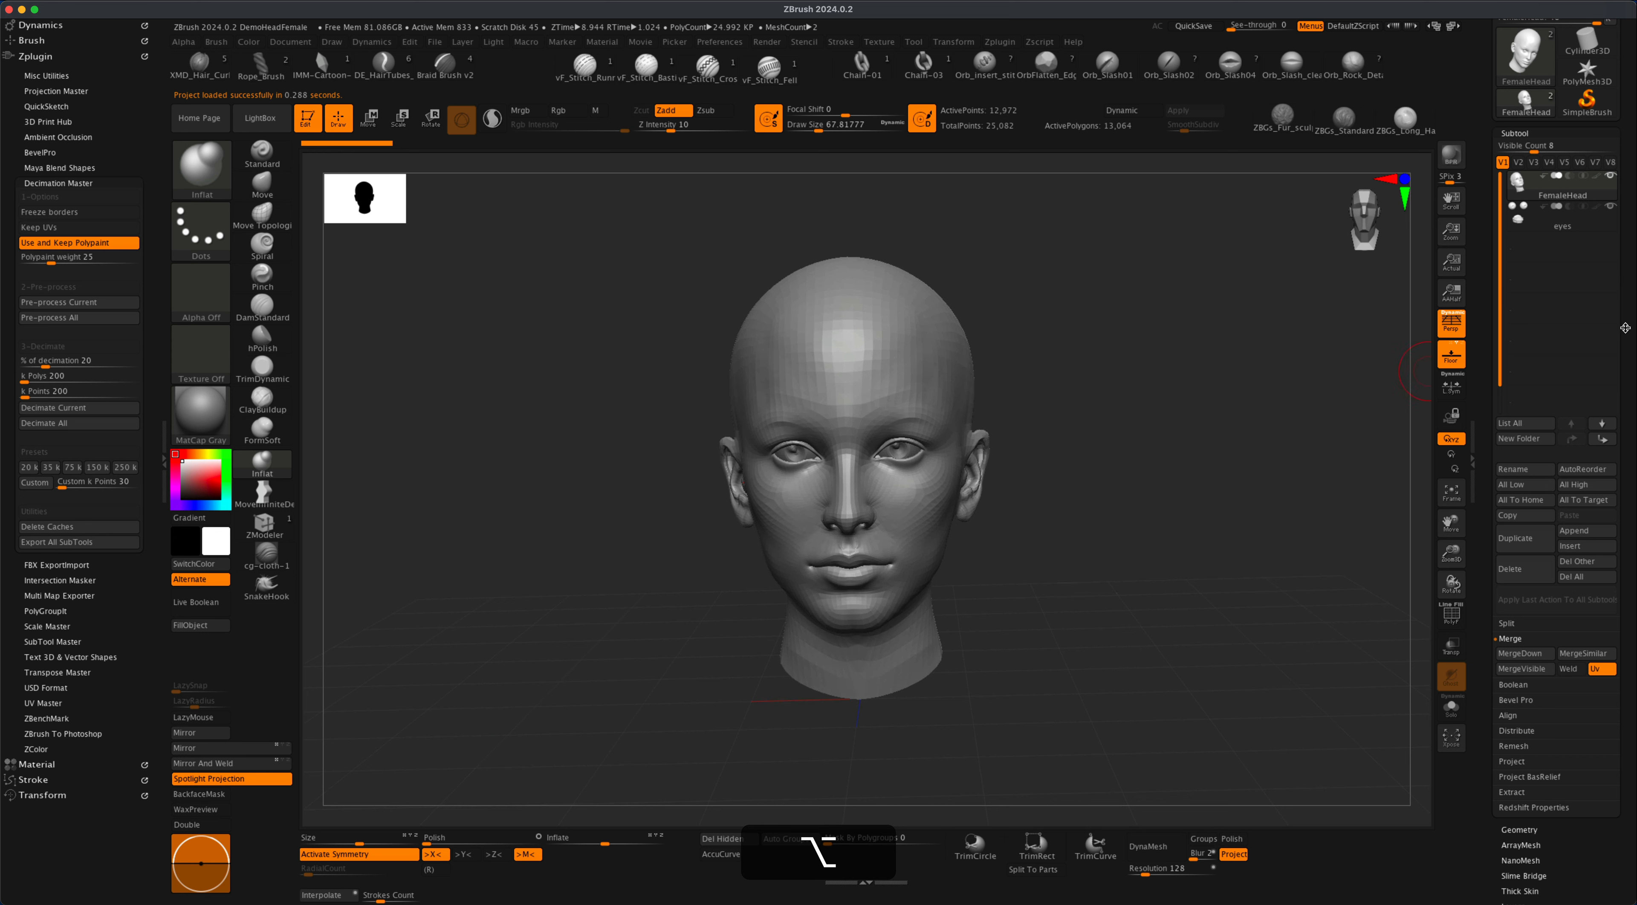
Isolate the eyes subtool to check its eyeballs and teeth, show the head again, and delete the eyes subtool
{"action": "left_click_drag", "start_coordinate": [1625, 328], "coordinate": [1629, 438]}
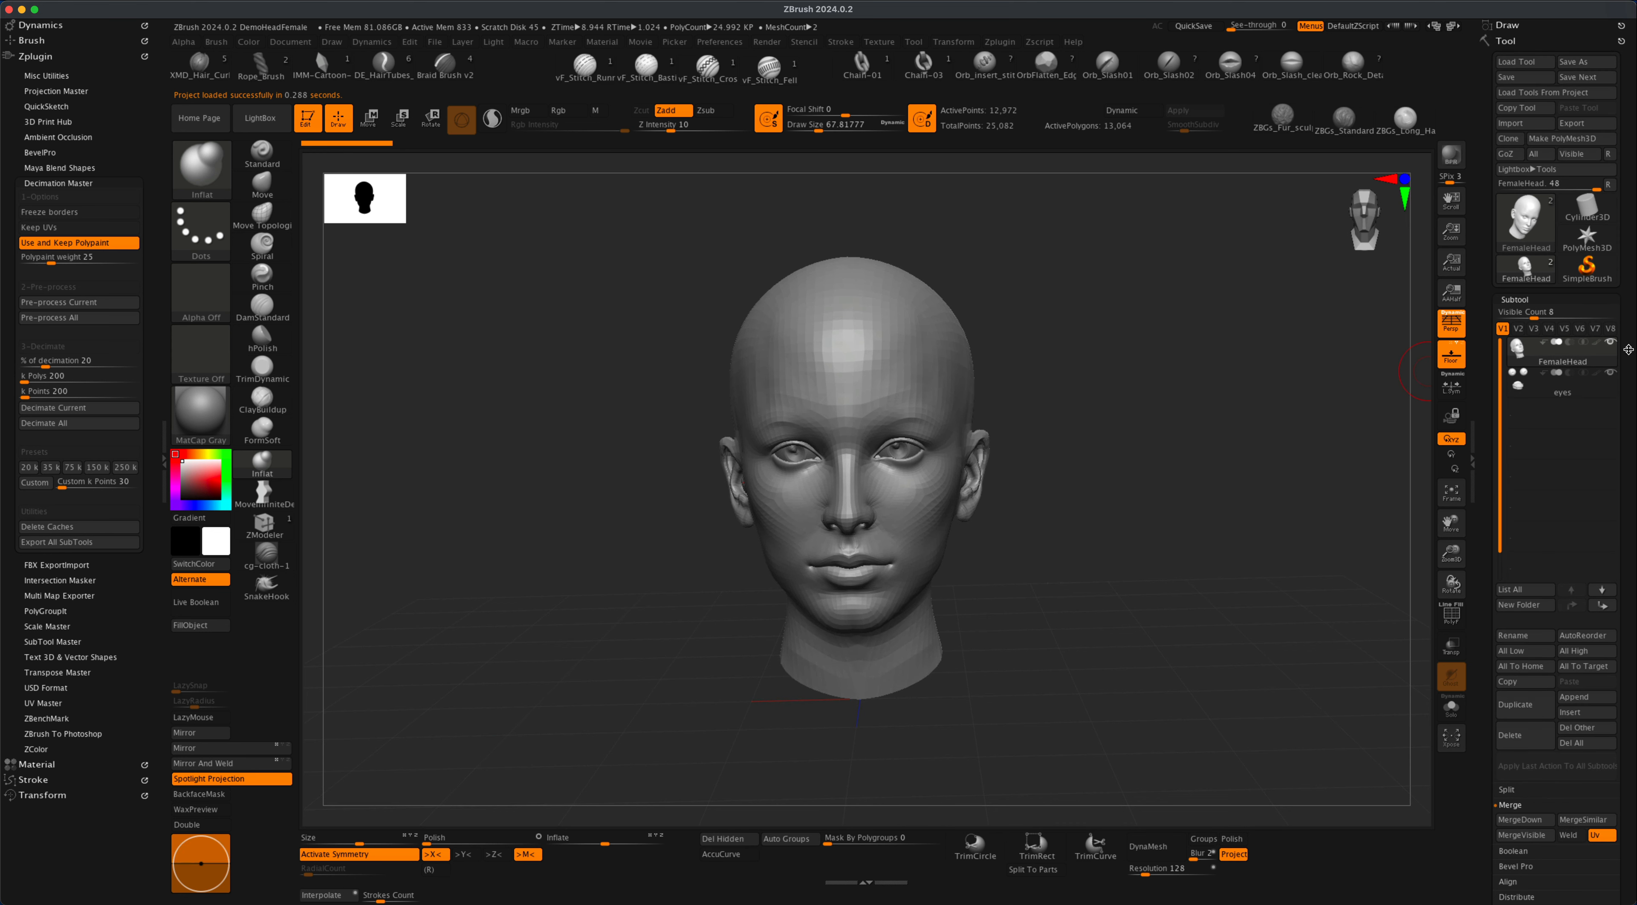
{"action": "left_click_drag", "start_coordinate": [1628, 349], "coordinate": [1627, 209]}
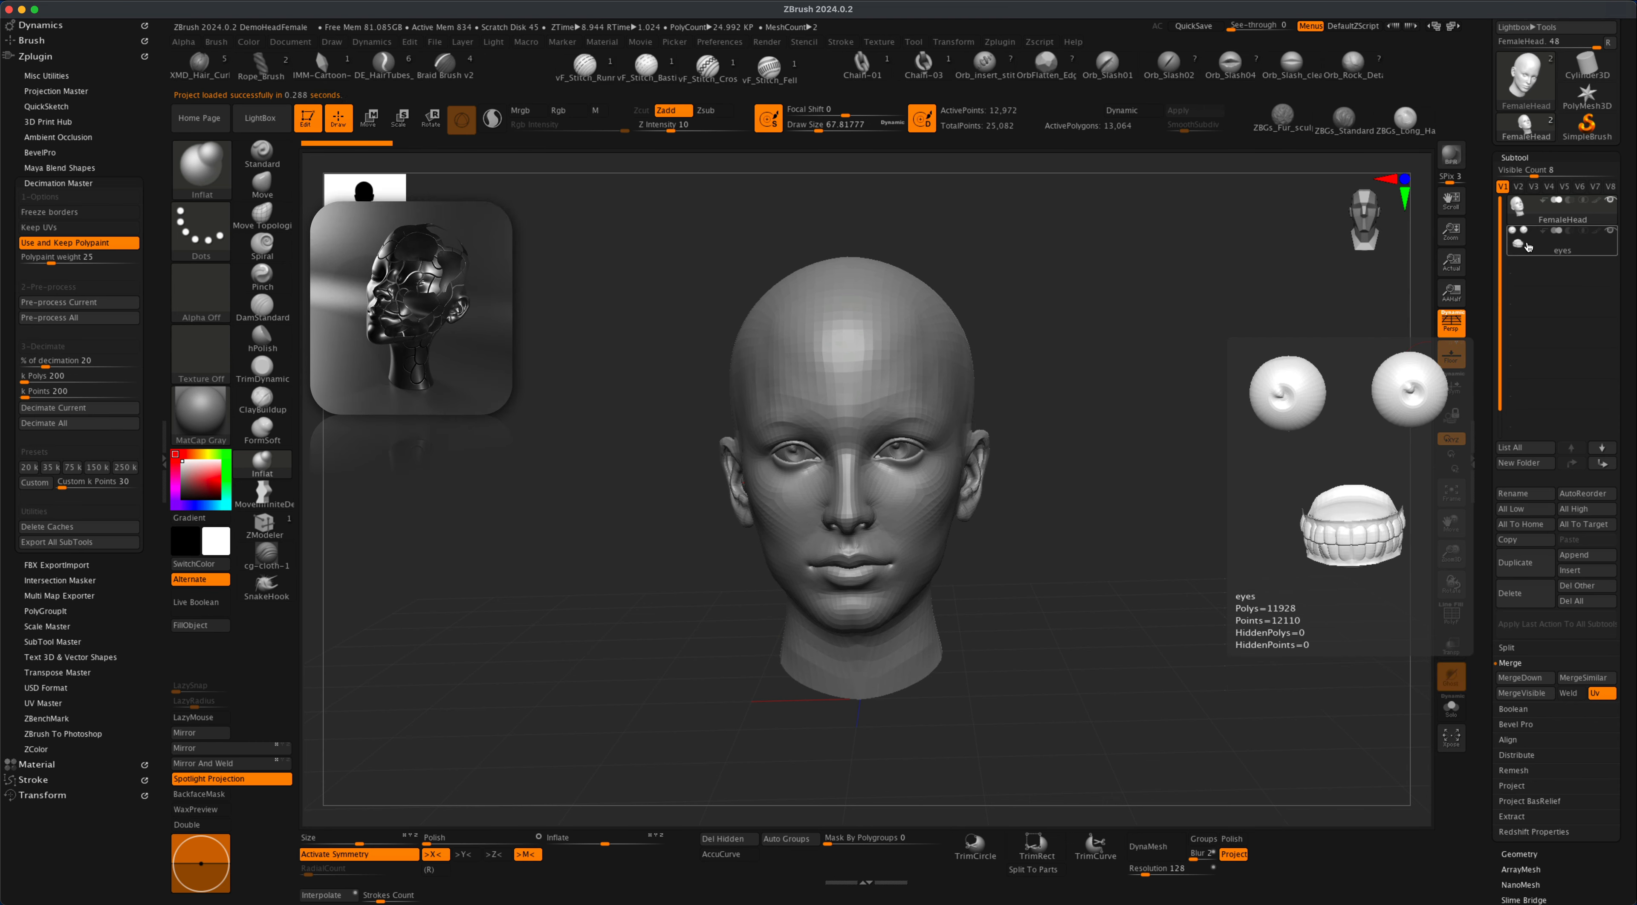
{"action": "left_click_drag", "start_coordinate": [1176, 486], "coordinate": [1135, 497]}
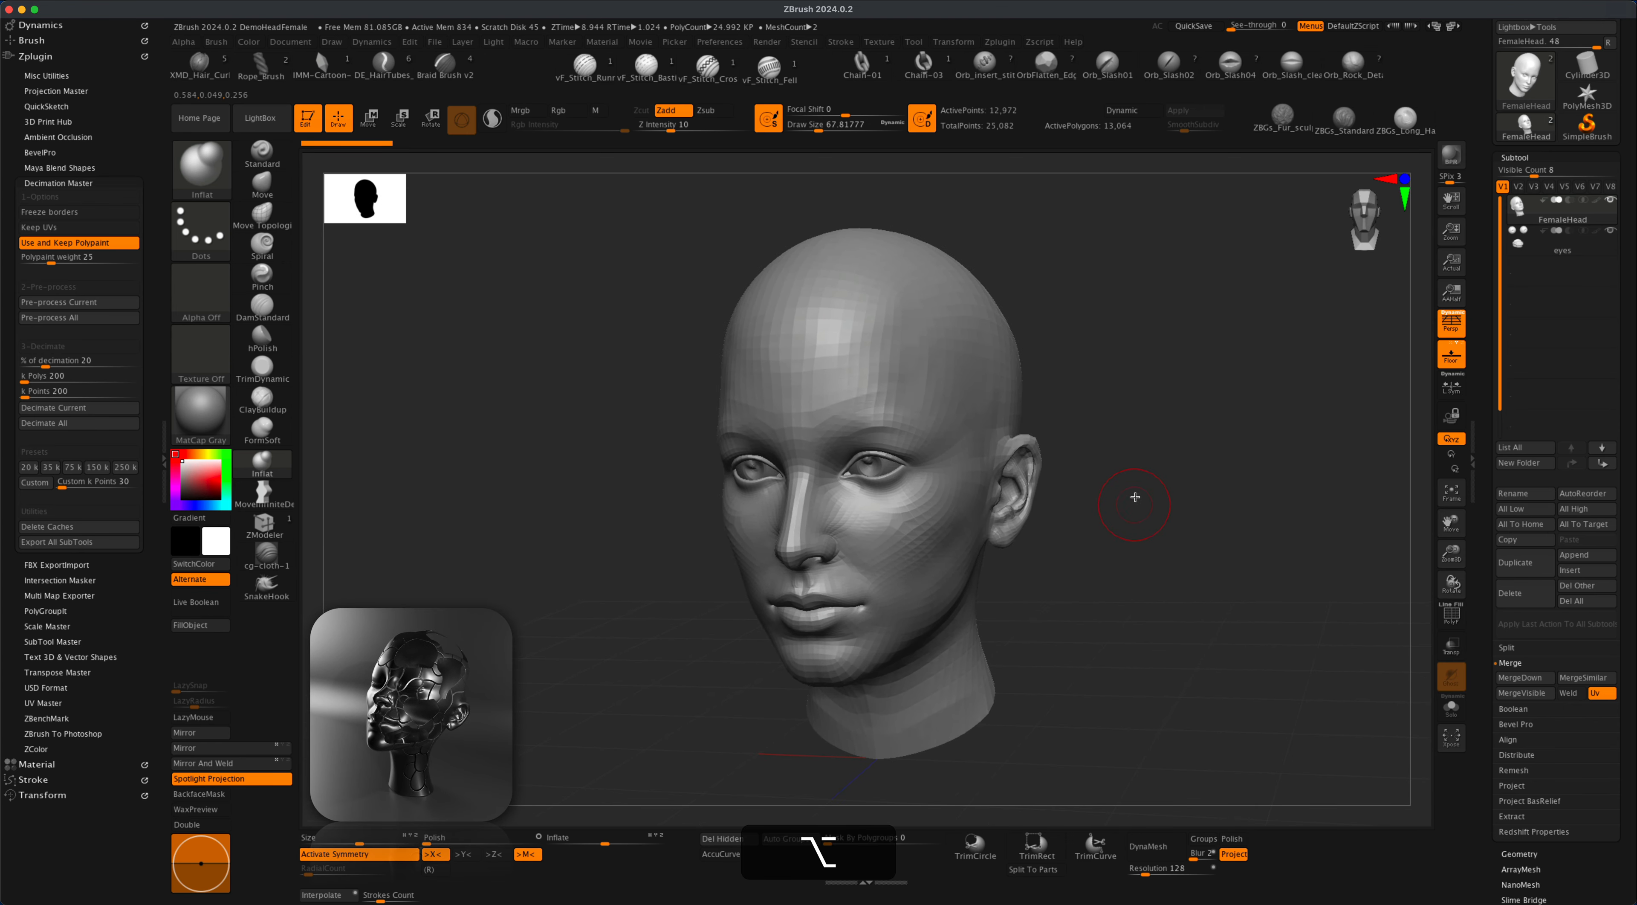
{"action": "left_click", "coordinate": [1555, 247]}
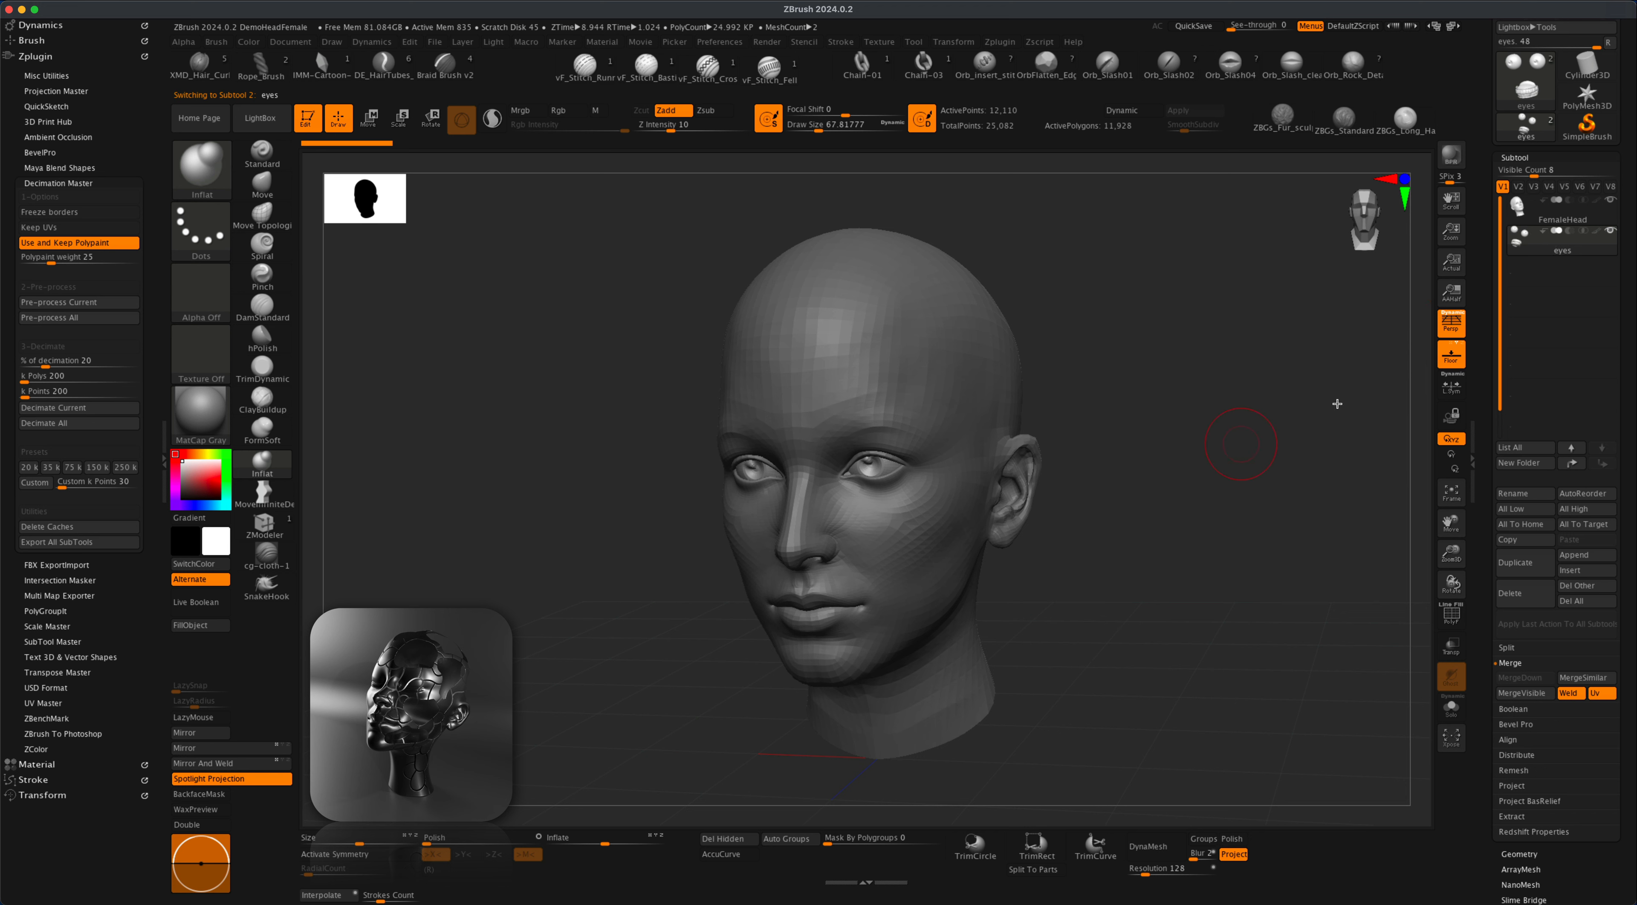
{"action": "left_click", "coordinate": [1610, 200]}
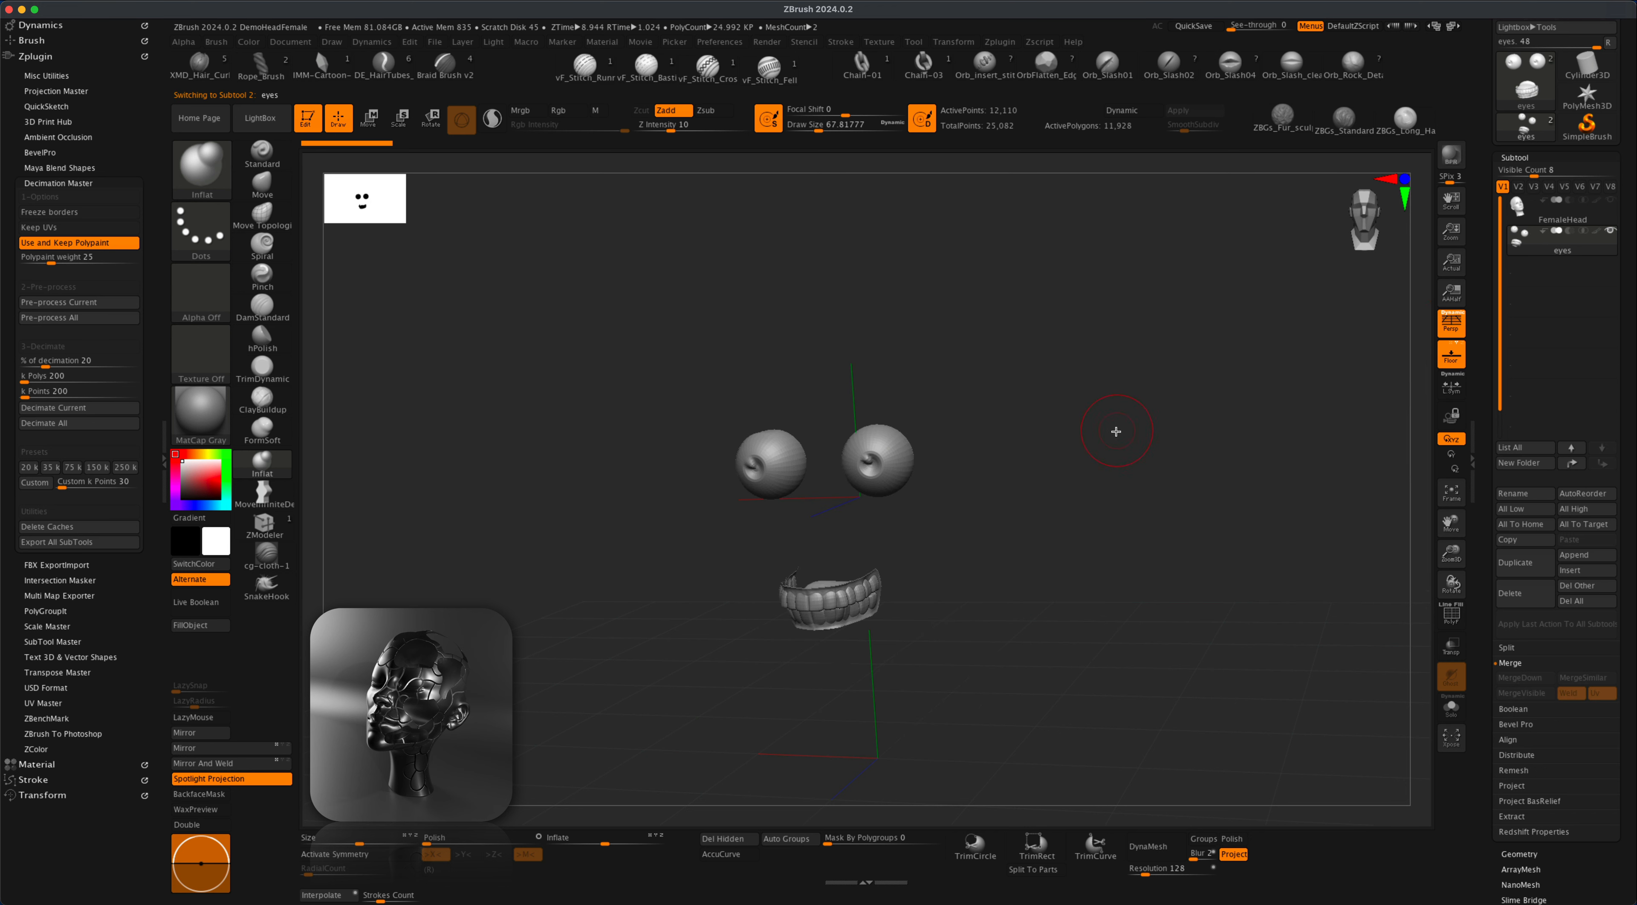
{"action": "mouse_move", "coordinate": [1115, 431]}
{"action": "left_mouse_down"}
{"action": "mouse_move", "coordinate": [1155, 430]}
{"action": "mouse_move", "coordinate": [1119, 428]}
{"action": "left_mouse_up"}
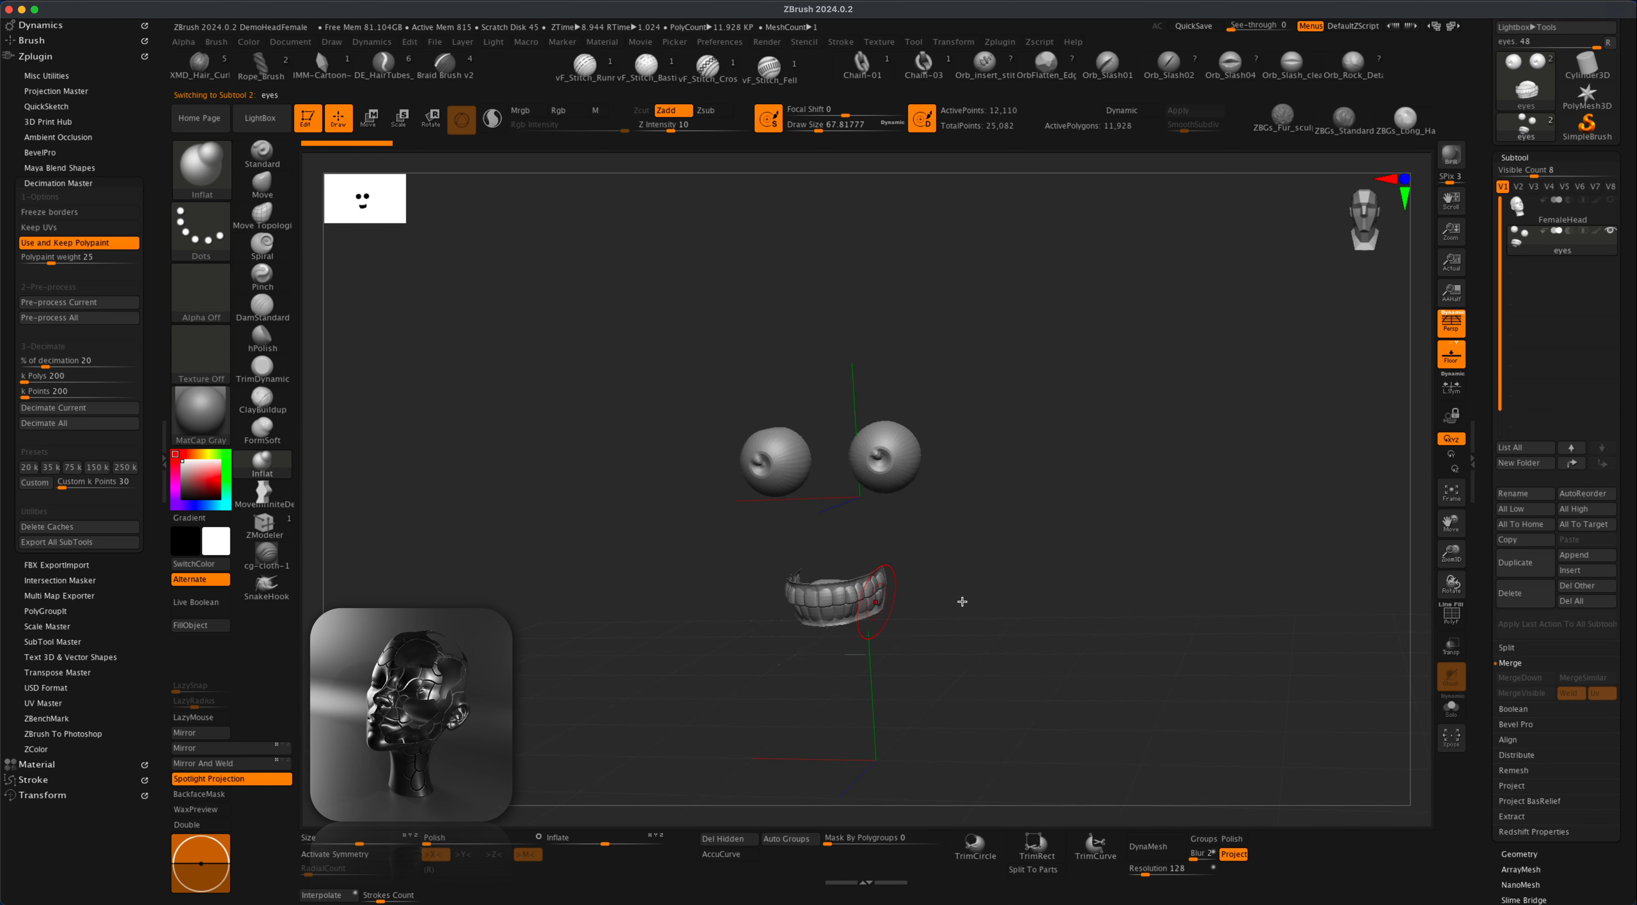
{"action": "left_click_drag", "start_coordinate": [963, 601], "coordinate": [1008, 552]}
{"action": "left_click", "coordinate": [1611, 200]}
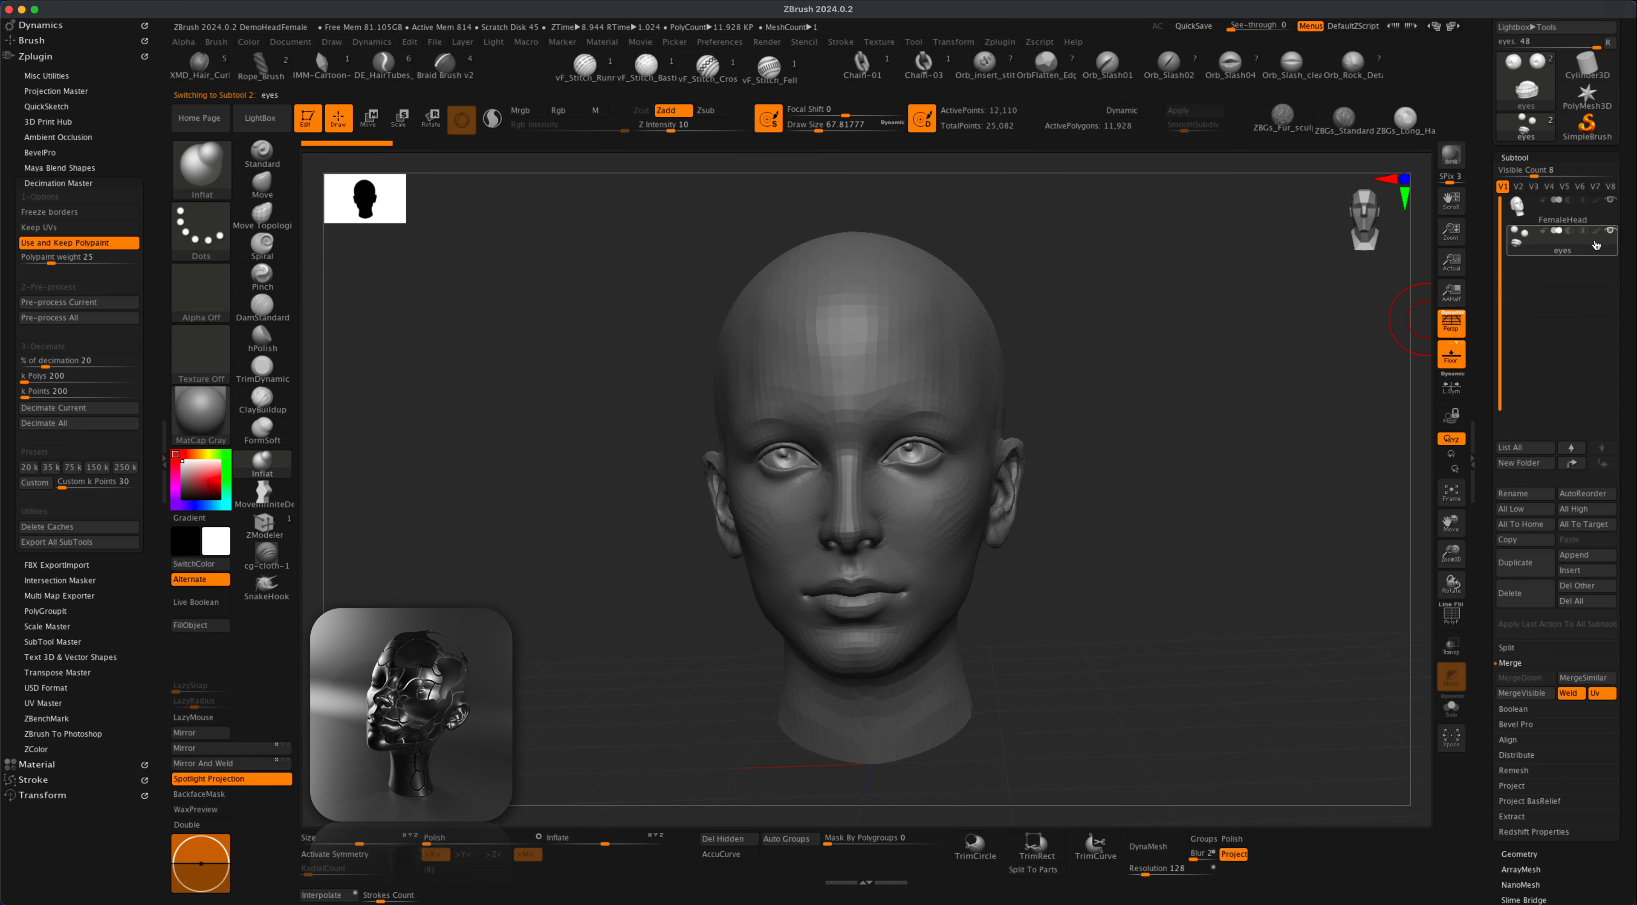
{"action": "left_click", "coordinate": [1508, 567]}
{"action": "left_click", "coordinate": [1511, 595]}
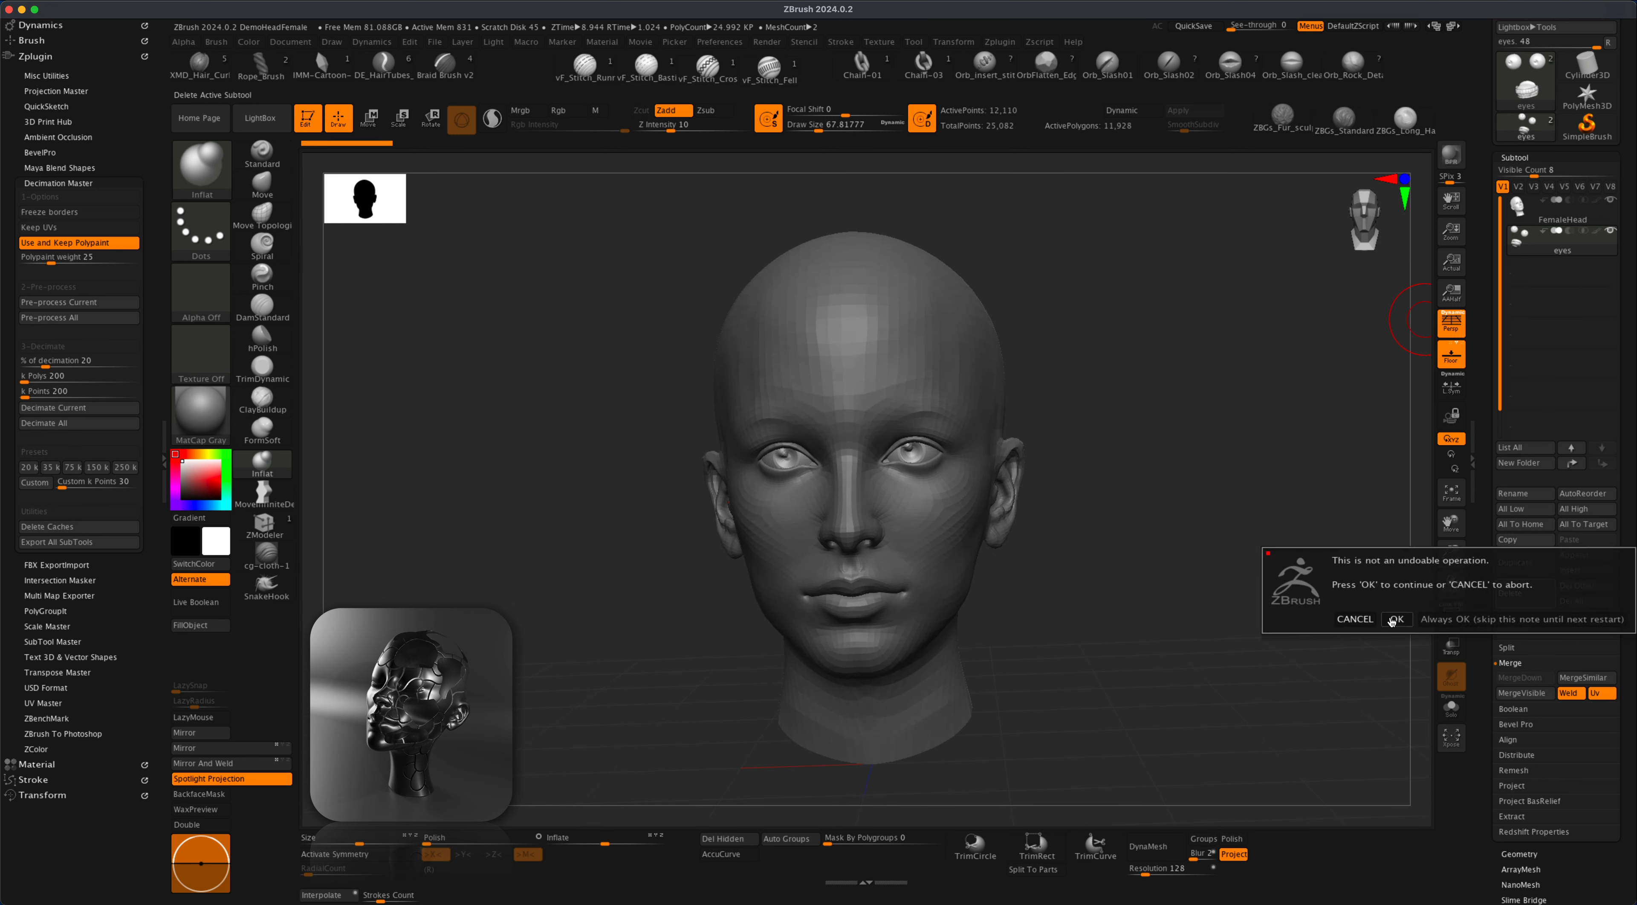
{"action": "left_click", "coordinate": [1392, 620]}
Pull the upper eyelids down over the eye openings with the Move Topological brush at a draw size of about 80
{"action": "left_click_drag", "start_coordinate": [1389, 621], "coordinate": [1148, 614]}
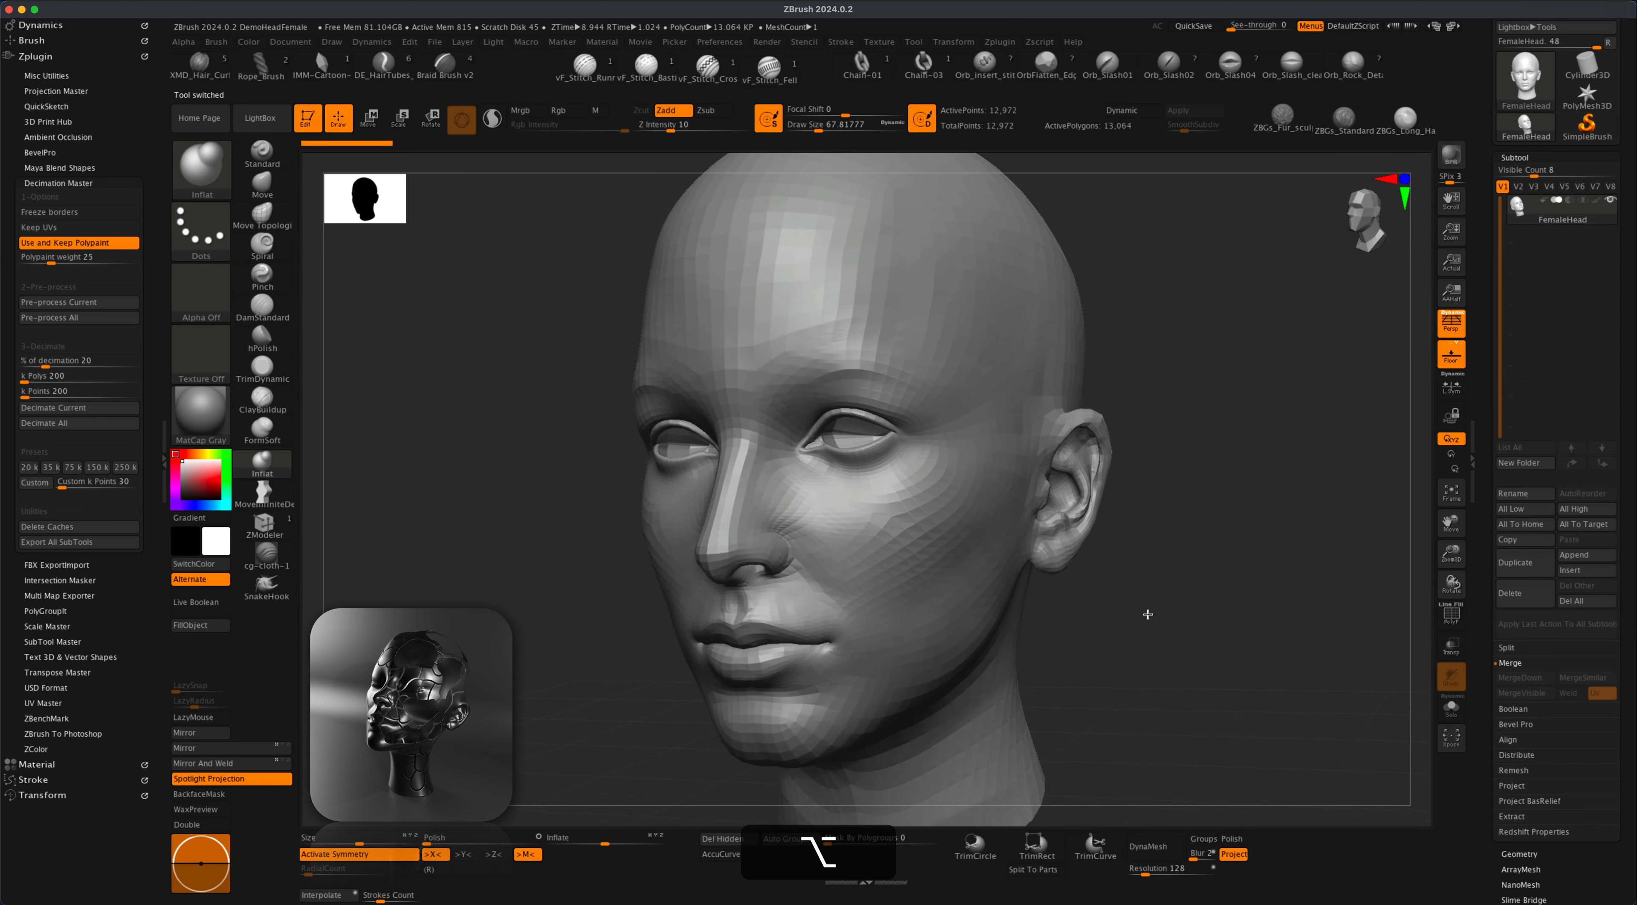
{"action": "left_click_drag", "start_coordinate": [1240, 464], "coordinate": [1233, 513], "text": "alt"}
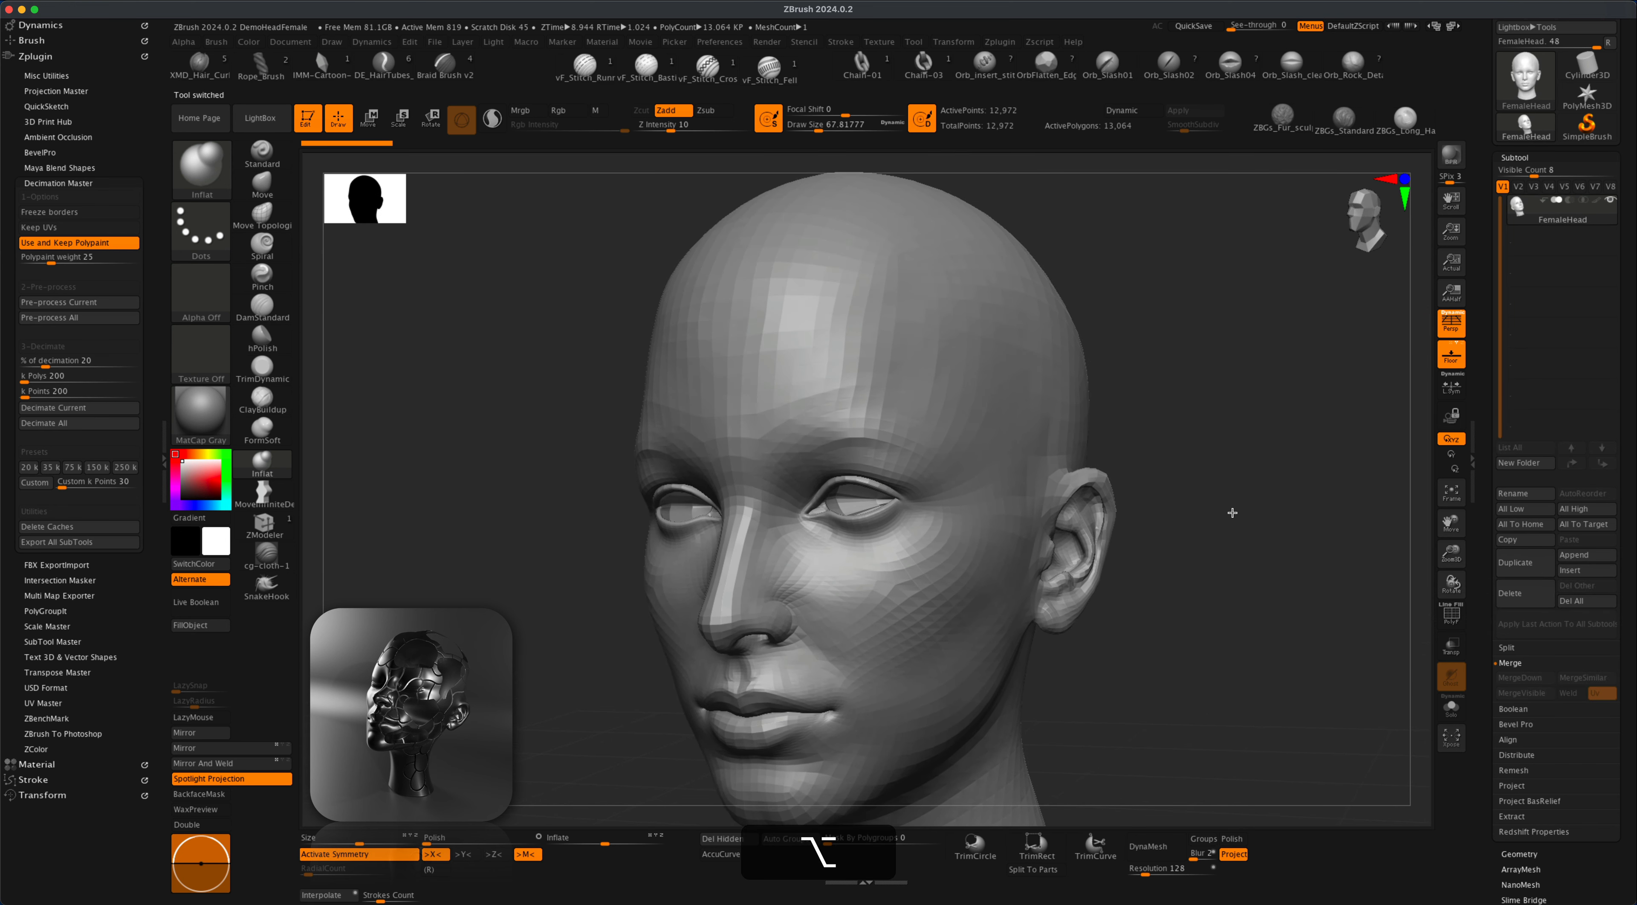
{"action": "left_click_drag", "start_coordinate": [1330, 608], "coordinate": [1253, 594], "text": "alt"}
{"action": "left_click", "coordinate": [265, 216]}
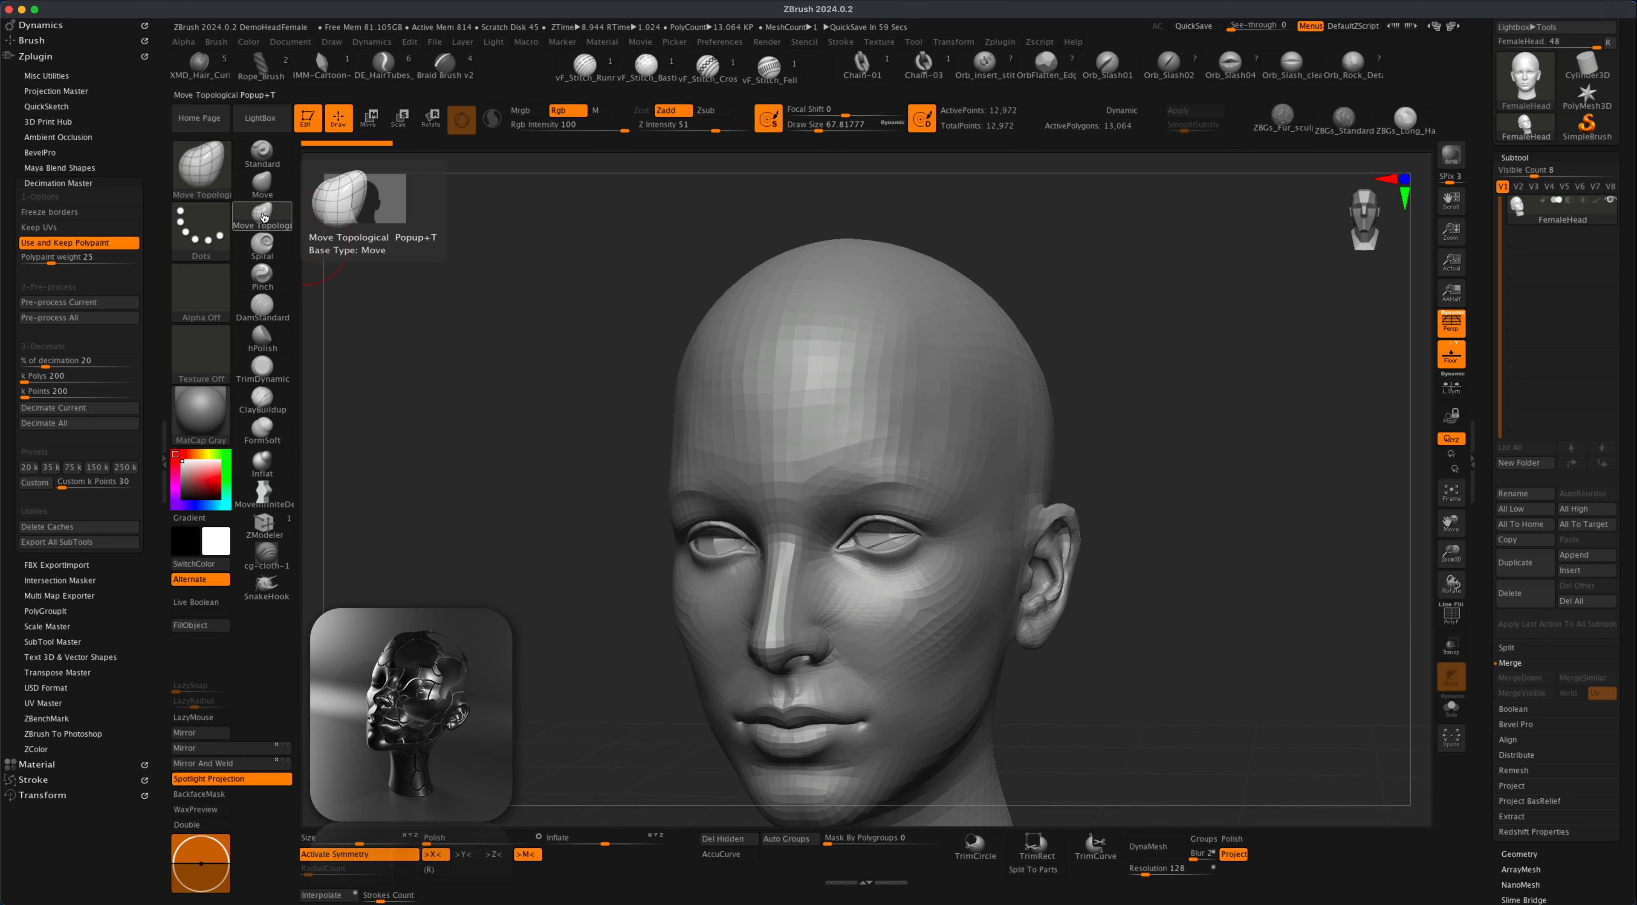
{"action": "key", "text": "s"}
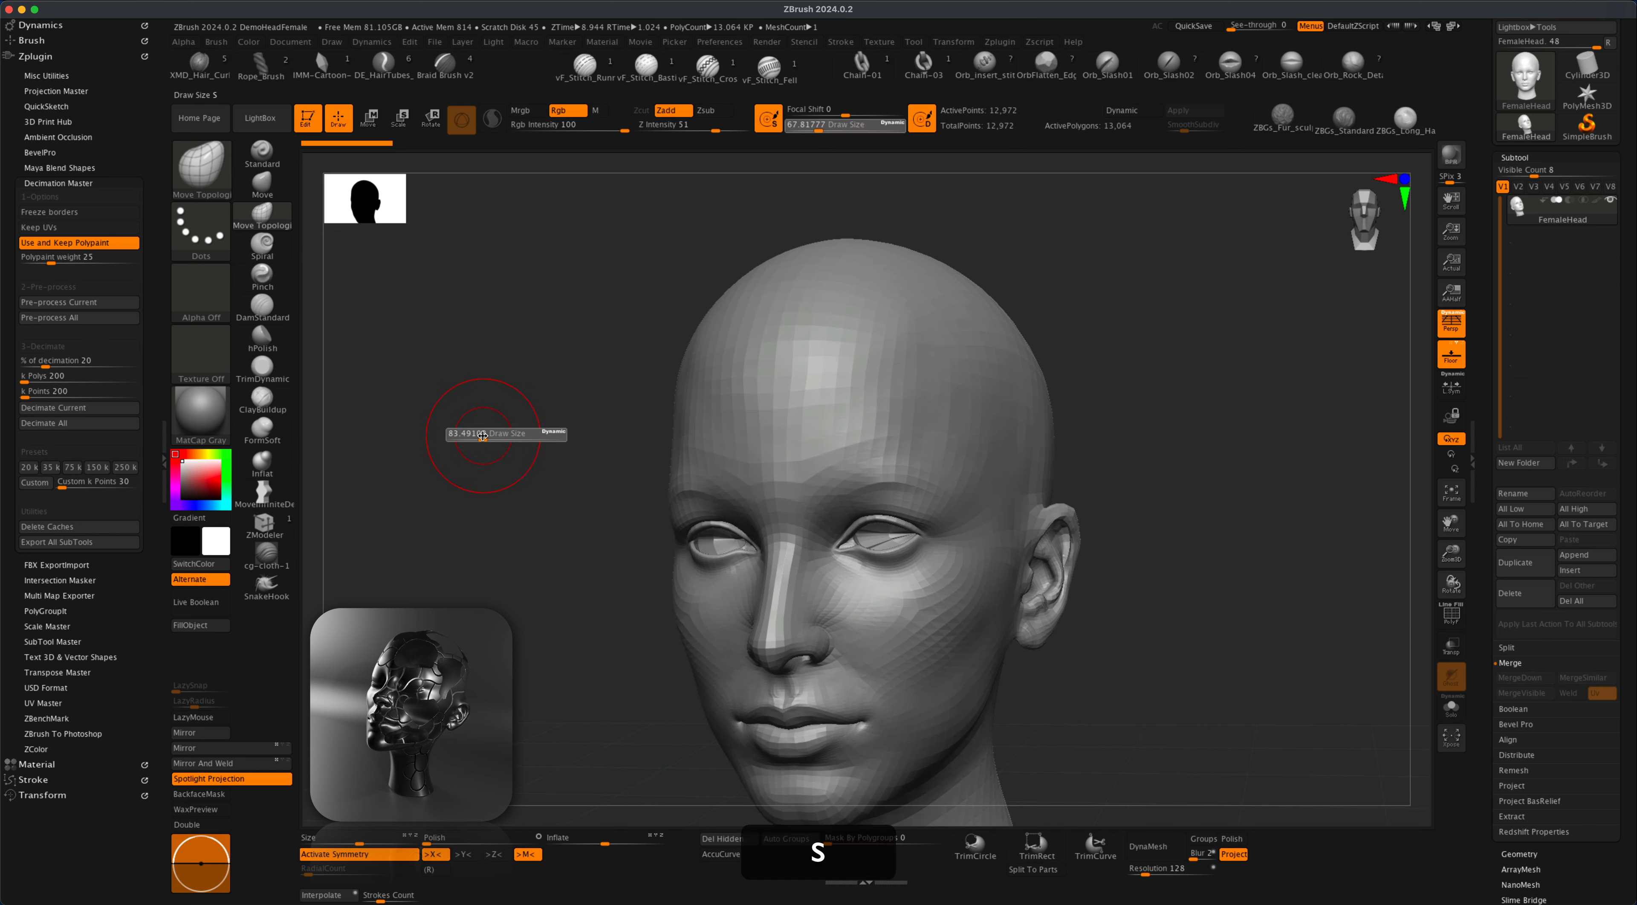
{"action": "left_click", "coordinate": [482, 436]}
{"action": "left_click_drag", "start_coordinate": [1110, 572], "coordinate": [1233, 585]}
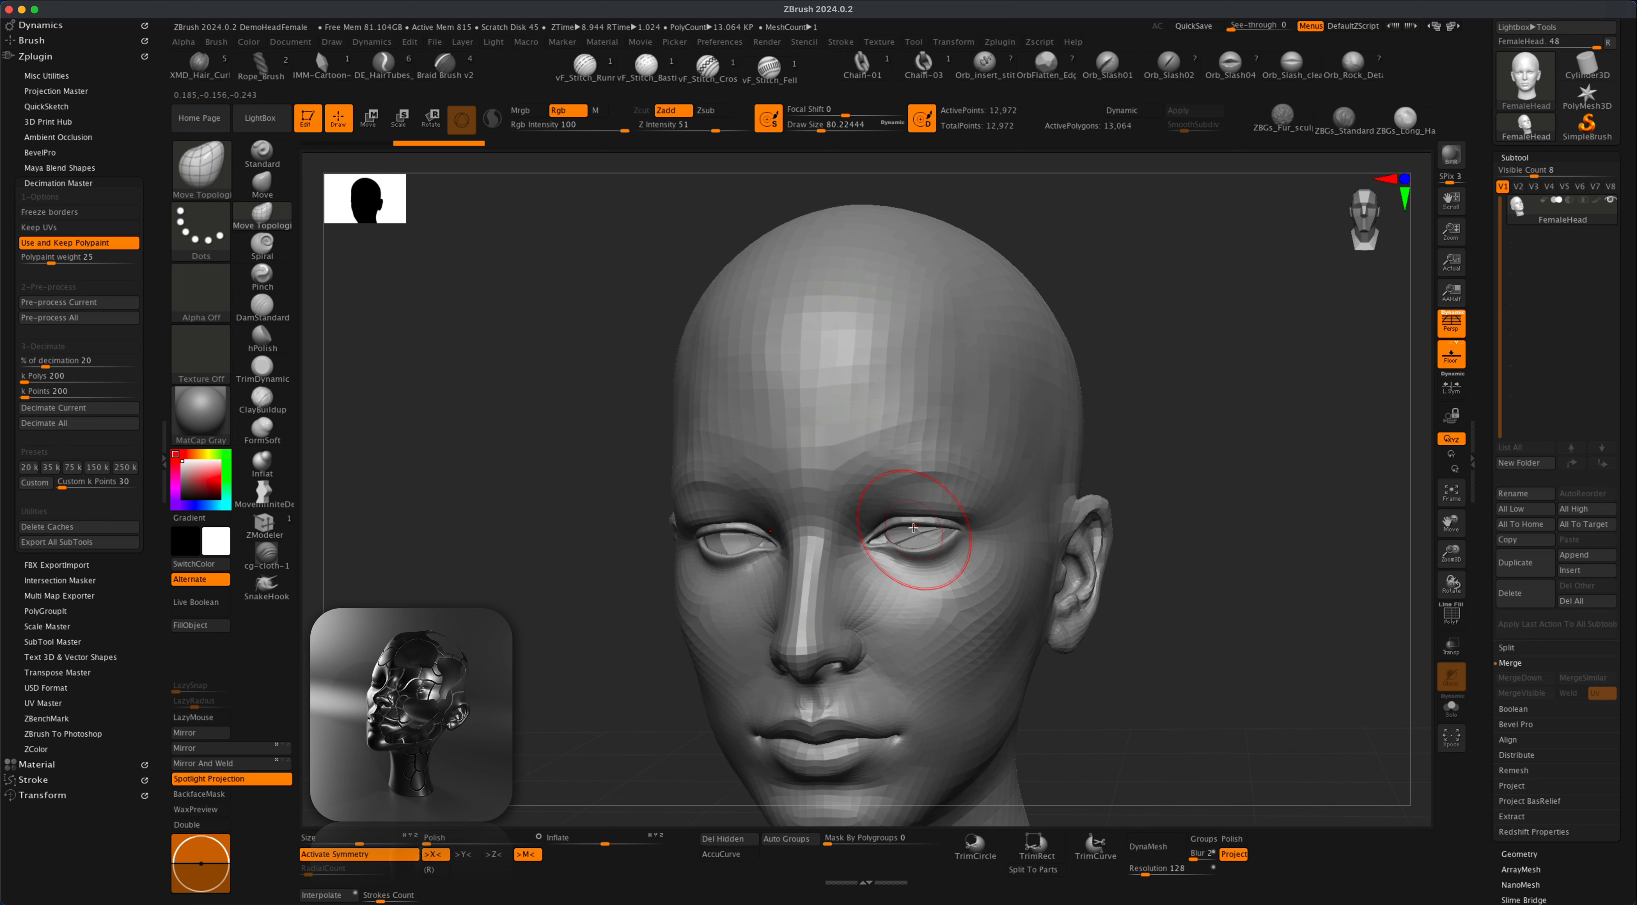
{"action": "left_click_drag", "start_coordinate": [914, 536], "coordinate": [916, 559]}
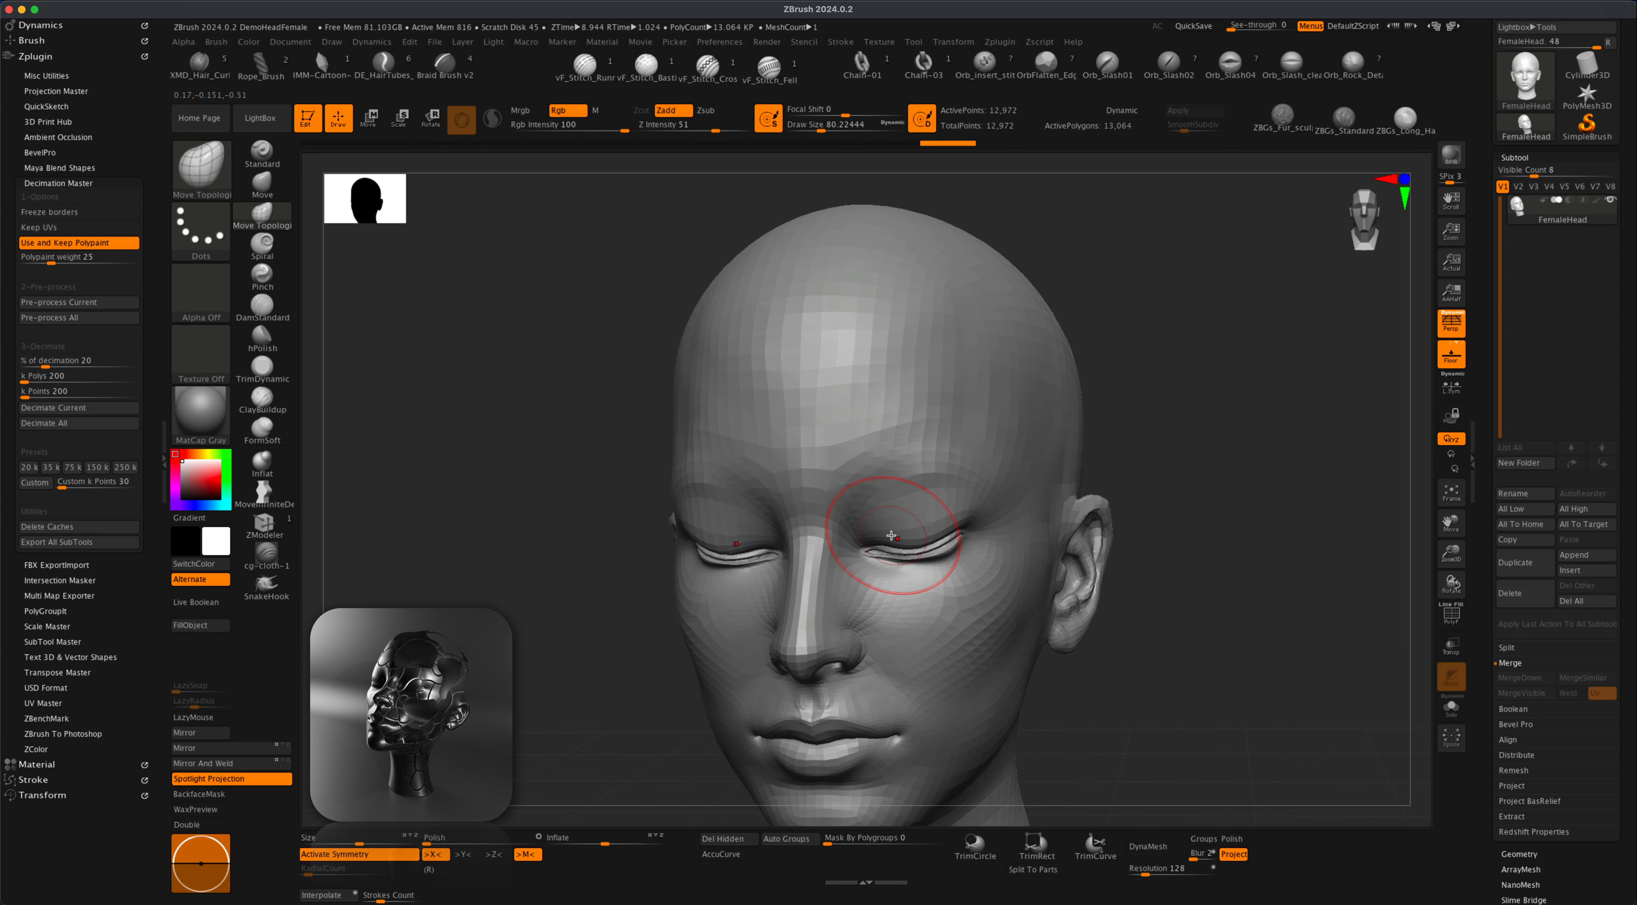
Refine the shape of the closed eyelids with the Move Topological brush at a draw size of about 68
{"action": "mouse_move", "coordinate": [1192, 546]}
{"action": "left_mouse_down", "text": "alt"}
{"action": "mouse_move", "coordinate": [1215, 573]}
{"action": "mouse_move", "coordinate": [1198, 592]}
{"action": "mouse_move", "coordinate": [866, 556]}
{"action": "left_mouse_up", "text": "alt"}
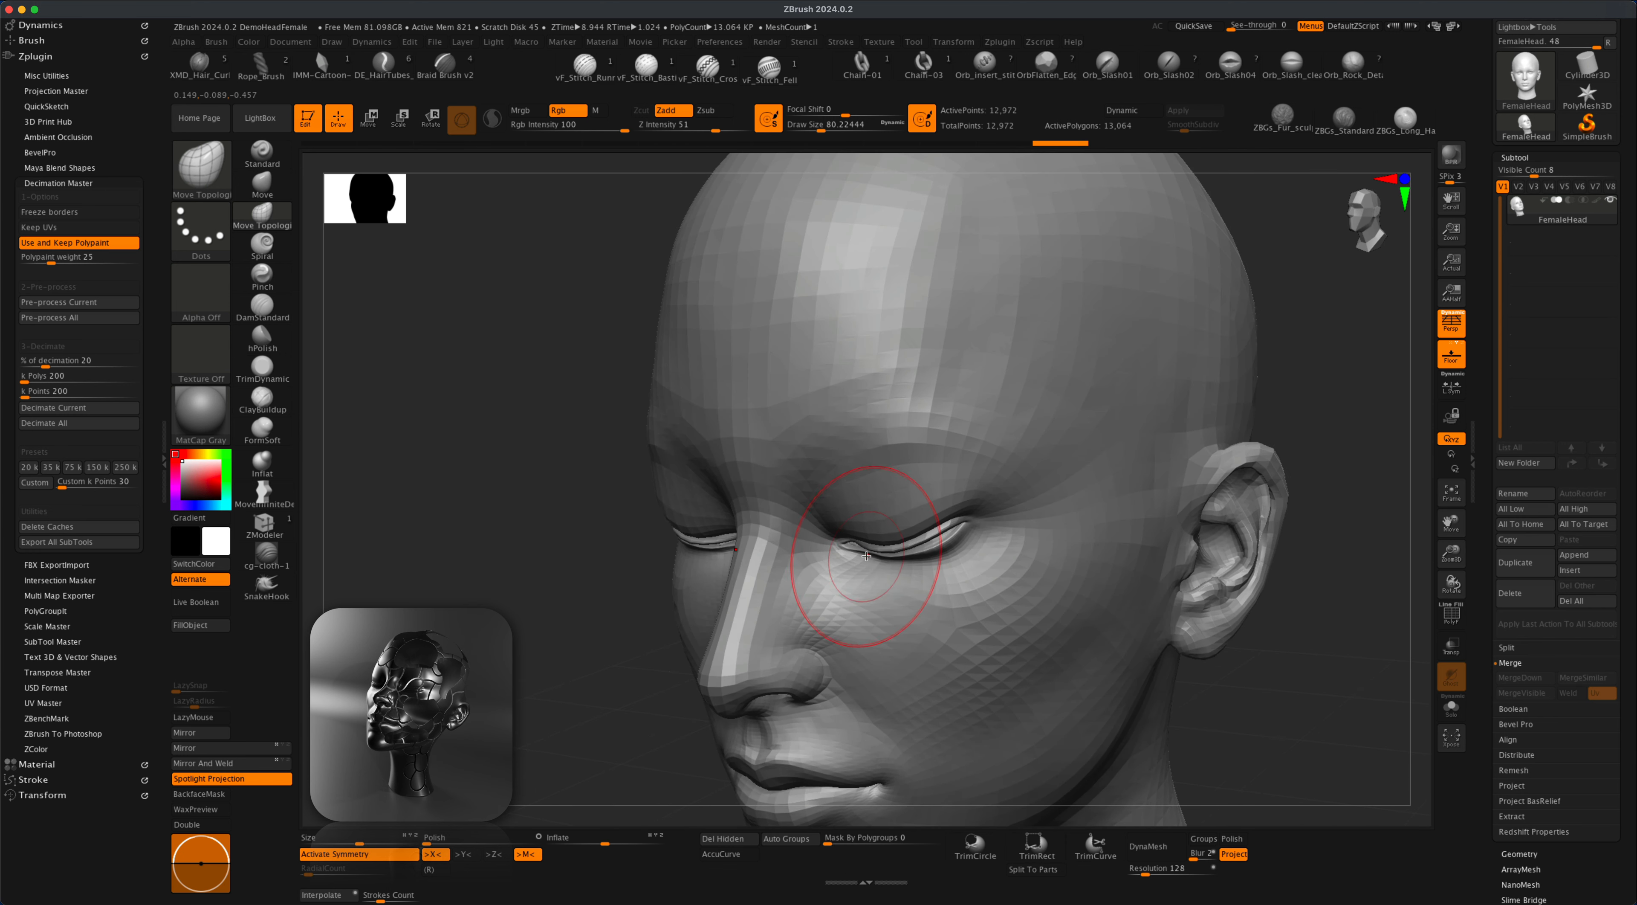
{"action": "key", "text": "s"}
{"action": "left_click_drag", "start_coordinate": [585, 512], "coordinate": [571, 514]}
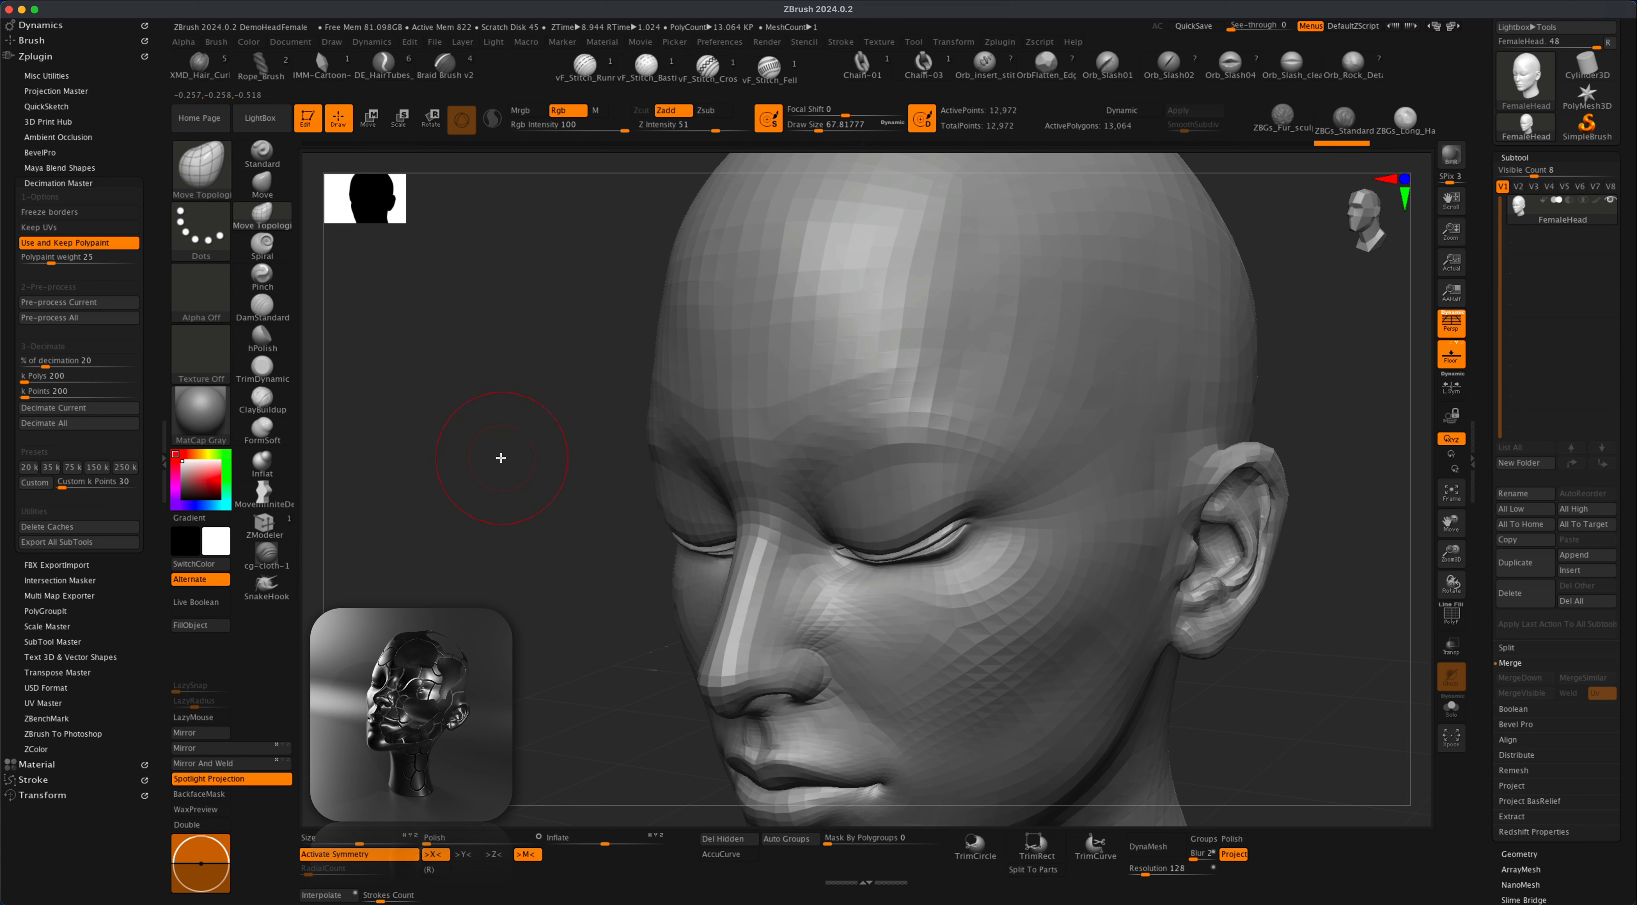
{"action": "mouse_move", "coordinate": [501, 458]}
{"action": "left_mouse_down", "text": "shift"}
{"action": "mouse_move", "coordinate": [865, 549]}
{"action": "mouse_move", "coordinate": [904, 579]}
{"action": "left_mouse_up", "text": "shift"}
{"action": "left_click_drag", "start_coordinate": [1169, 577], "coordinate": [959, 563]}
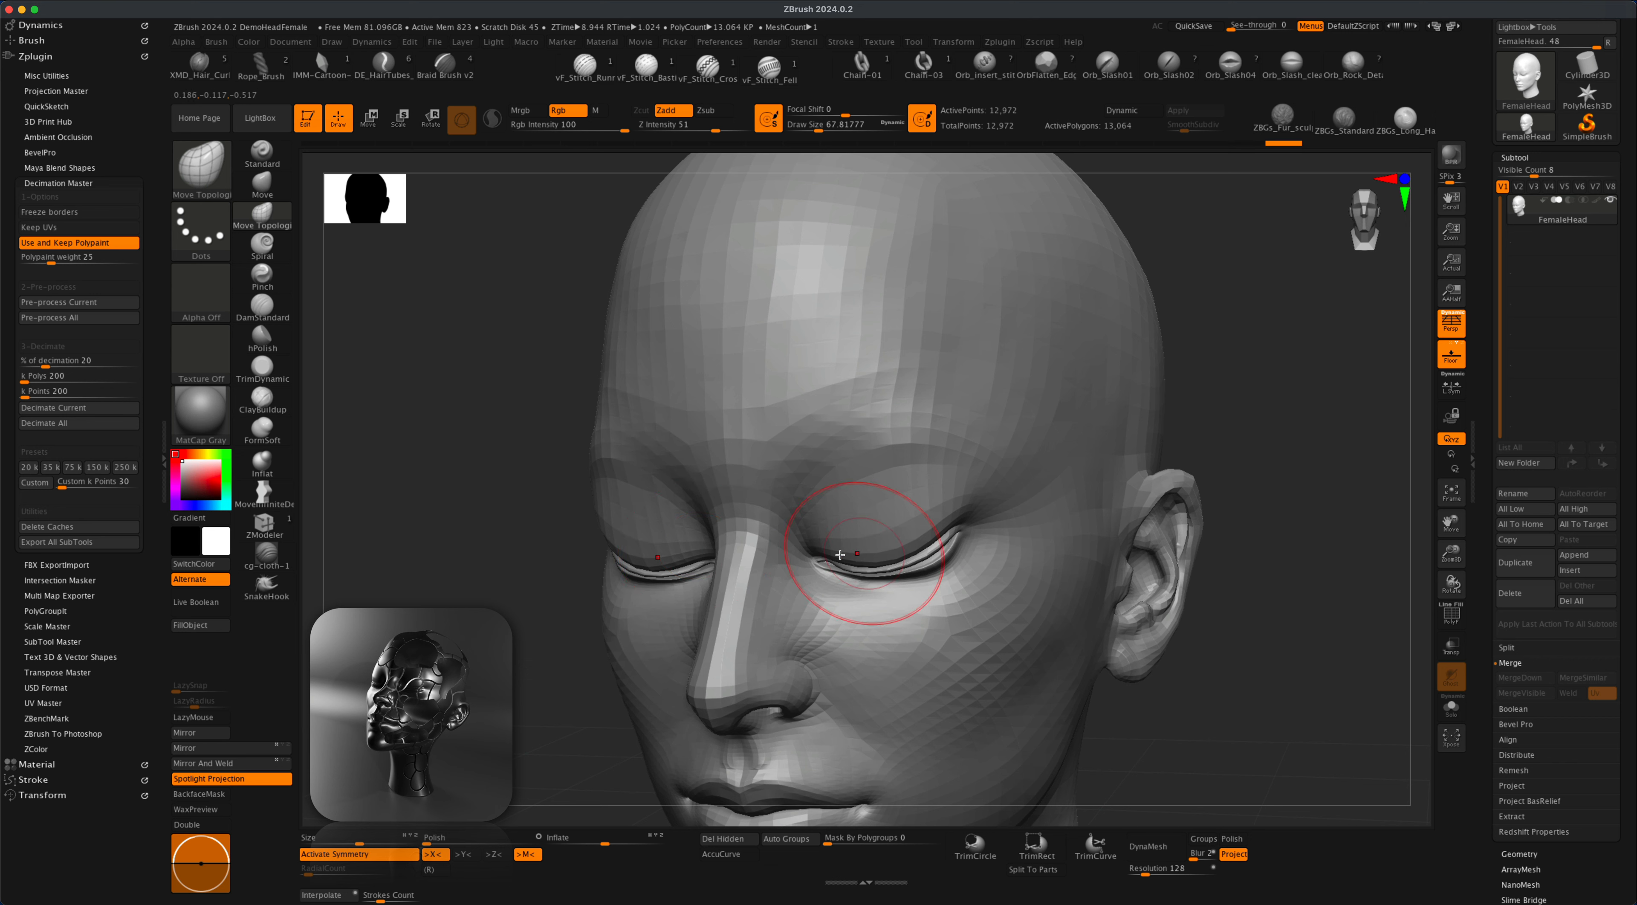
Thicken the seam of the closed eyelids with the Inflat brush at a draw size of about 101
{"action": "left_click", "coordinate": [274, 470]}
{"action": "key", "text": "s"}
{"action": "left_click_drag", "start_coordinate": [474, 526], "coordinate": [511, 527]}
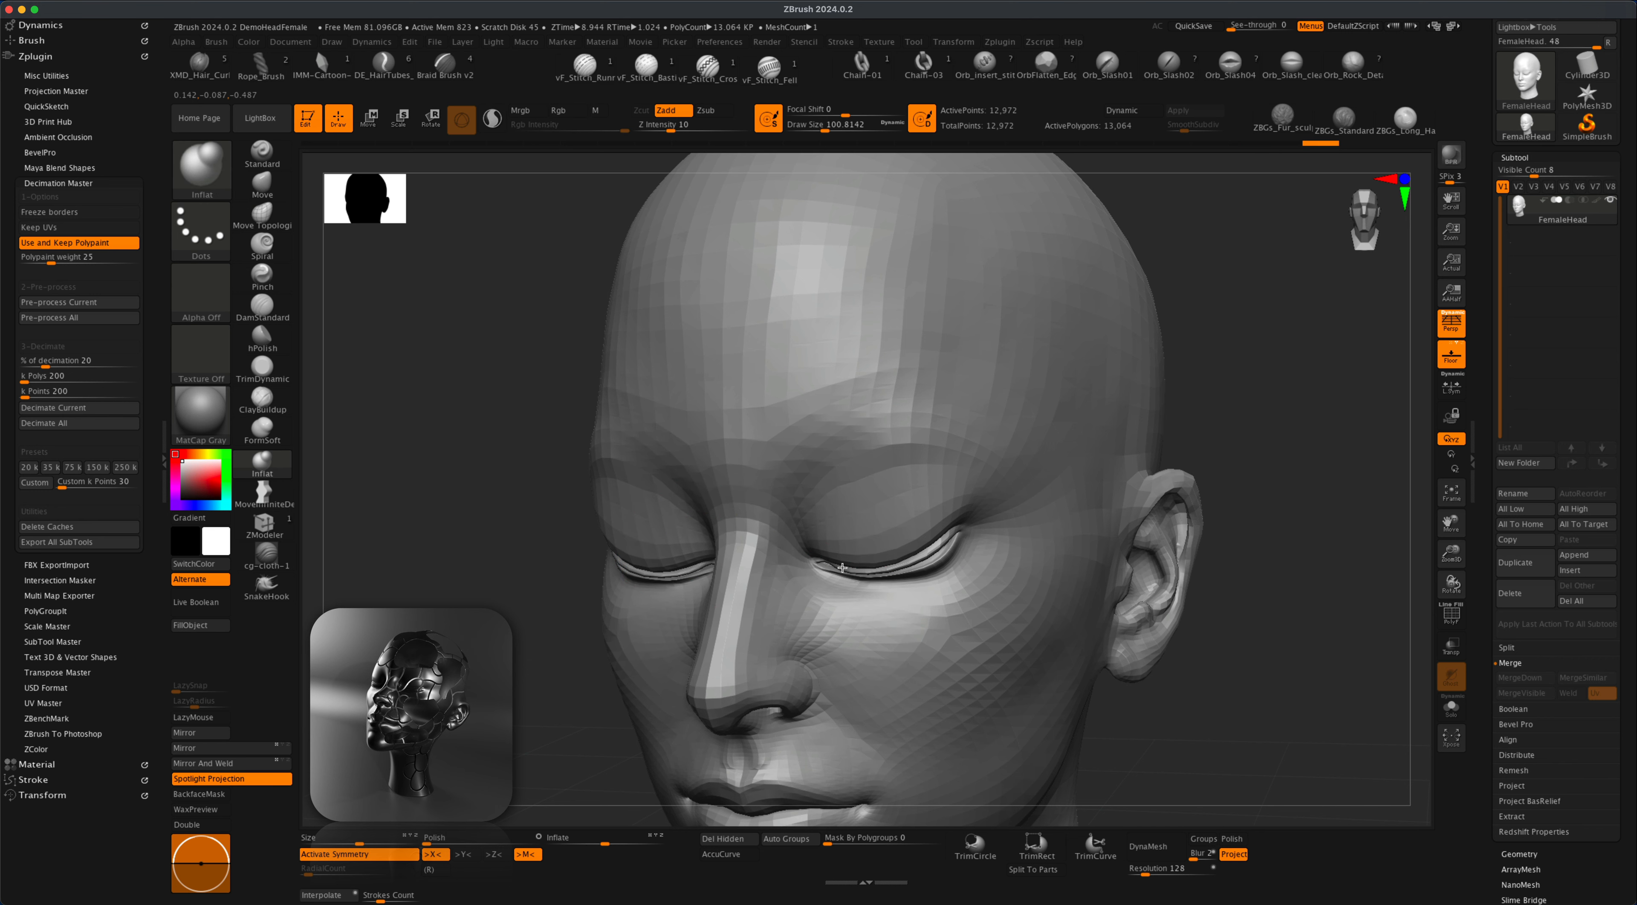
{"action": "left_click_drag", "start_coordinate": [842, 567], "coordinate": [966, 540]}
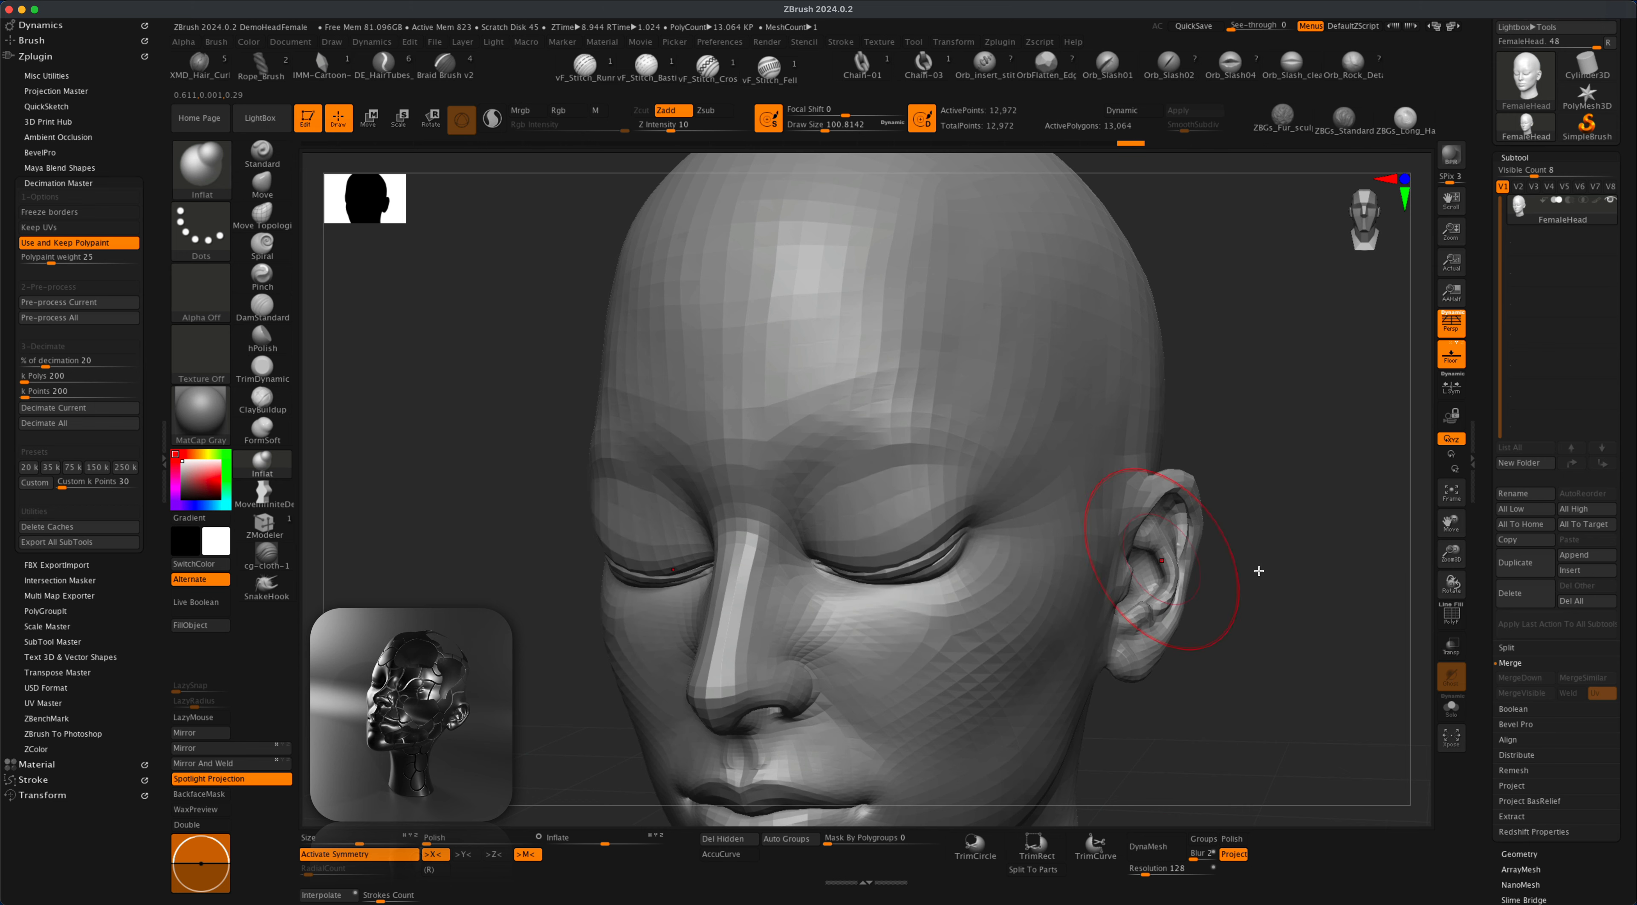
{"action": "mouse_move", "coordinate": [1259, 571]}
{"action": "left_mouse_down"}
{"action": "mouse_move", "coordinate": [1223, 572]}
{"action": "mouse_move", "coordinate": [1307, 609]}
{"action": "mouse_move", "coordinate": [1253, 636]}
{"action": "mouse_move", "coordinate": [1265, 600]}
{"action": "left_mouse_up"}
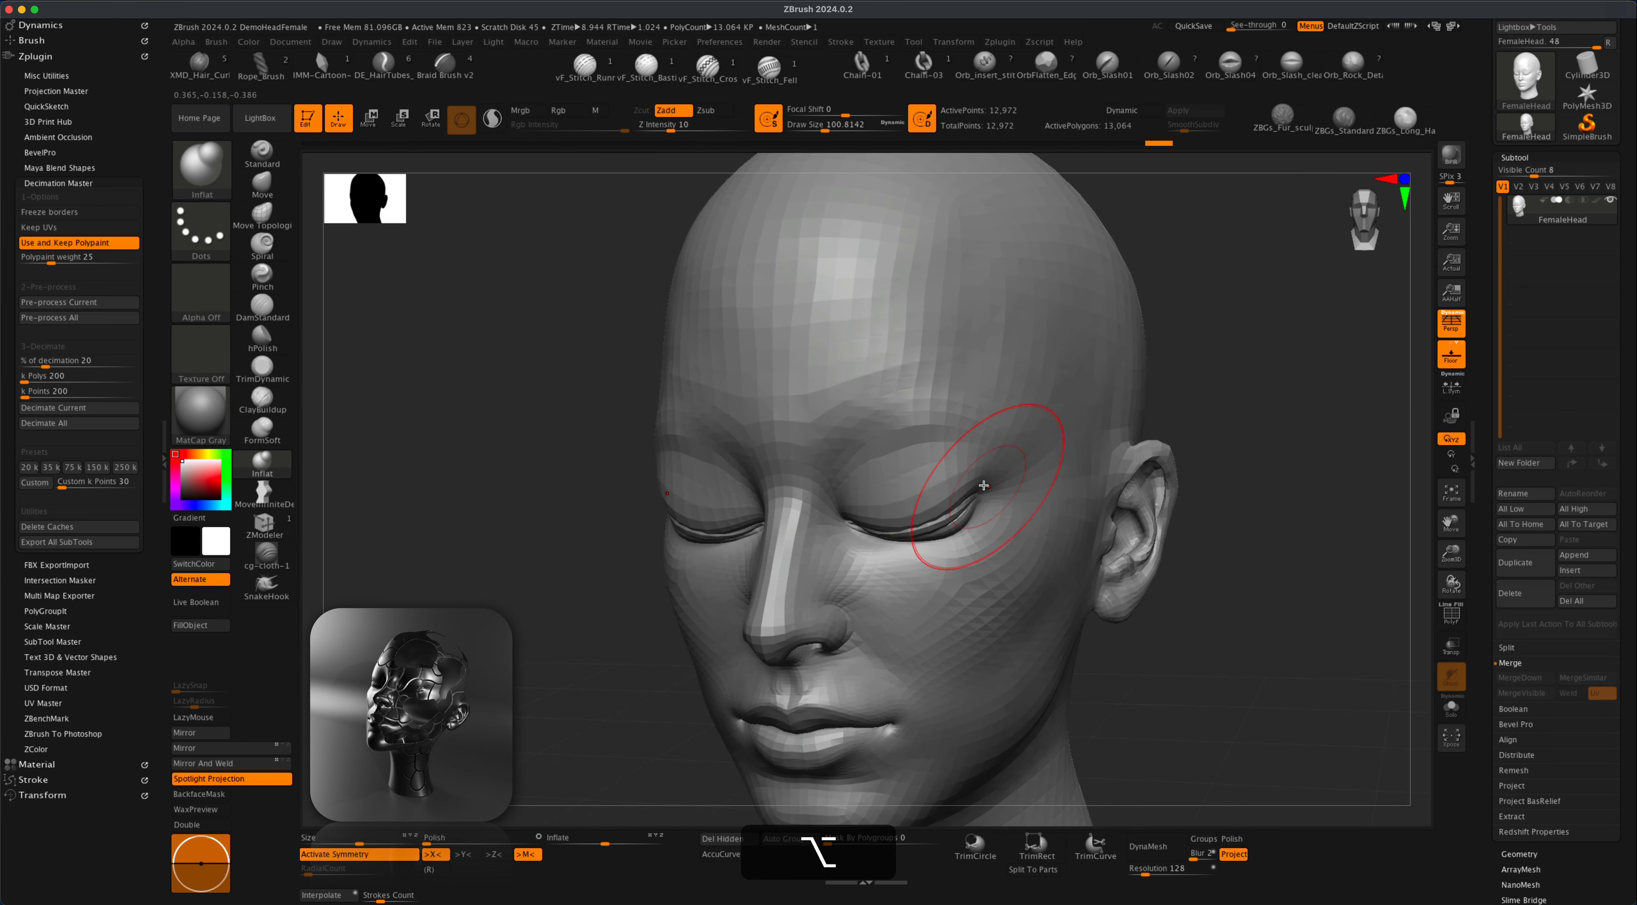
Turn off the Smooth brush's Rgb channel and lower its Z Intensity
{"action": "key", "text": "shift"}
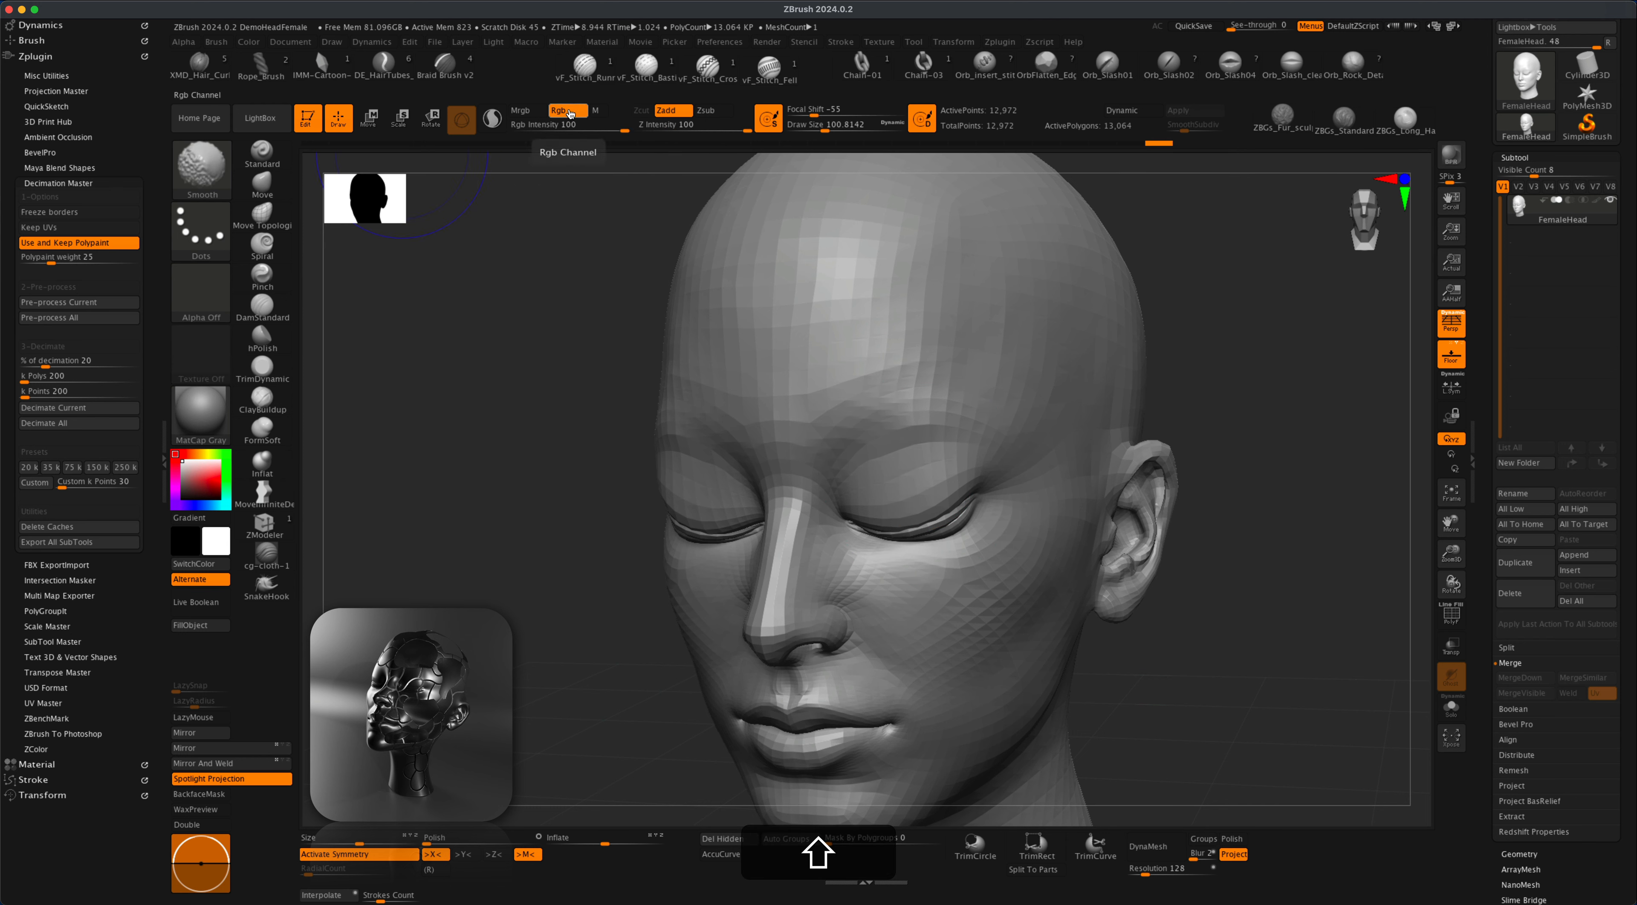
{"action": "left_click", "coordinate": [569, 111]}
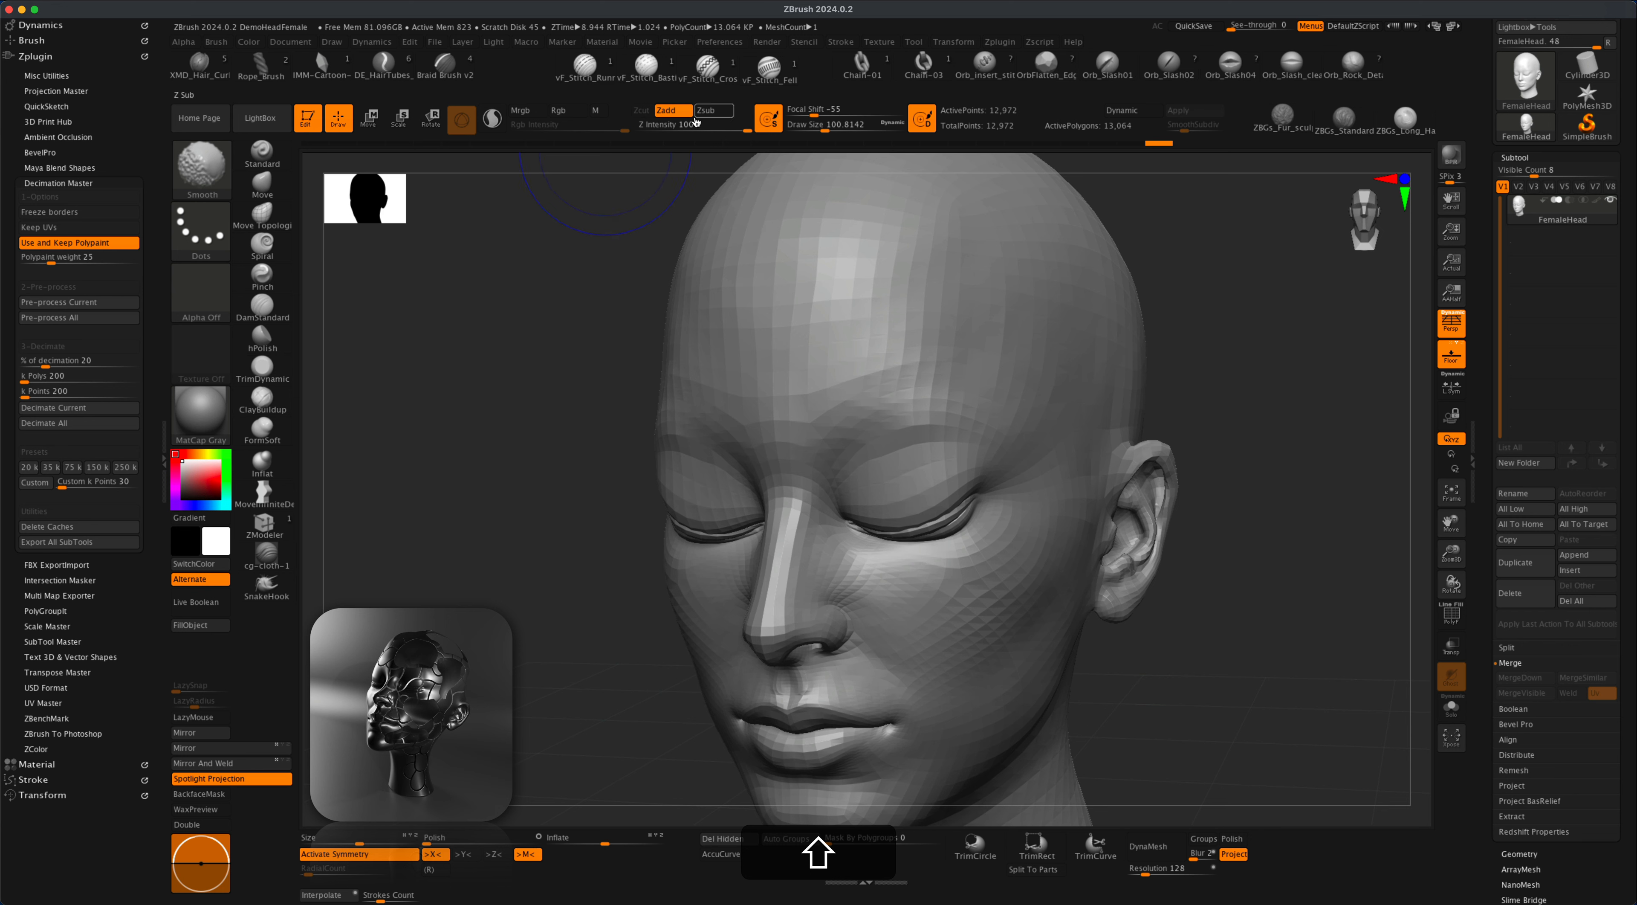
{"action": "left_click_drag", "start_coordinate": [747, 129], "coordinate": [694, 126]}
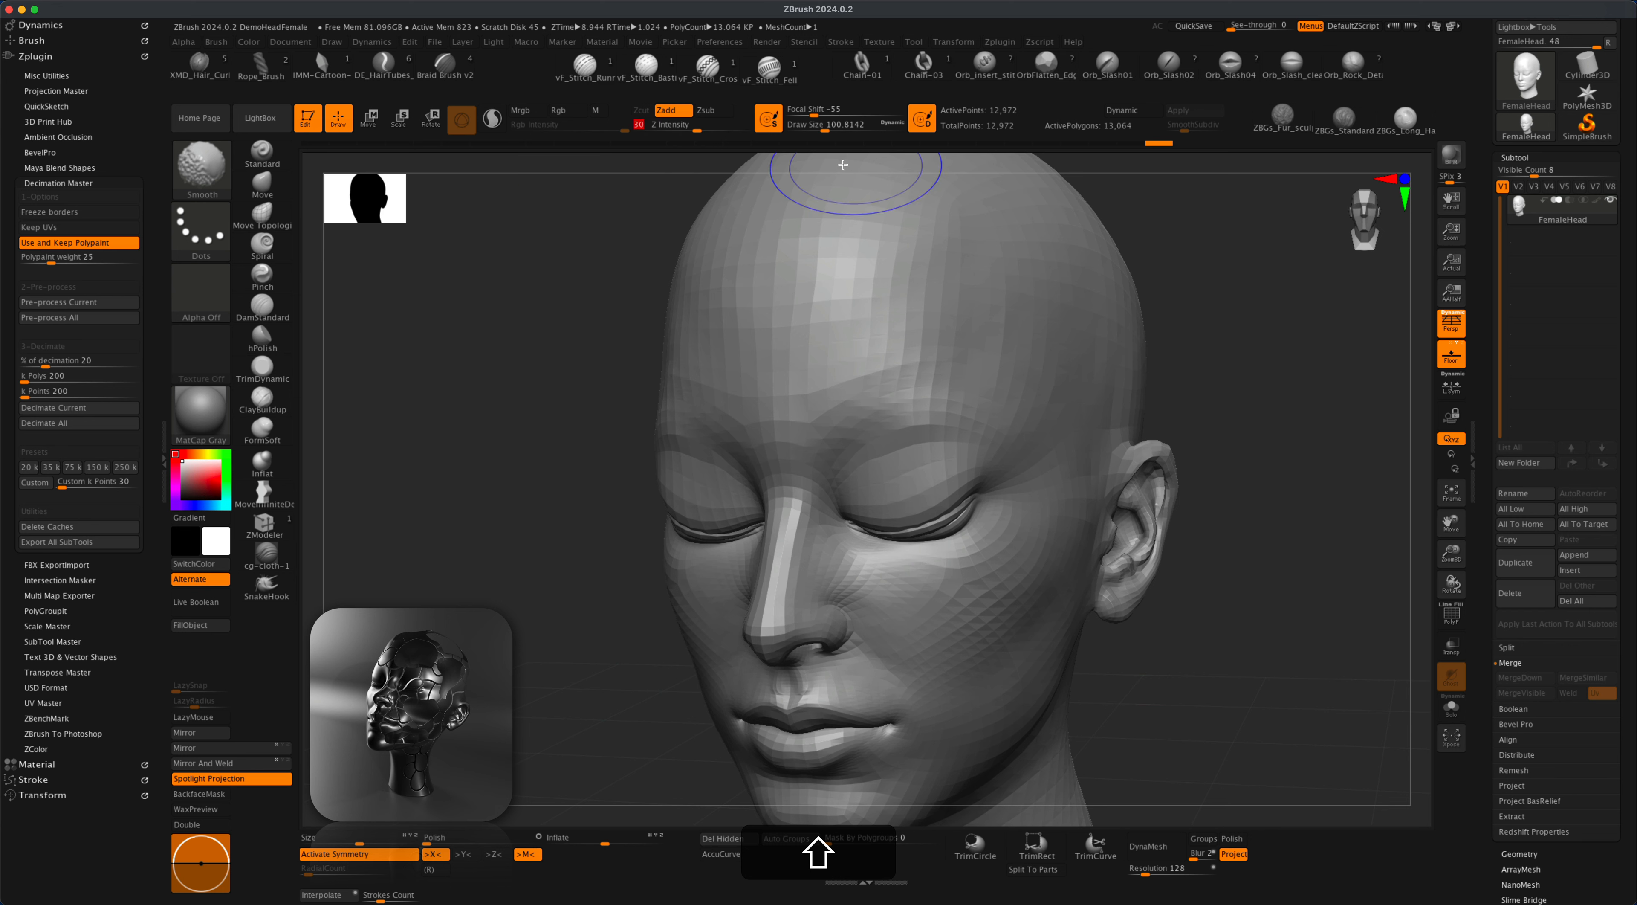
{"action": "left_click", "coordinate": [647, 126]}
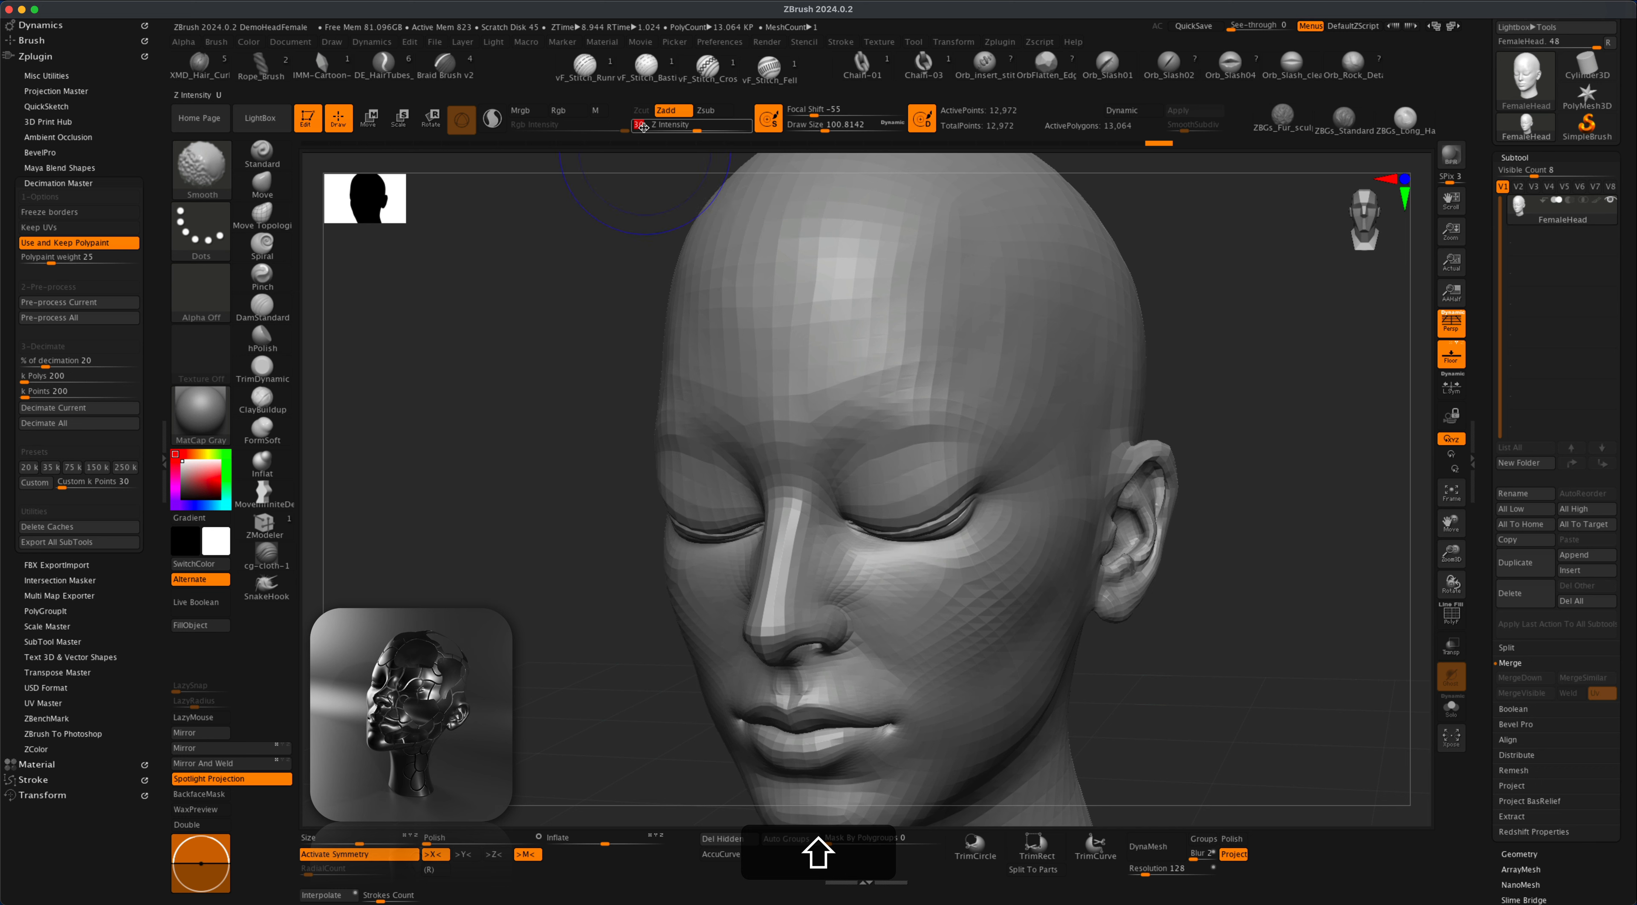
{"action": "key", "text": "shift"}
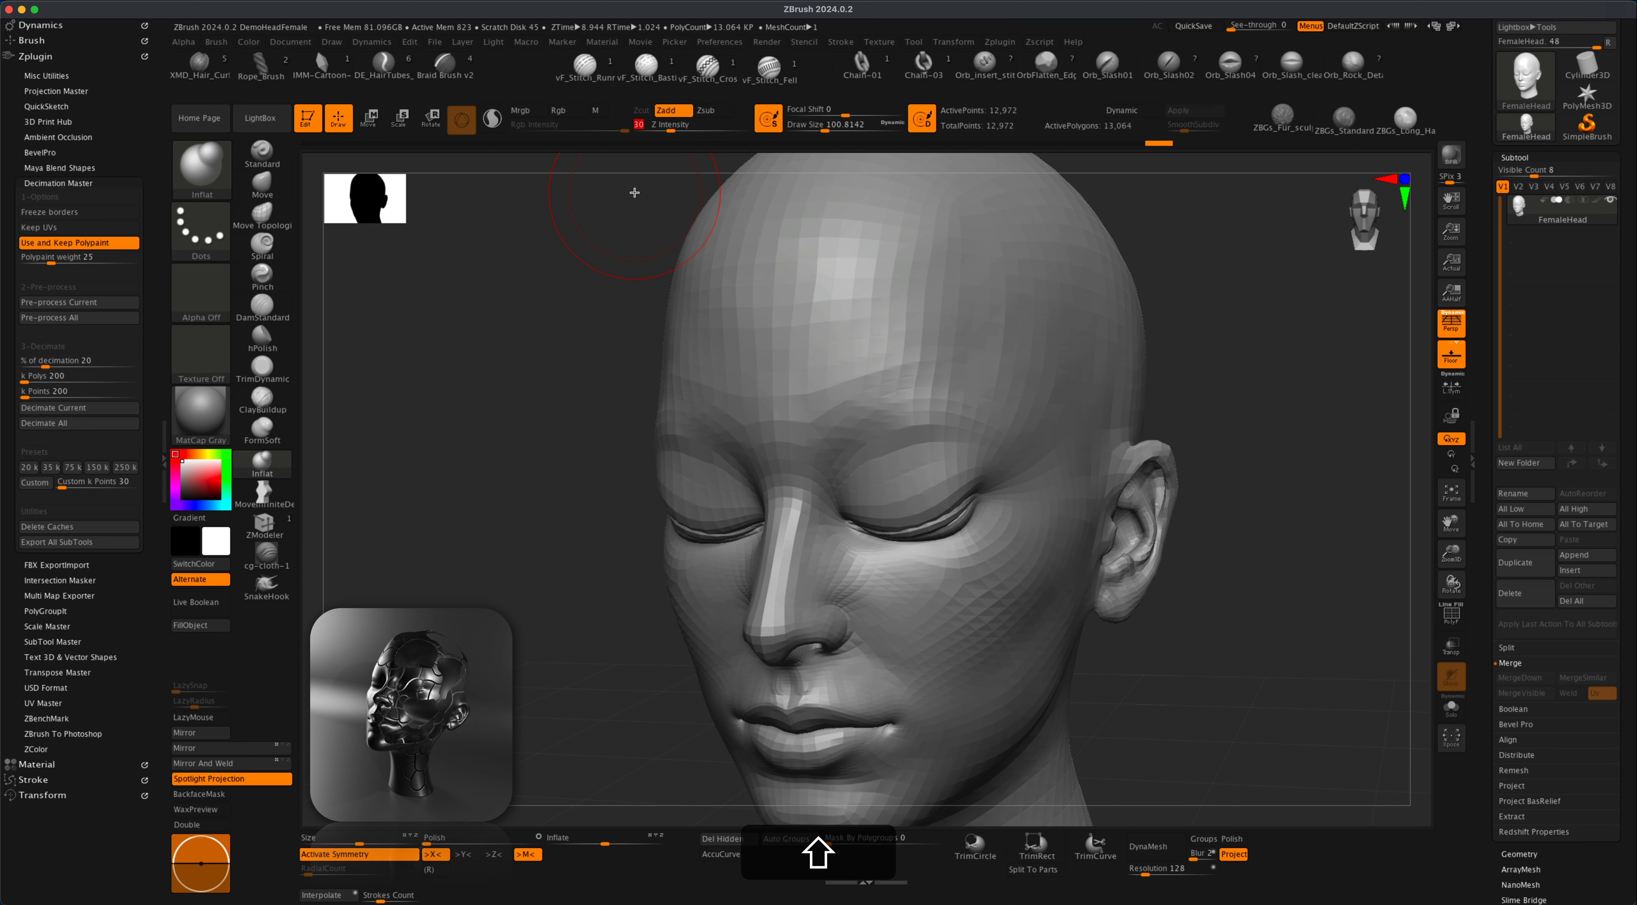
Smooth the upper eyelids and the closed lid seam of the female head
{"action": "key", "text": "shift"}
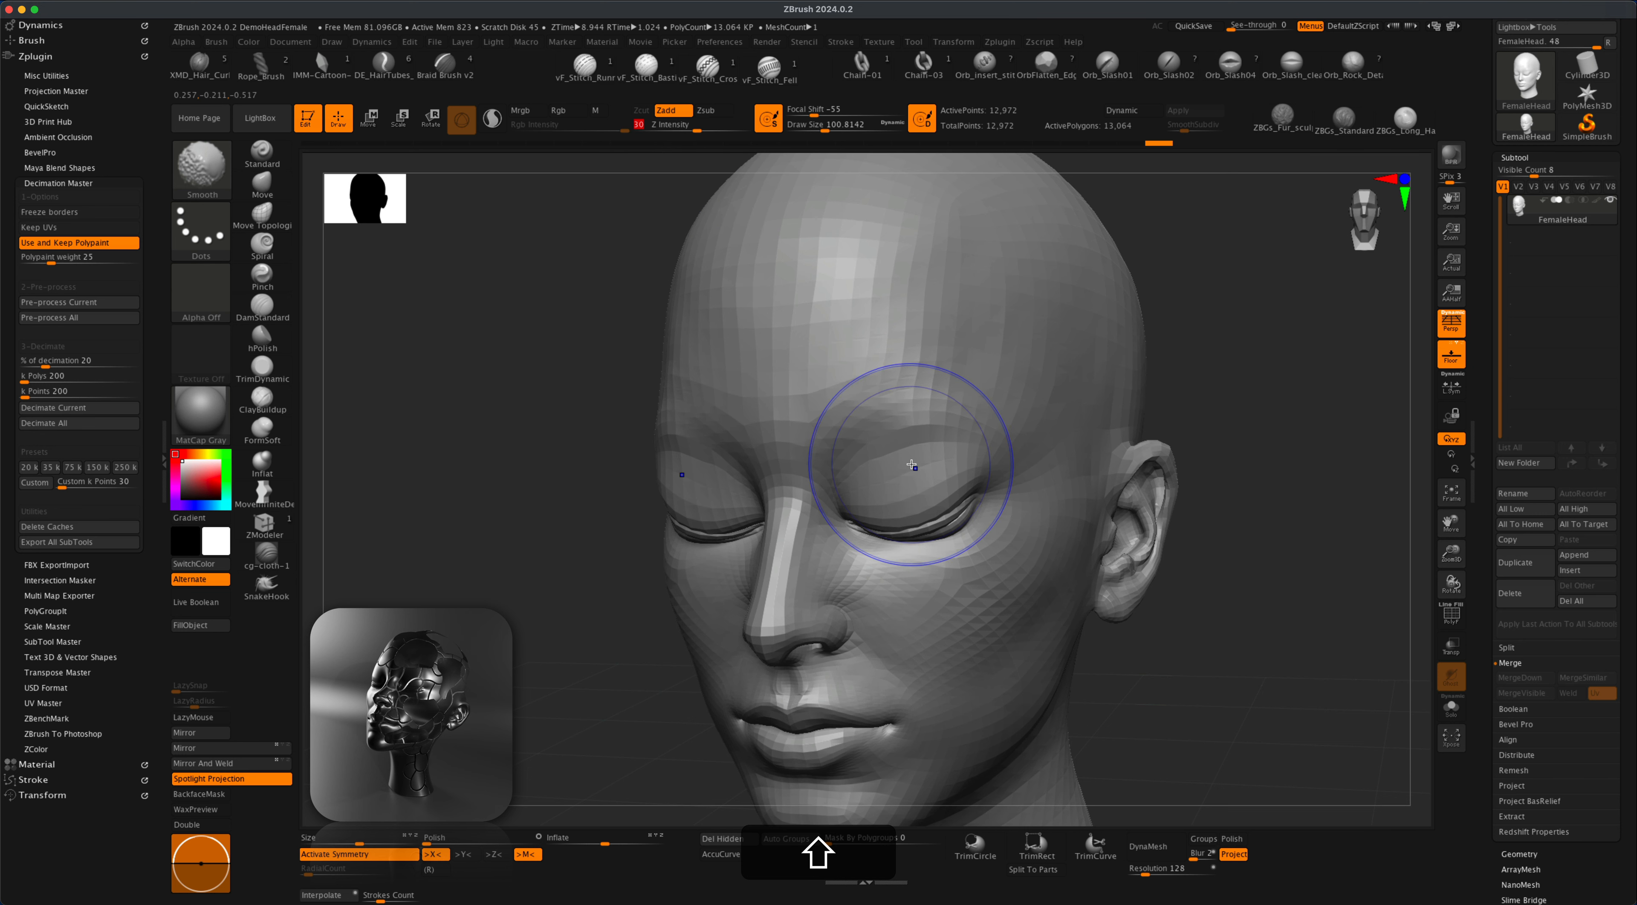
{"action": "mouse_move", "coordinate": [912, 464]}
{"action": "left_mouse_down", "text": "shift"}
{"action": "mouse_move", "coordinate": [953, 465]}
{"action": "mouse_move", "coordinate": [869, 467]}
{"action": "left_mouse_up", "text": "shift"}
{"action": "left_click_drag", "start_coordinate": [869, 467], "coordinate": [851, 470], "text": "shift"}
{"action": "mouse_move", "coordinate": [852, 470]}
{"action": "left_mouse_down", "text": "shift"}
{"action": "mouse_move", "coordinate": [952, 544]}
{"action": "mouse_move", "coordinate": [889, 552]}
{"action": "left_mouse_up", "text": "shift"}
{"action": "left_click_drag", "start_coordinate": [1283, 639], "coordinate": [1195, 626]}
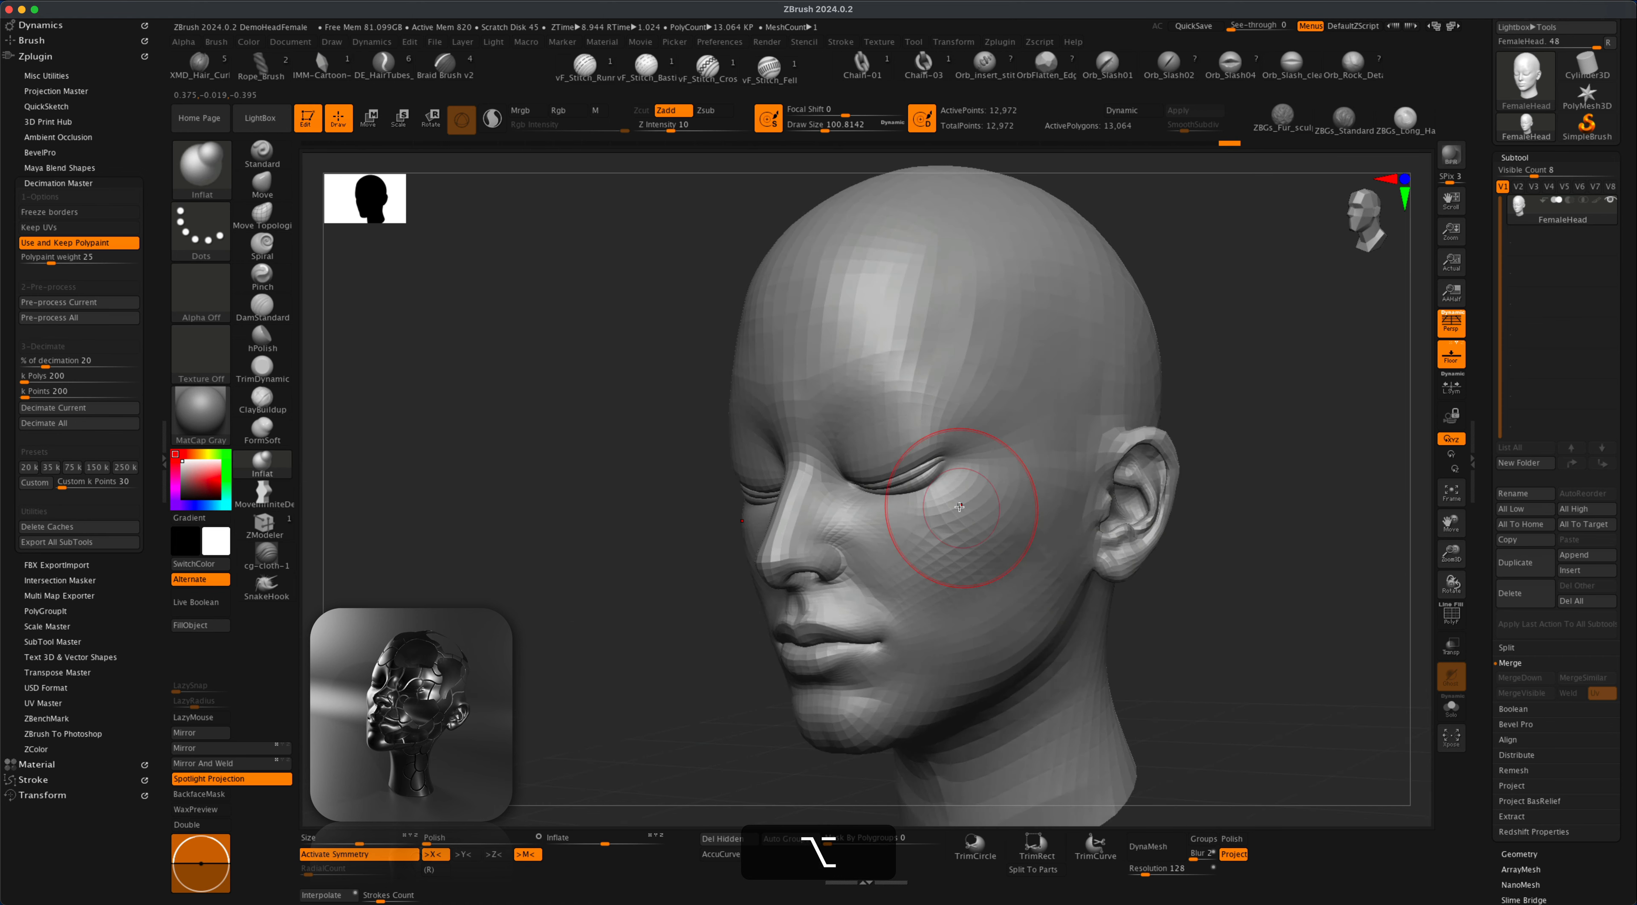
{"action": "key", "text": "shift+super+z"}
Smooth the area around the eyelids and outer eye corners with a smaller draw size of about 20
{"action": "mouse_move", "coordinate": [1278, 591]}
{"action": "left_mouse_down", "text": "alt"}
{"action": "mouse_move", "coordinate": [1301, 625]}
{"action": "mouse_move", "coordinate": [1291, 667]}
{"action": "left_mouse_up", "text": "alt"}
{"action": "key", "text": "s"}
{"action": "mouse_move", "coordinate": [916, 507]}
{"action": "left_mouse_down", "text": "shift"}
{"action": "mouse_move", "coordinate": [899, 512]}
{"action": "mouse_move", "coordinate": [940, 497]}
{"action": "left_mouse_up", "text": "shift"}
{"action": "left_click_drag", "start_coordinate": [1341, 546], "coordinate": [1284, 540]}
{"action": "left_click_drag", "start_coordinate": [899, 440], "coordinate": [934, 445], "text": "shift"}
{"action": "left_click_drag", "start_coordinate": [1265, 486], "coordinate": [1332, 478]}
{"action": "left_click_drag", "start_coordinate": [1261, 626], "coordinate": [1144, 626], "text": "alt"}
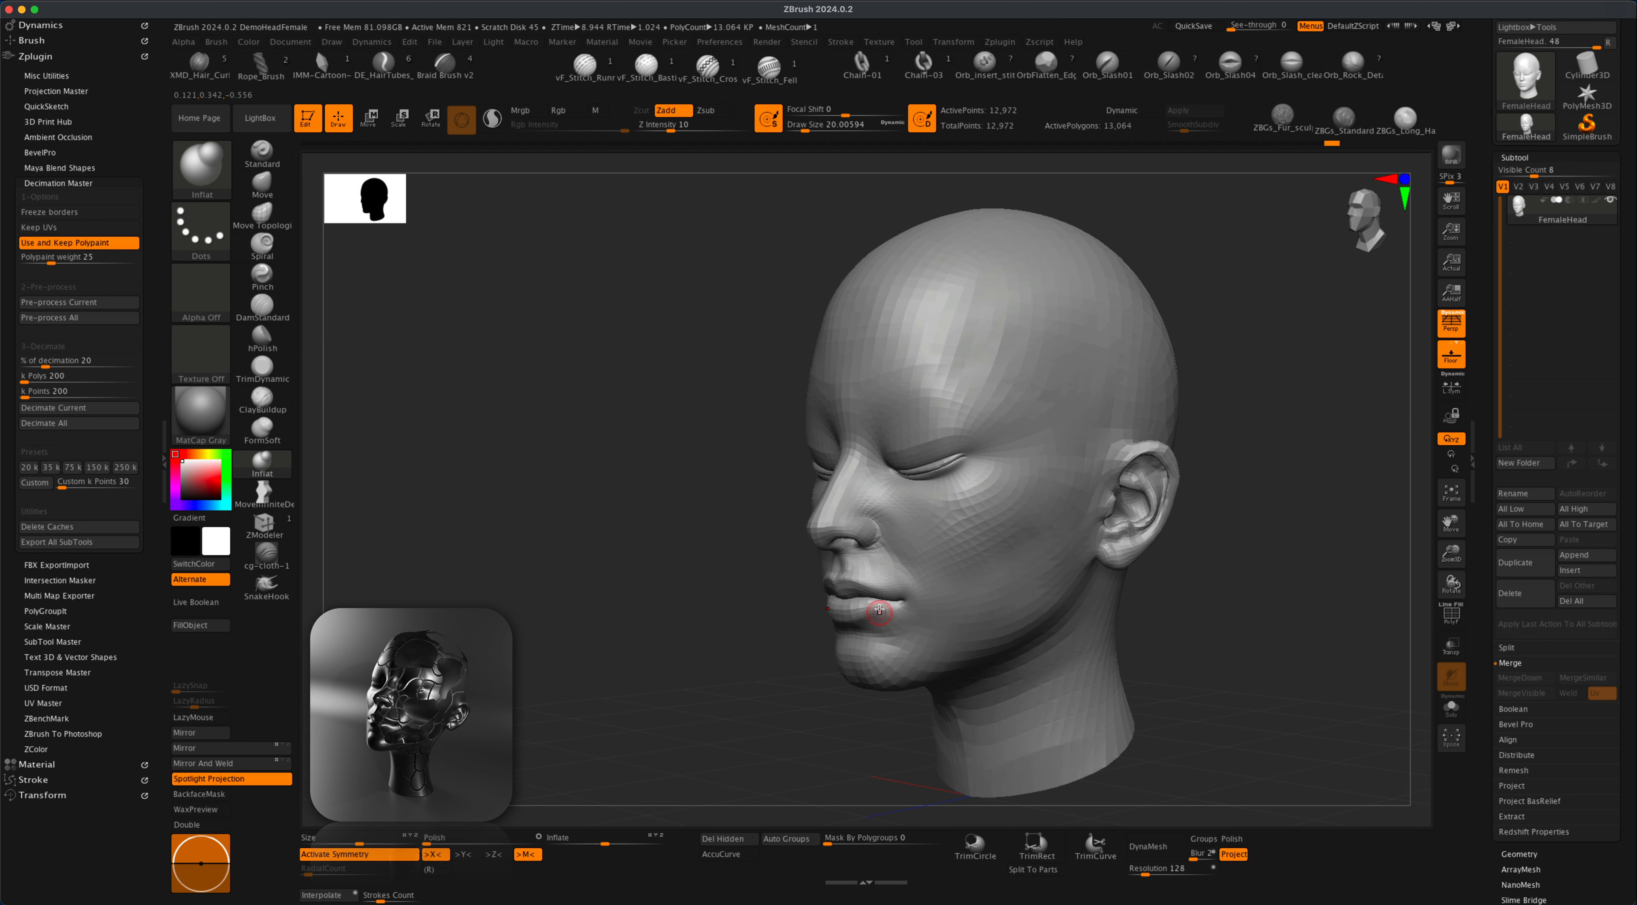
Reshape the corners of the mouth with the Move brush at a draw size of about 94
{"action": "left_click_drag", "start_coordinate": [675, 625], "coordinate": [682, 625]}
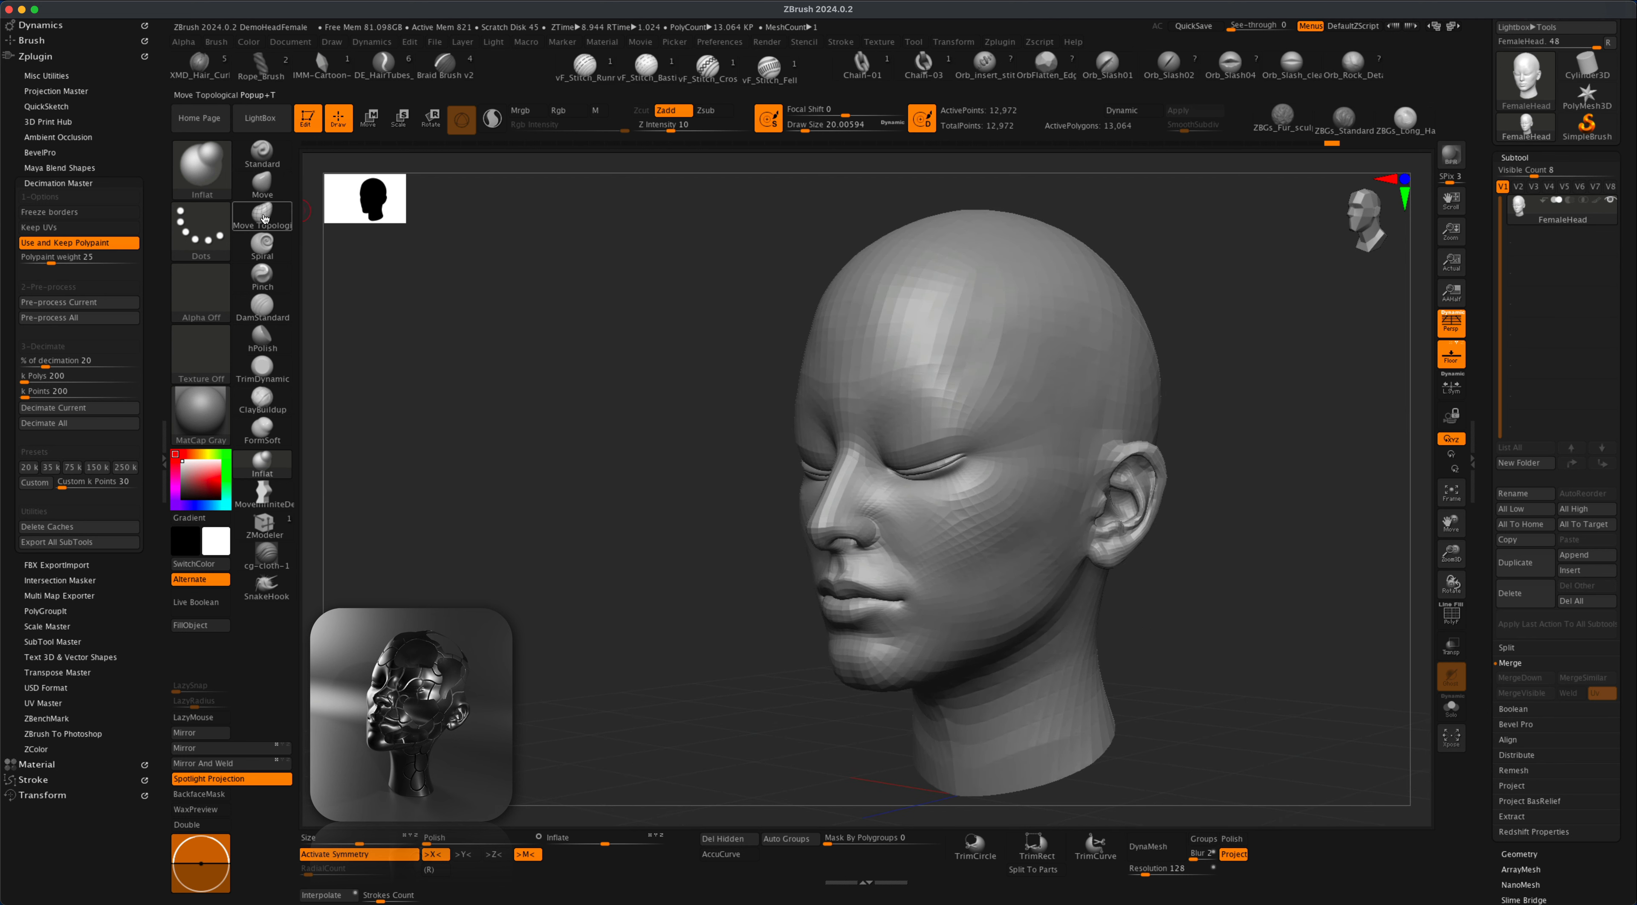
{"action": "left_click", "coordinate": [262, 183]}
{"action": "key", "text": "s"}
{"action": "left_click_drag", "start_coordinate": [591, 543], "coordinate": [609, 545]}
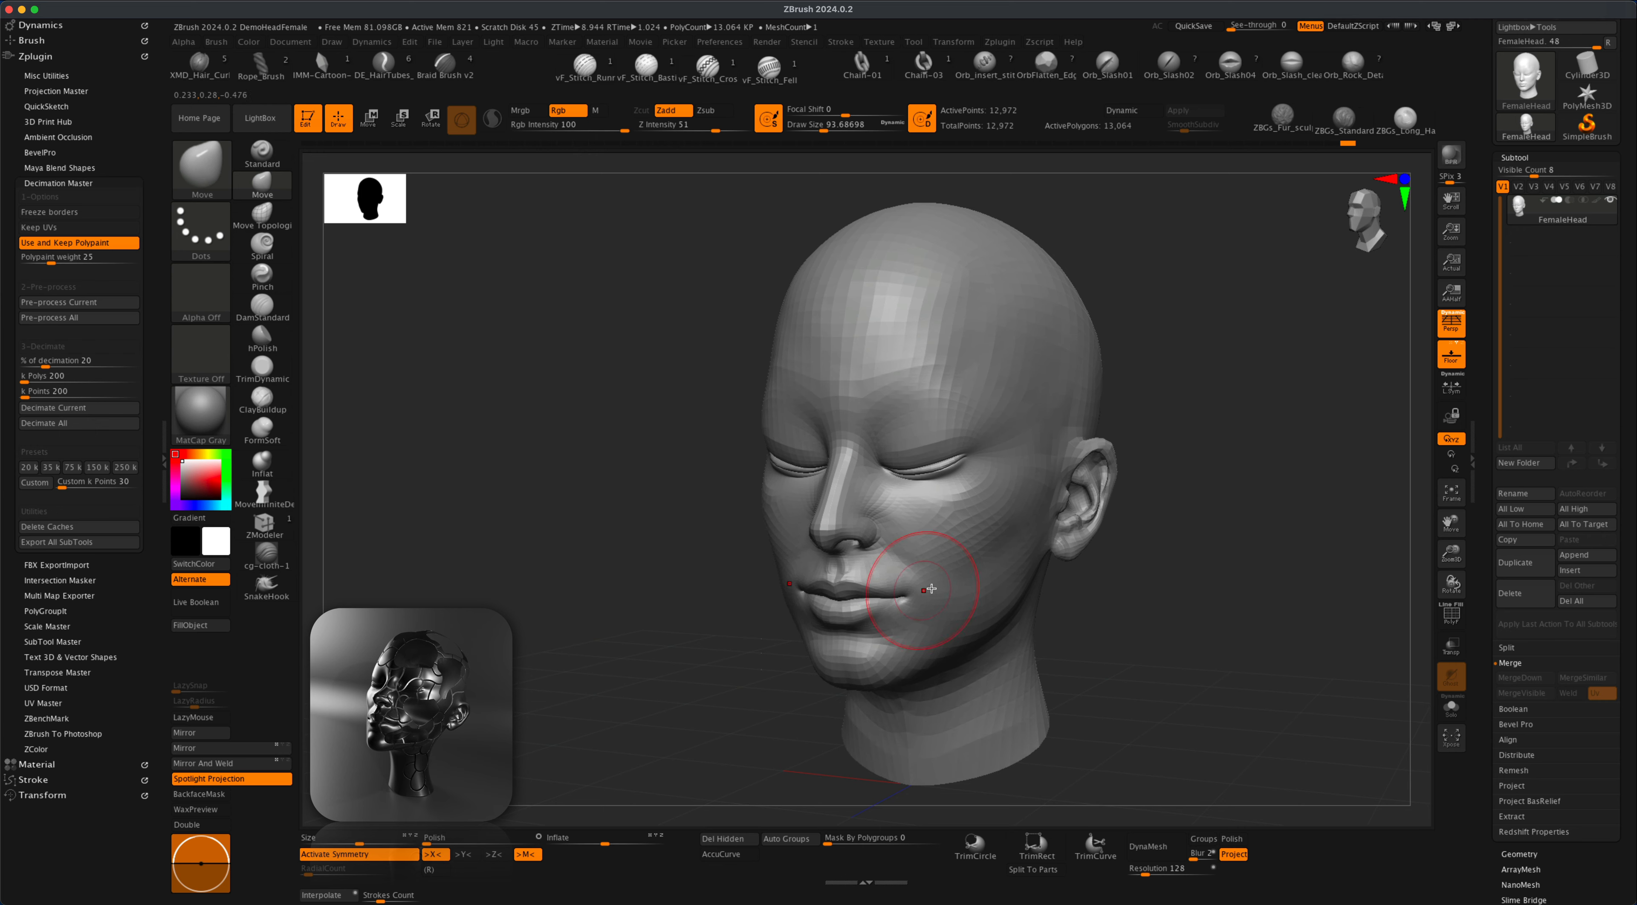
{"action": "left_click_drag", "start_coordinate": [1139, 617], "coordinate": [1060, 603]}
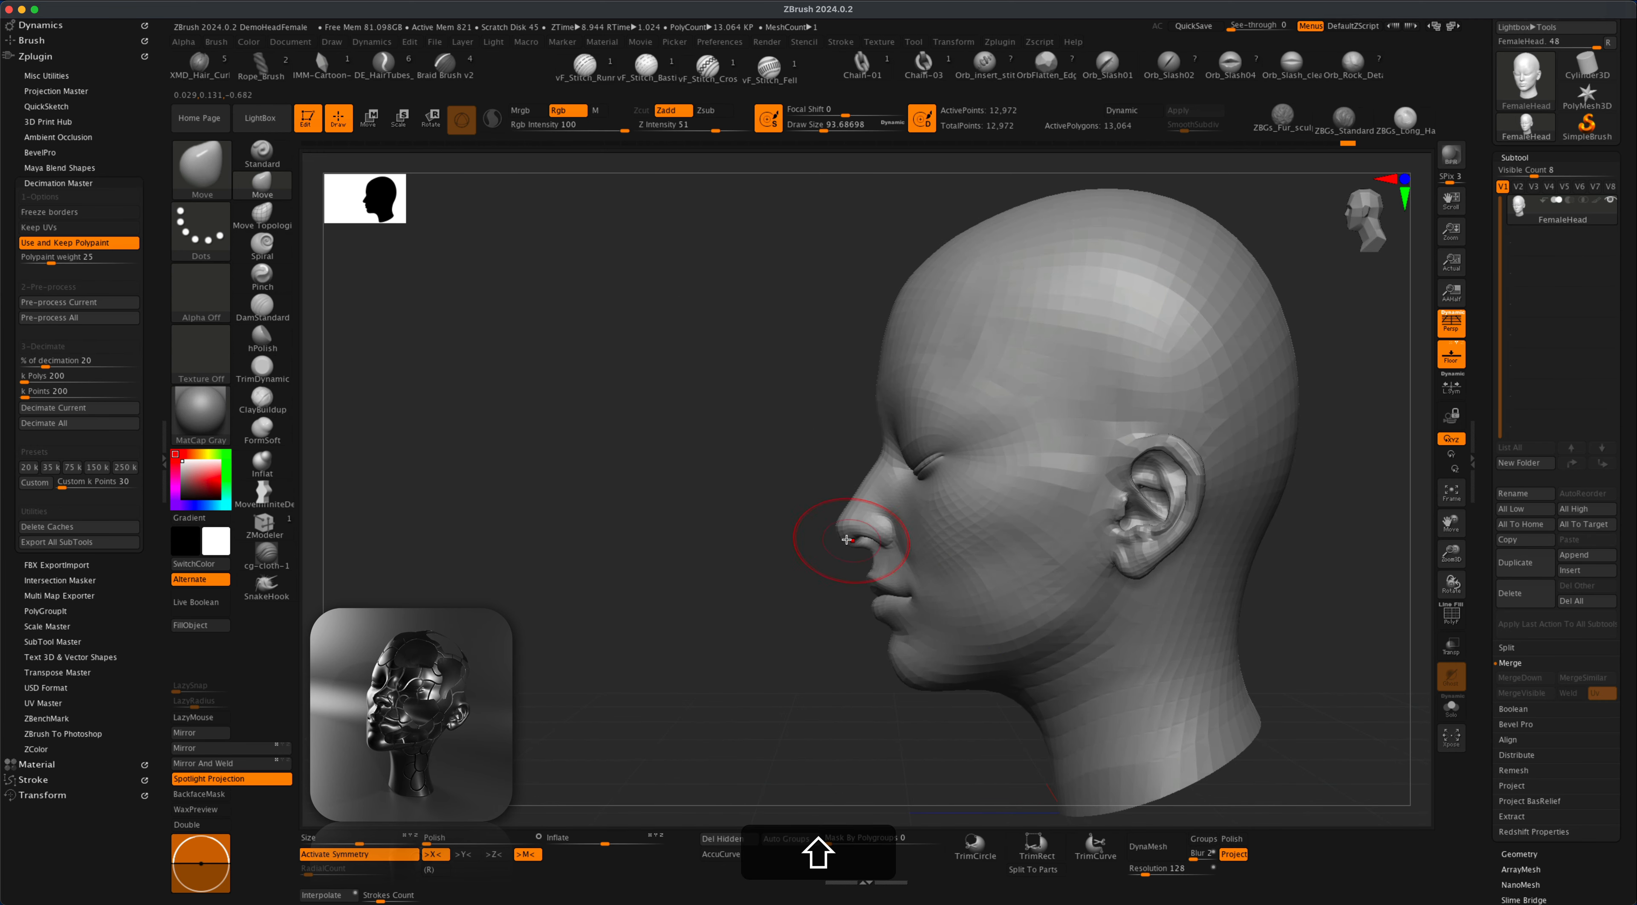
Refine the outer contours of the face and skull with the Move brush at draw sizes of about 124 and 212
{"action": "key", "text": "s"}
{"action": "left_click_drag", "start_coordinate": [753, 567], "coordinate": [758, 568]}
{"action": "left_click_drag", "start_coordinate": [704, 637], "coordinate": [755, 649]}
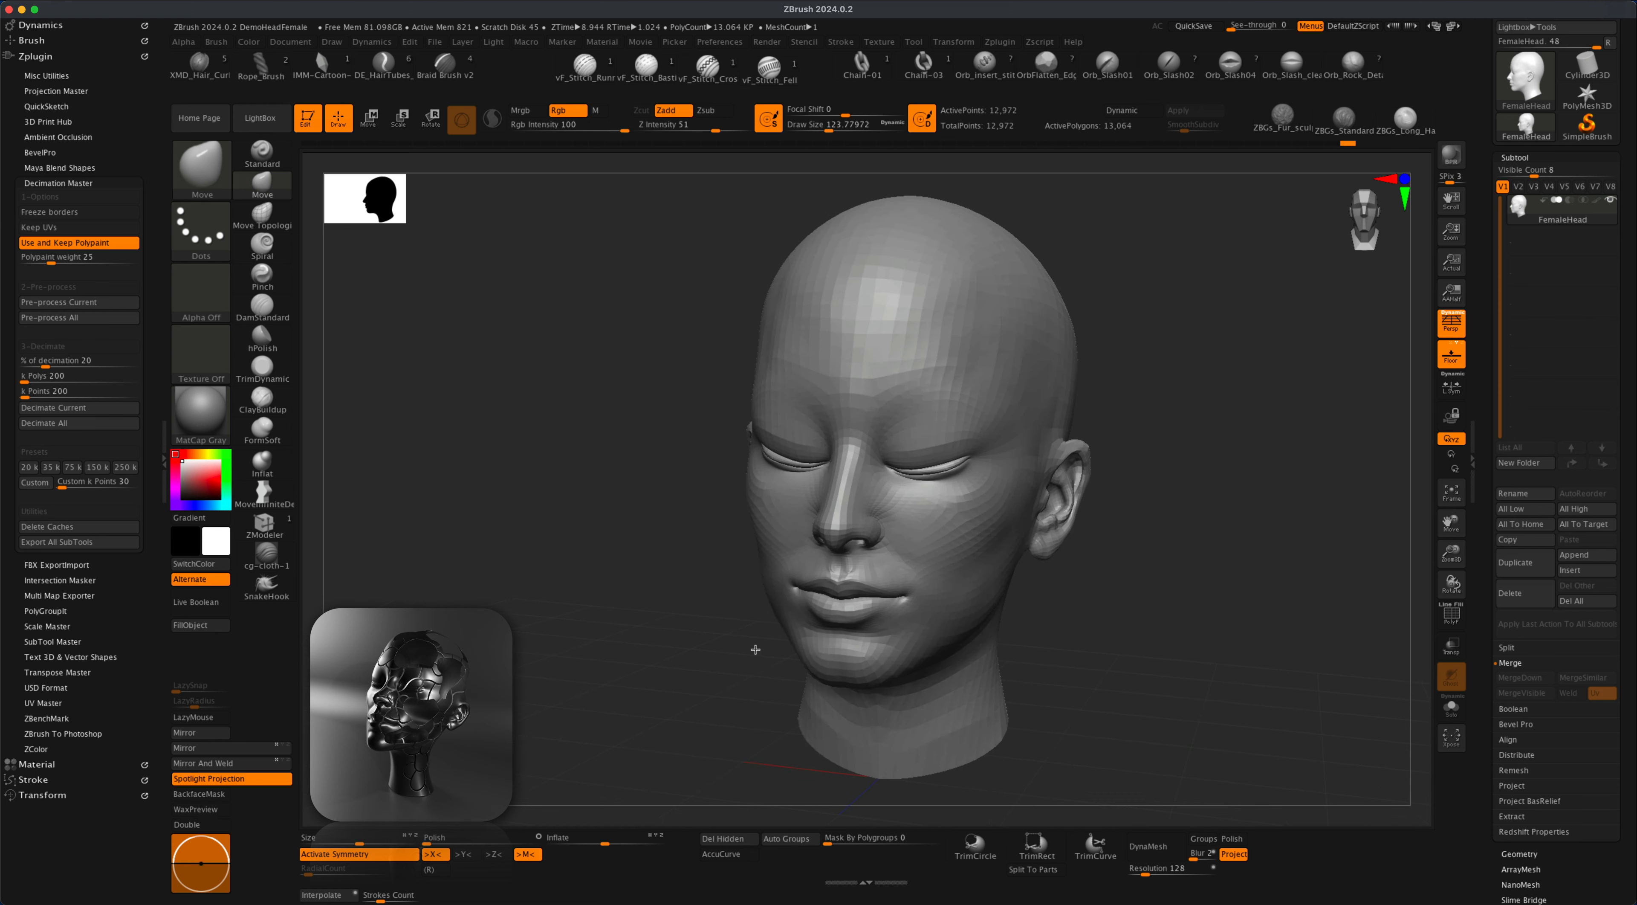
{"action": "key", "text": "s"}
{"action": "left_click_drag", "start_coordinate": [1236, 402], "coordinate": [1246, 402]}
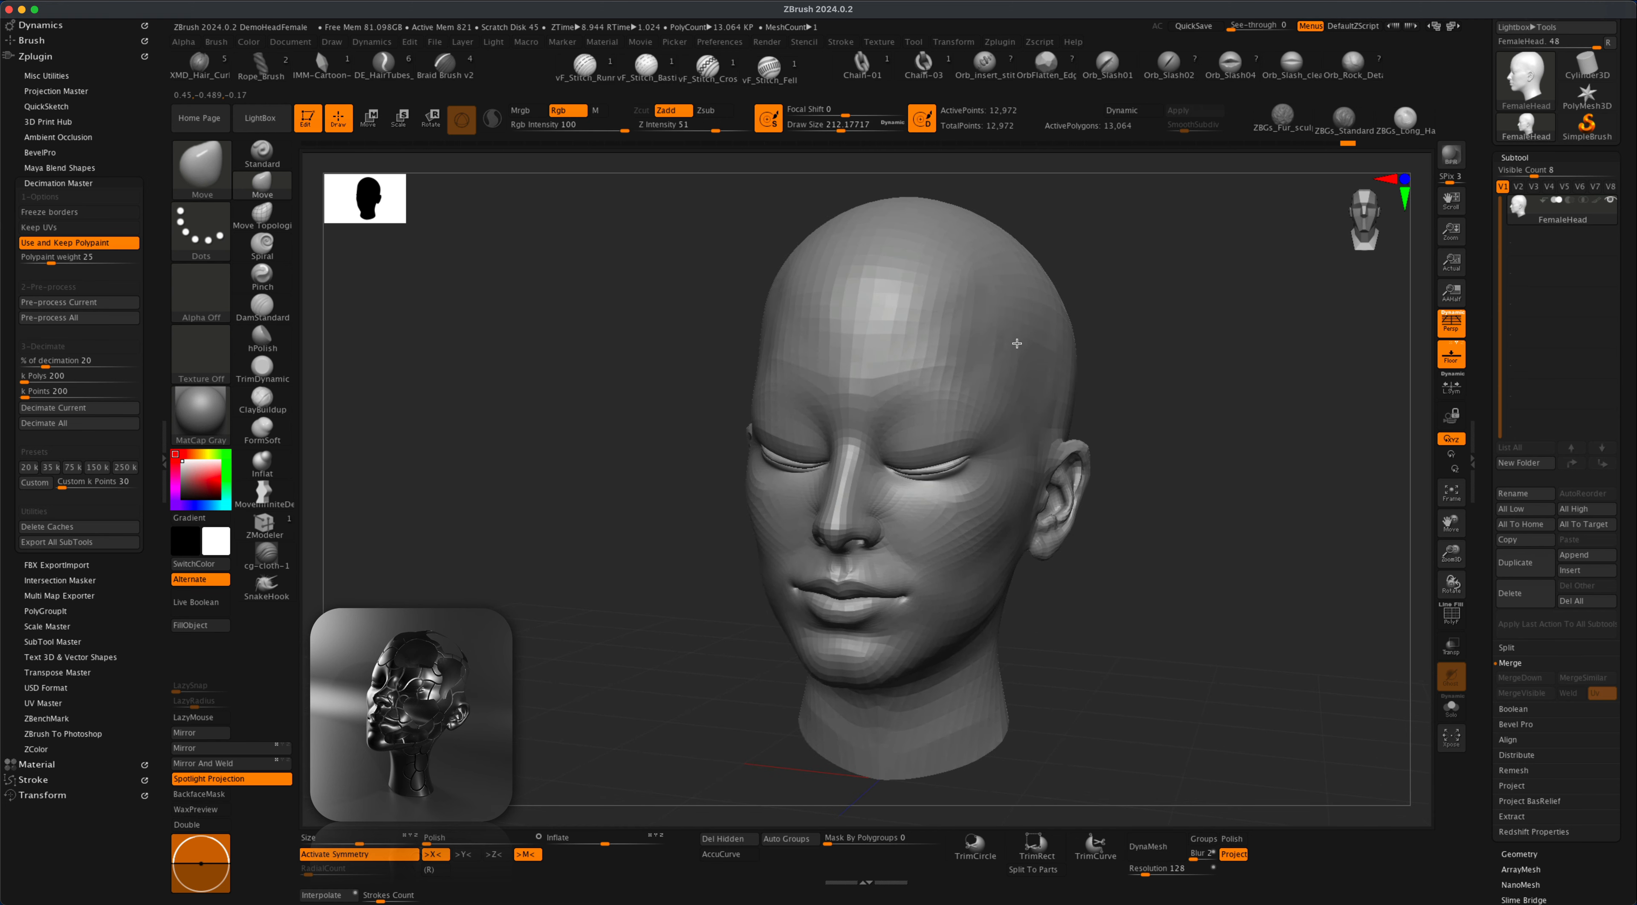
{"action": "mouse_move", "coordinate": [1128, 448]}
{"action": "left_mouse_down"}
{"action": "mouse_move", "coordinate": [1199, 489]}
{"action": "mouse_move", "coordinate": [1150, 549]}
{"action": "left_mouse_up"}
Push in the cheeks below the cheekbones with the Move brush at draw sizes of about 149 and 128
{"action": "key", "text": "s"}
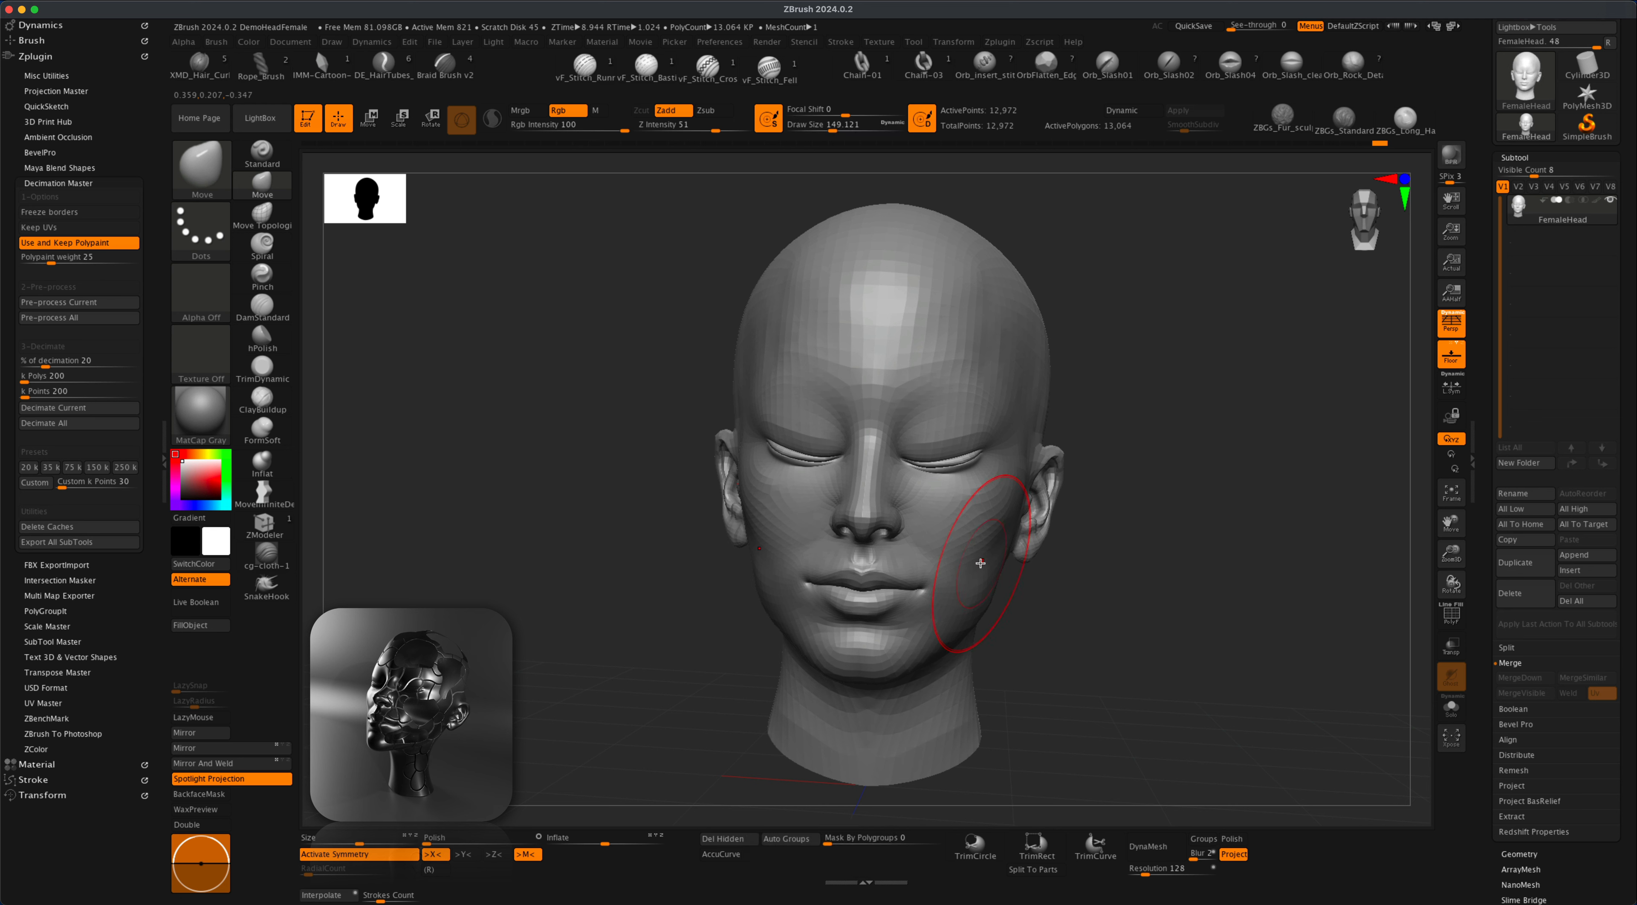
{"action": "key", "text": "s"}
{"action": "left_click_drag", "start_coordinate": [1084, 606], "coordinate": [1074, 606]}
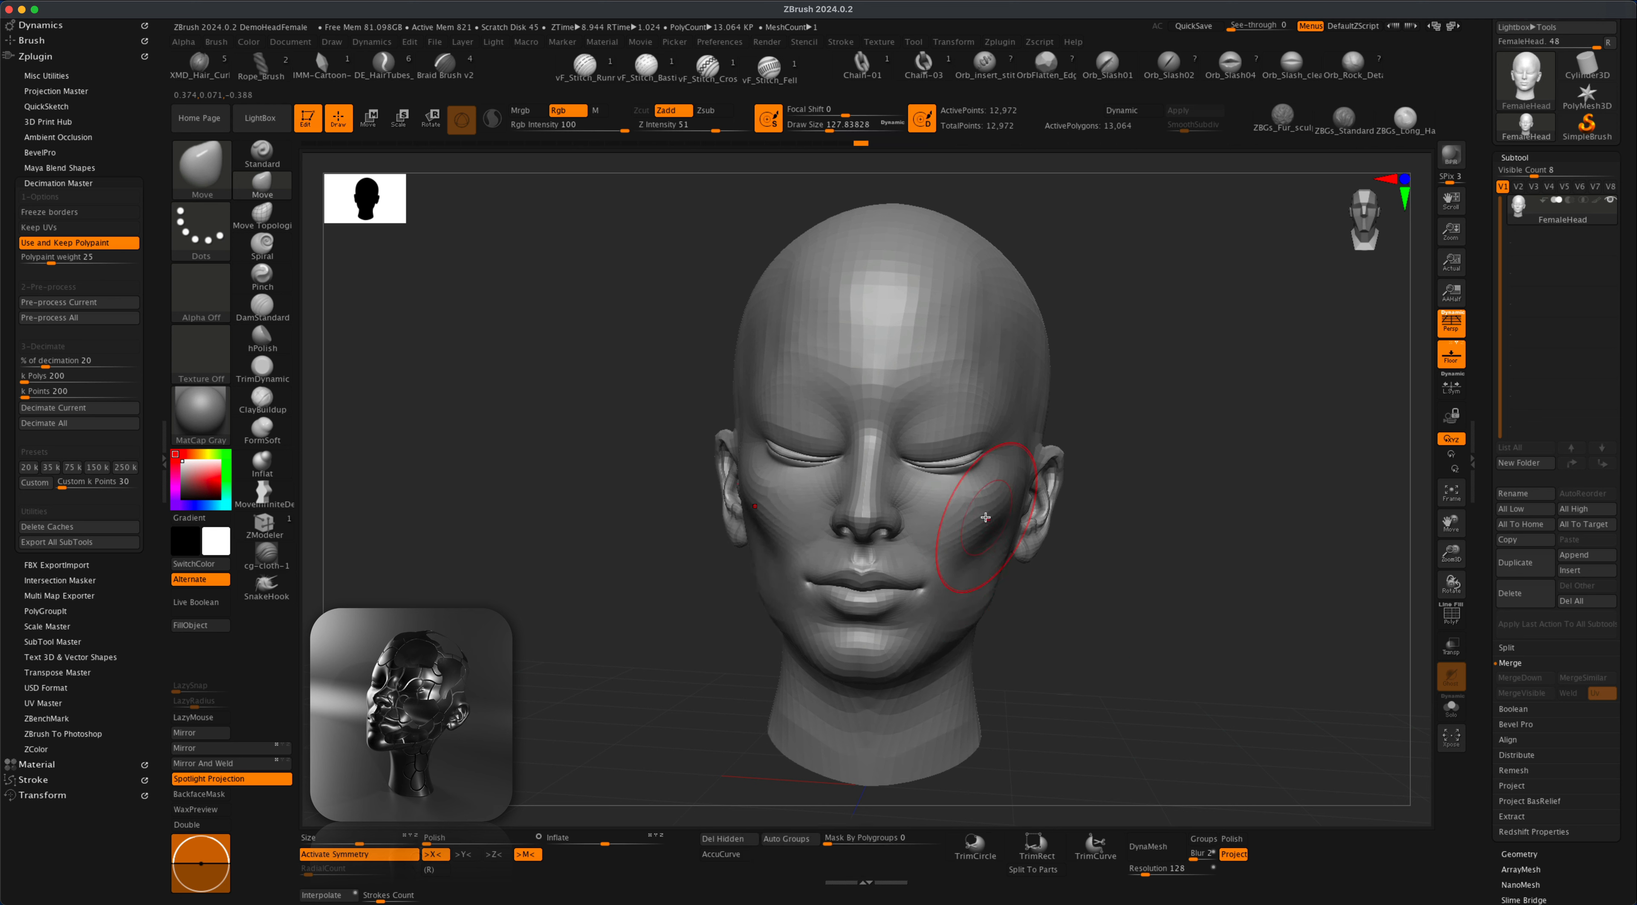
{"action": "left_click_drag", "start_coordinate": [1123, 622], "coordinate": [1085, 617]}
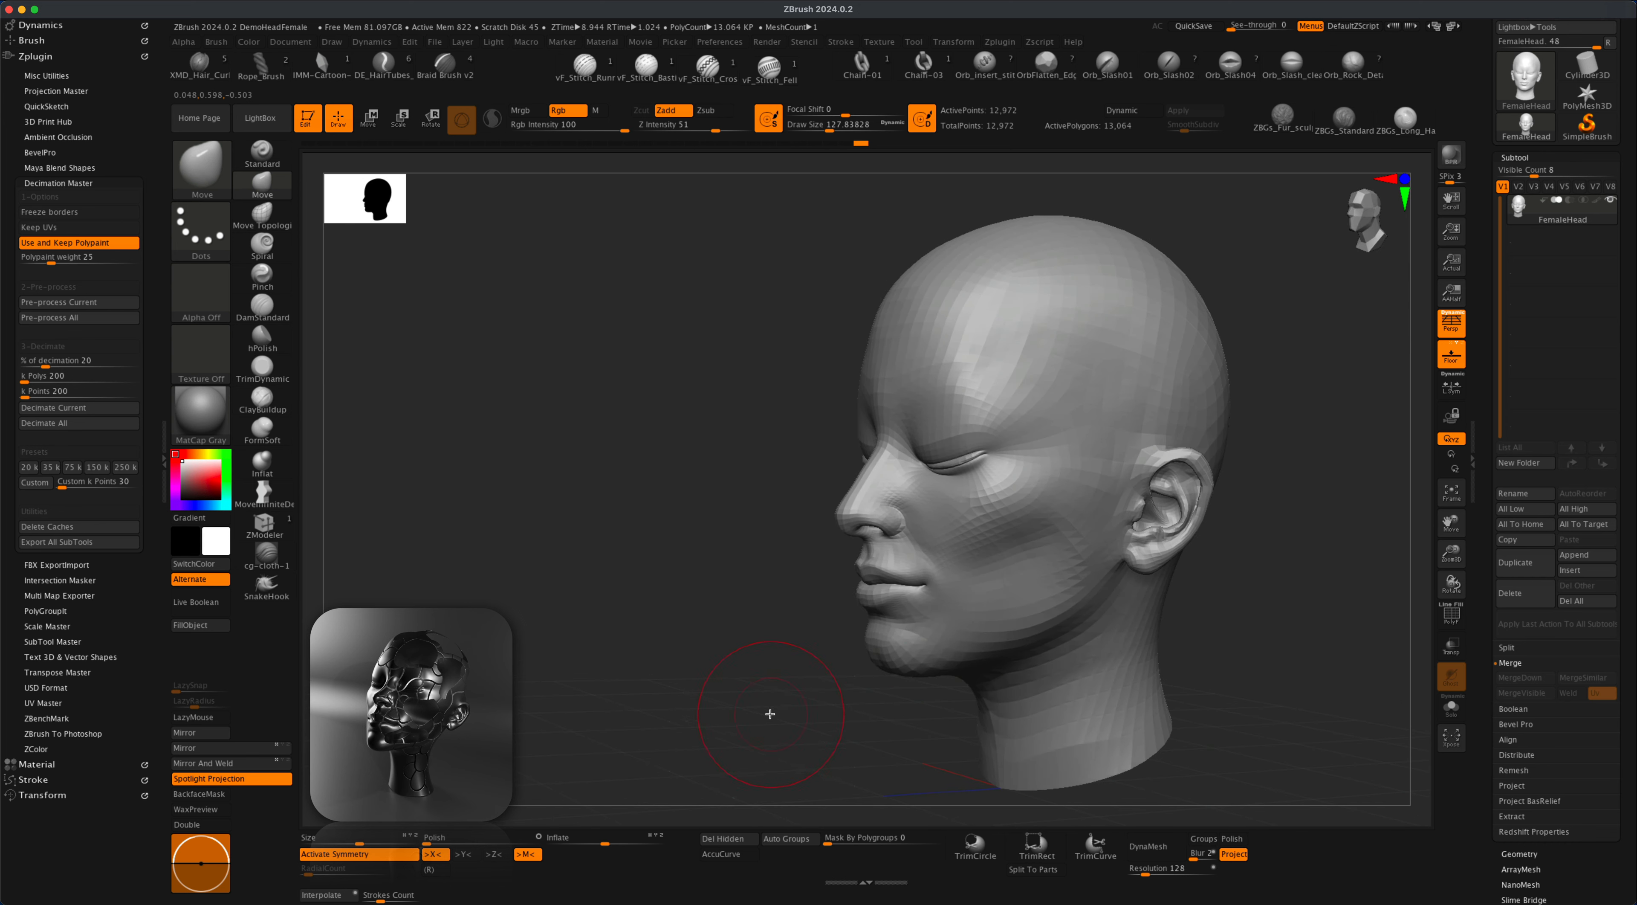
{"action": "mouse_move", "coordinate": [771, 713]}
{"action": "left_mouse_down"}
{"action": "mouse_move", "coordinate": [866, 669]}
{"action": "mouse_move", "coordinate": [812, 682]}
{"action": "left_mouse_up"}
Refine the nose profile in side view with the Move brush at draw sizes of about 74 to 108
{"action": "key", "text": "s"}
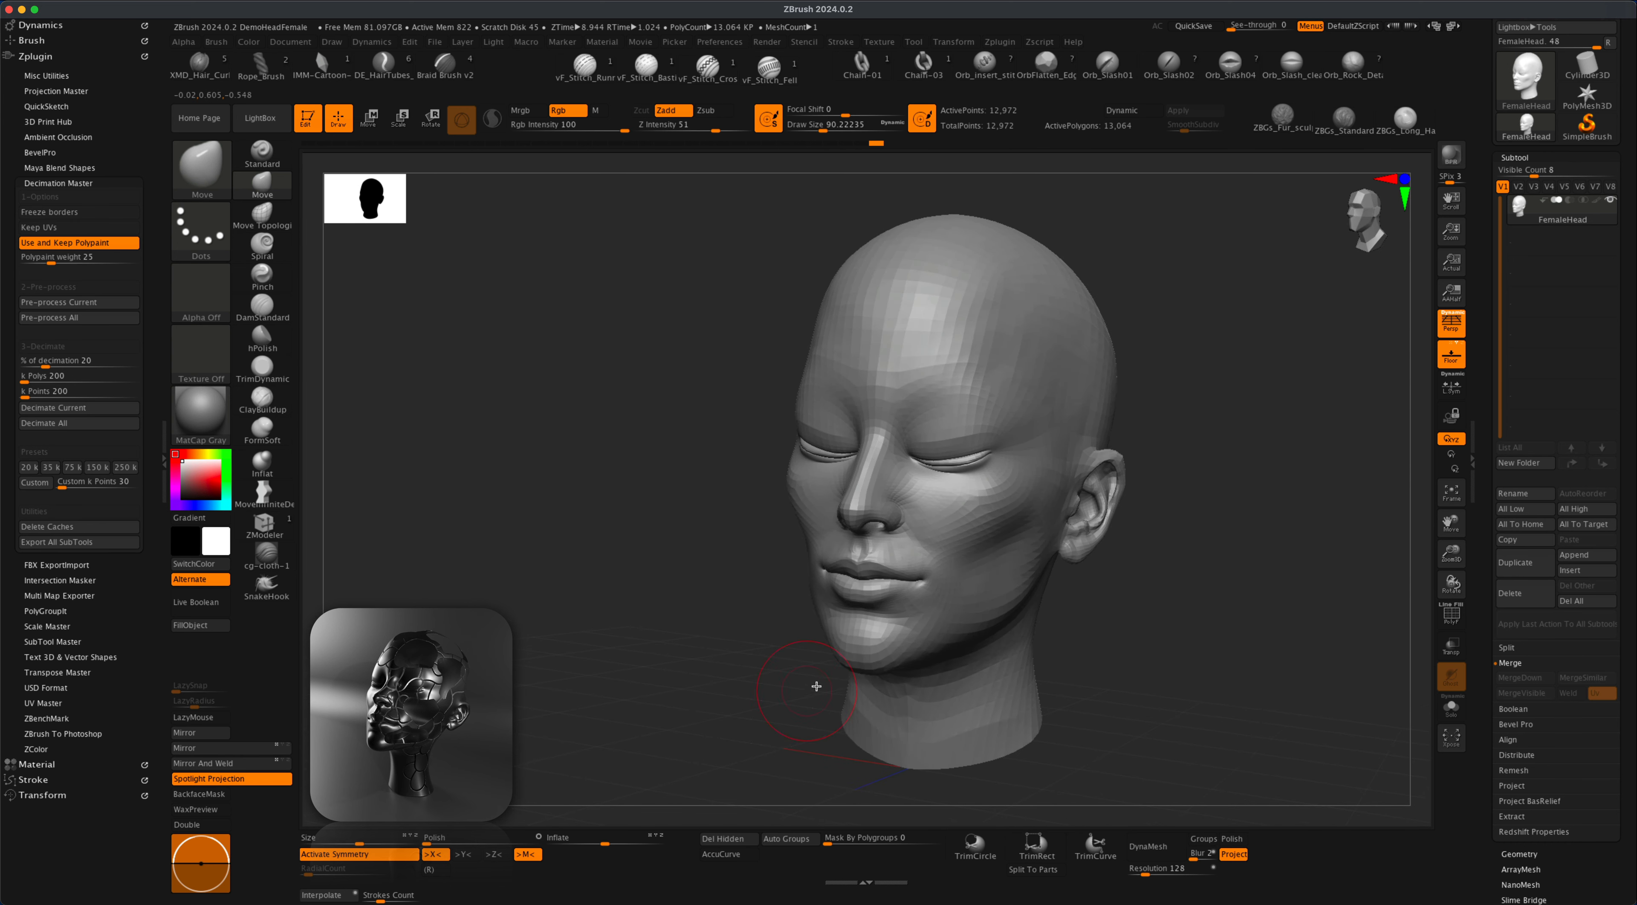
{"action": "mouse_move", "coordinate": [1036, 642]}
{"action": "left_mouse_down", "text": "shift"}
{"action": "mouse_move", "coordinate": [1144, 631]}
{"action": "mouse_move", "coordinate": [933, 596]}
{"action": "left_mouse_up", "text": "shift"}
{"action": "key", "text": "shift+s"}
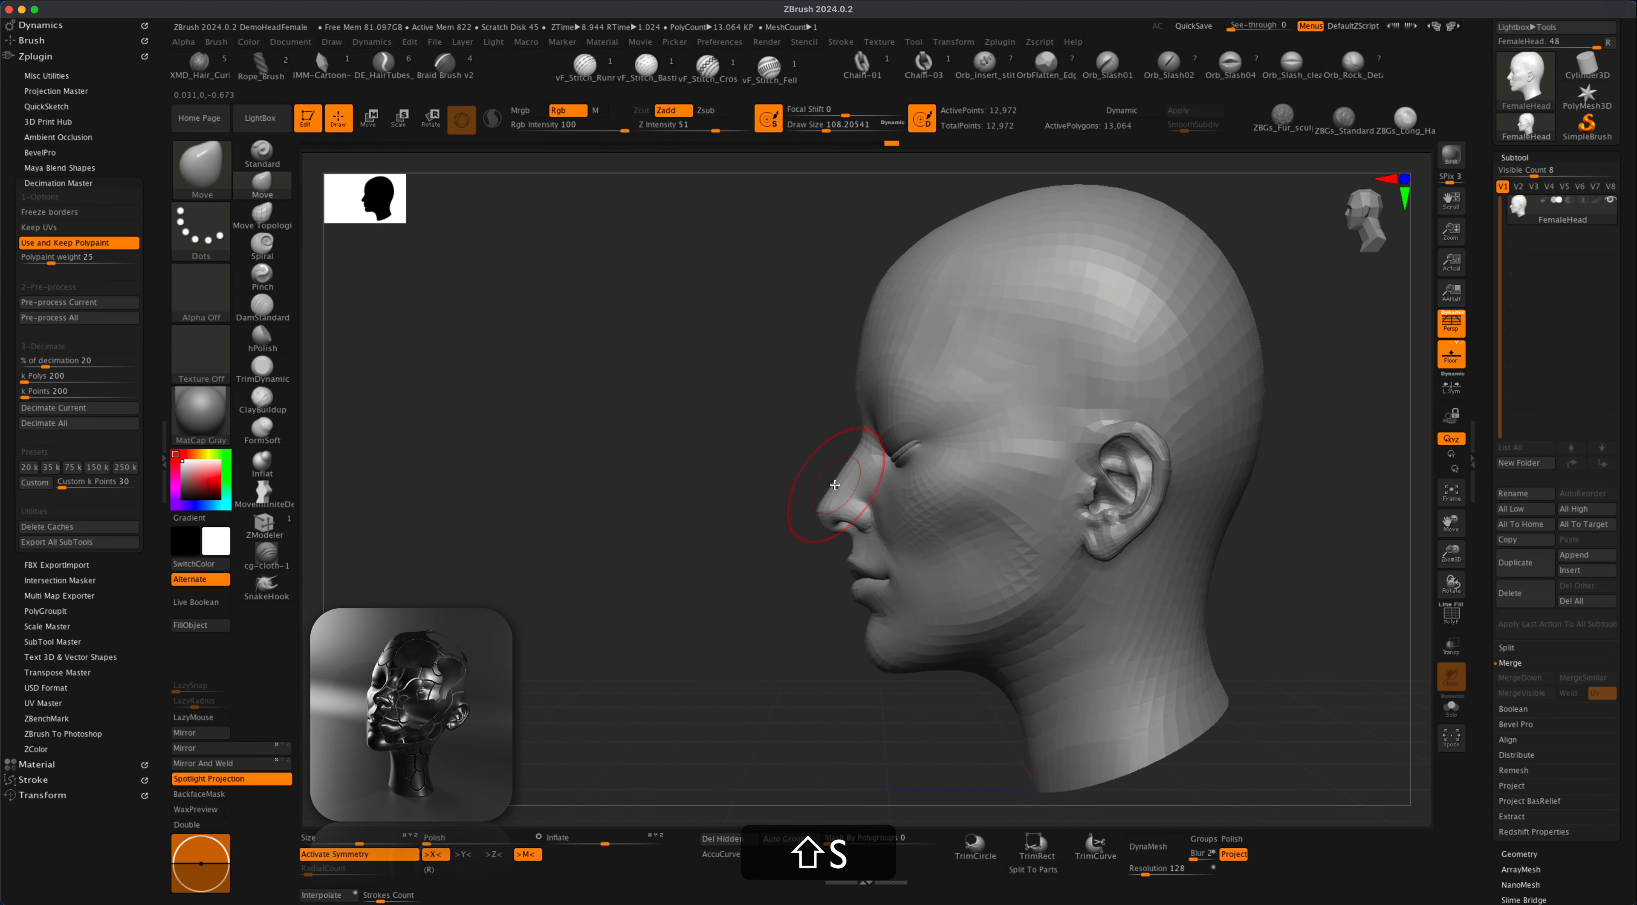
{"action": "key", "text": "s"}
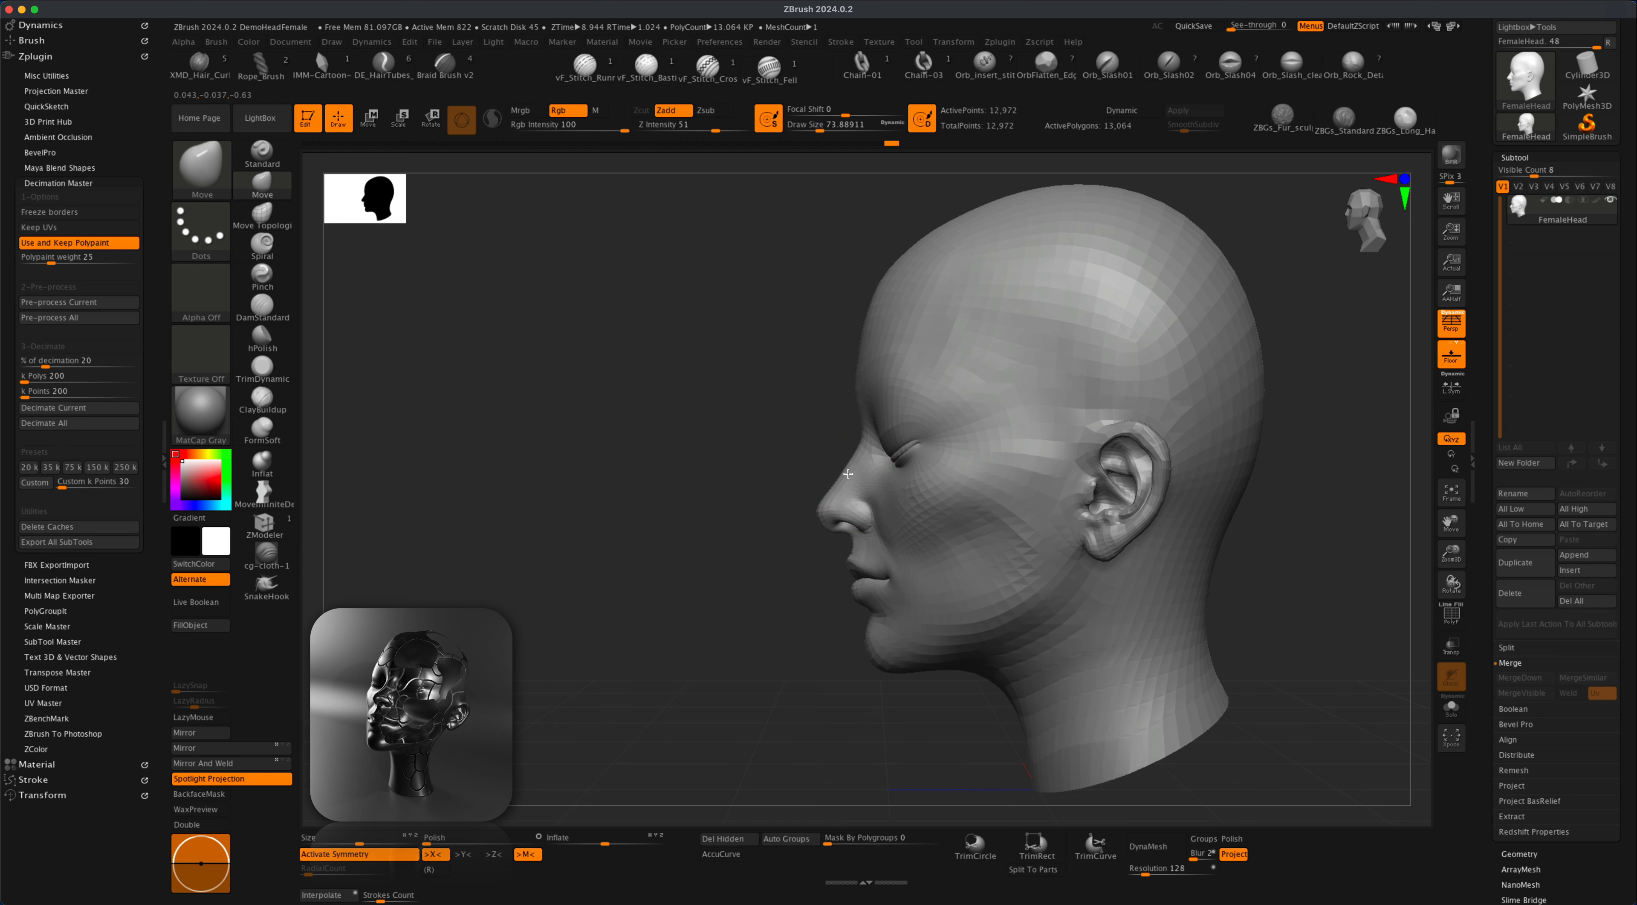
{"action": "key", "text": "s"}
{"action": "left_click", "coordinate": [808, 459]}
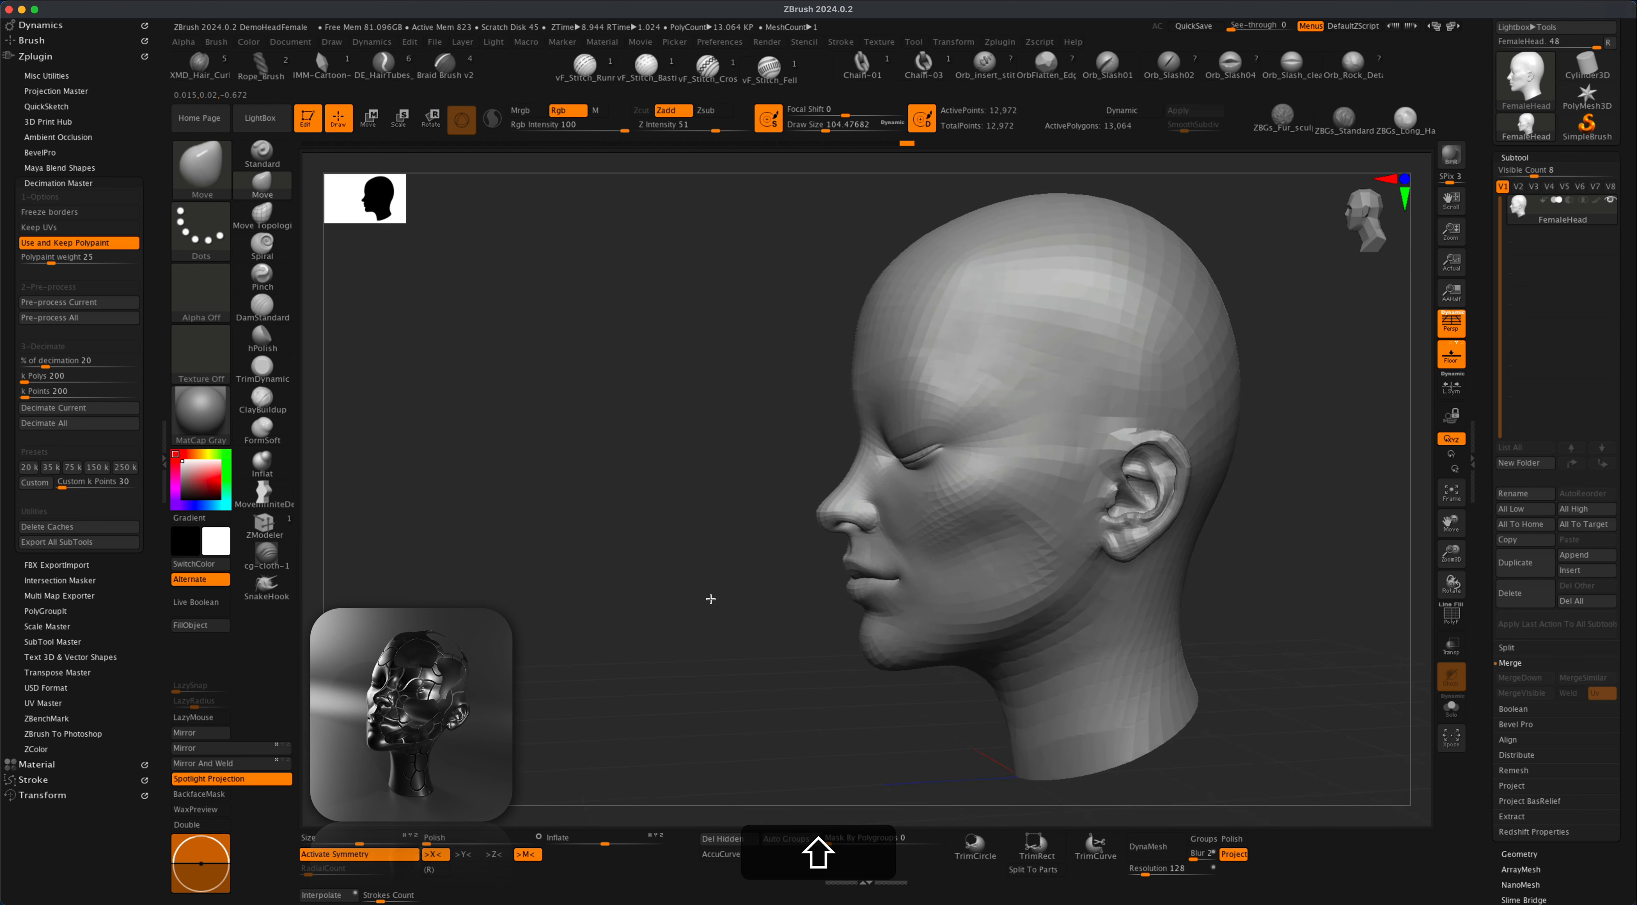
Reshape the ear in side view with the Move brush at a draw size of about 172
{"action": "key", "text": "shift+s"}
{"action": "left_click_drag", "start_coordinate": [1324, 632], "coordinate": [1332, 632]}
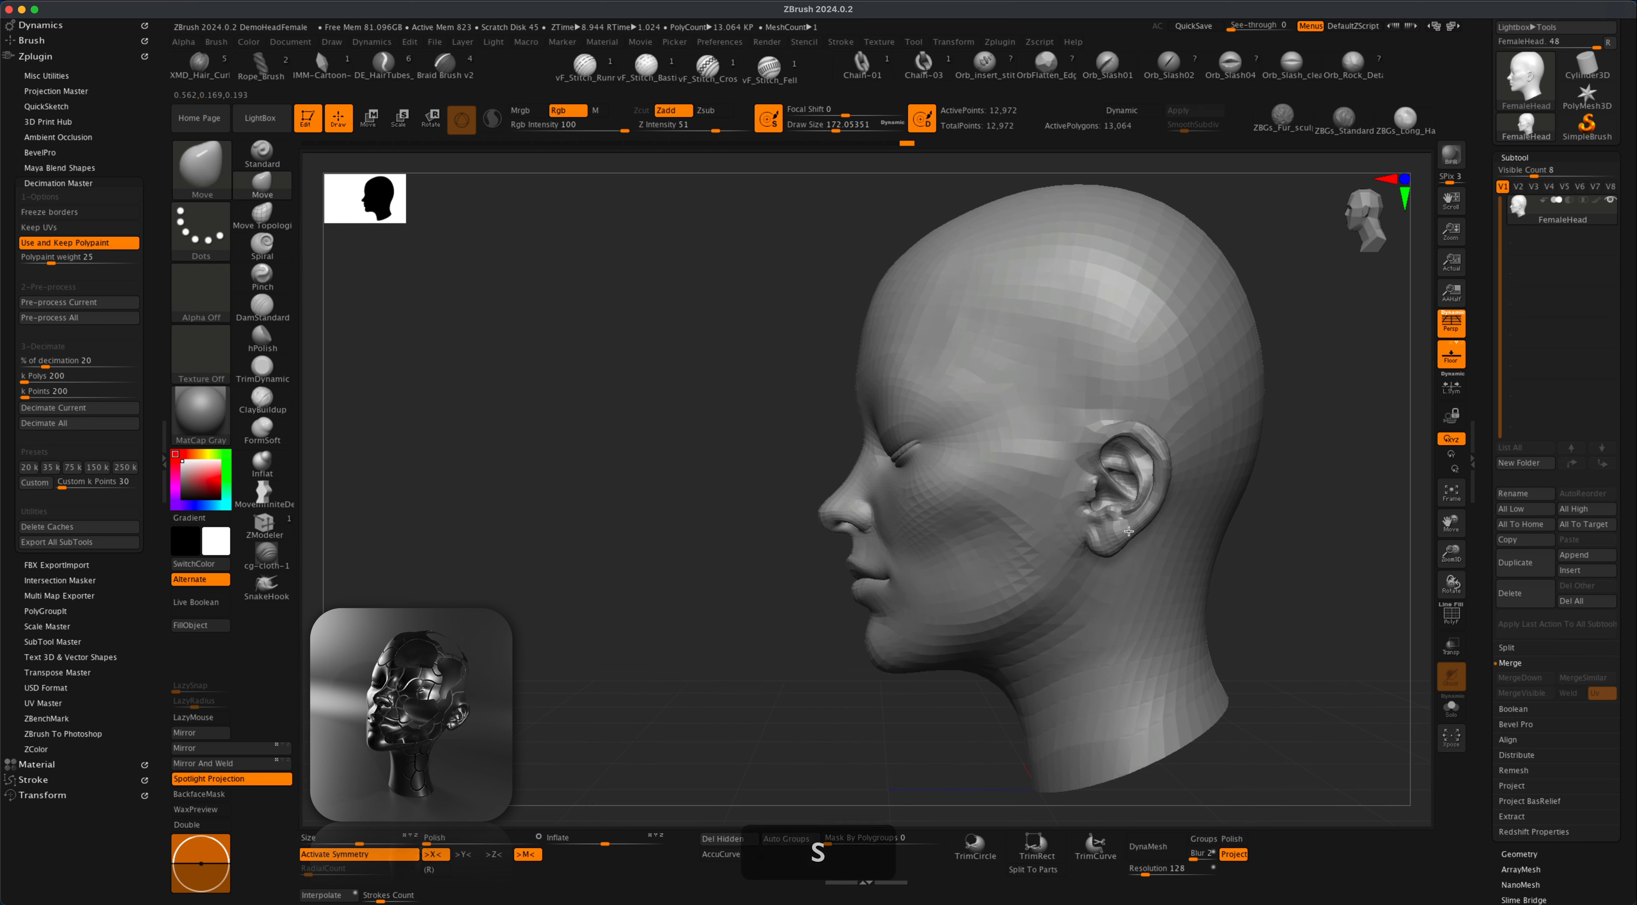
{"action": "mouse_move", "coordinate": [1161, 441]}
{"action": "left_mouse_down"}
{"action": "mouse_move", "coordinate": [1096, 454]}
{"action": "mouse_move", "coordinate": [1093, 428]}
{"action": "left_mouse_up"}
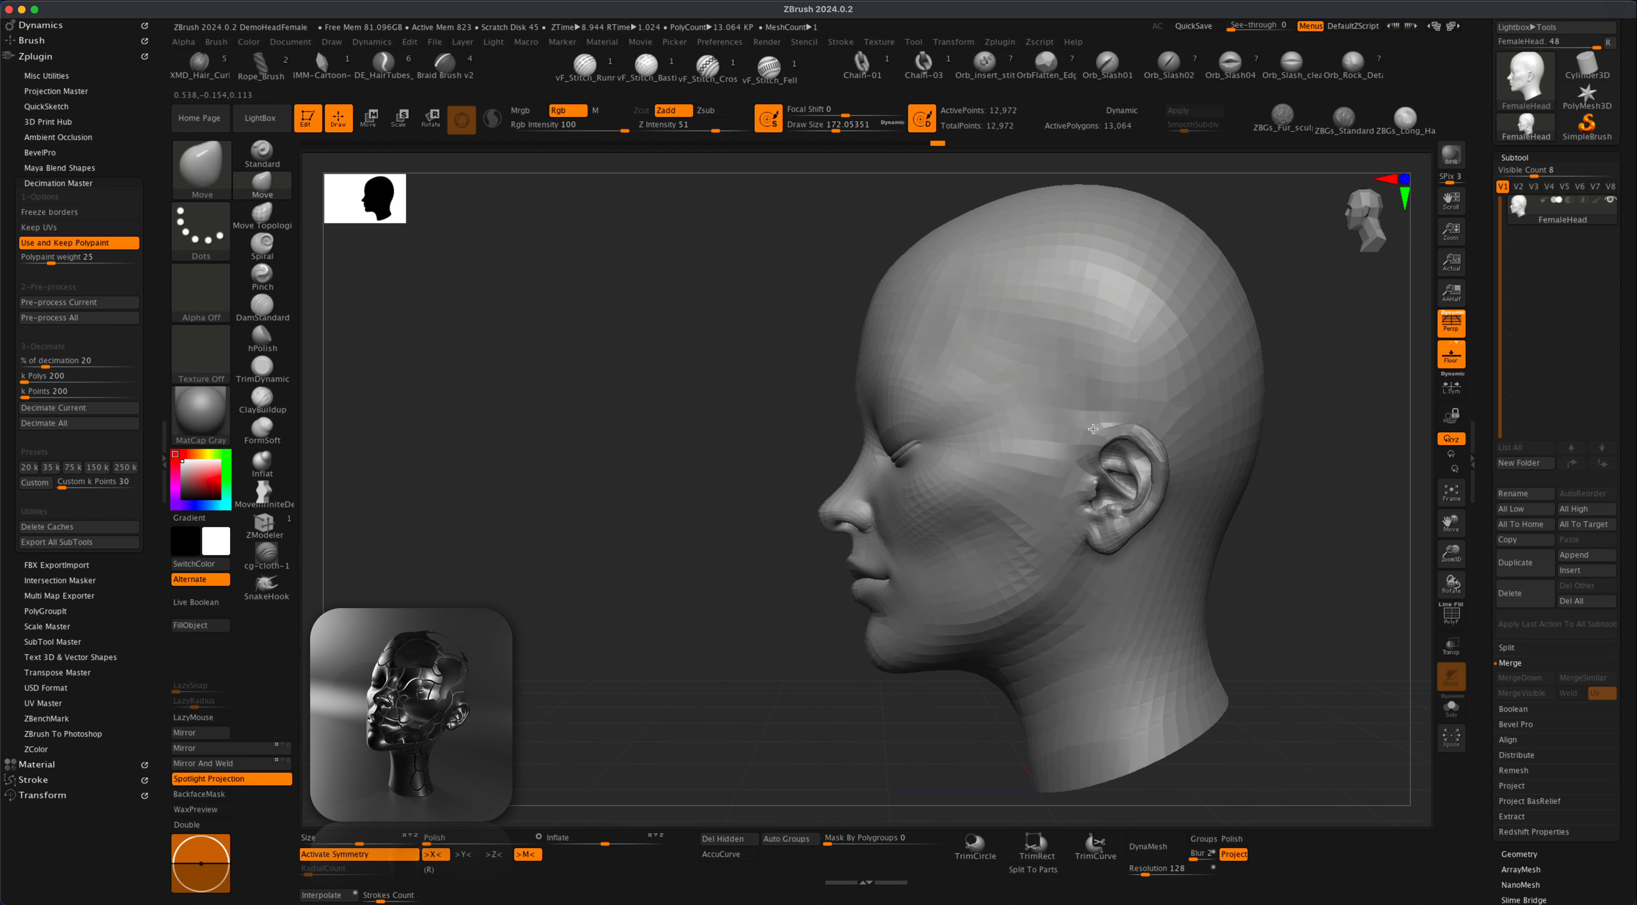
Slim and reshape the neck and nape with the Move brush at a draw size of about 318
{"action": "key", "text": "s"}
{"action": "mouse_move", "coordinate": [1262, 593]}
{"action": "left_mouse_down"}
{"action": "mouse_move", "coordinate": [1278, 592]}
{"action": "mouse_move", "coordinate": [1192, 571]}
{"action": "mouse_move", "coordinate": [1162, 585]}
{"action": "left_mouse_up"}
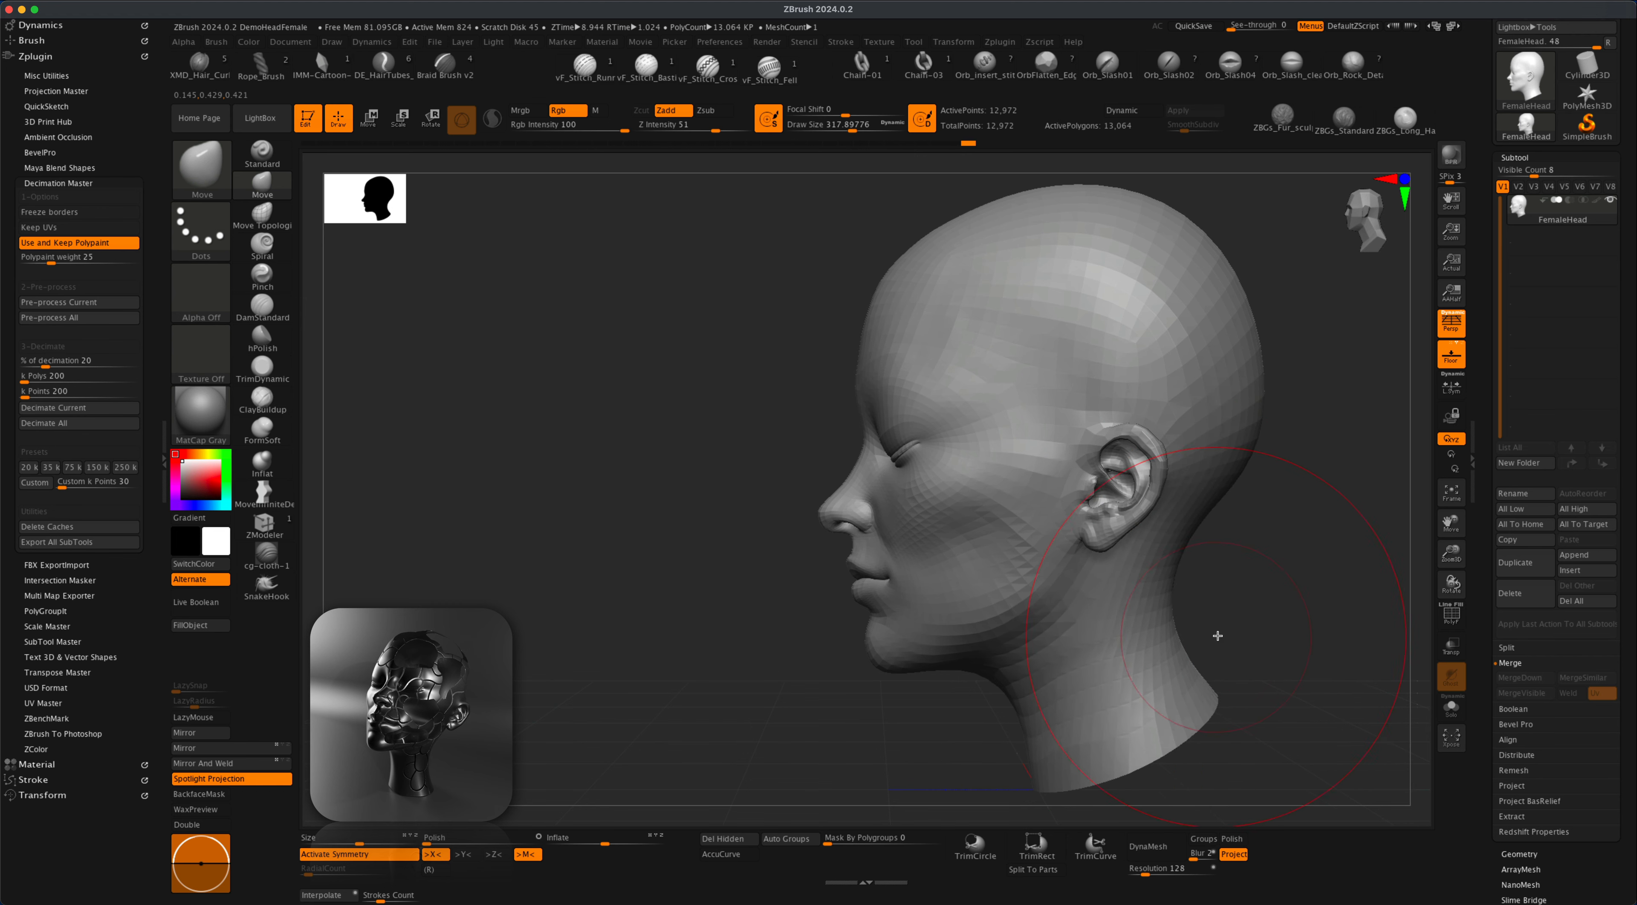
{"action": "left_click_drag", "start_coordinate": [1226, 632], "coordinate": [1122, 574], "text": "alt"}
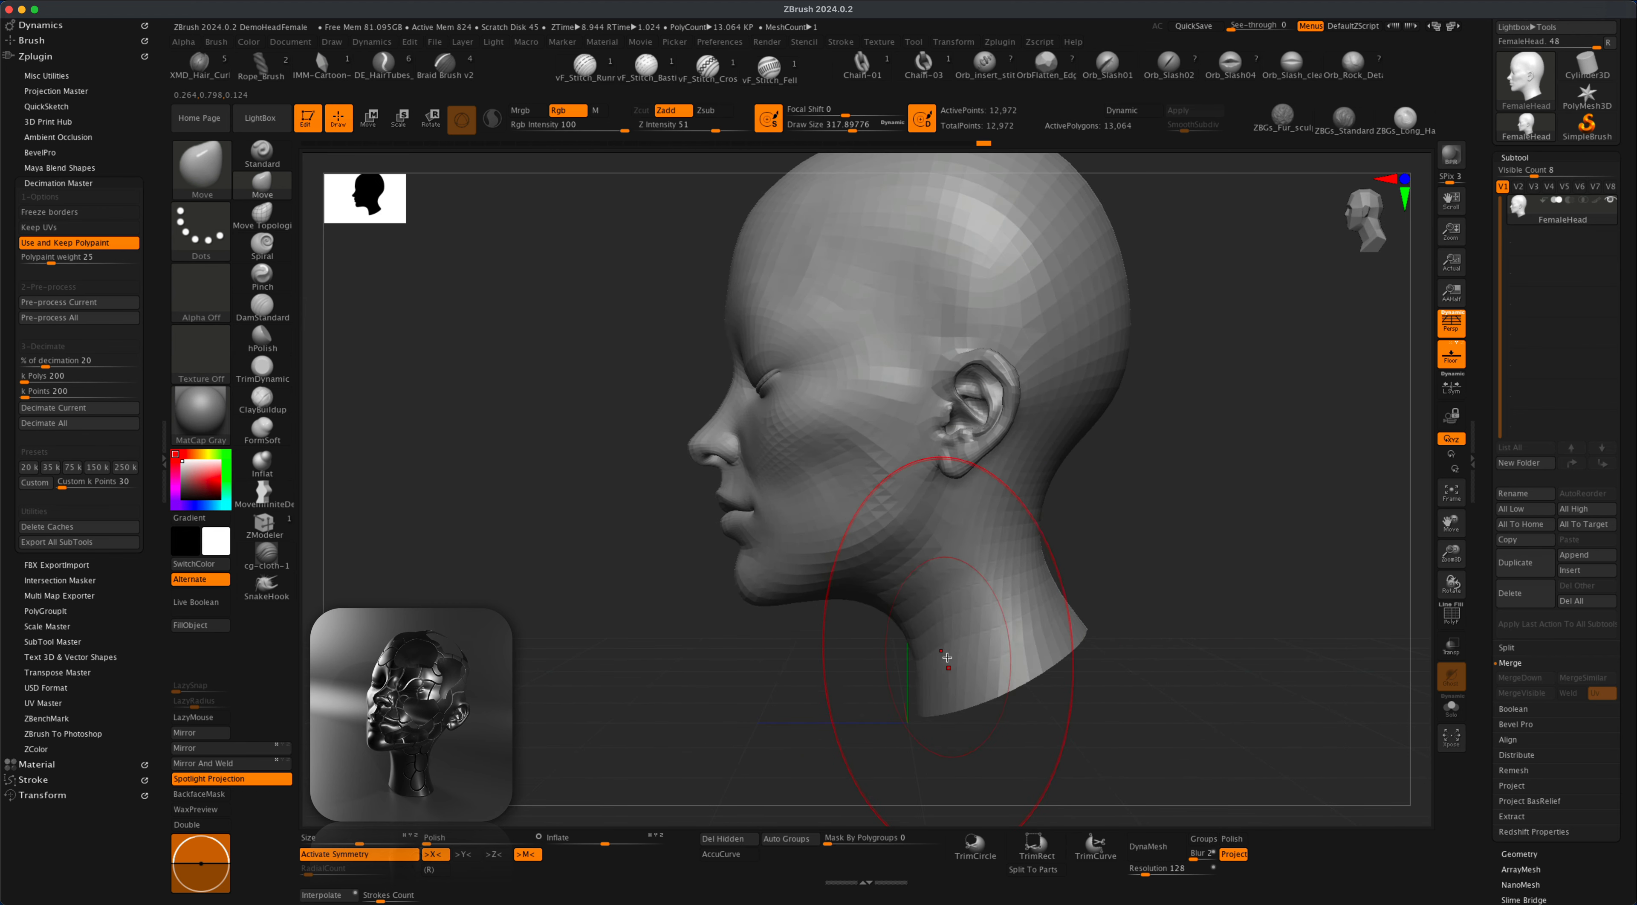
{"action": "left_click_drag", "start_coordinate": [1069, 652], "coordinate": [1054, 661]}
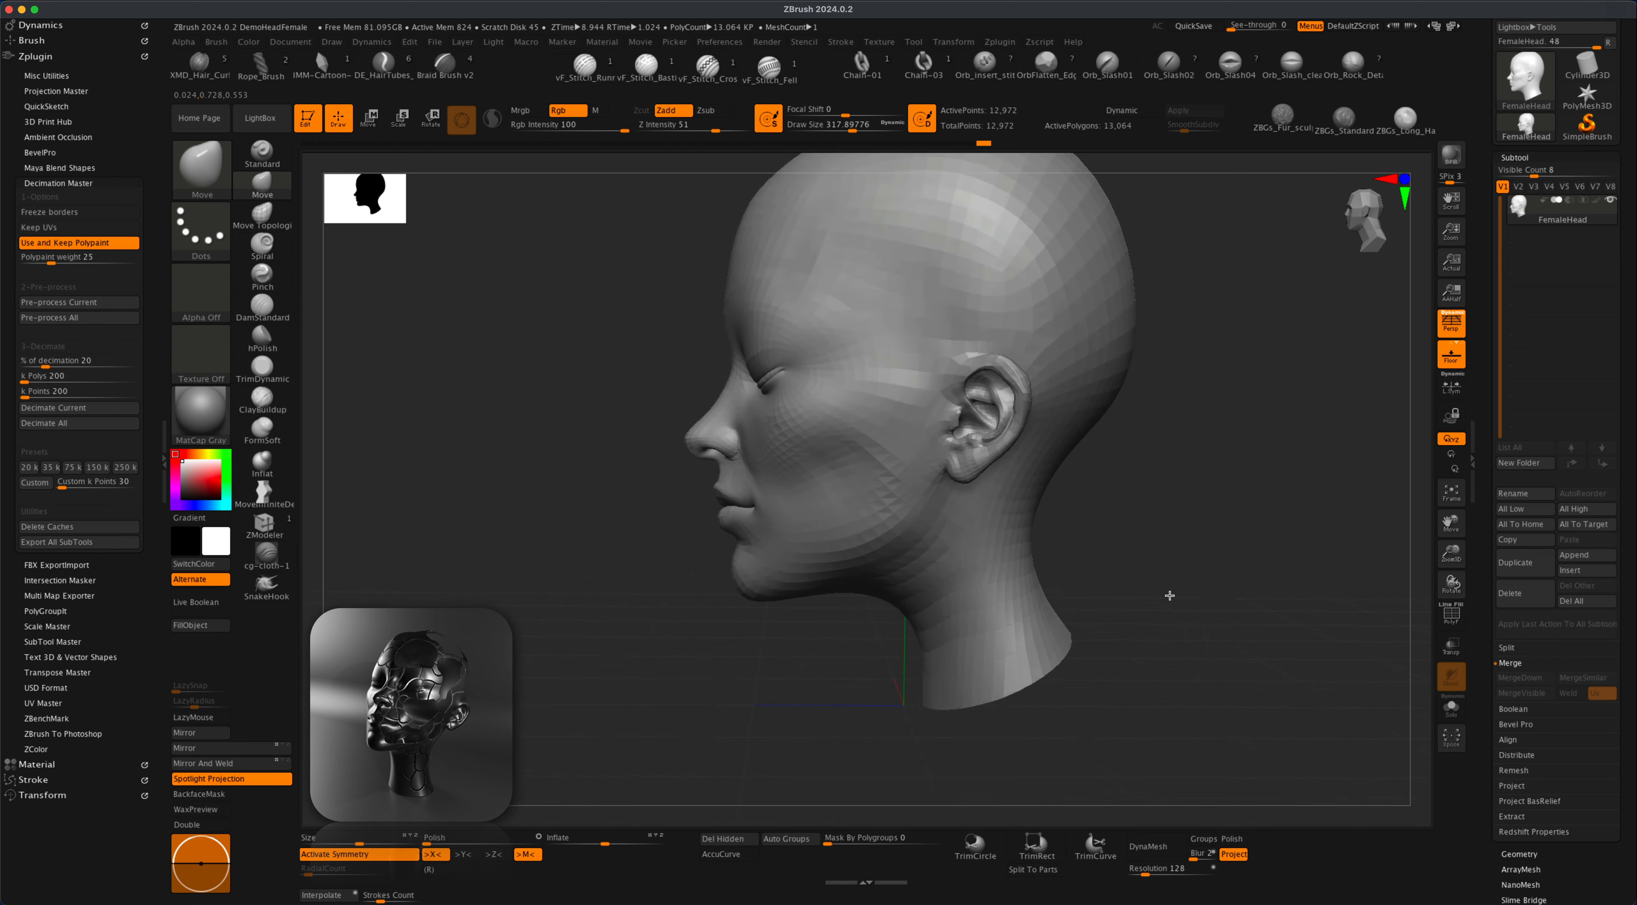
{"action": "left_click_drag", "start_coordinate": [1137, 696], "coordinate": [1017, 549], "text": "alt"}
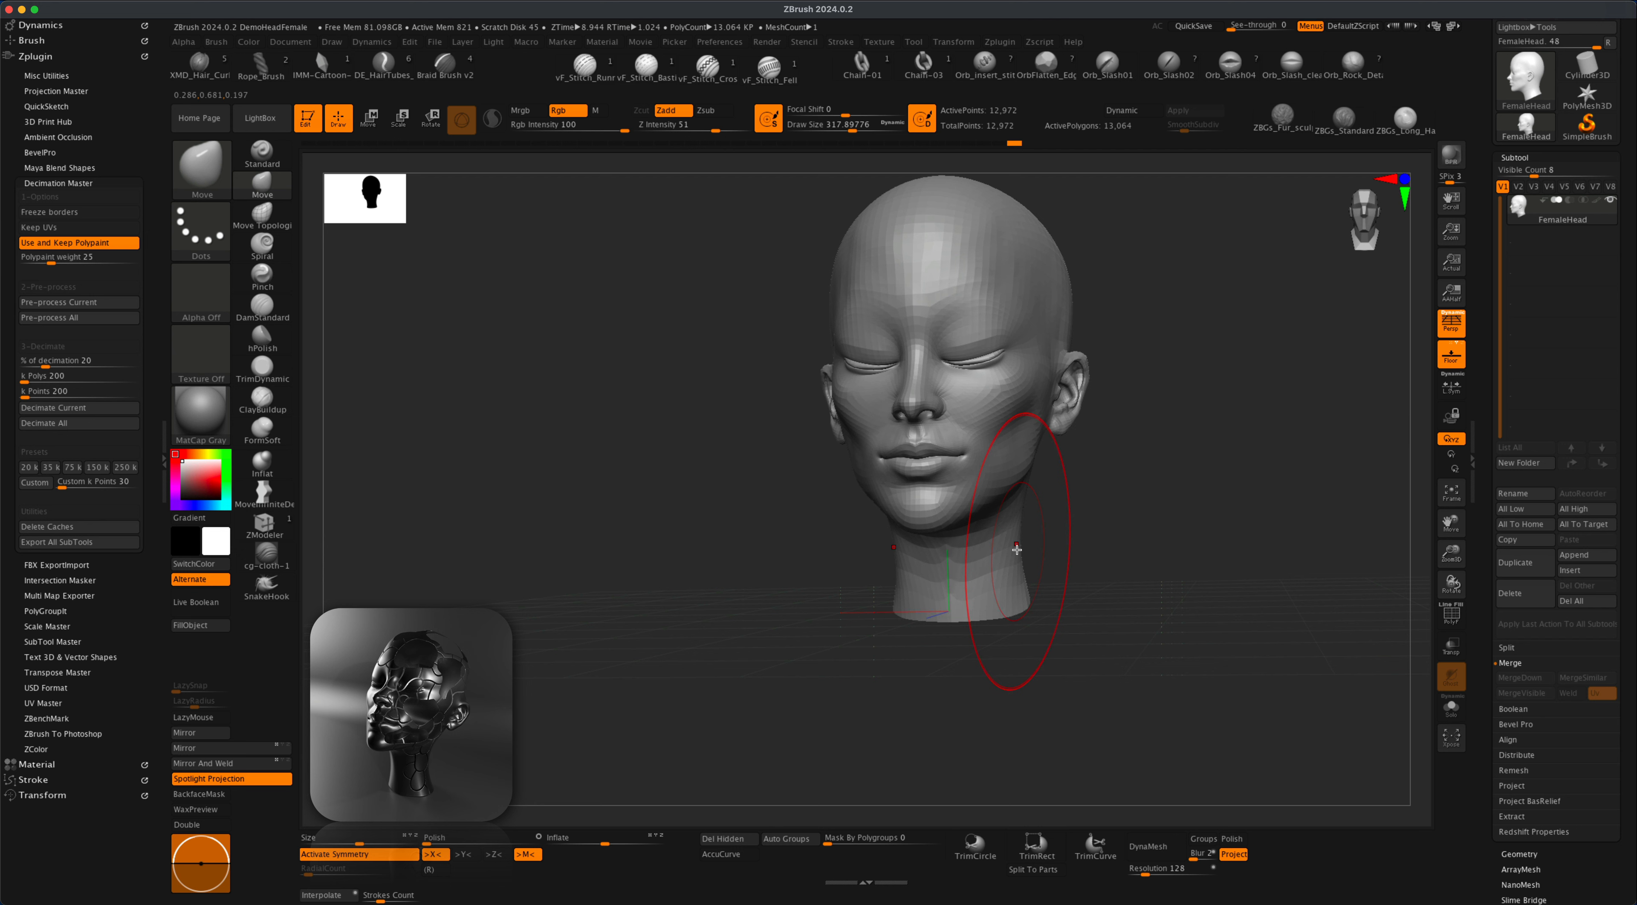
{"action": "mouse_move", "coordinate": [1017, 609]}
{"action": "left_mouse_down"}
{"action": "mouse_move", "coordinate": [1032, 624]}
{"action": "mouse_move", "coordinate": [987, 615]}
{"action": "mouse_move", "coordinate": [966, 669]}
{"action": "left_mouse_up"}
Lengthen the neck with the Move brush at a draw size of about 234 and turn off perspective in side view
{"action": "key", "text": "s"}
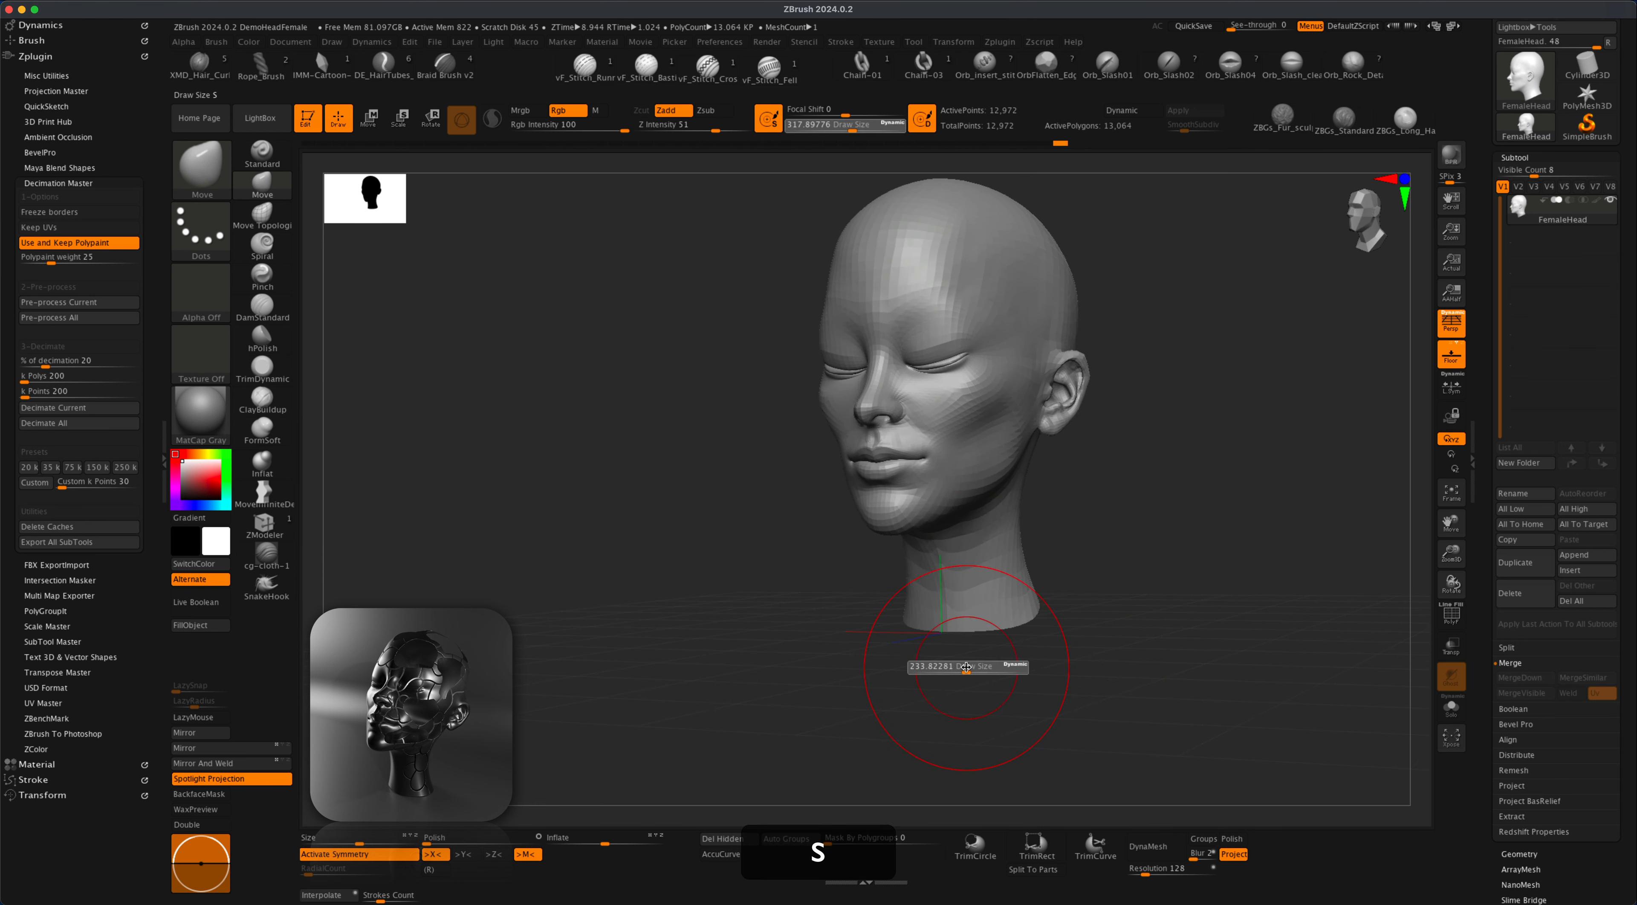
{"action": "left_click_drag", "start_coordinate": [1101, 683], "coordinate": [1004, 678]}
{"action": "left_click_drag", "start_coordinate": [1151, 662], "coordinate": [1001, 590], "text": "alt+shift"}
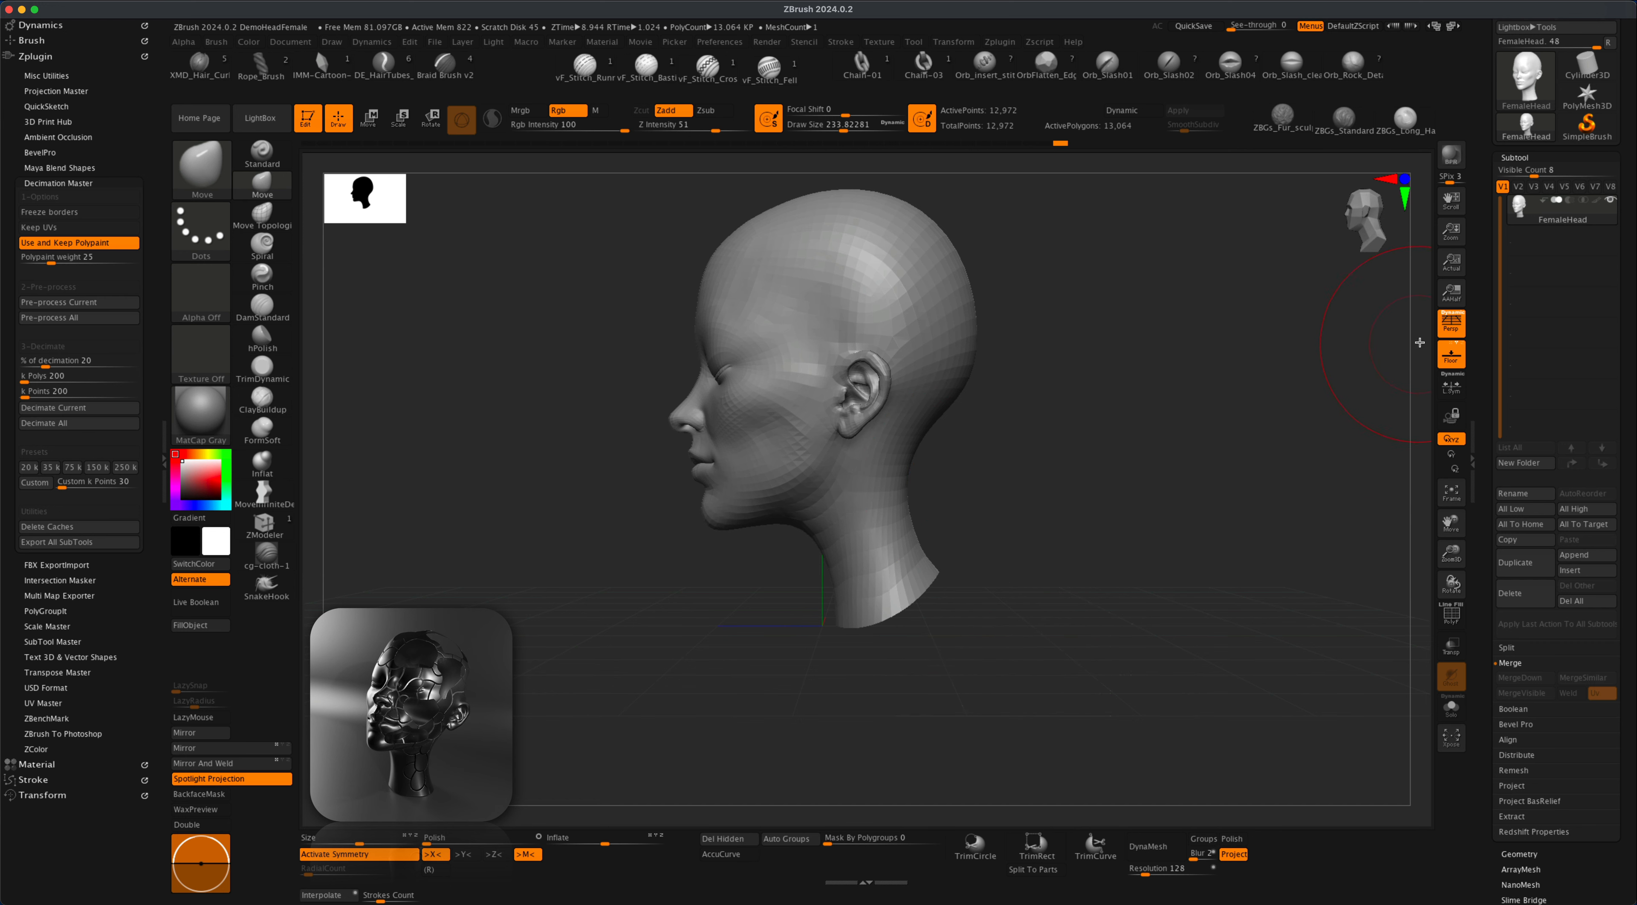
{"action": "left_click", "coordinate": [1450, 322]}
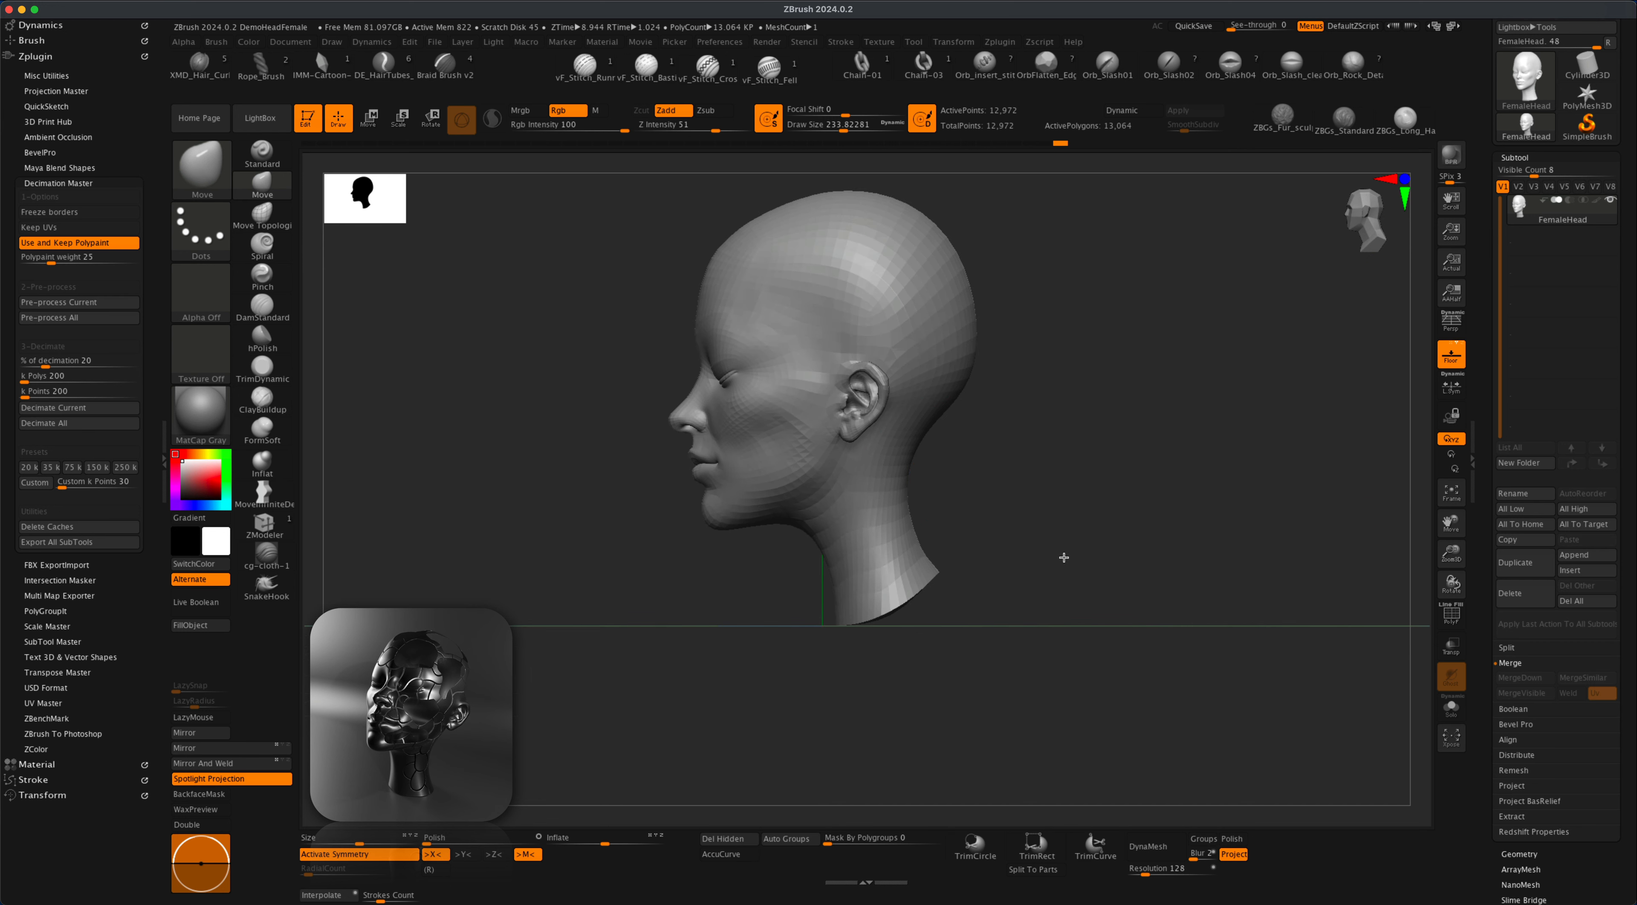
Pull the neck's base down and outward into a flare with the Move brush at a draw size of about 268
{"action": "key", "text": "shift"}
{"action": "left_click_drag", "start_coordinate": [979, 622], "coordinate": [974, 628]}
{"action": "mouse_move", "coordinate": [859, 609]}
{"action": "left_mouse_down"}
{"action": "mouse_move", "coordinate": [728, 606]}
{"action": "mouse_move", "coordinate": [840, 596]}
{"action": "left_mouse_up"}
{"action": "key", "text": "s"}
{"action": "left_click_drag", "start_coordinate": [930, 560], "coordinate": [898, 558]}
{"action": "left_click_drag", "start_coordinate": [959, 608], "coordinate": [958, 625]}
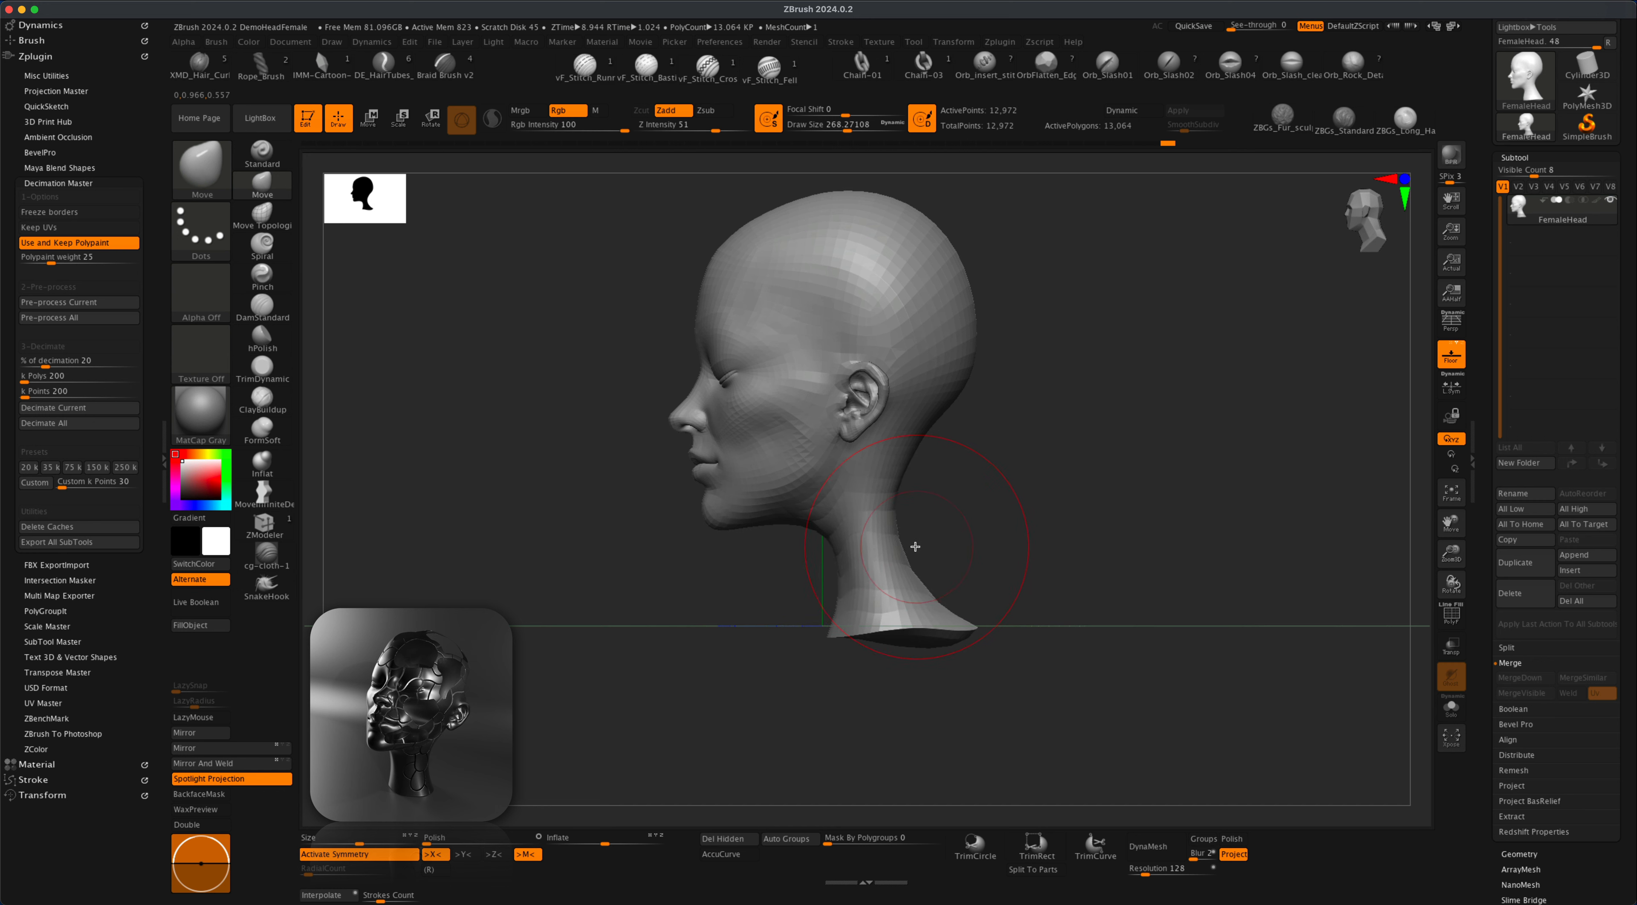
{"action": "mouse_move", "coordinate": [916, 547]}
{"action": "left_mouse_down"}
{"action": "mouse_move", "coordinate": [1068, 574]}
{"action": "mouse_move", "coordinate": [1025, 536]}
{"action": "left_mouse_up"}
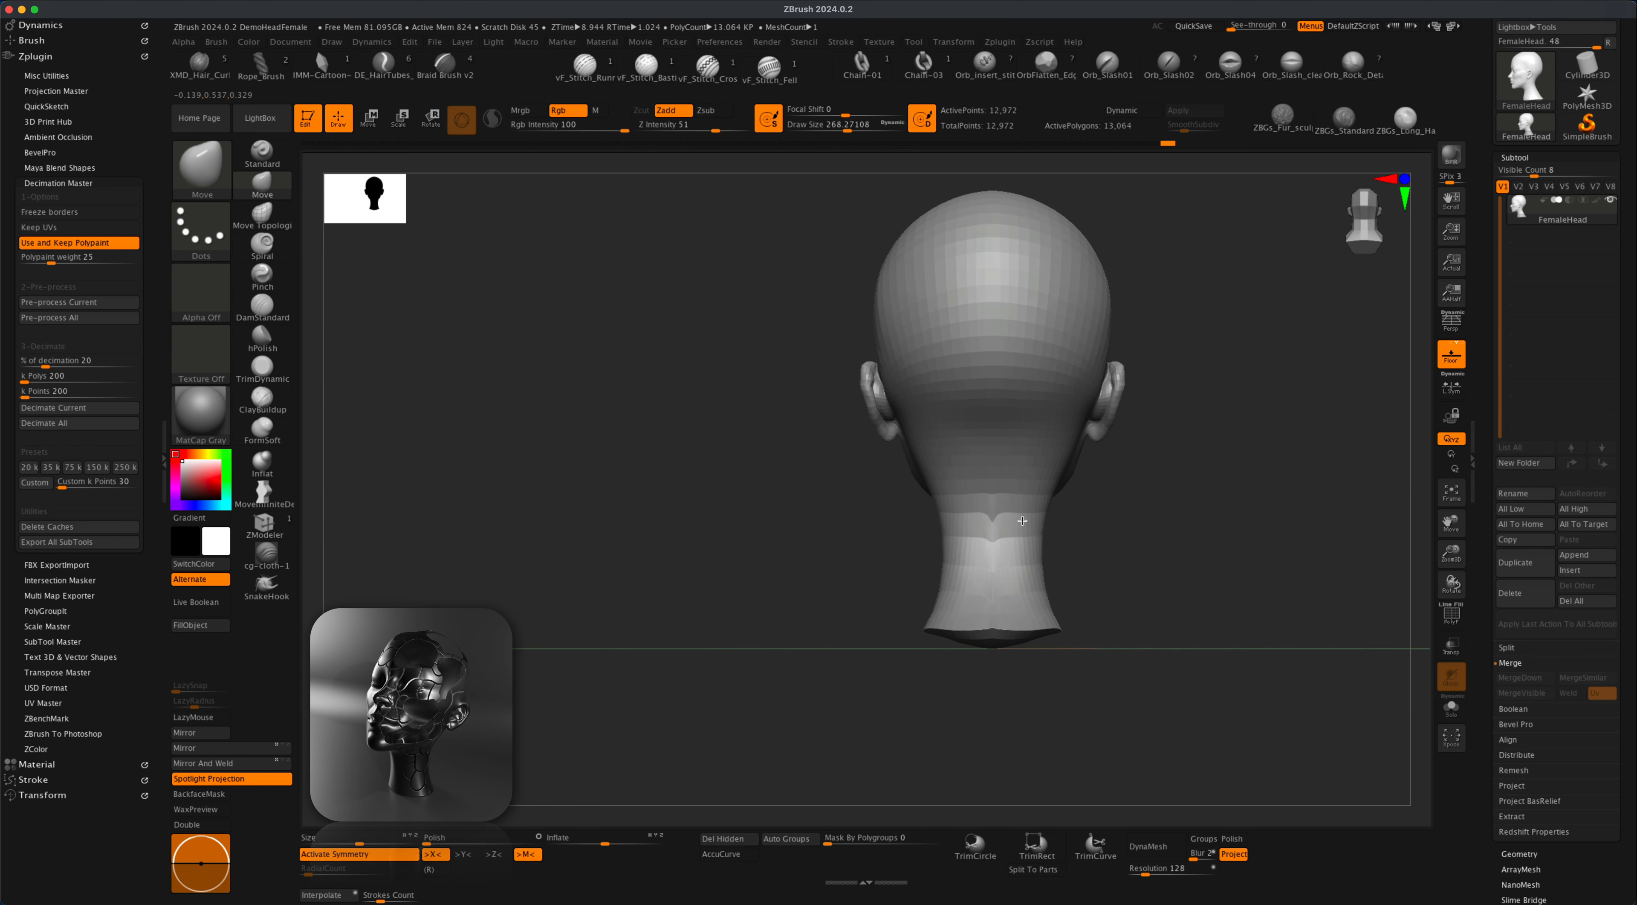
{"action": "mouse_move", "coordinate": [1052, 615]}
{"action": "left_mouse_down"}
{"action": "mouse_move", "coordinate": [918, 638]}
{"action": "mouse_move", "coordinate": [1071, 631]}
{"action": "mouse_move", "coordinate": [1042, 591]}
{"action": "mouse_move", "coordinate": [1185, 638]}
{"action": "mouse_move", "coordinate": [1140, 636]}
{"action": "left_mouse_up"}
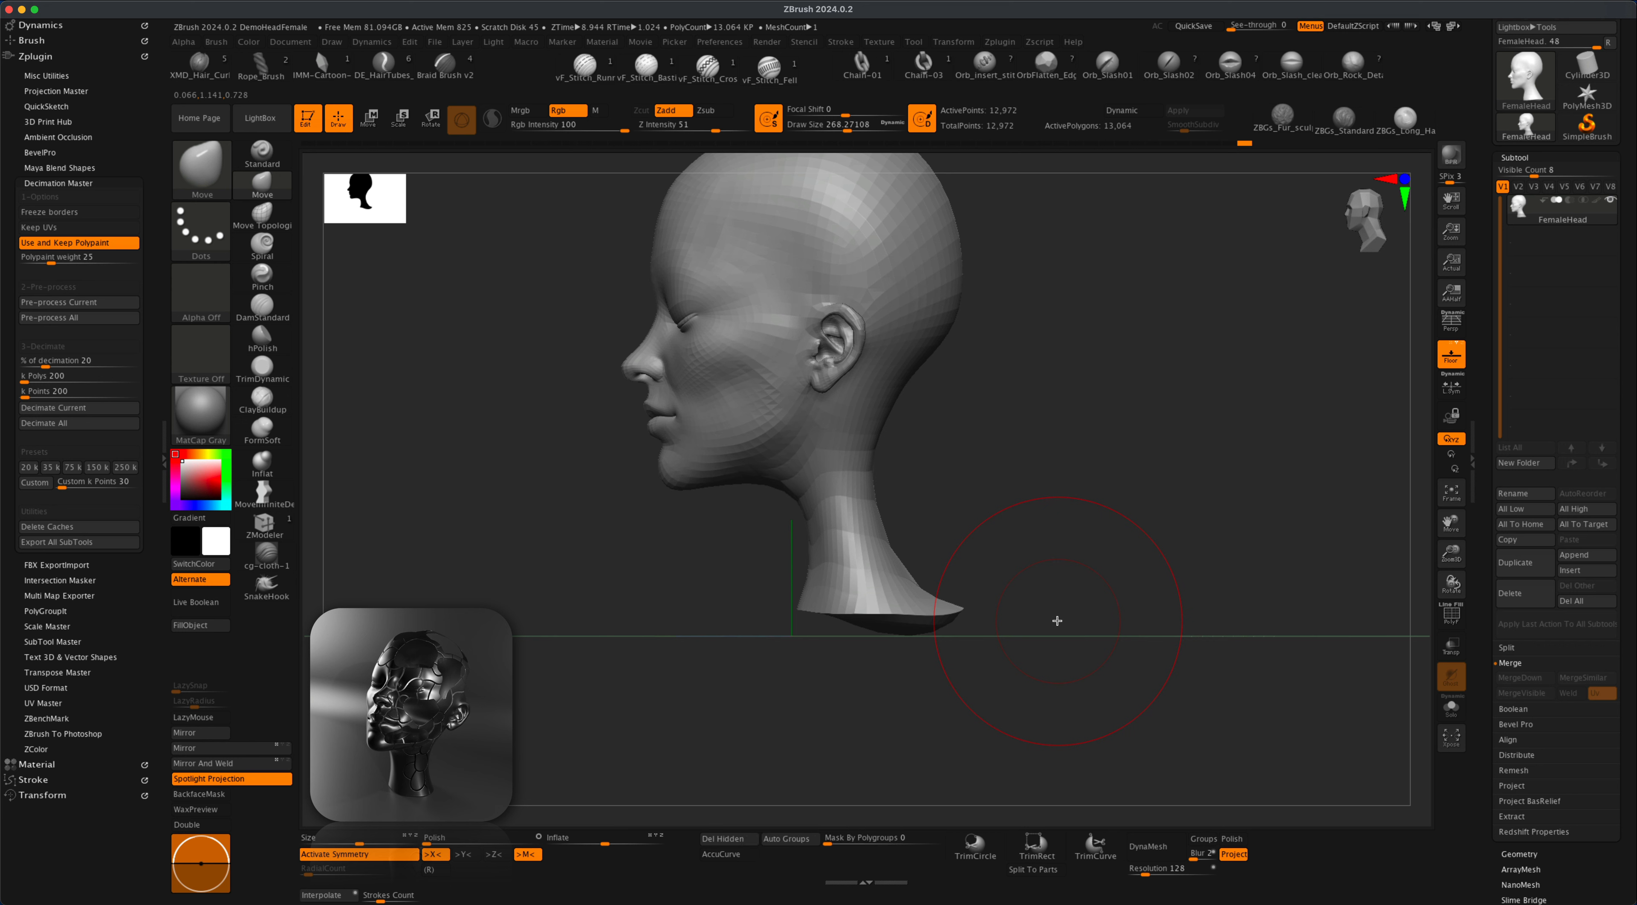
Cut the underside of the flared neck flat in side view with the KnifeRect brush
{"action": "left_click", "coordinate": [201, 166], "text": "shift+super"}
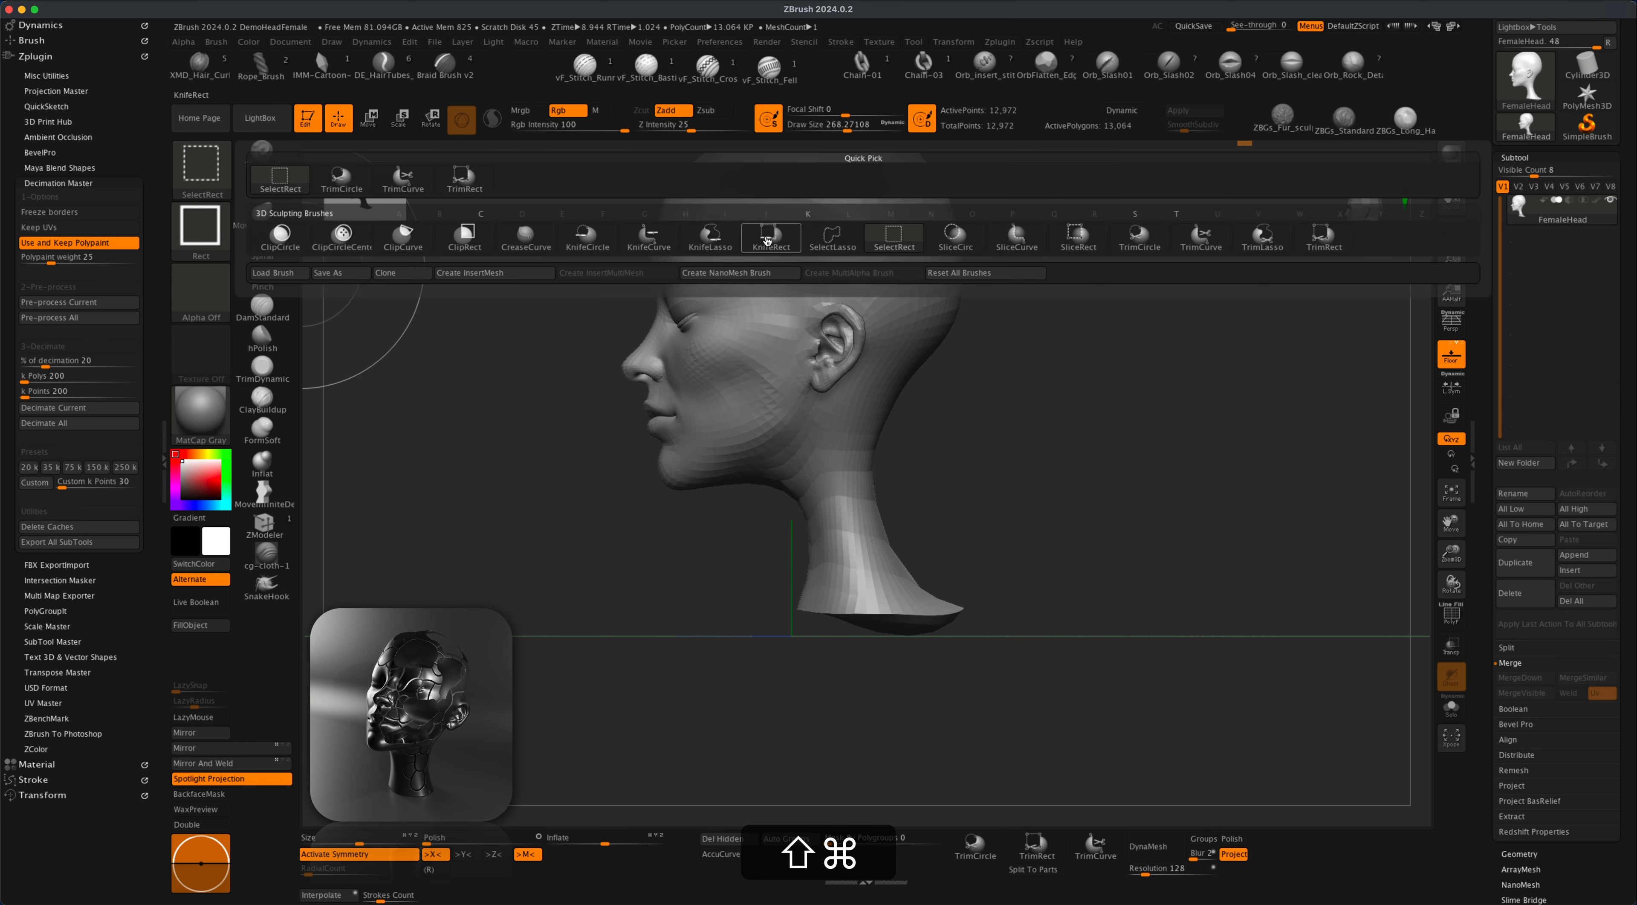
{"action": "left_click", "coordinate": [773, 236], "text": "shift+super"}
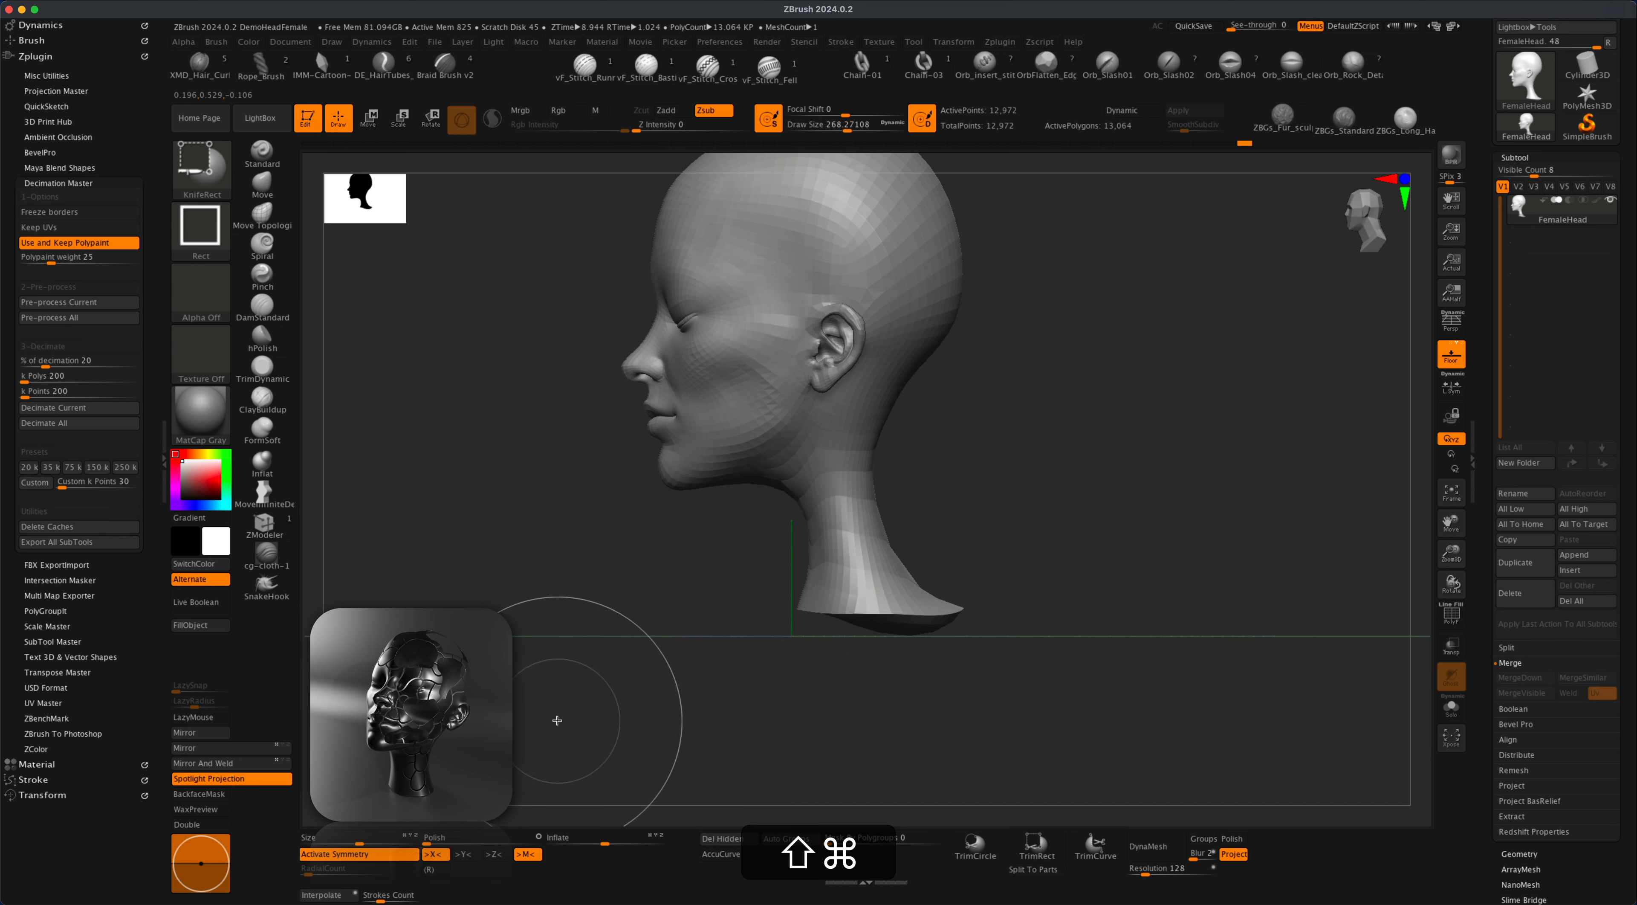
{"action": "left_click_drag", "start_coordinate": [524, 717], "coordinate": [1168, 599], "text": "shift+super"}
{"action": "mouse_move", "coordinate": [1082, 649]}
{"action": "left_mouse_down"}
{"action": "mouse_move", "coordinate": [1085, 627]}
{"action": "mouse_move", "coordinate": [1109, 666]}
{"action": "mouse_move", "coordinate": [1085, 611]}
{"action": "mouse_move", "coordinate": [1104, 629]}
{"action": "left_mouse_up"}
Adjust the lower neck's profile with the Move brush at a draw size of about 202 and undo the last stroke
{"action": "key", "text": "s"}
{"action": "left_click_drag", "start_coordinate": [538, 439], "coordinate": [529, 439]}
{"action": "mouse_move", "coordinate": [959, 604]}
{"action": "left_mouse_down"}
{"action": "mouse_move", "coordinate": [899, 585]}
{"action": "mouse_move", "coordinate": [928, 591]}
{"action": "left_mouse_up"}
{"action": "left_click_drag", "start_coordinate": [848, 651], "coordinate": [855, 664]}
{"action": "key", "text": "super+z"}
{"action": "mouse_move", "coordinate": [1092, 623]}
{"action": "left_mouse_down"}
{"action": "mouse_move", "coordinate": [1037, 624]}
{"action": "mouse_move", "coordinate": [1199, 562]}
{"action": "mouse_move", "coordinate": [1013, 588]}
{"action": "mouse_move", "coordinate": [1134, 591]}
{"action": "mouse_move", "coordinate": [1104, 590]}
{"action": "mouse_move", "coordinate": [1109, 615]}
{"action": "left_mouse_up"}
Mask the lower neck, tilt the head backward around a pivot at the upper neck, and turn perspective back on
{"action": "key", "text": "p"}
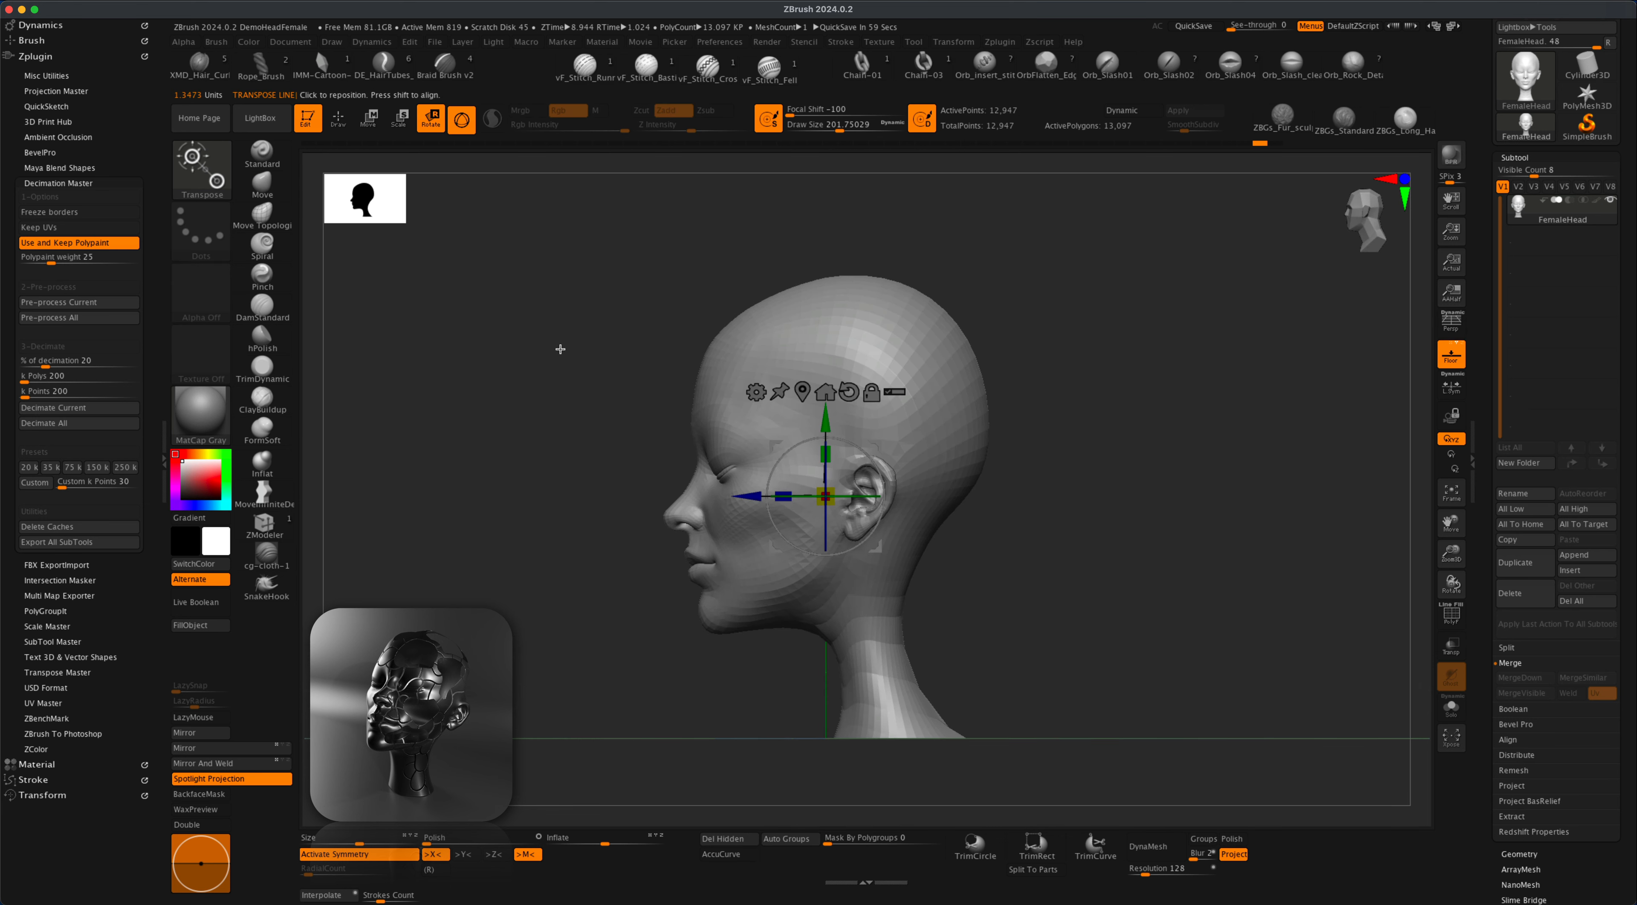
{"action": "mouse_move", "coordinate": [563, 791]}
{"action": "left_mouse_down", "text": "super"}
{"action": "mouse_move", "coordinate": [640, 788]}
{"action": "mouse_move", "coordinate": [1125, 660]}
{"action": "mouse_move", "coordinate": [1123, 634]}
{"action": "left_mouse_up", "text": "super"}
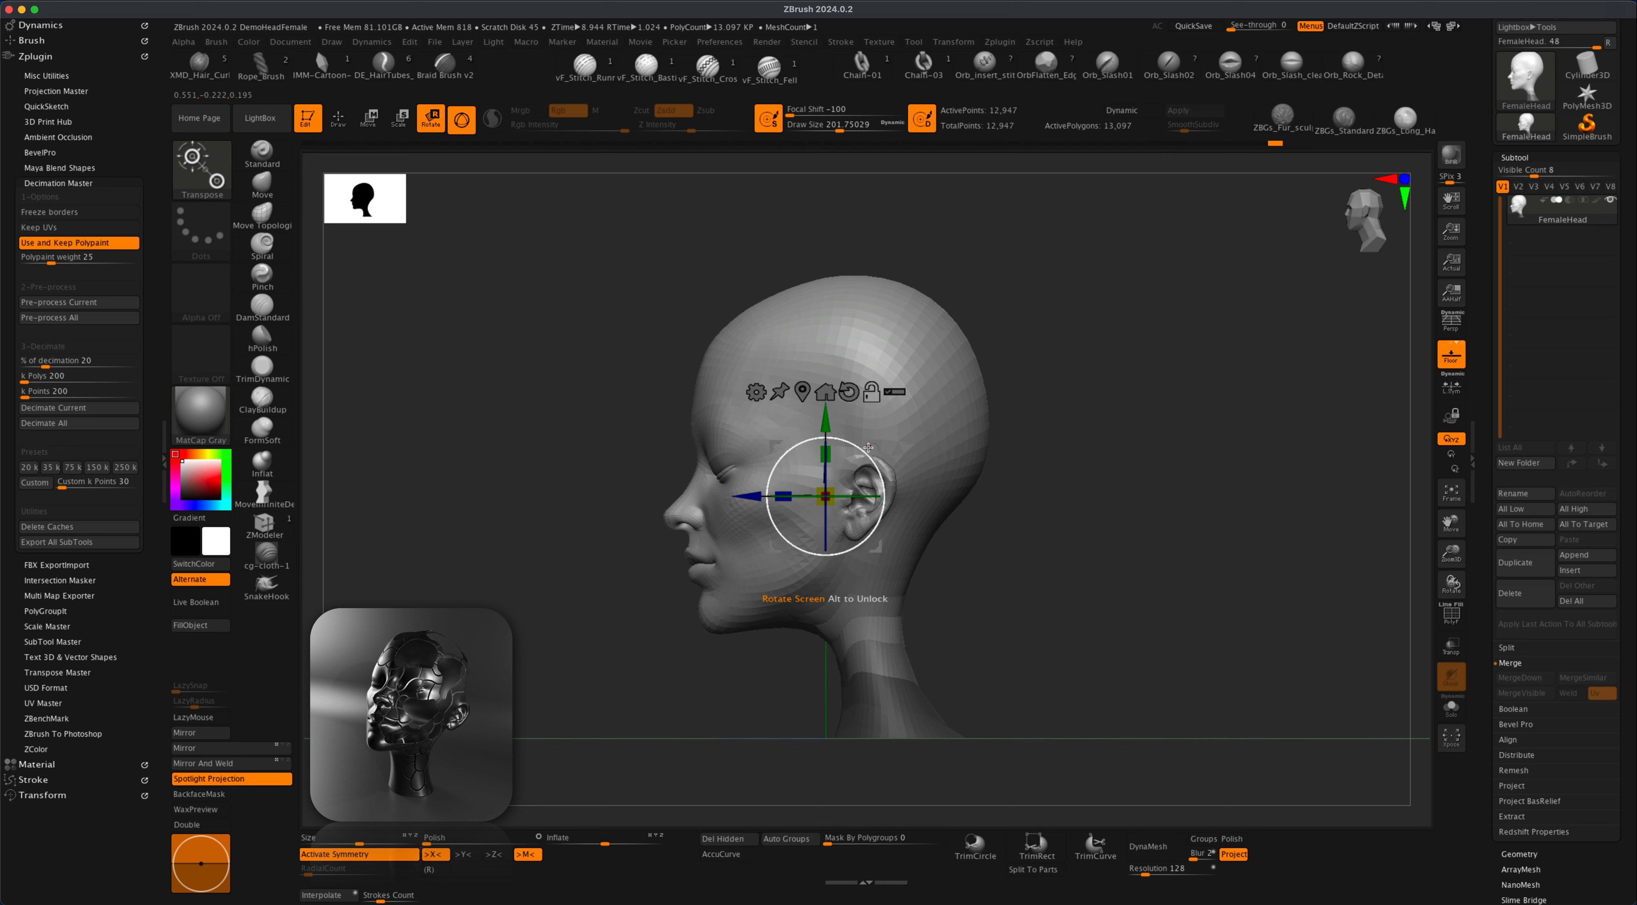
{"action": "left_click_drag", "start_coordinate": [870, 449], "coordinate": [913, 550], "text": "alt"}
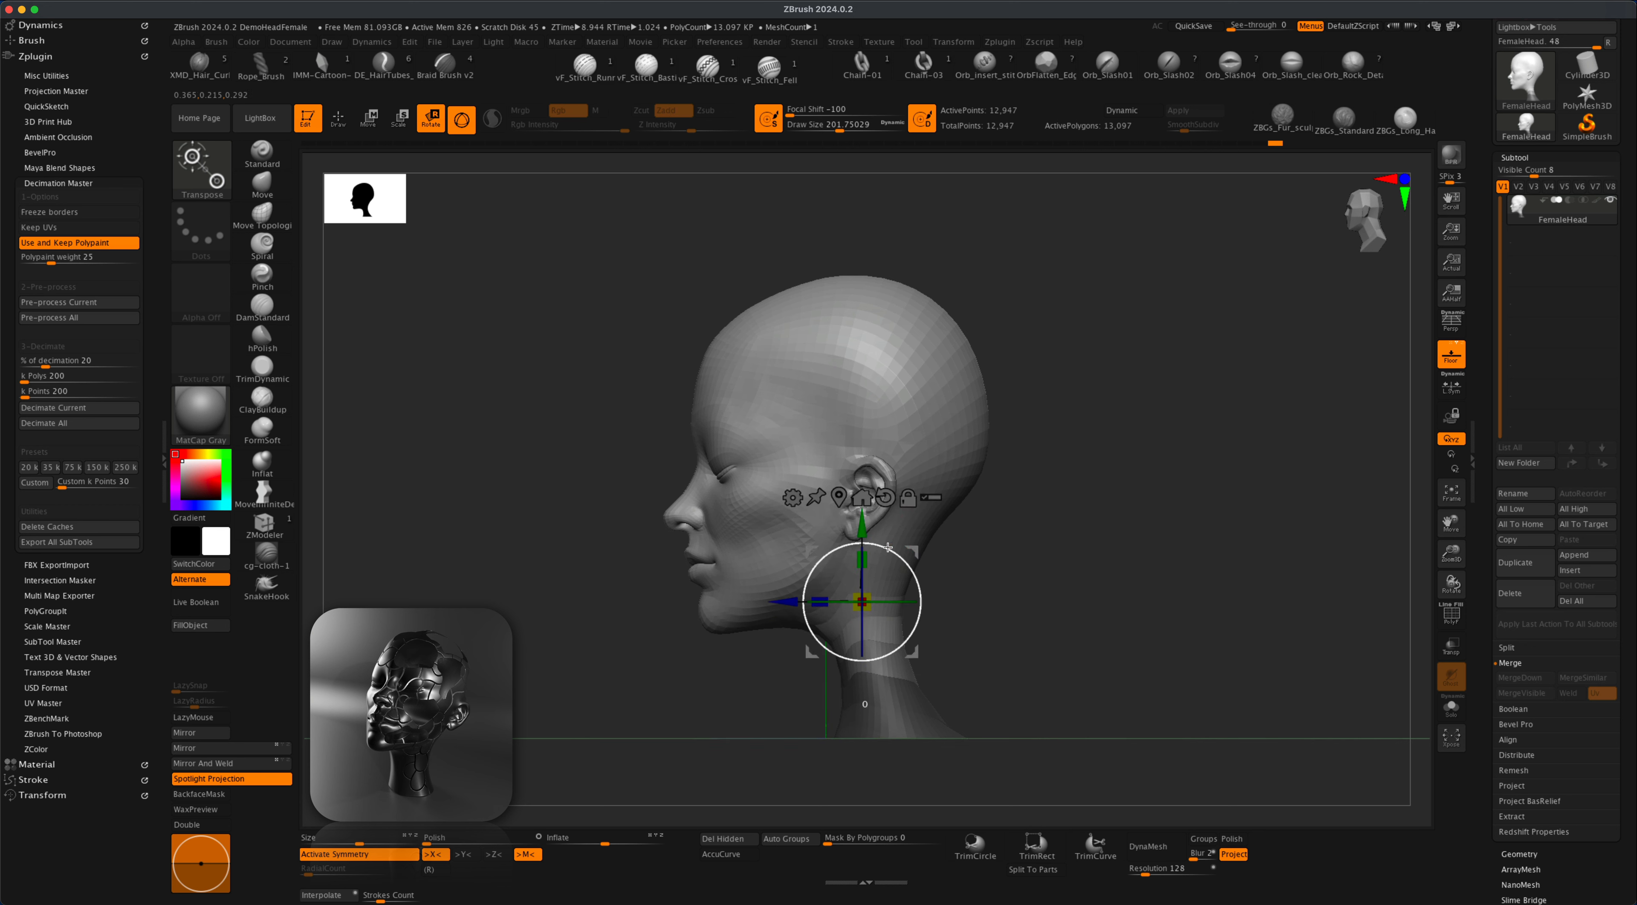
{"action": "left_click_drag", "start_coordinate": [888, 547], "coordinate": [942, 550]}
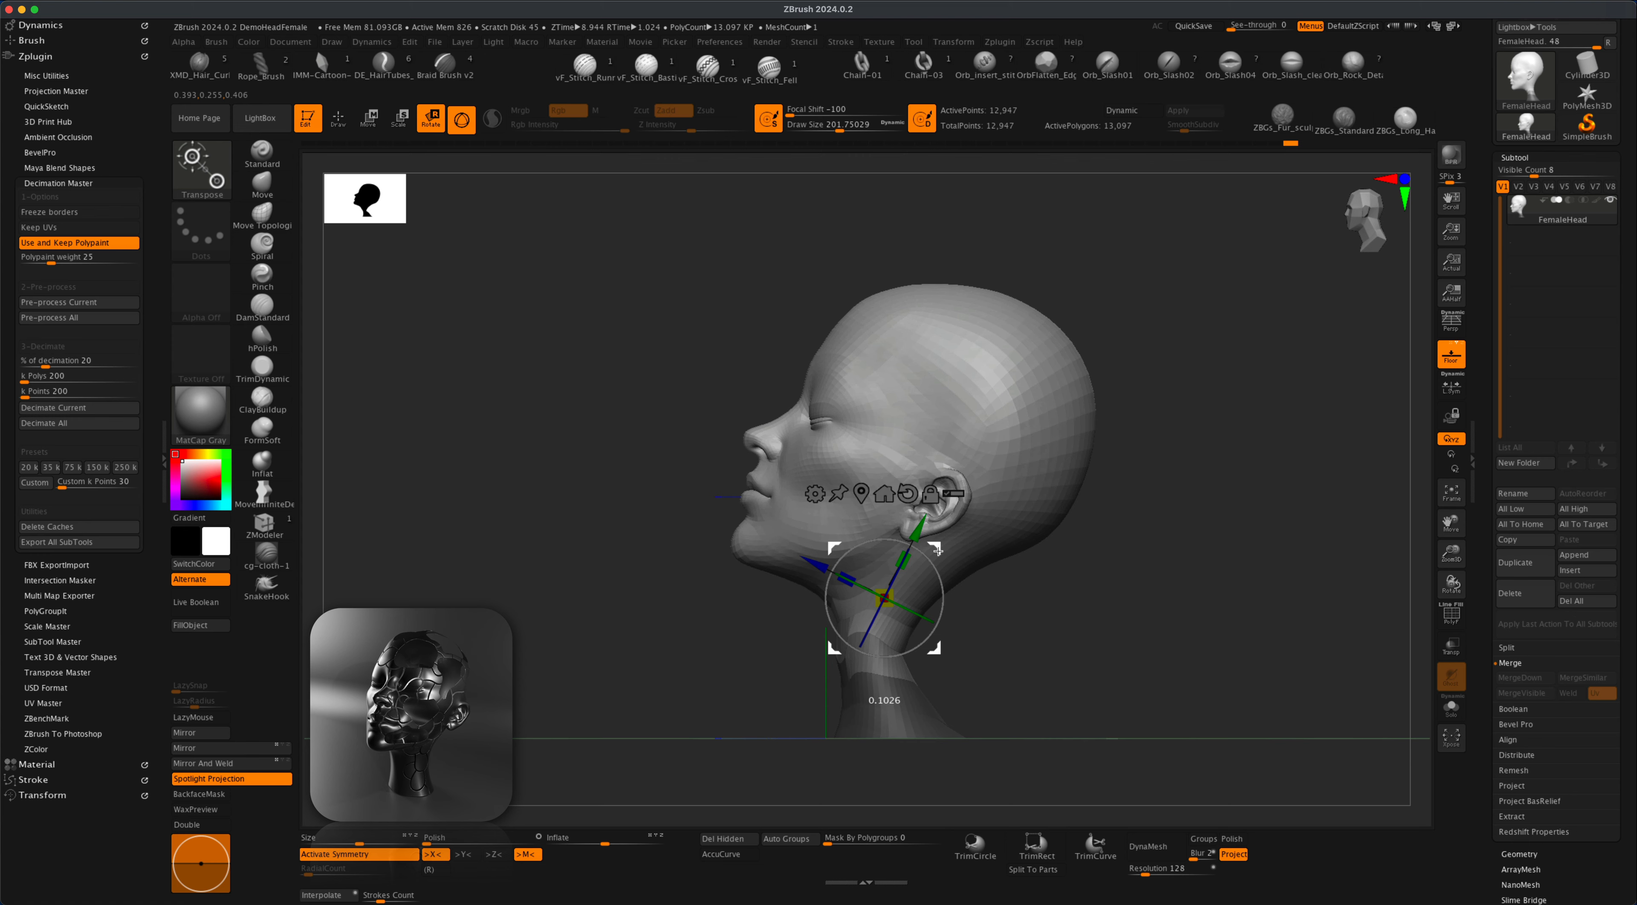
{"action": "left_click_drag", "start_coordinate": [565, 542], "coordinate": [781, 545]}
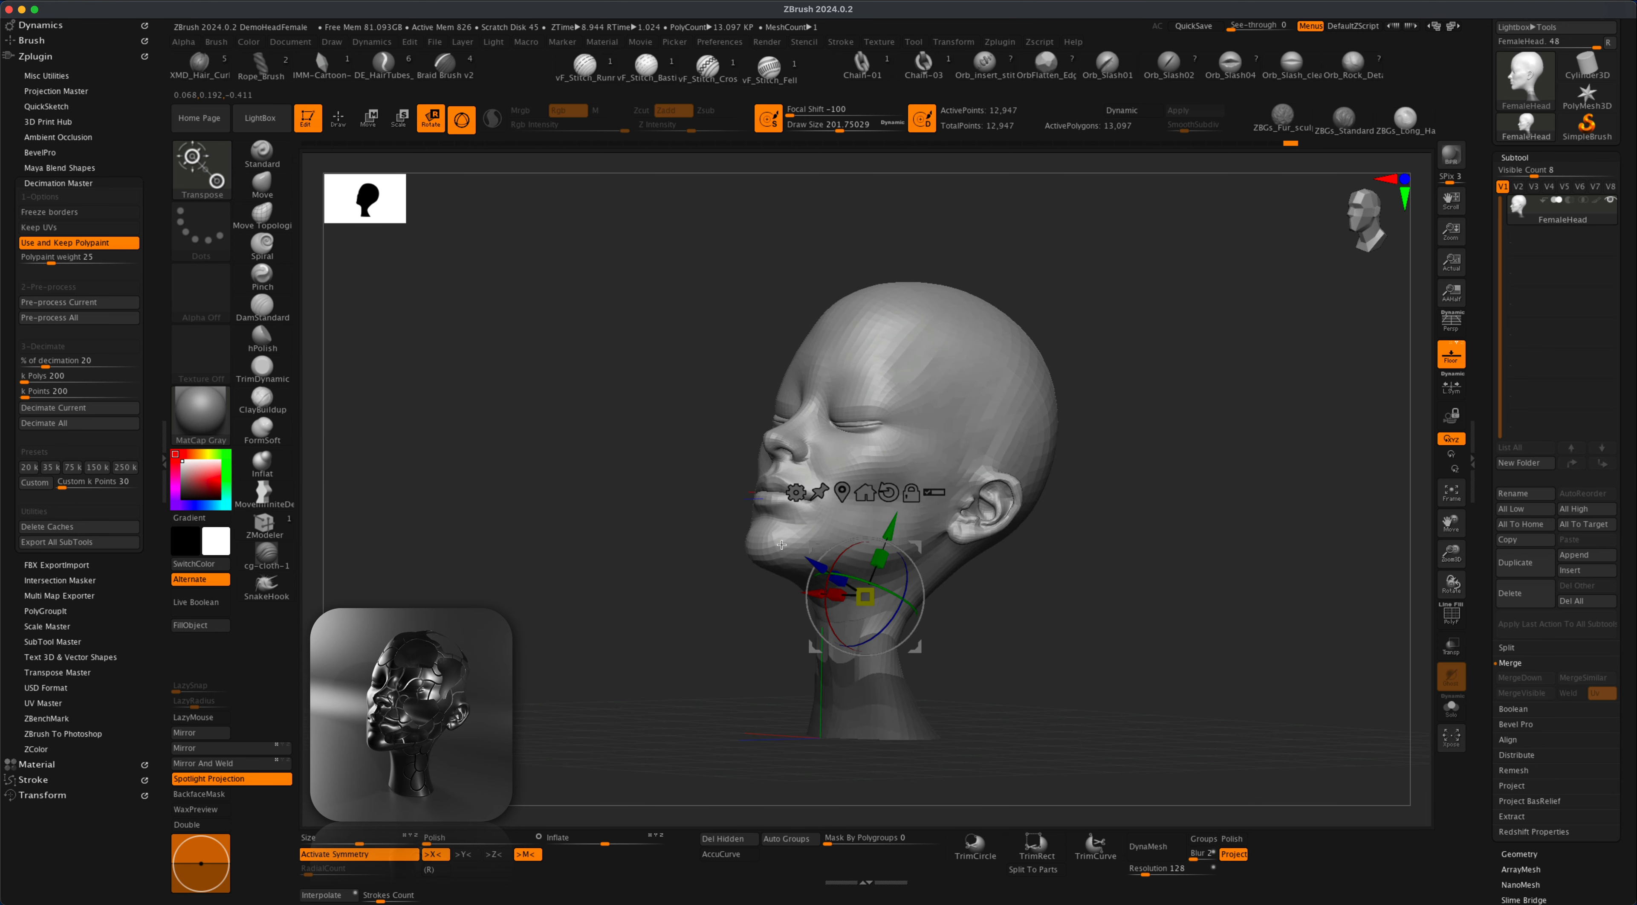
{"action": "left_click", "coordinate": [1460, 331]}
{"action": "left_click_drag", "start_coordinate": [1151, 547], "coordinate": [1004, 558]}
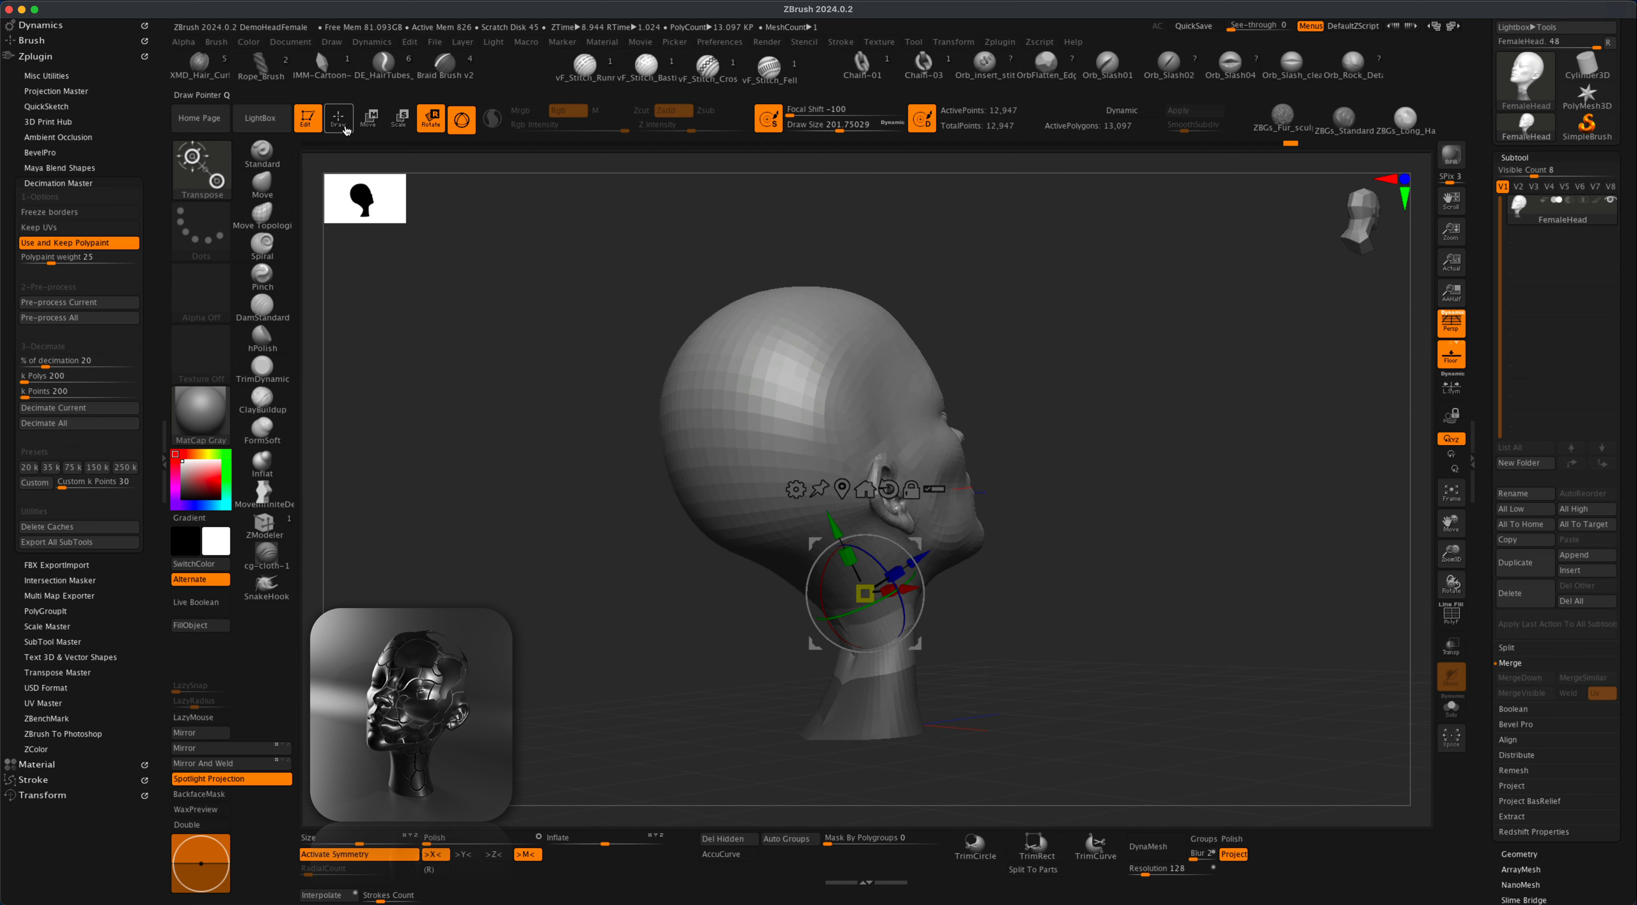
Return to draw mode with the mask cleared and smooth the crease around the neck at a draw size of about 136
{"action": "left_click", "coordinate": [339, 118]}
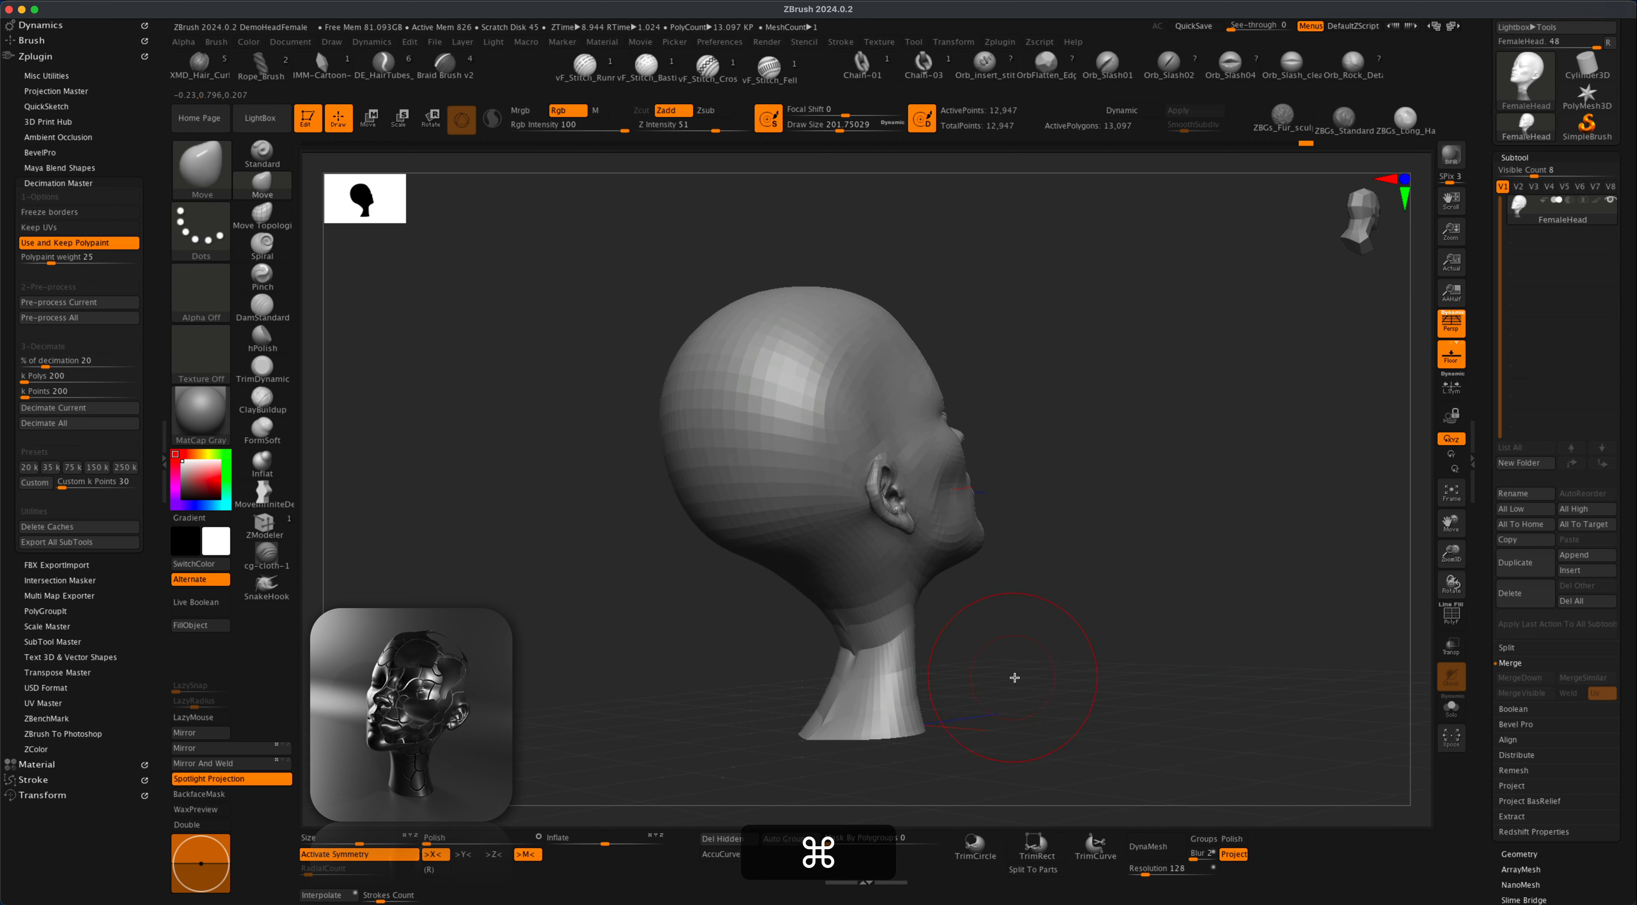
{"action": "key", "text": "super+s"}
{"action": "left_click_drag", "start_coordinate": [1015, 675], "coordinate": [1011, 682]}
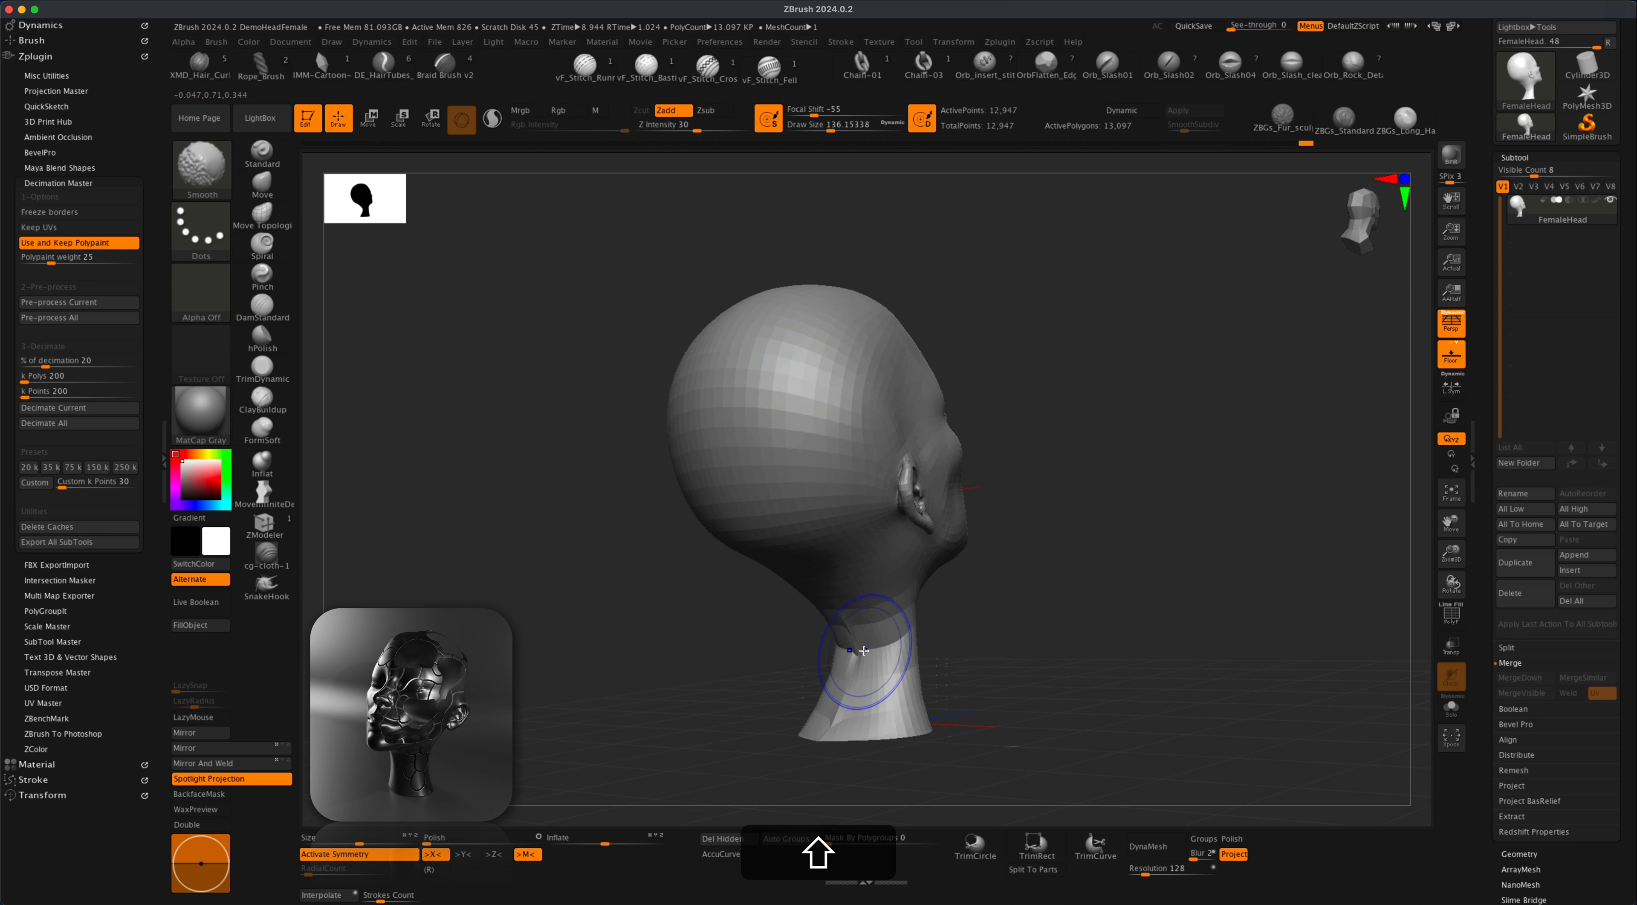
{"action": "left_click_drag", "start_coordinate": [864, 650], "coordinate": [859, 675], "text": "shift"}
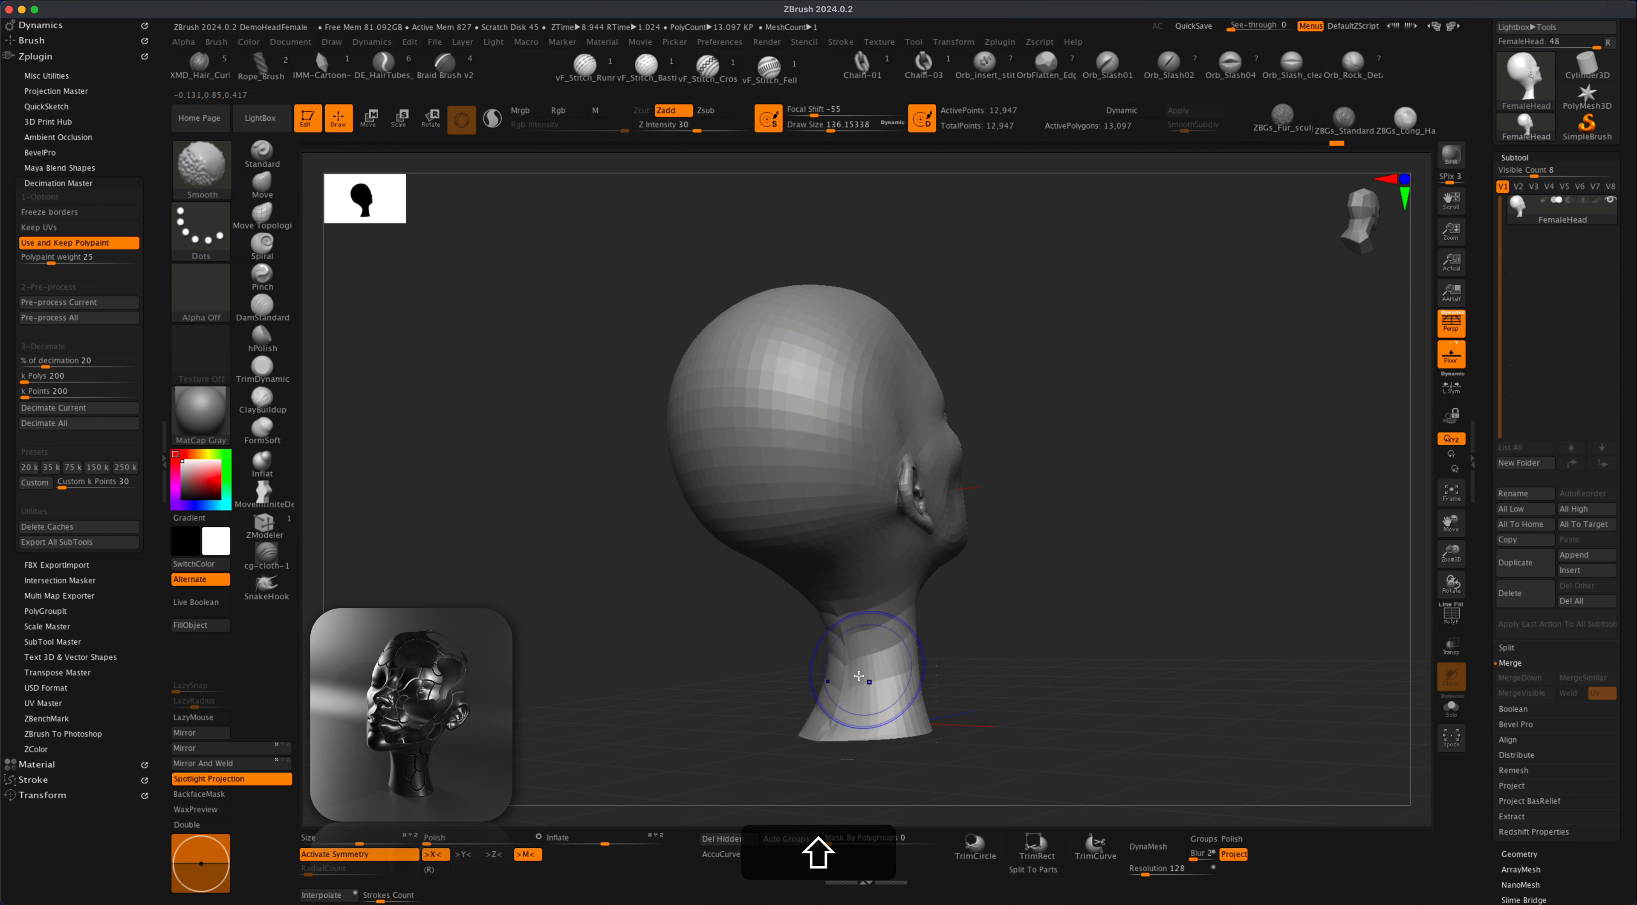
{"action": "left_click_drag", "start_coordinate": [851, 613], "coordinate": [858, 661], "text": "shift"}
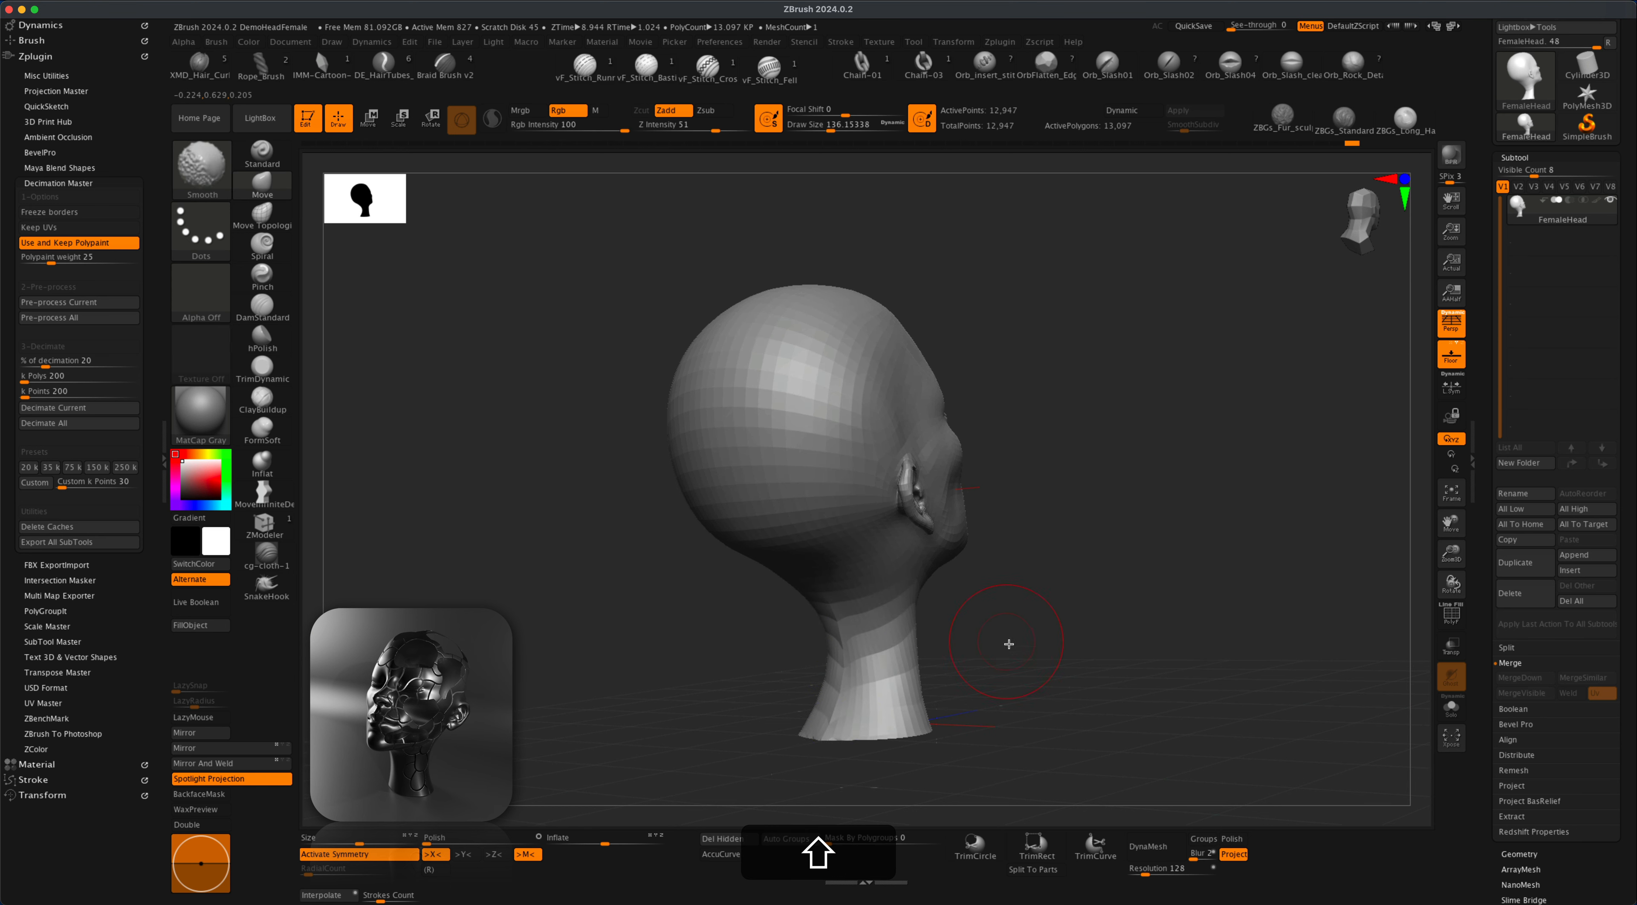
{"action": "mouse_move", "coordinate": [1008, 647]}
{"action": "left_mouse_down"}
{"action": "mouse_move", "coordinate": [871, 660]}
{"action": "mouse_move", "coordinate": [890, 724]}
{"action": "mouse_move", "coordinate": [692, 599]}
{"action": "left_mouse_up"}
Push the crown and back of the skull slightly inward with the Move brush at a draw size of about 576
{"action": "key", "text": "s"}
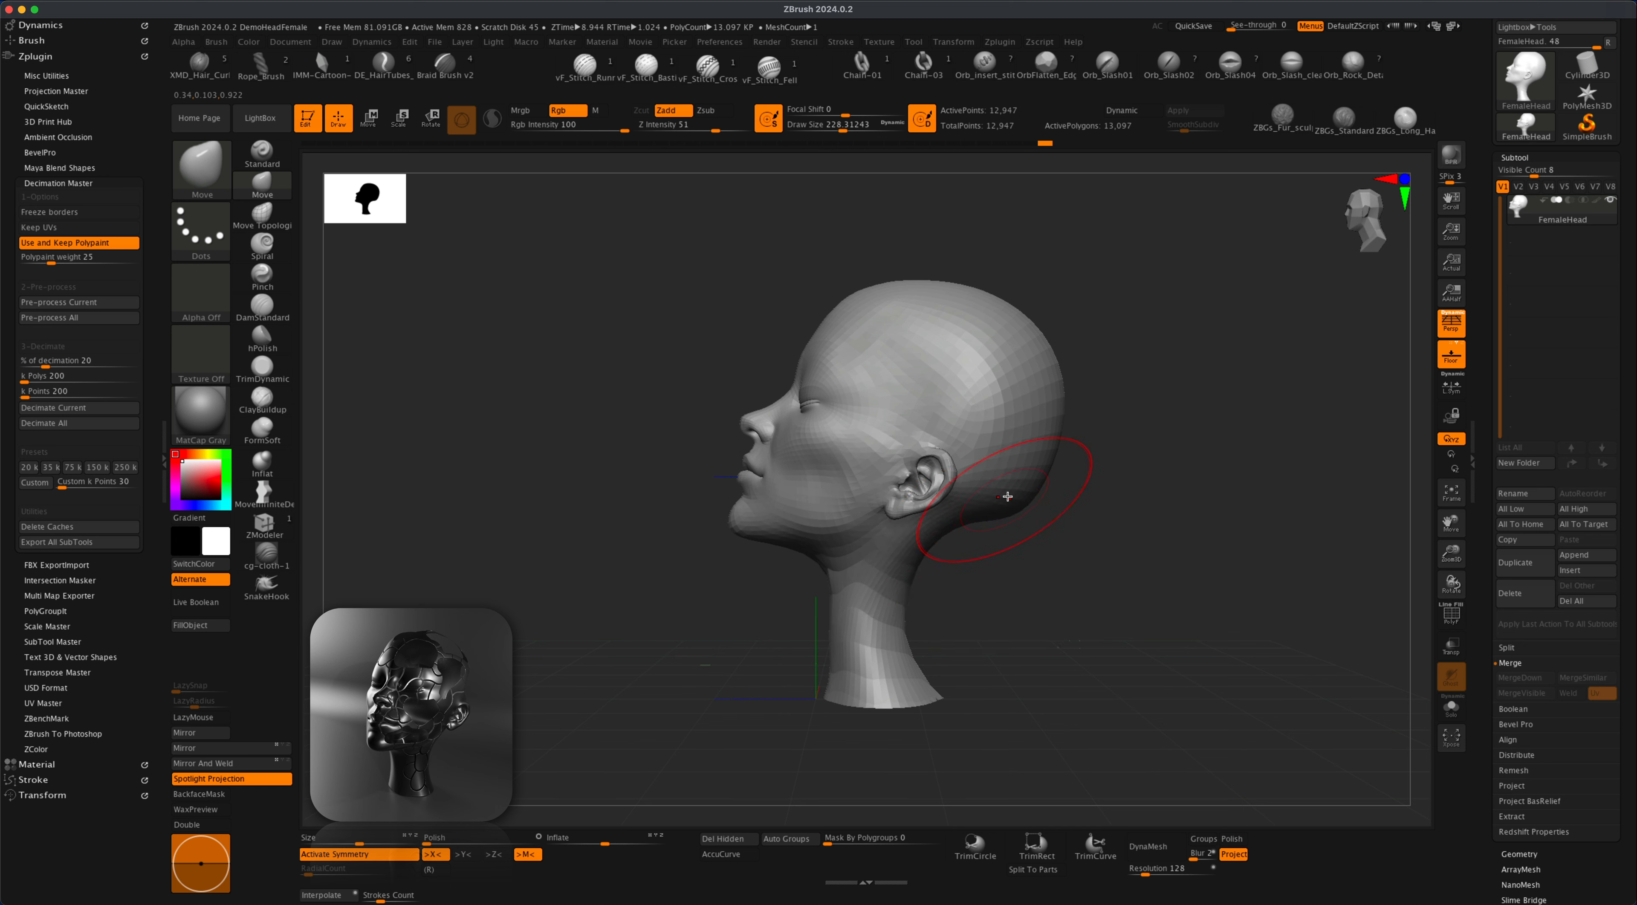
{"action": "key", "text": "s"}
{"action": "left_click_drag", "start_coordinate": [1096, 495], "coordinate": [1127, 499]}
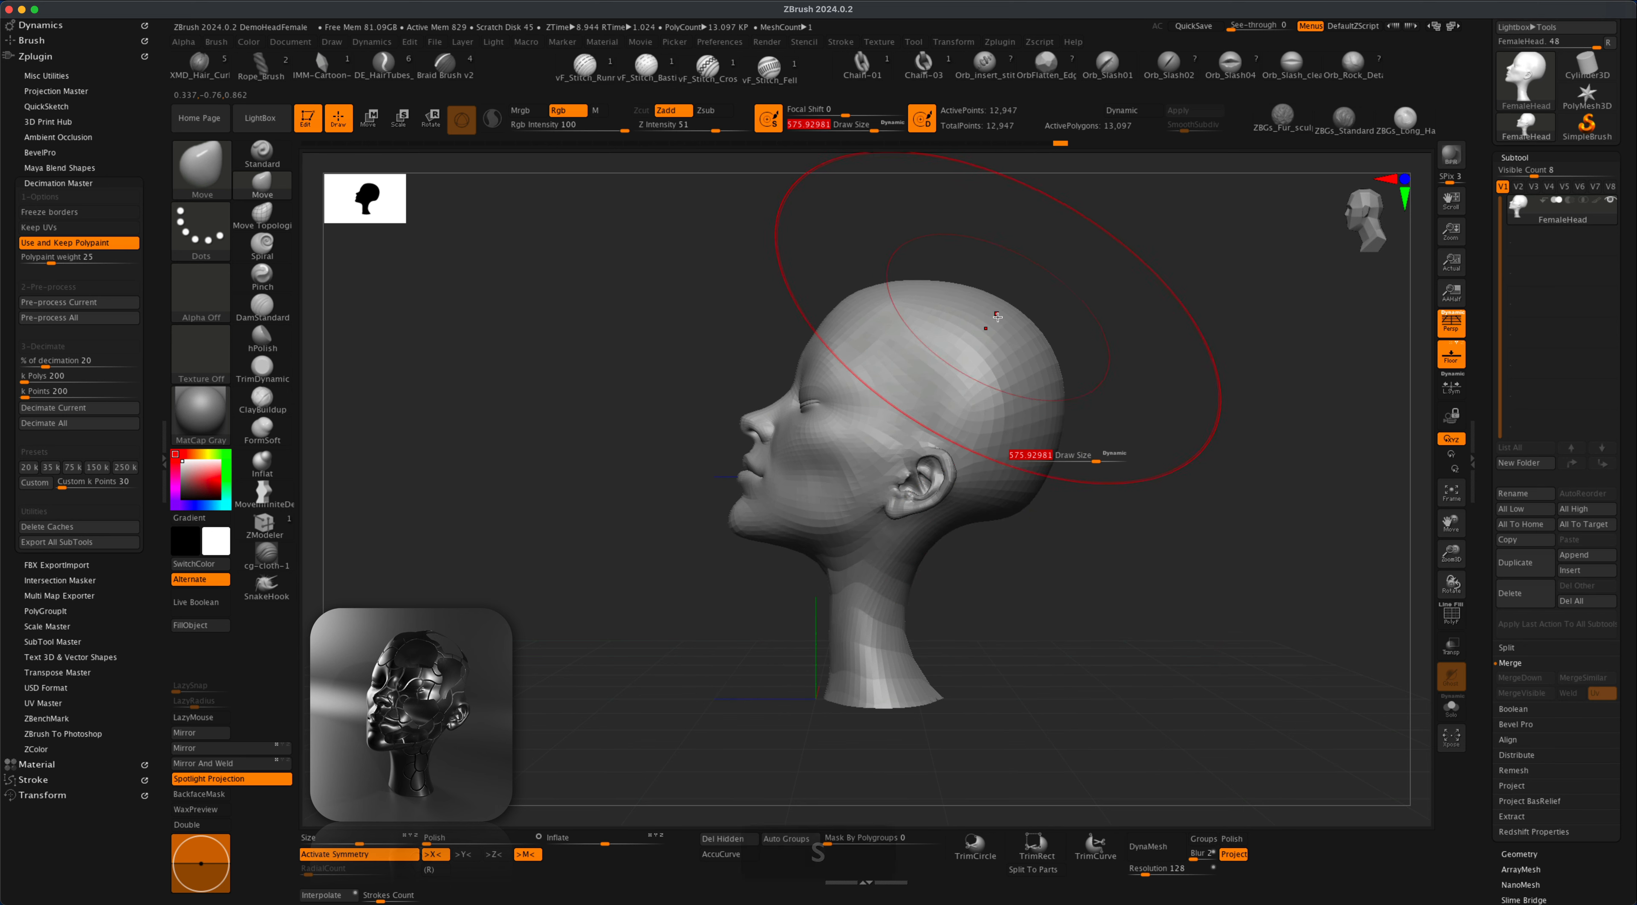
{"action": "left_click_drag", "start_coordinate": [995, 310], "coordinate": [973, 327]}
{"action": "key", "text": "s"}
{"action": "mouse_move", "coordinate": [805, 270]}
{"action": "left_mouse_down"}
{"action": "mouse_move", "coordinate": [767, 274]}
{"action": "mouse_move", "coordinate": [725, 315]}
{"action": "left_mouse_up"}
{"action": "key", "text": "shift+s"}
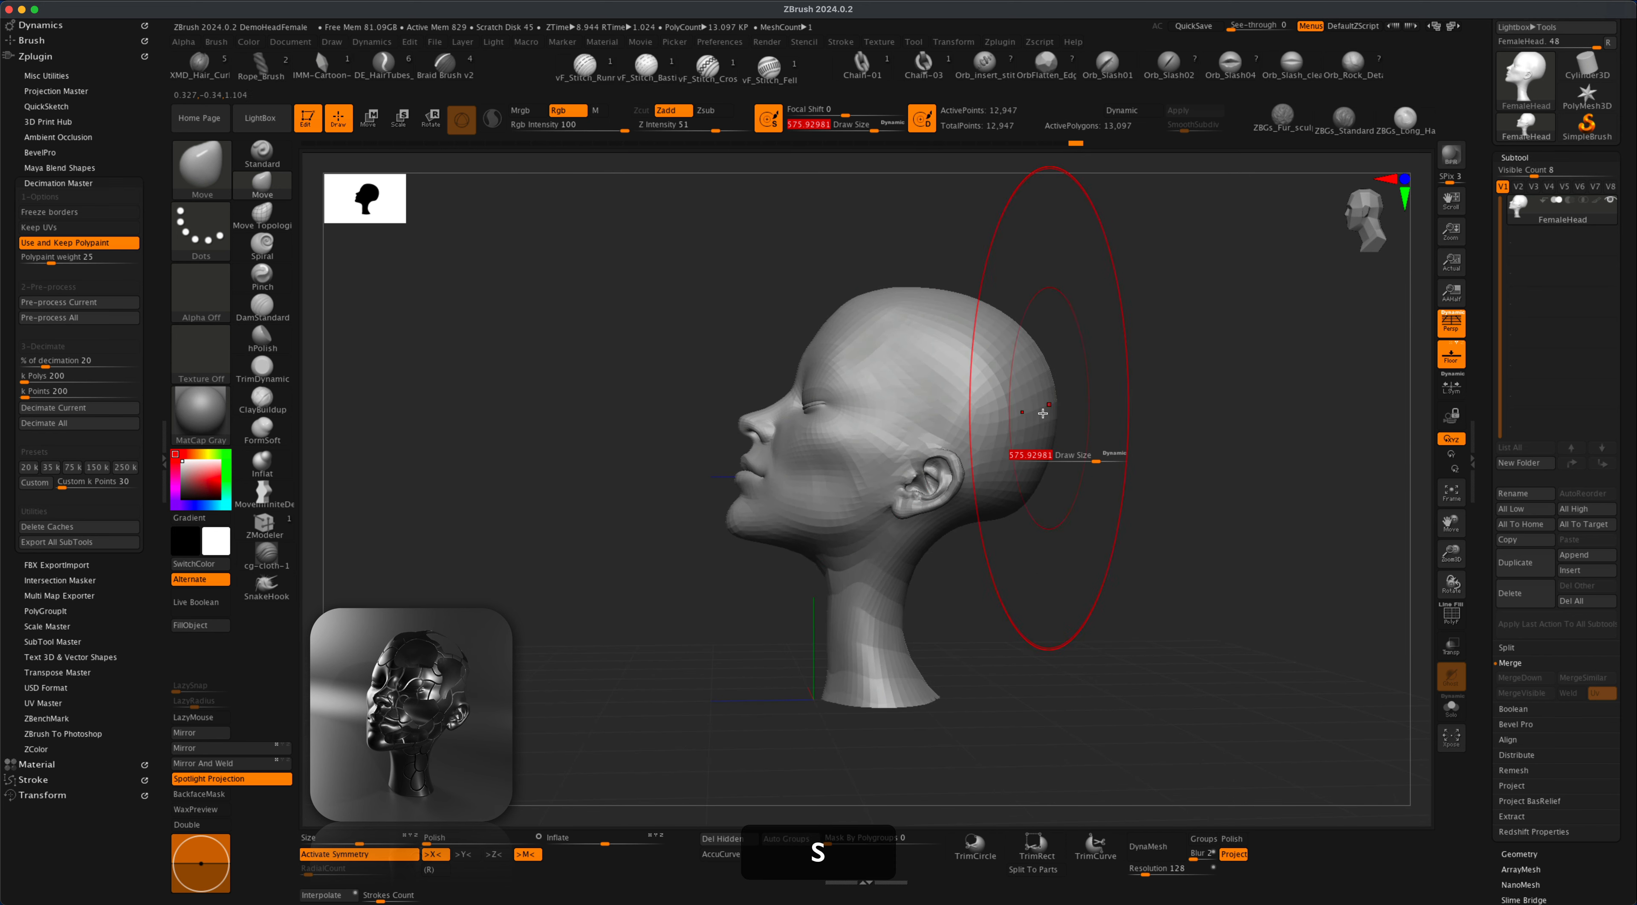
Refine the upper forehead's profile with the Move brush at a draw size of about 415
{"action": "key", "text": "s"}
{"action": "left_click_drag", "start_coordinate": [1134, 511], "coordinate": [1126, 570]}
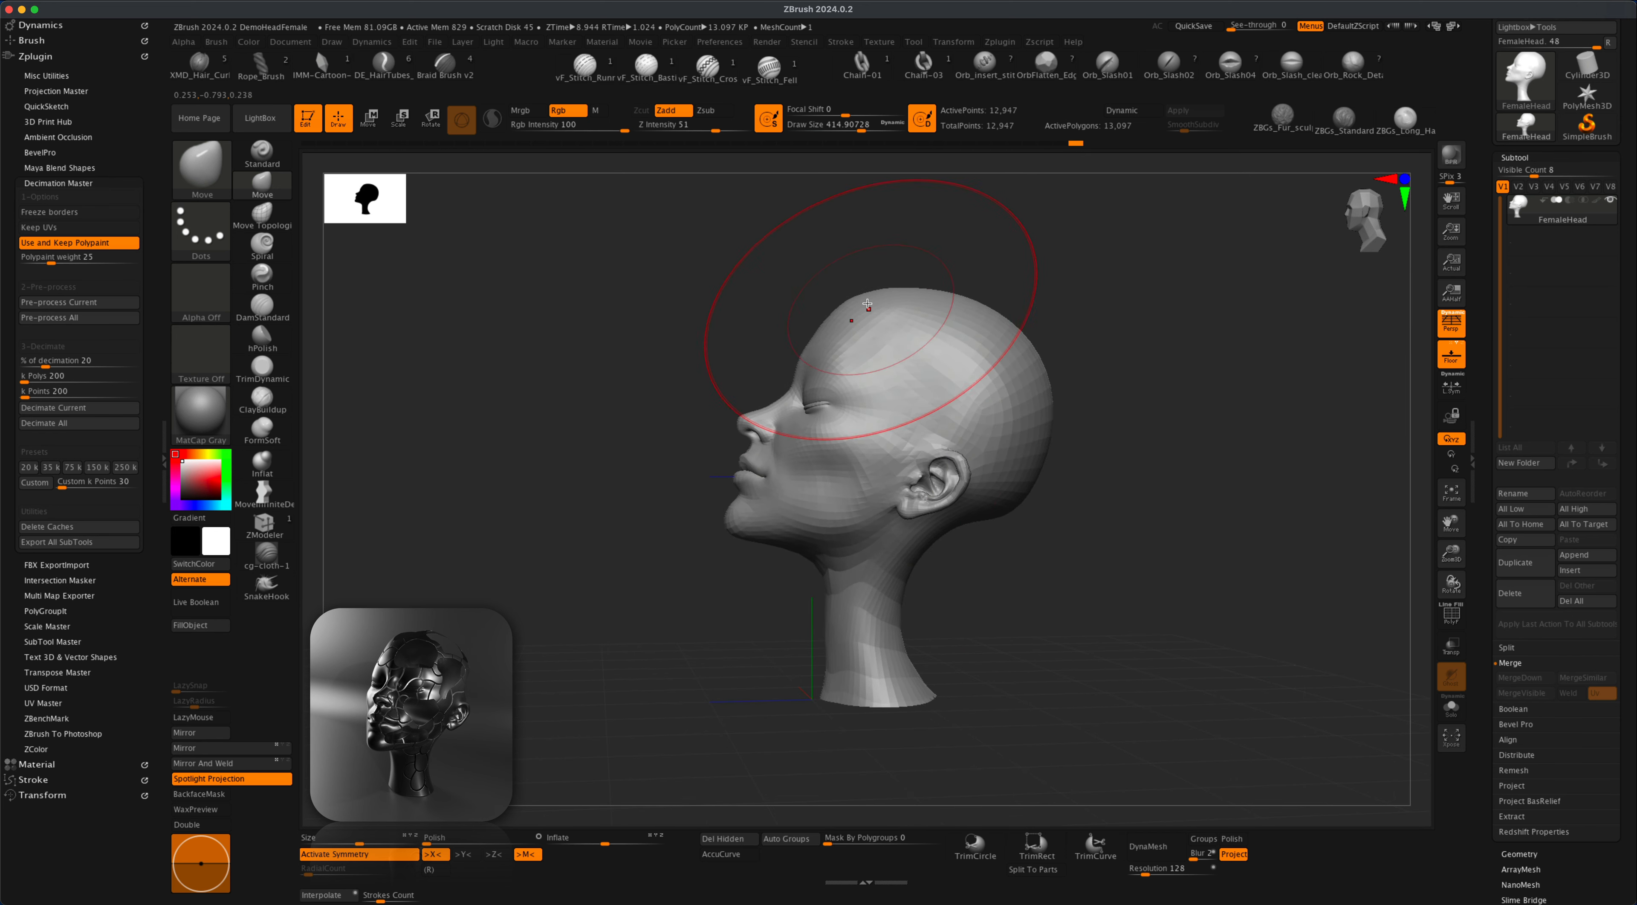
{"action": "left_click_drag", "start_coordinate": [869, 310], "coordinate": [872, 294]}
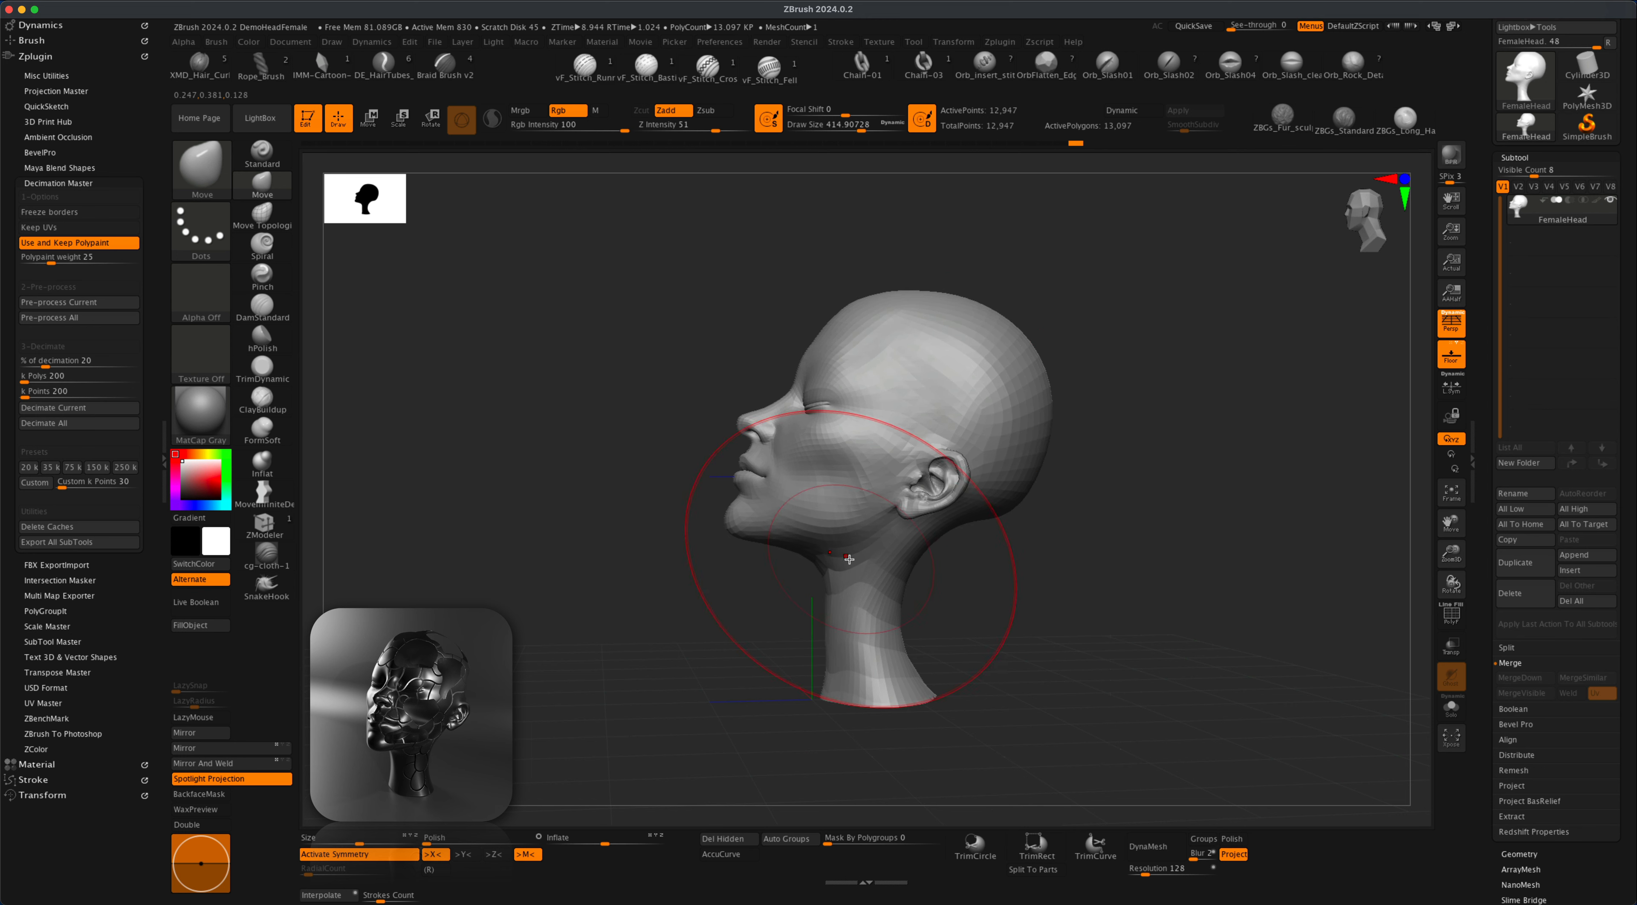
Adjust the neck's contour with the Move brush at a draw size of about 228
{"action": "left_click_drag", "start_coordinate": [675, 604], "coordinate": [749, 618]}
{"action": "key", "text": "s"}
{"action": "left_click_drag", "start_coordinate": [924, 607], "coordinate": [906, 596]}
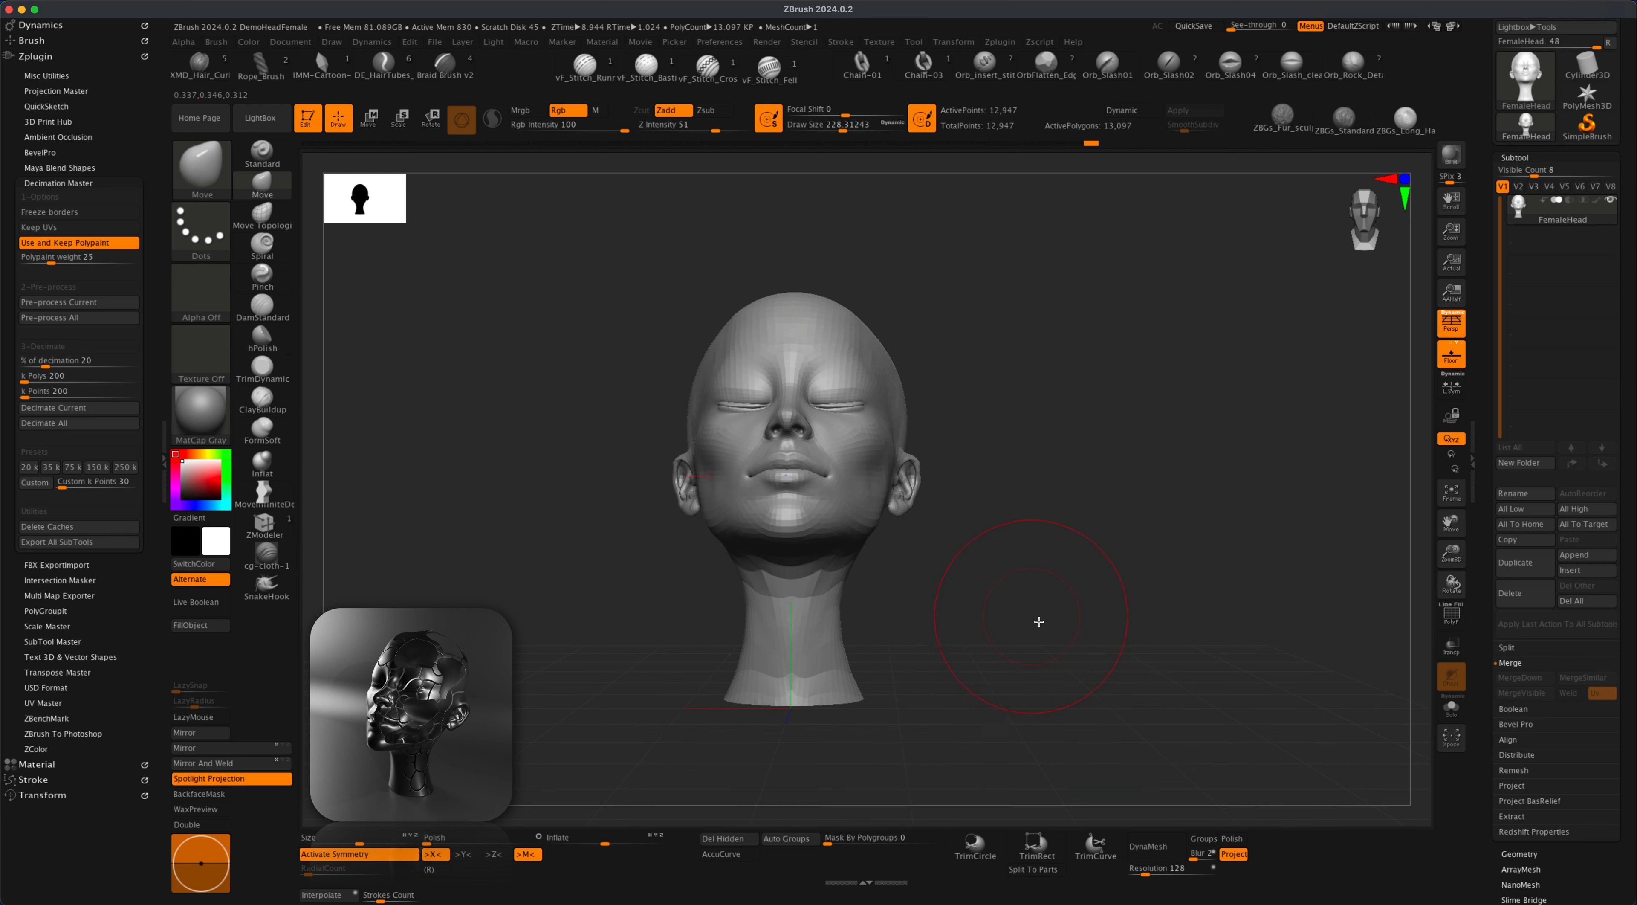
{"action": "mouse_move", "coordinate": [1039, 622]}
{"action": "left_mouse_down"}
{"action": "mouse_move", "coordinate": [1005, 639]}
{"action": "mouse_move", "coordinate": [1074, 657]}
{"action": "mouse_move", "coordinate": [1052, 626]}
{"action": "mouse_move", "coordinate": [1064, 622]}
{"action": "left_mouse_up"}
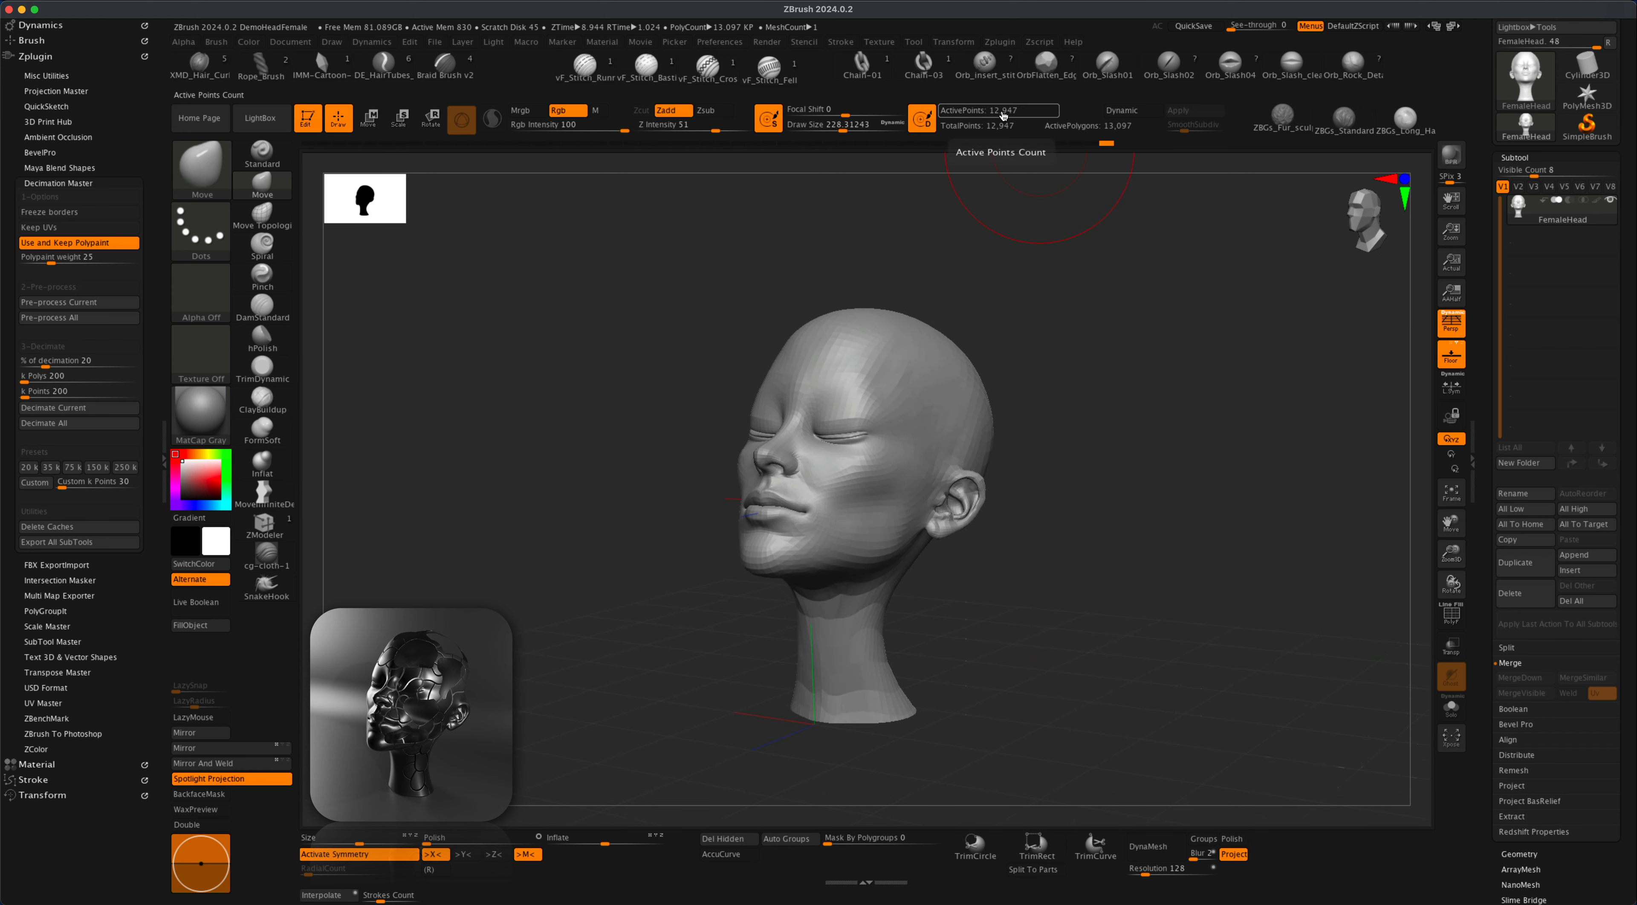
Examine the head's polygon density with the wireframe display, and hide the wireframe again
{"action": "left_click", "coordinate": [1452, 615]}
{"action": "mouse_move", "coordinate": [1100, 572]}
{"action": "left_mouse_down"}
{"action": "mouse_move", "coordinate": [1148, 577]}
{"action": "mouse_move", "coordinate": [1106, 574]}
{"action": "left_mouse_up"}
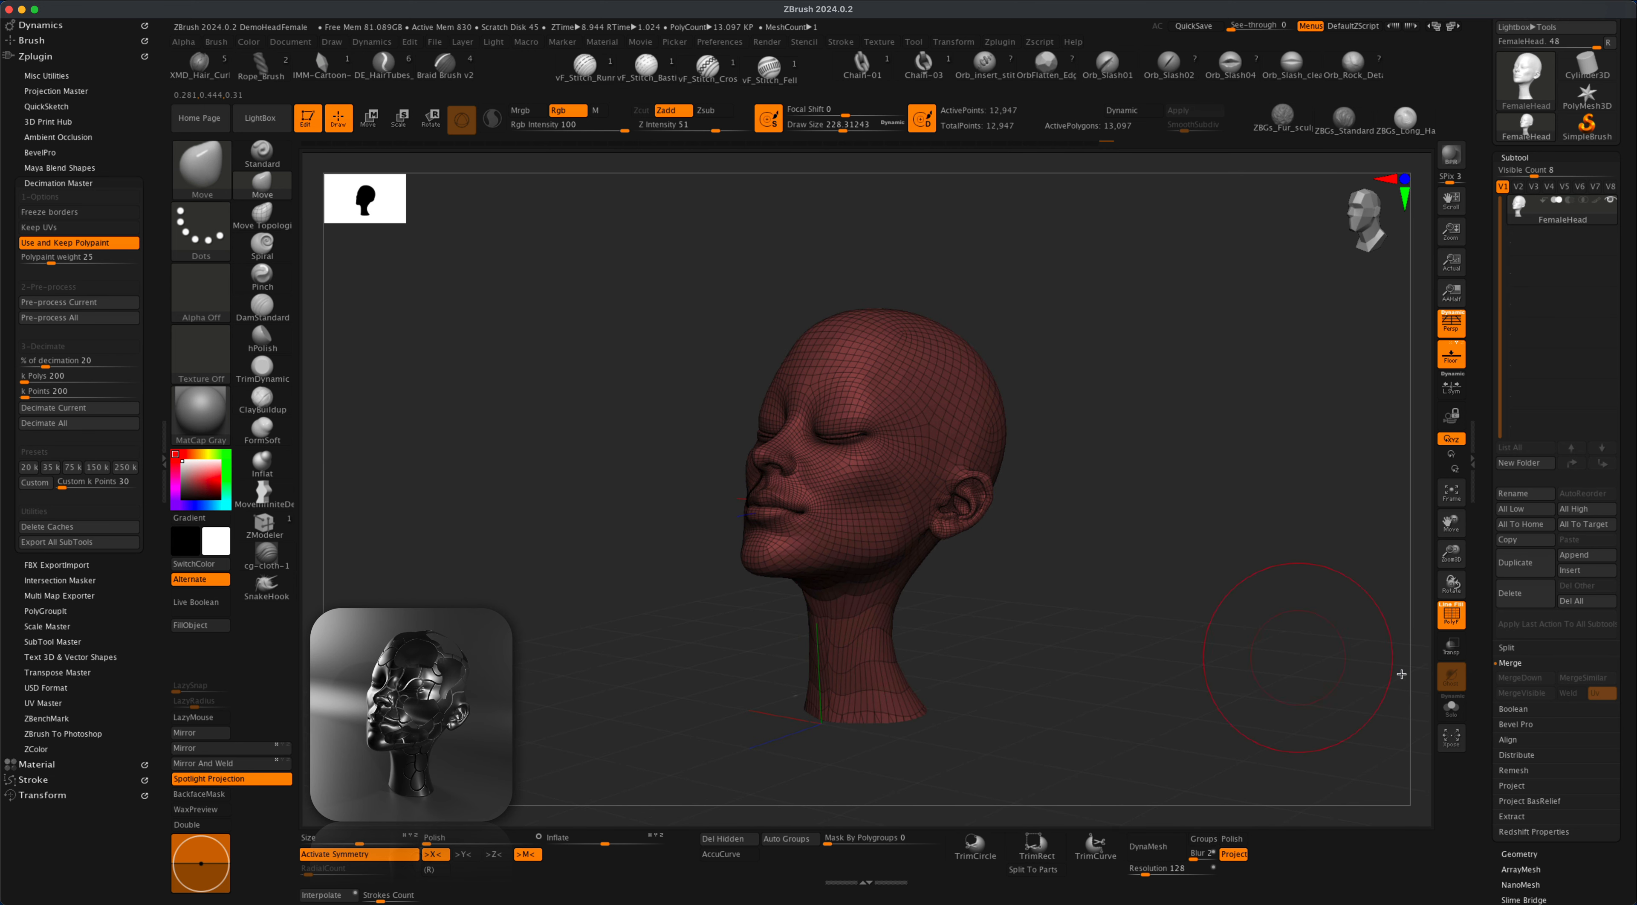
{"action": "left_click", "coordinate": [1453, 620]}
{"action": "mouse_move", "coordinate": [1268, 621]}
{"action": "left_mouse_down"}
{"action": "mouse_move", "coordinate": [1117, 641]}
{"action": "mouse_move", "coordinate": [1113, 595]}
{"action": "left_mouse_up"}
Subdivide the head up to subdivision level 4 and delete the lower subdivision levels
{"action": "mouse_move", "coordinate": [1161, 367]}
{"action": "left_mouse_down"}
{"action": "mouse_move", "coordinate": [1177, 420]}
{"action": "mouse_move", "coordinate": [1162, 475]}
{"action": "left_mouse_up"}
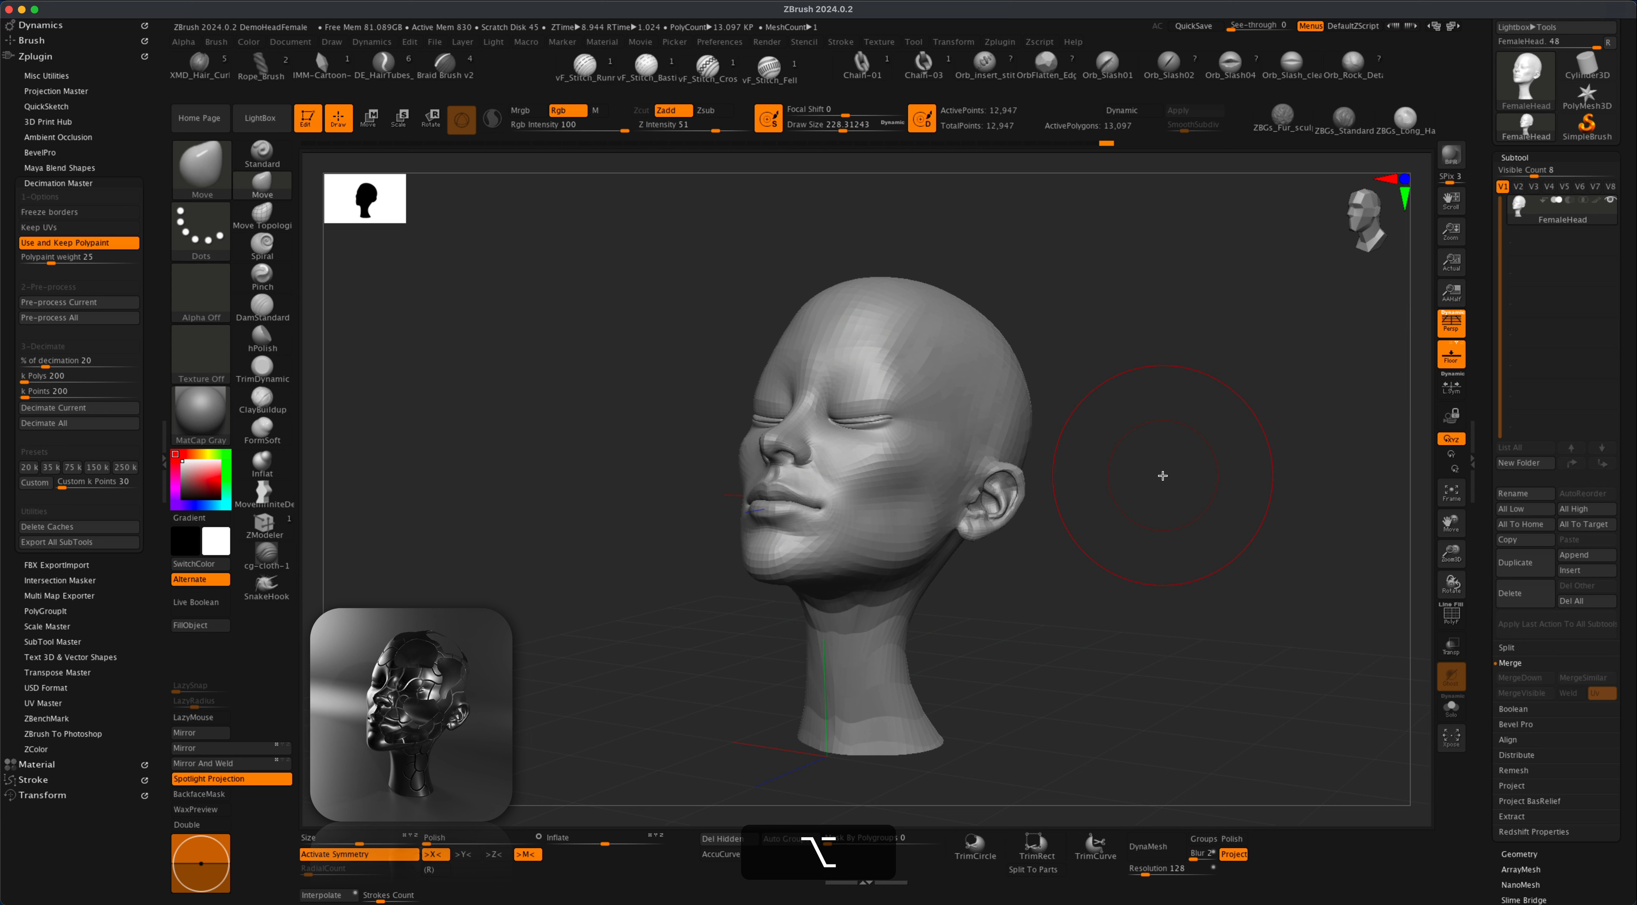
{"action": "key", "text": "super+d"}
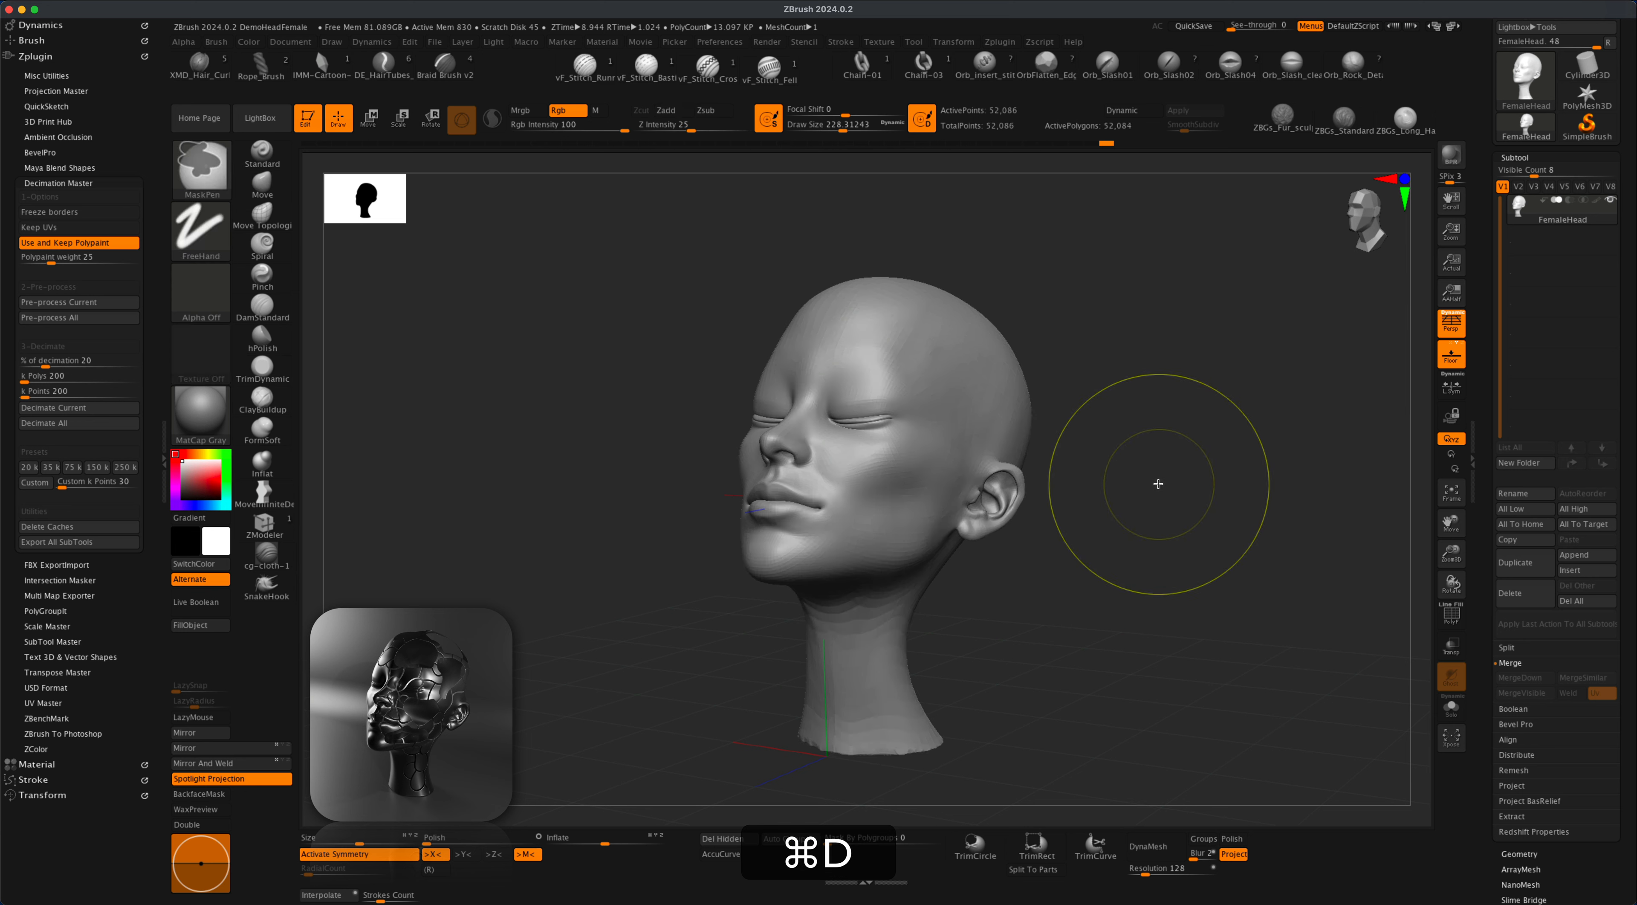
{"action": "key", "text": "super+d"}
{"action": "mouse_move", "coordinate": [1070, 355]}
{"action": "left_mouse_down"}
{"action": "mouse_move", "coordinate": [1148, 591]}
{"action": "mouse_move", "coordinate": [1169, 583]}
{"action": "mouse_move", "coordinate": [1126, 583]}
{"action": "left_mouse_up"}
{"action": "key", "text": "shift"}
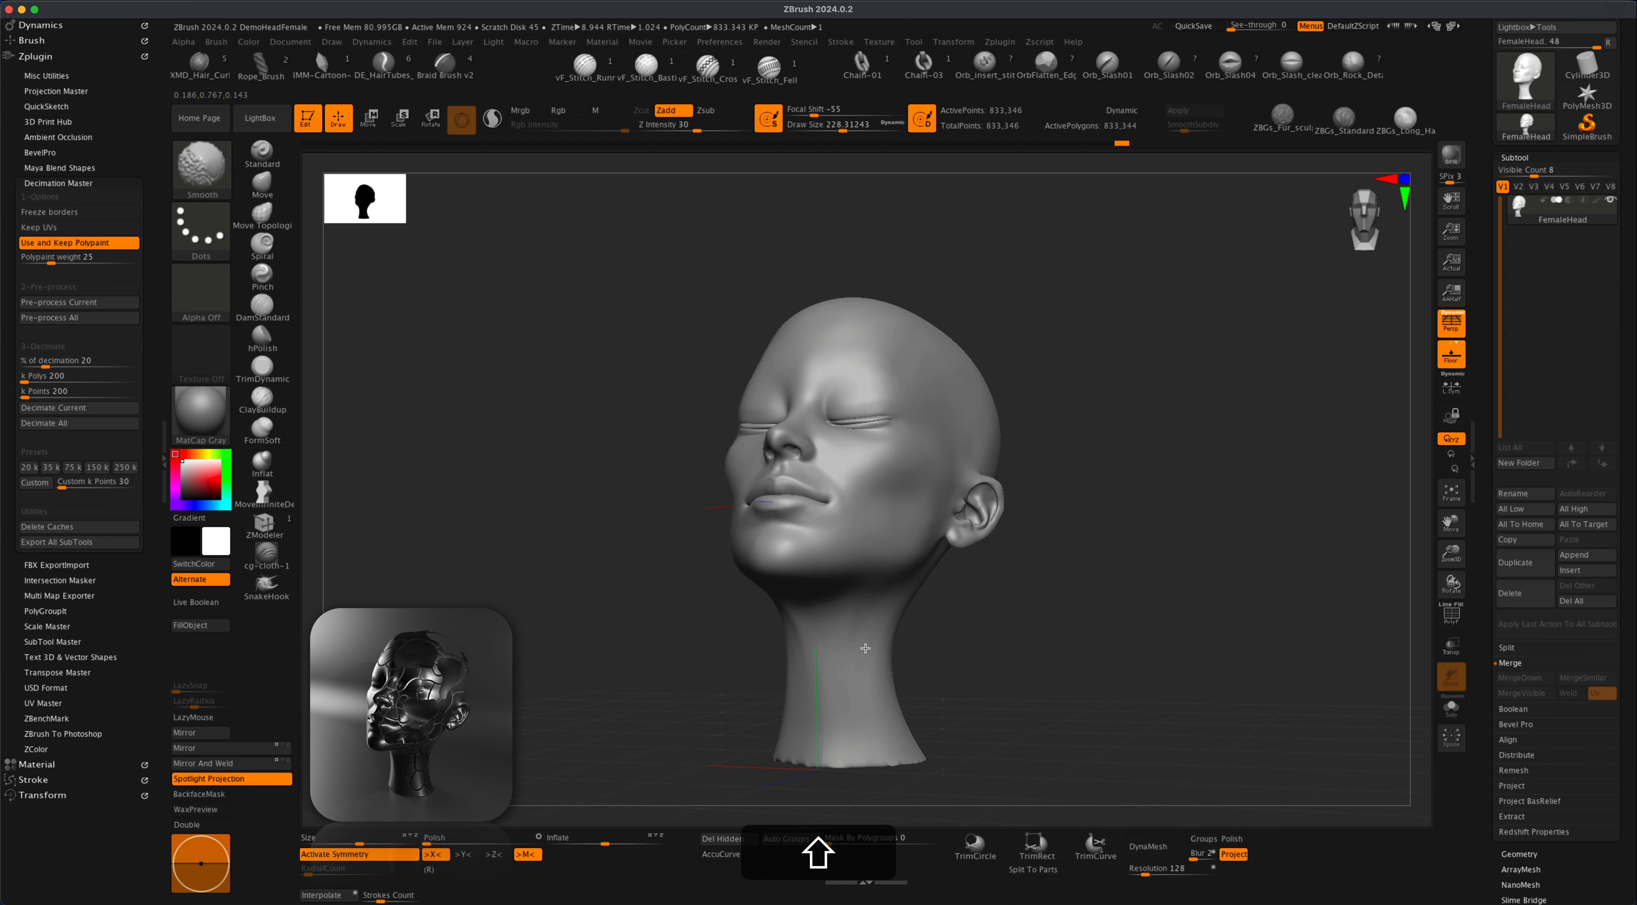
{"action": "left_click_drag", "start_coordinate": [1054, 696], "coordinate": [1009, 696]}
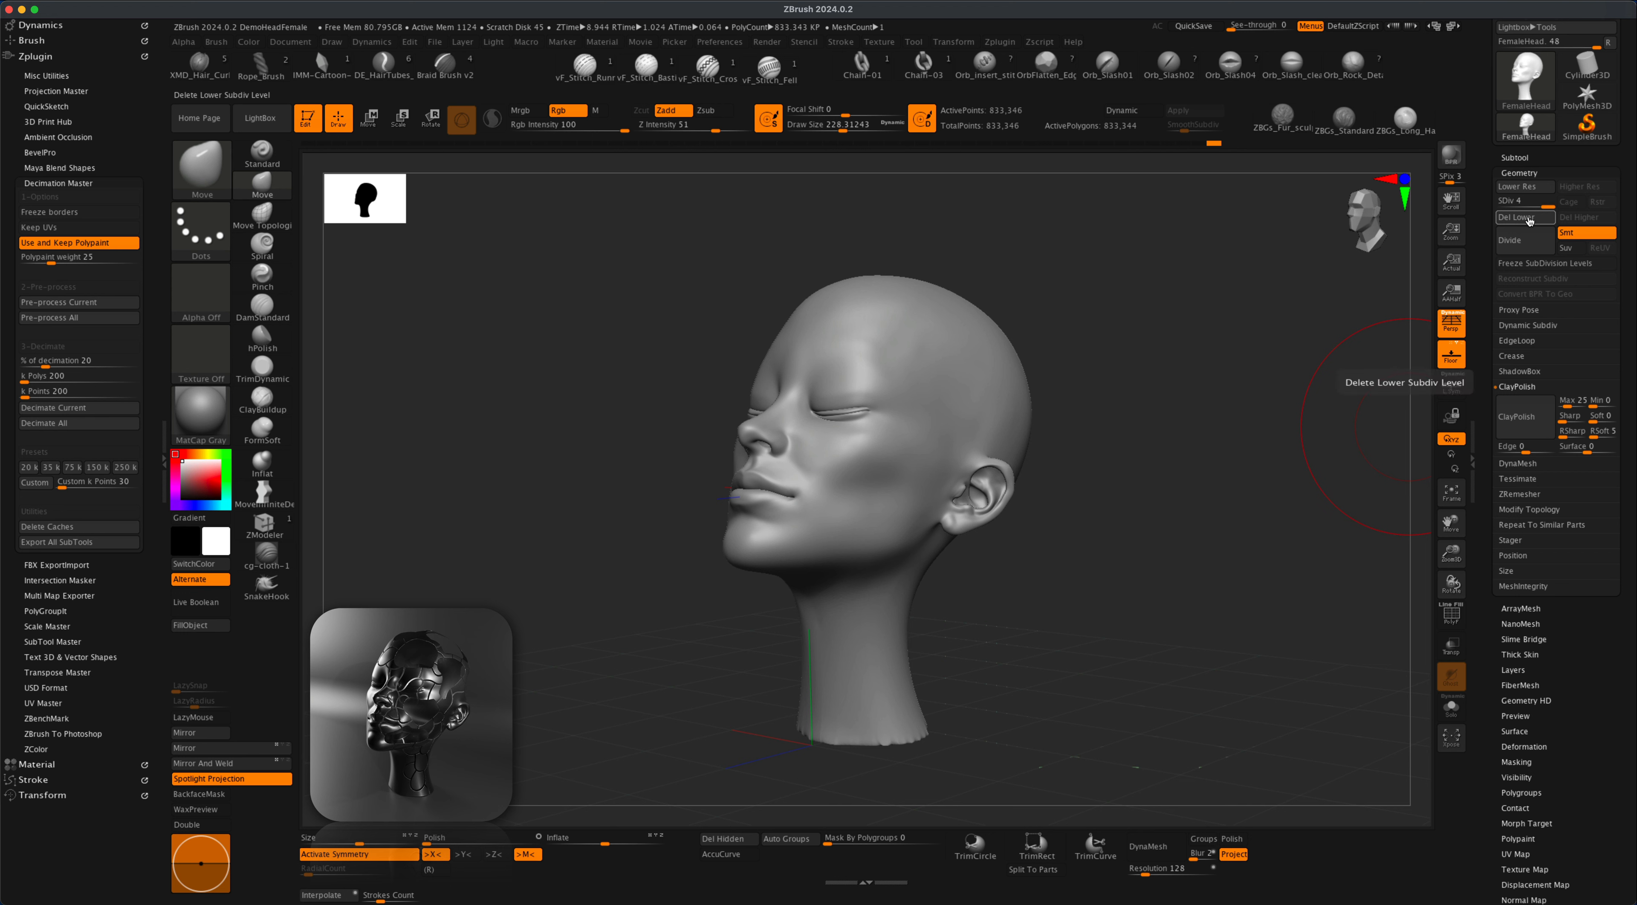
{"action": "left_click", "coordinate": [1529, 218]}
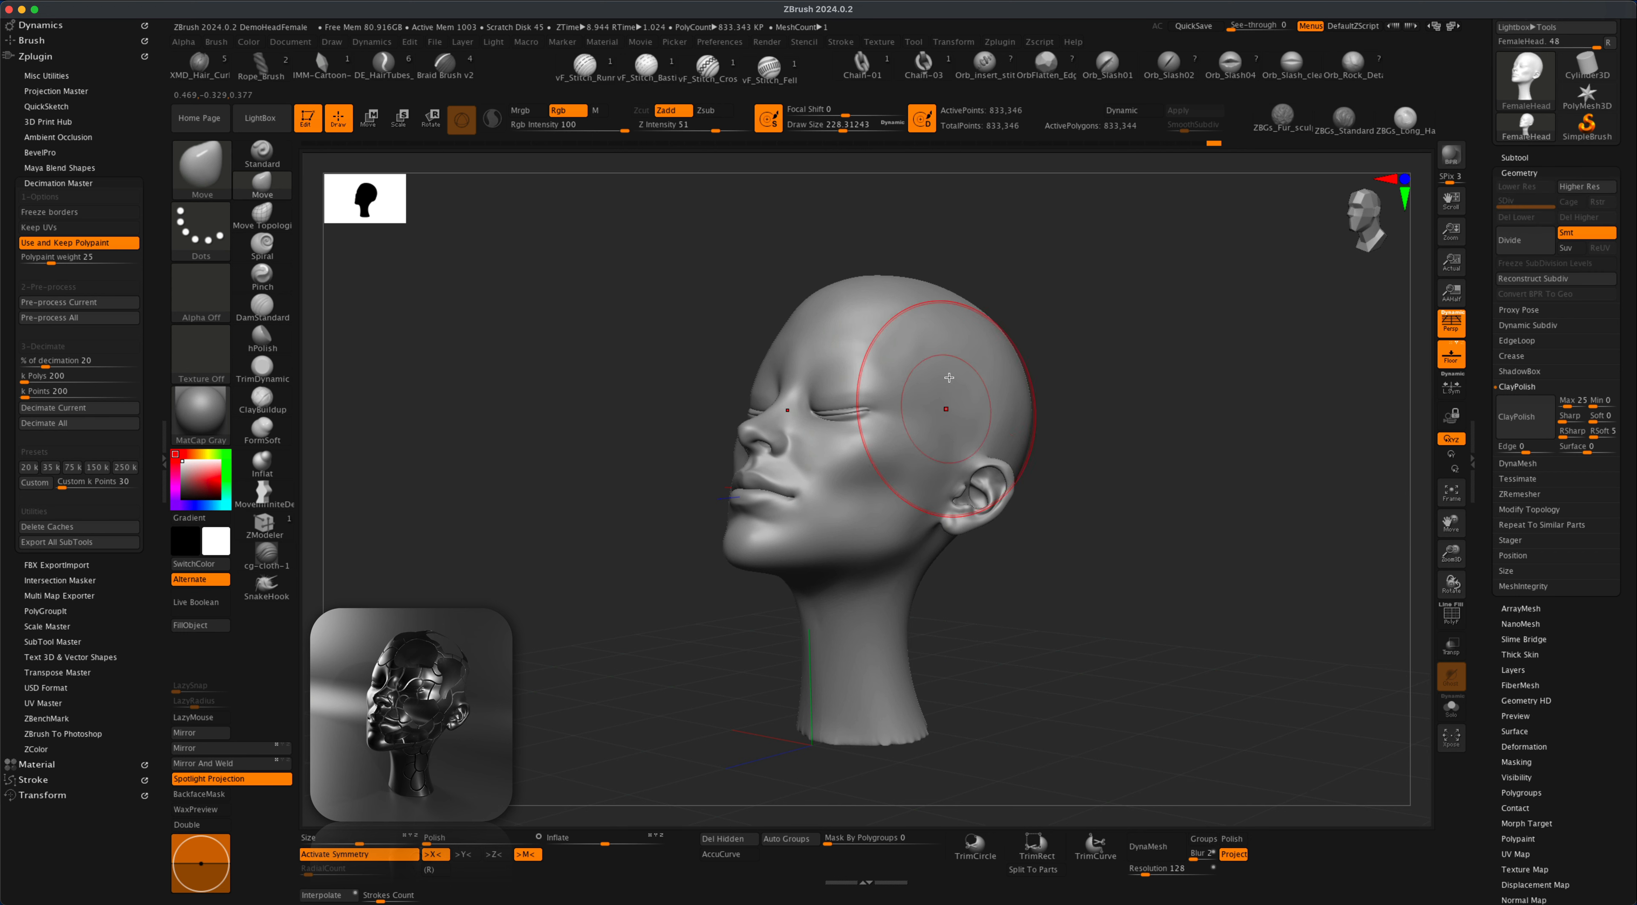
Trim the ragged neck bottom flat with the KnifeRect brush in side view with perspective off, and restore perspective
{"action": "left_click_drag", "start_coordinate": [1005, 183], "coordinate": [1147, 559]}
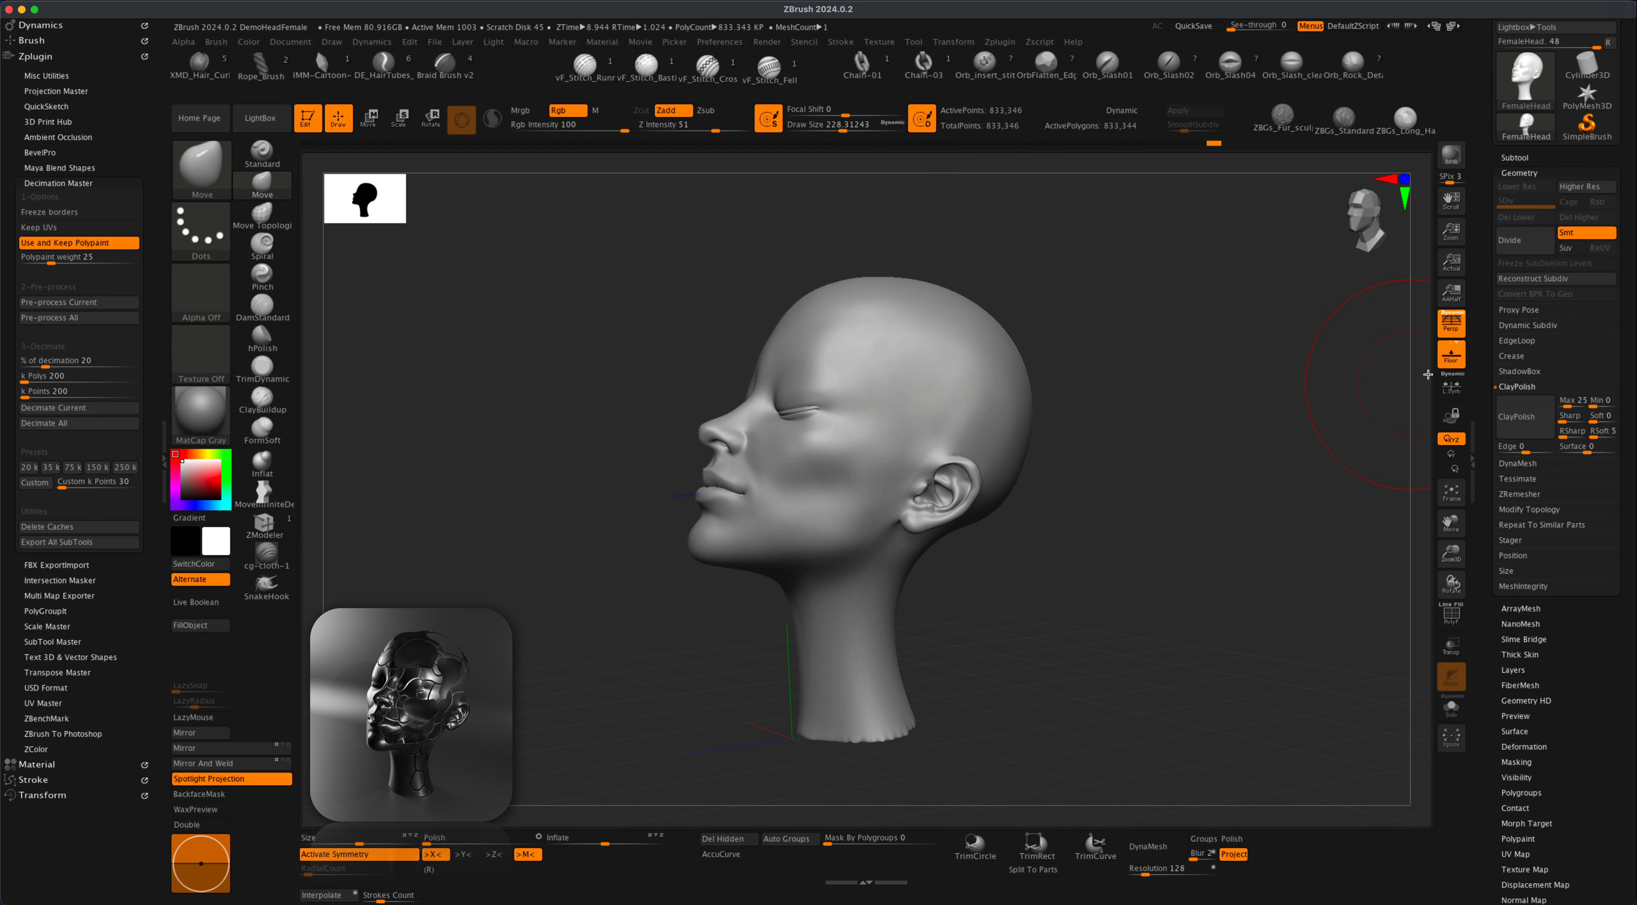
{"action": "left_click", "coordinate": [1454, 323]}
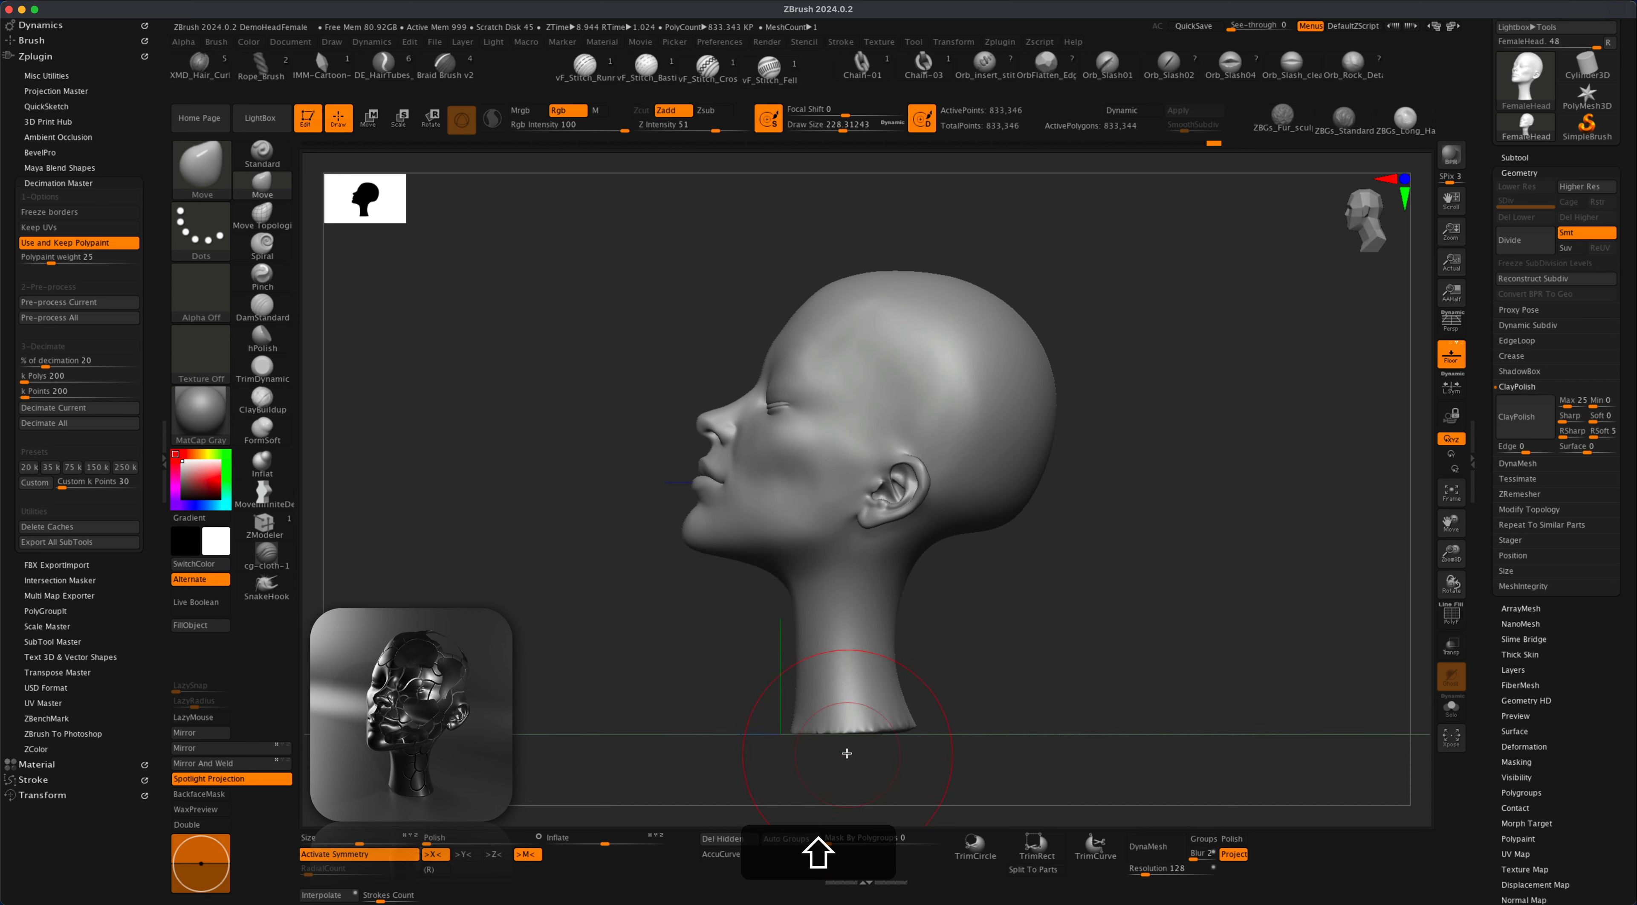
{"action": "left_click_drag", "start_coordinate": [1053, 725], "coordinate": [1060, 667], "text": "alt"}
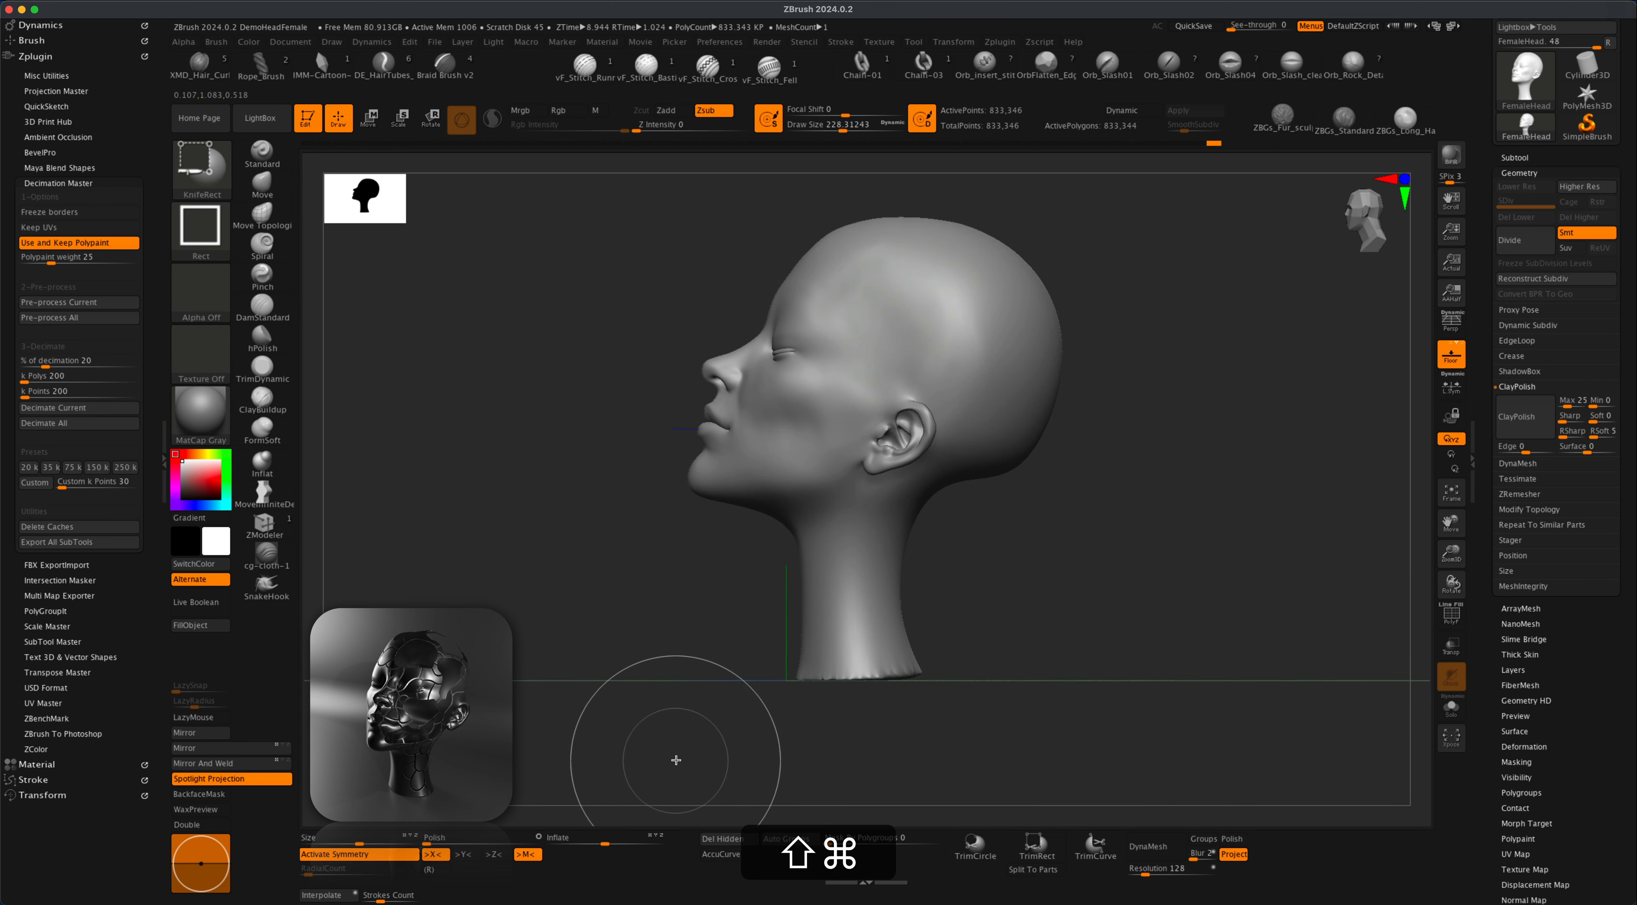
{"action": "mouse_move", "coordinate": [680, 759]}
{"action": "left_mouse_down", "text": "shift+super"}
{"action": "mouse_move", "coordinate": [1043, 674]}
{"action": "mouse_move", "coordinate": [1027, 682]}
{"action": "mouse_move", "coordinate": [1044, 645]}
{"action": "mouse_move", "coordinate": [1041, 735]}
{"action": "left_mouse_up", "text": "shift+super"}
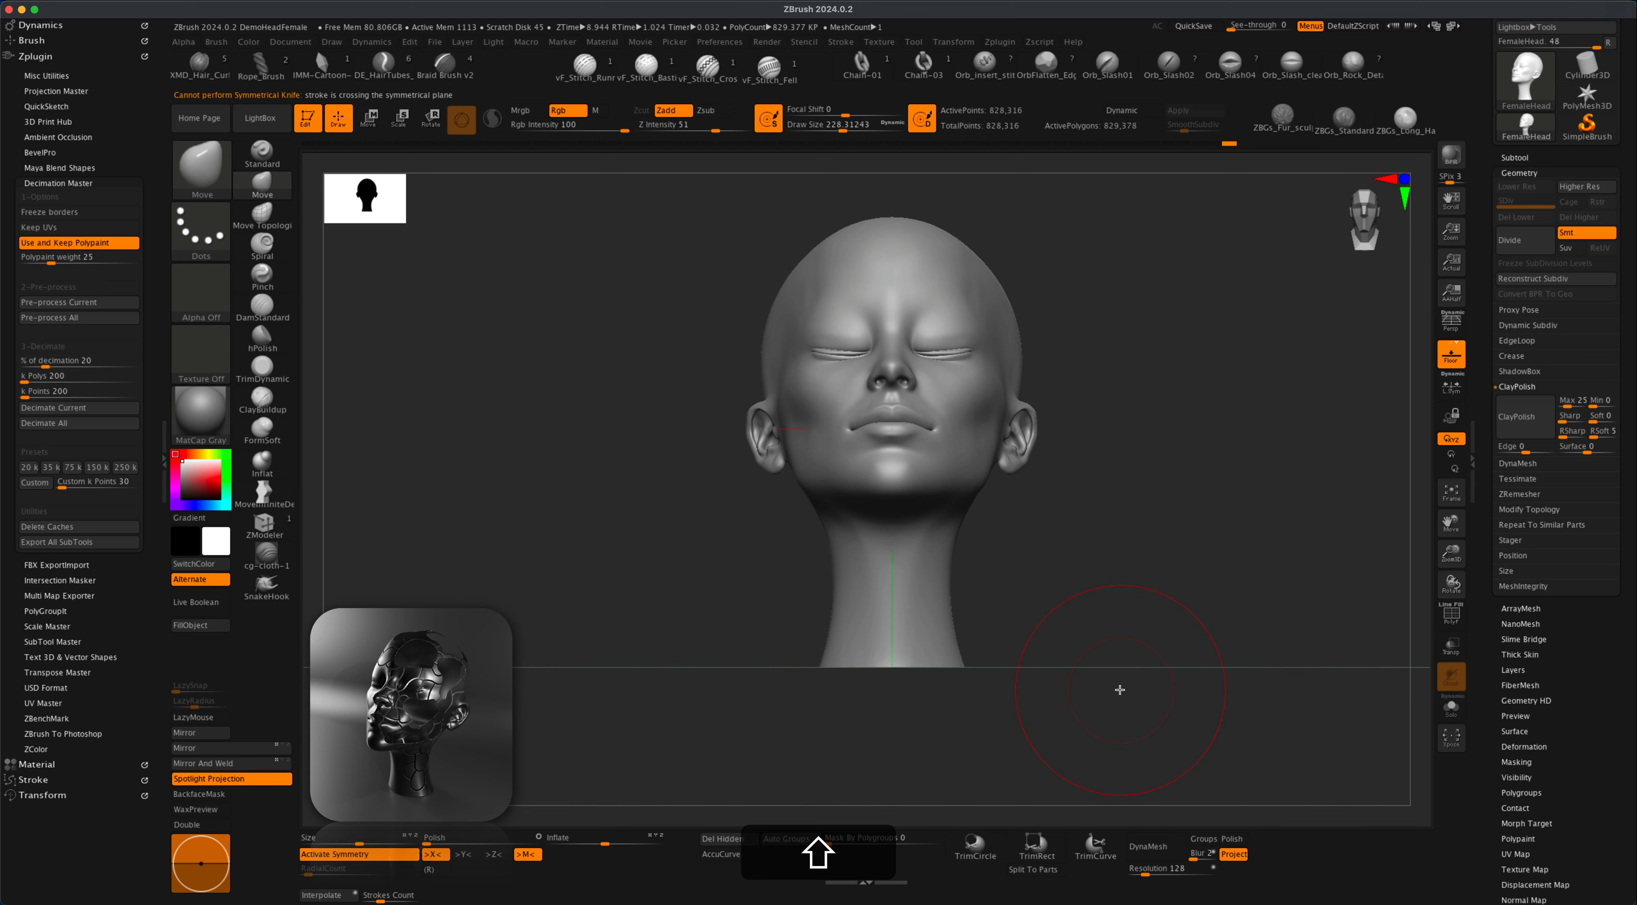
{"action": "left_click_drag", "start_coordinate": [1121, 691], "coordinate": [1078, 686]}
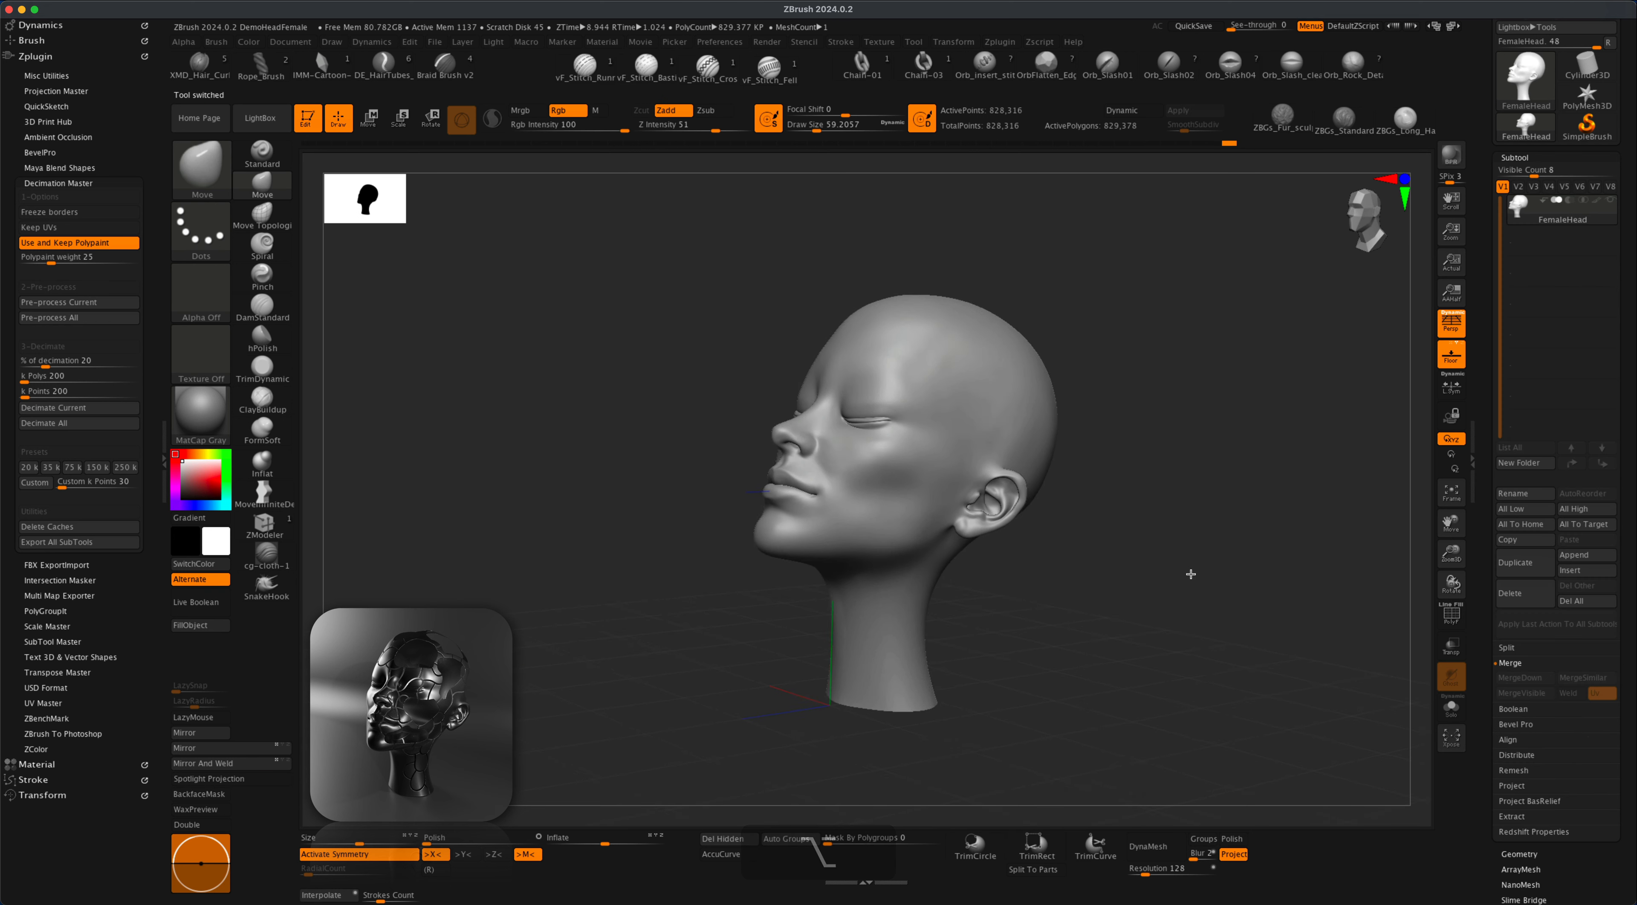
{"action": "left_click_drag", "start_coordinate": [1190, 574], "coordinate": [1190, 590]}
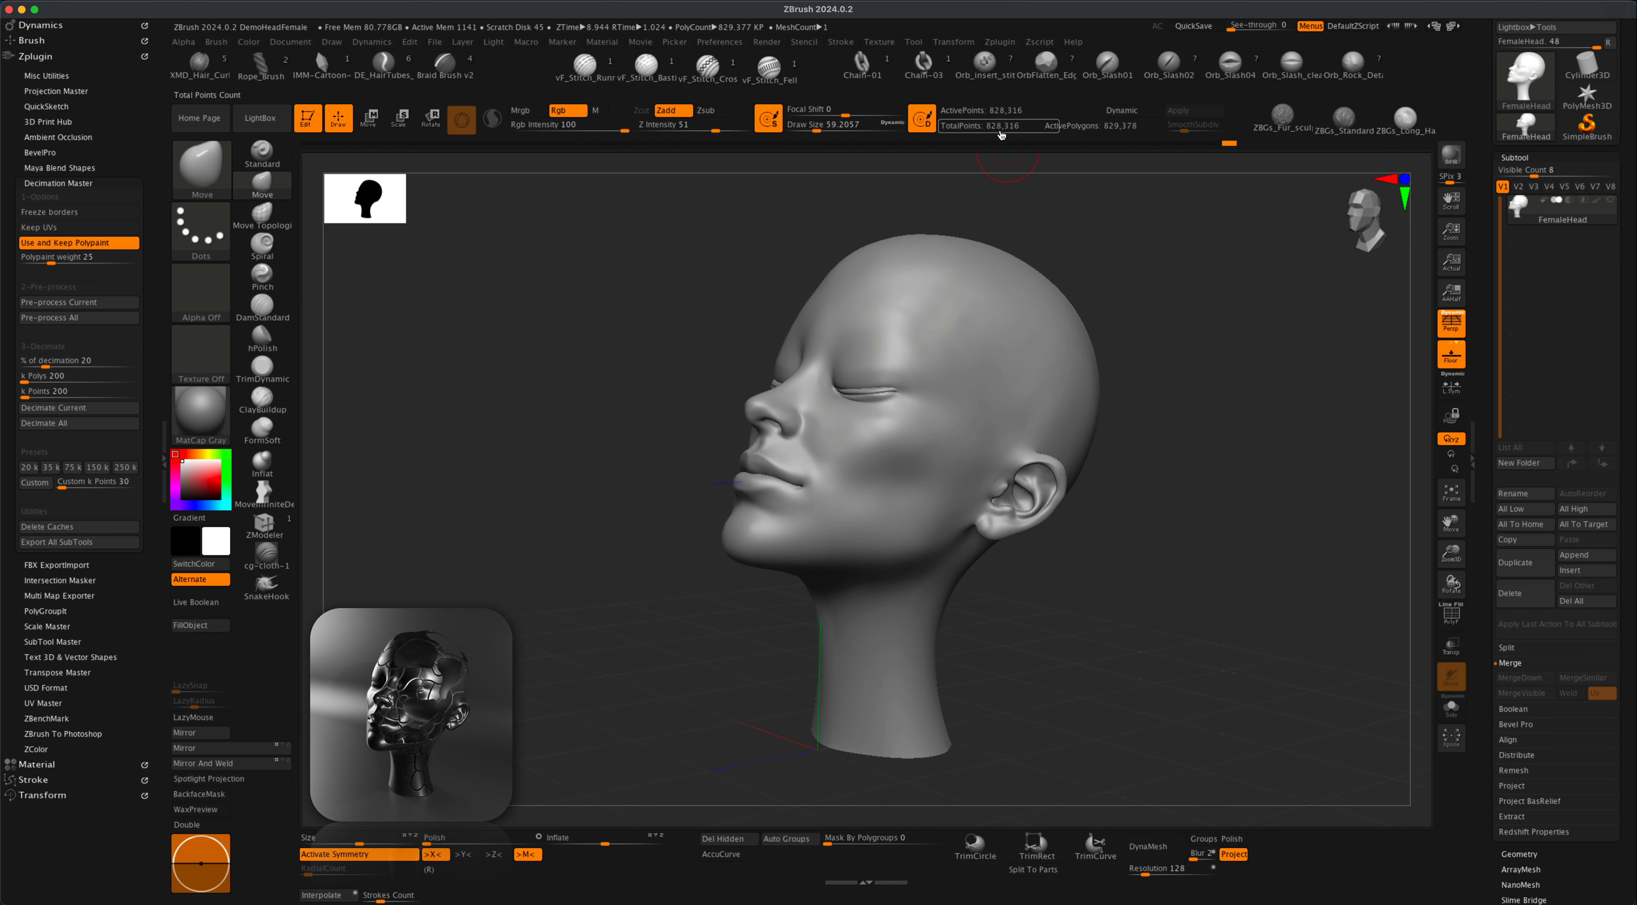
Remesh the head with DynaMesh at a resolution of 1024 and projection turned off
{"action": "mouse_move", "coordinate": [1149, 502]}
{"action": "left_mouse_down"}
{"action": "mouse_move", "coordinate": [1171, 510]}
{"action": "mouse_move", "coordinate": [1154, 507]}
{"action": "left_mouse_up"}
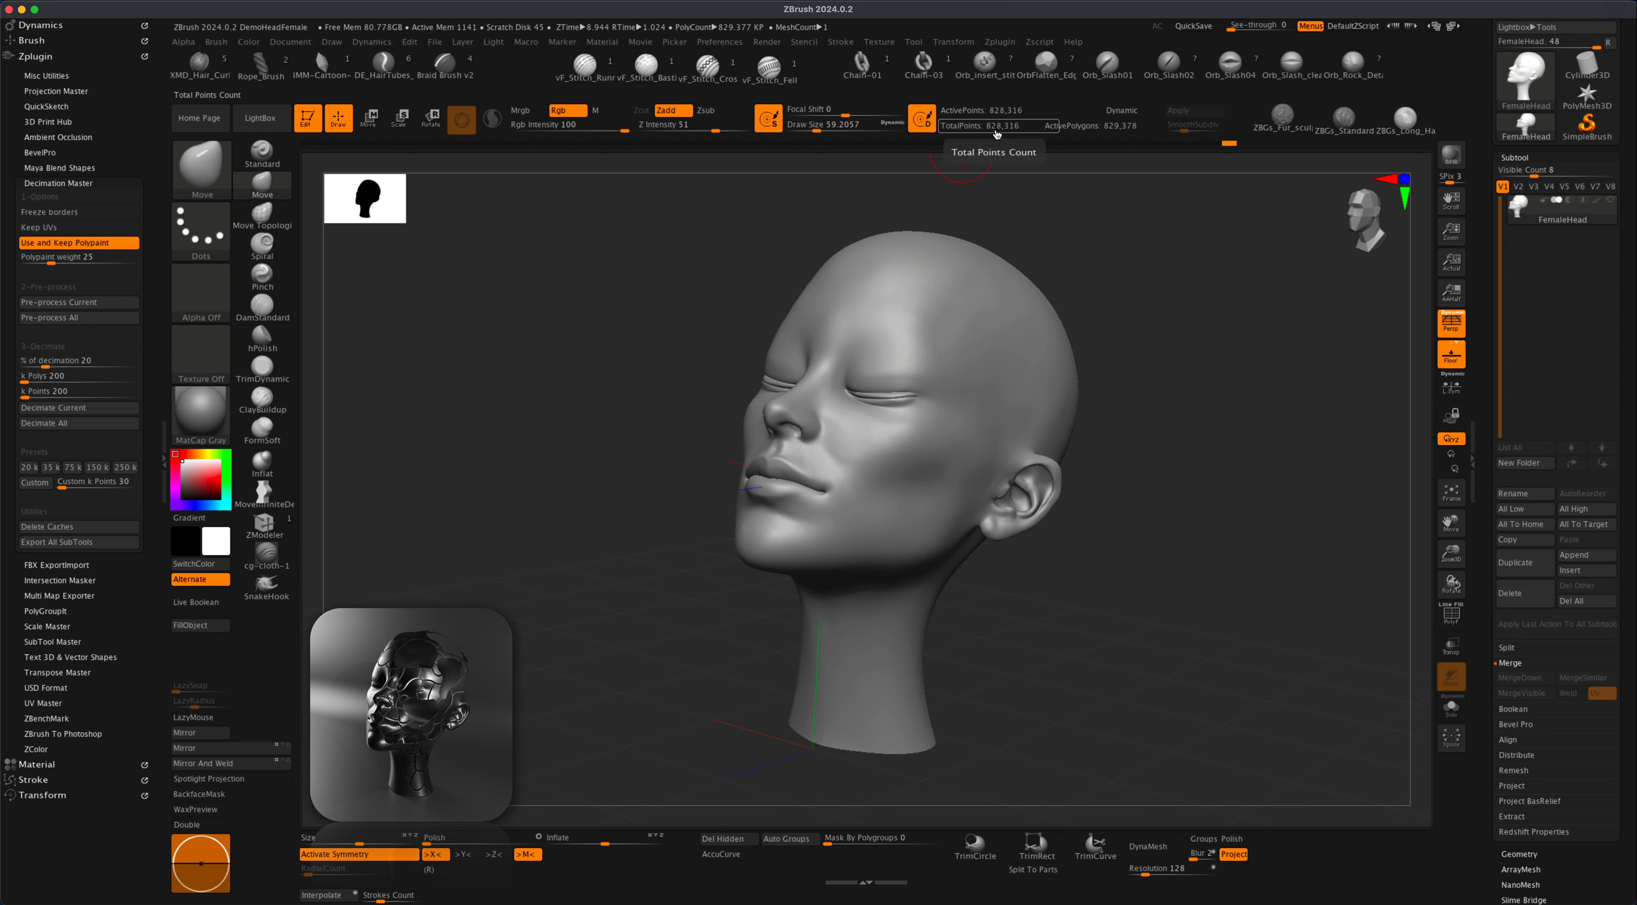
{"action": "left_click", "coordinate": [1168, 865]}
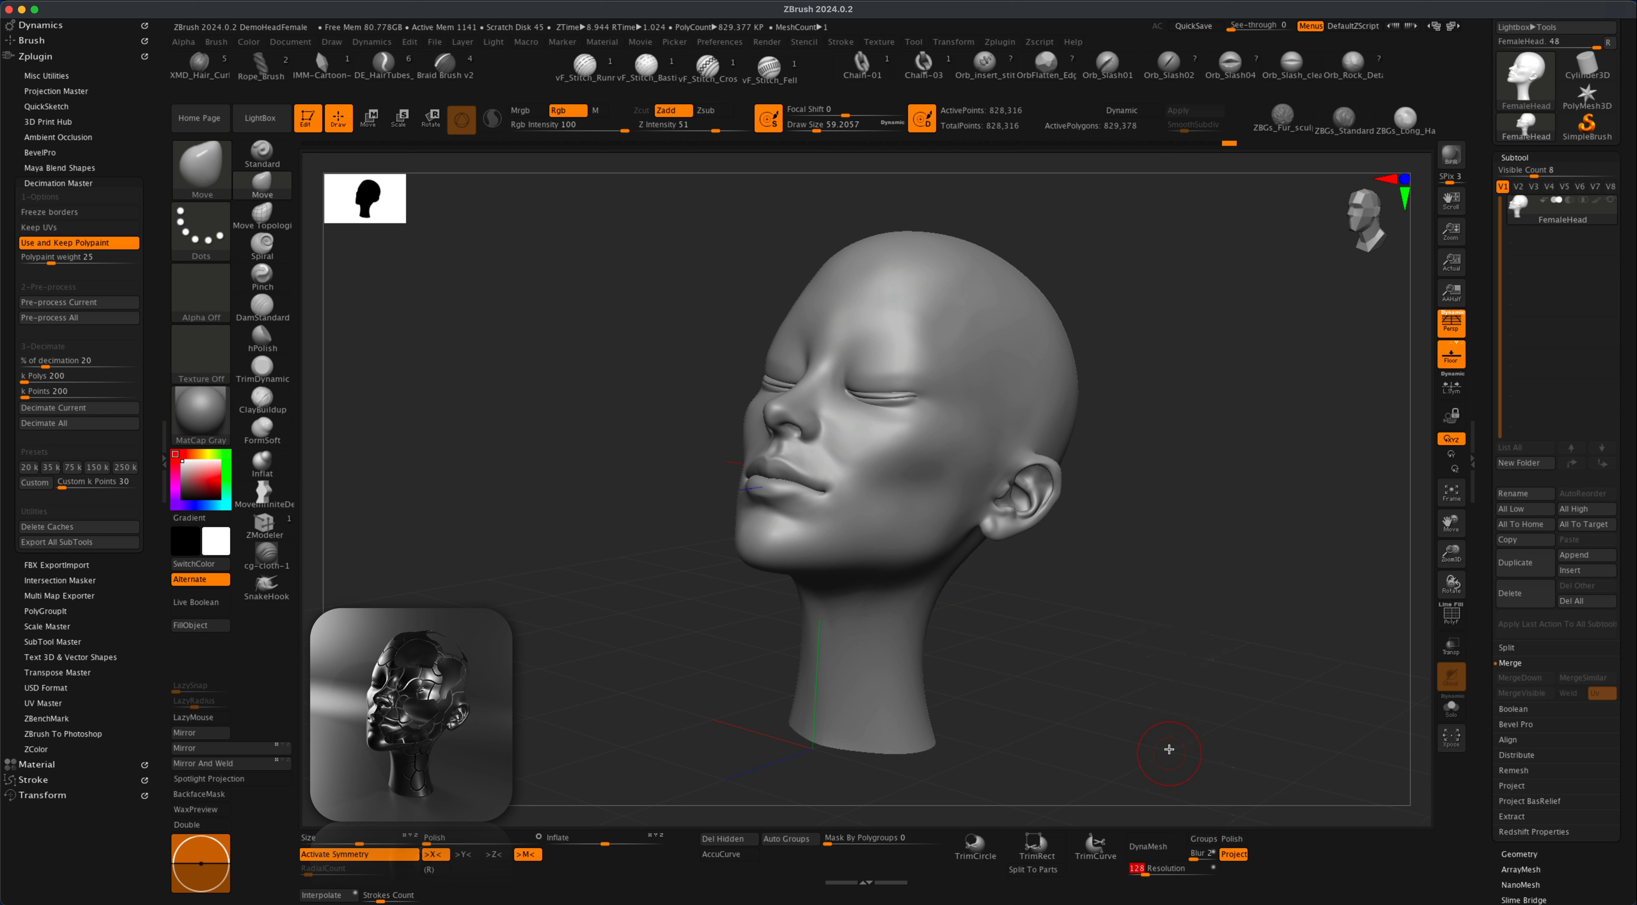
{"action": "left_click", "coordinate": [1155, 874]}
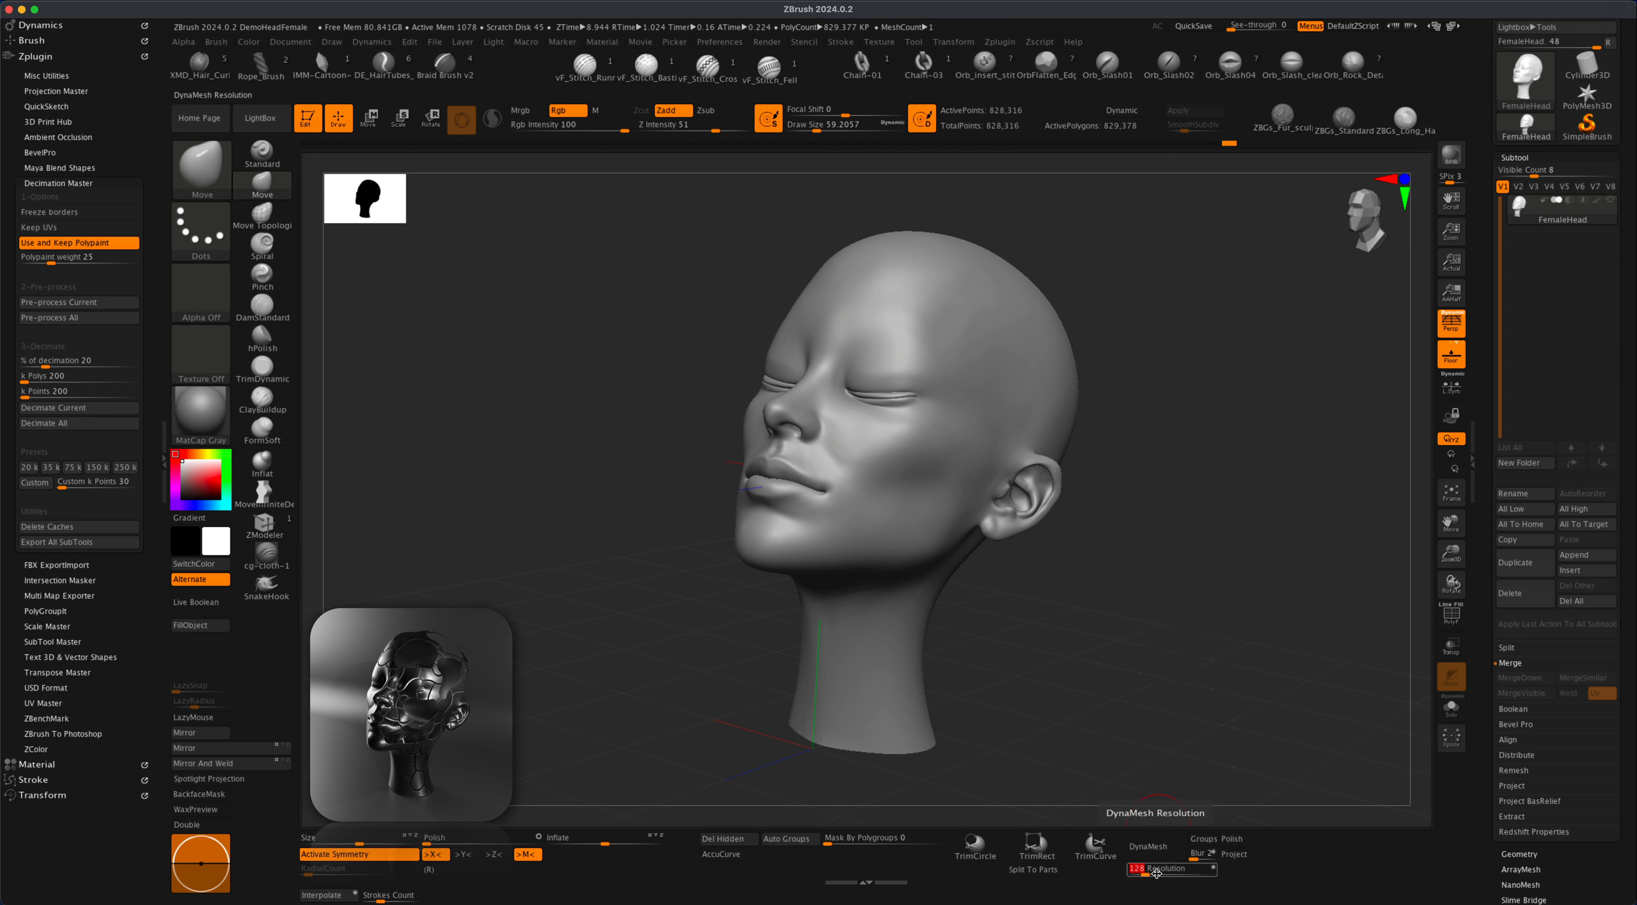
{"action": "type", "text": "1"}
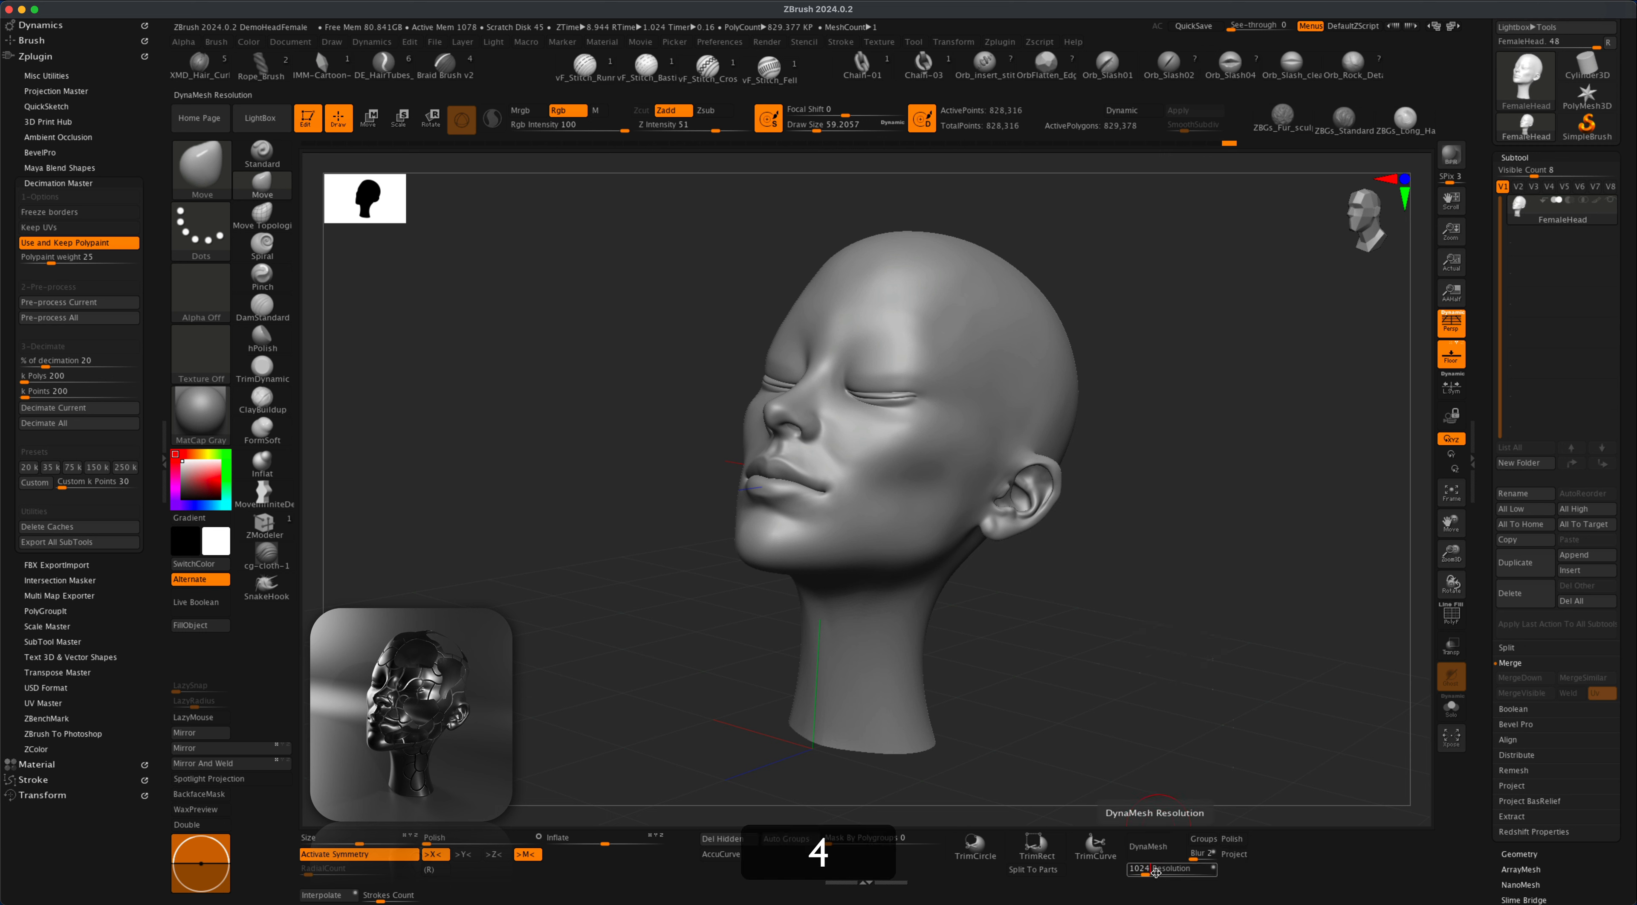
{"action": "type", "text": "024"}
{"action": "key", "text": "Return"}
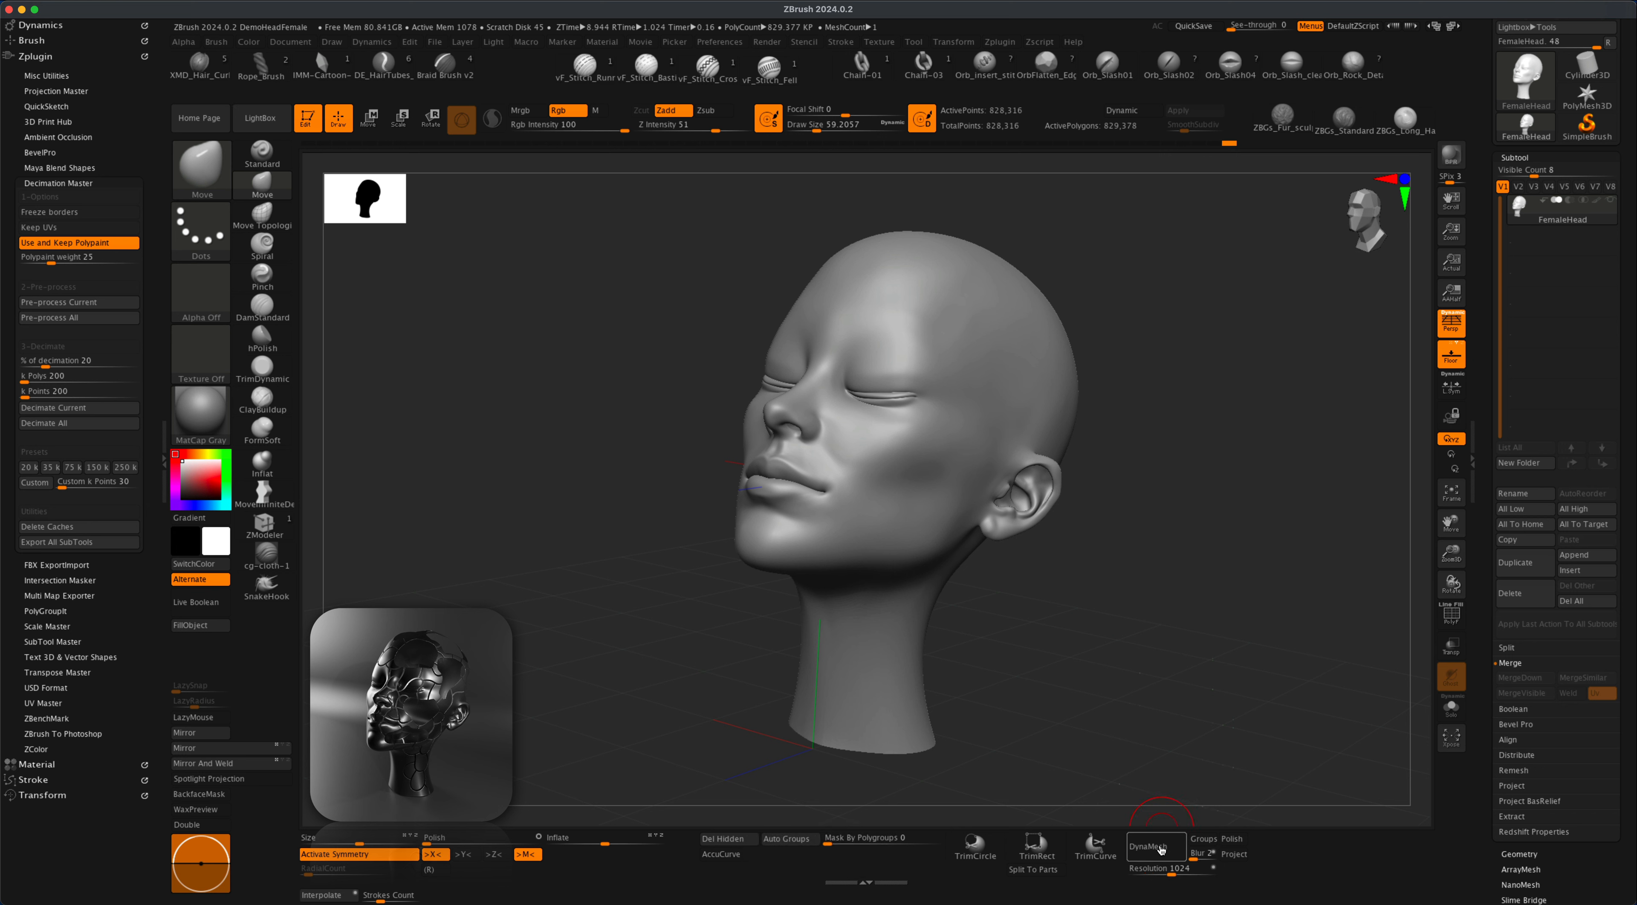
{"action": "left_click", "coordinate": [1158, 847]}
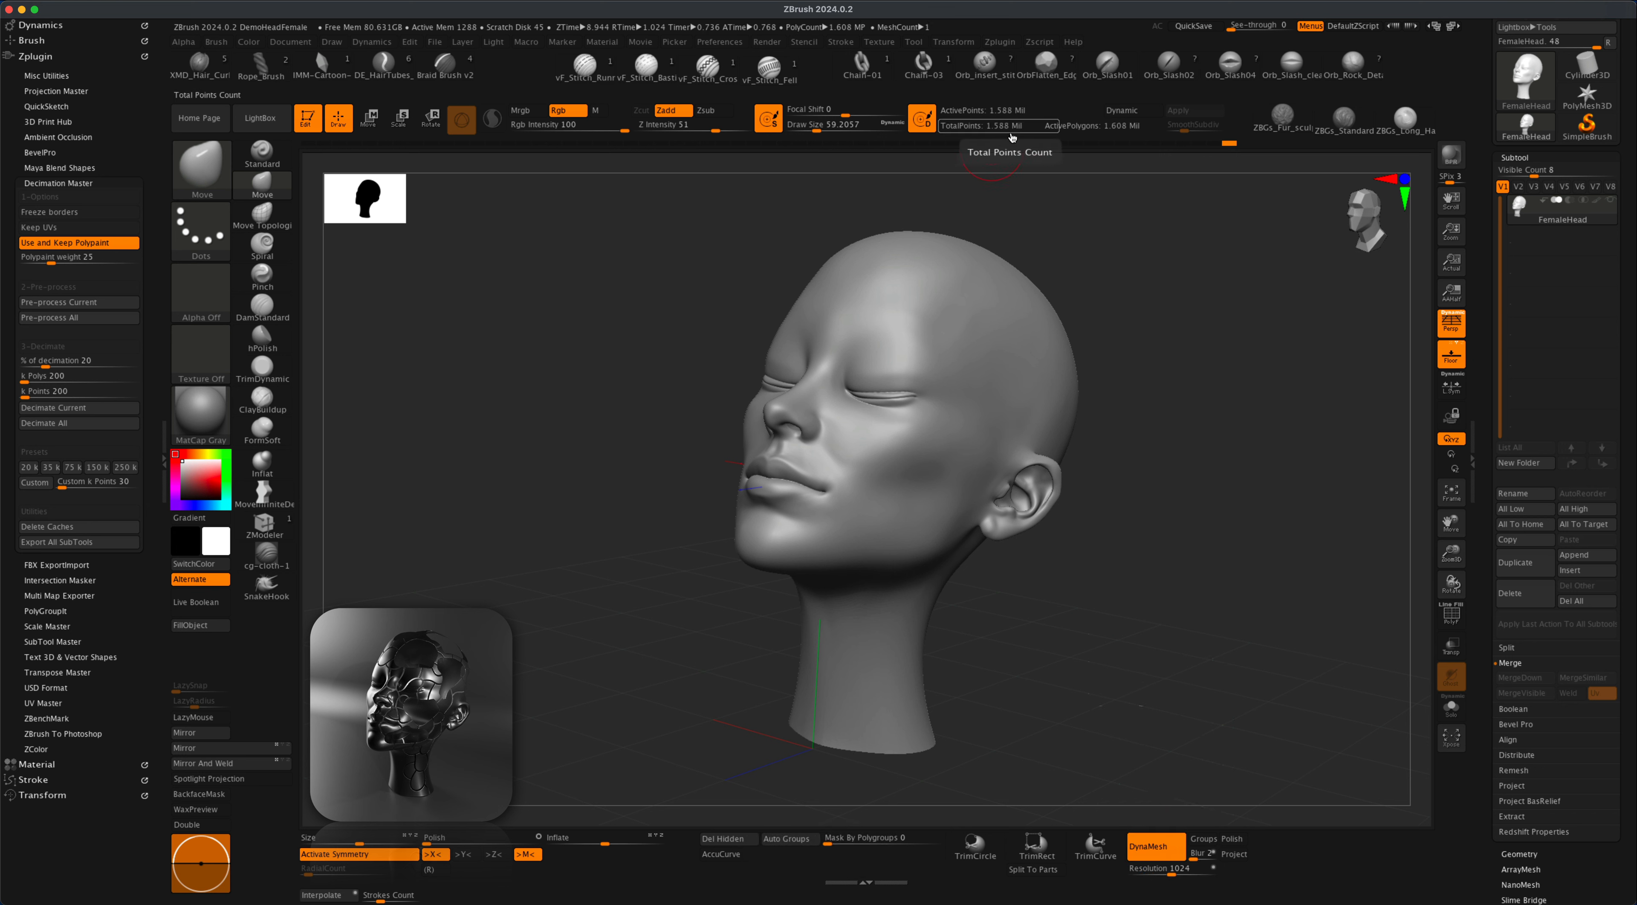
Apply a light Polish deformation to the whole head to soften its surface
{"action": "left_click_drag", "start_coordinate": [1187, 538], "coordinate": [1107, 614]}
{"action": "left_click_drag", "start_coordinate": [655, 629], "coordinate": [665, 680]}
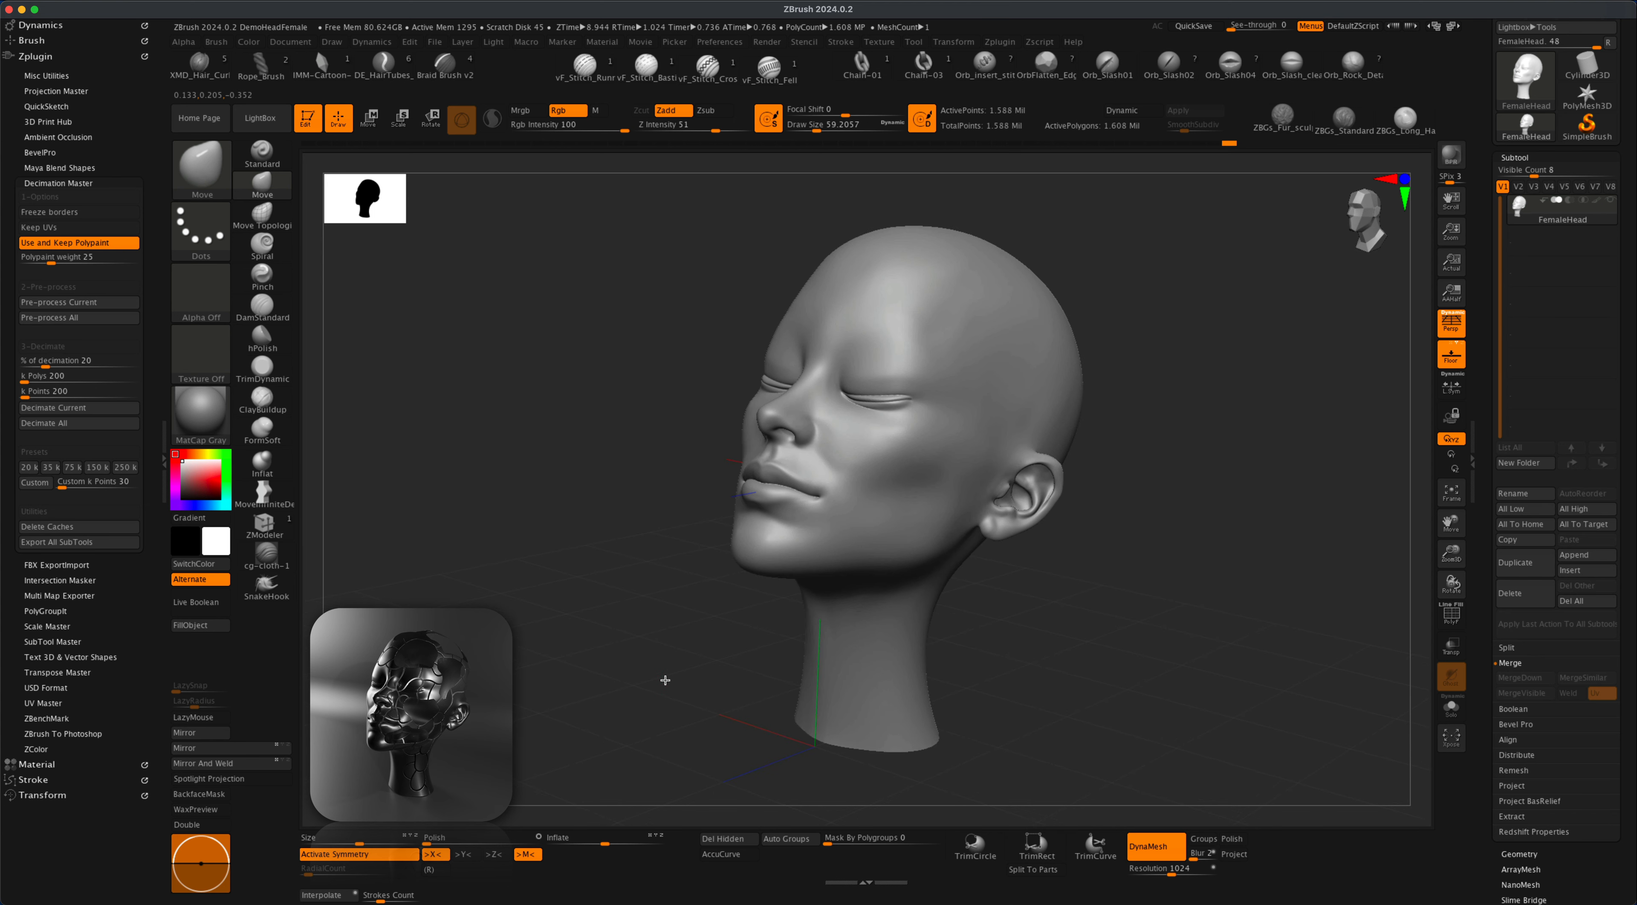
{"action": "left_click_drag", "start_coordinate": [426, 840], "coordinate": [443, 840]}
{"action": "left_click_drag", "start_coordinate": [1105, 643], "coordinate": [1176, 622]}
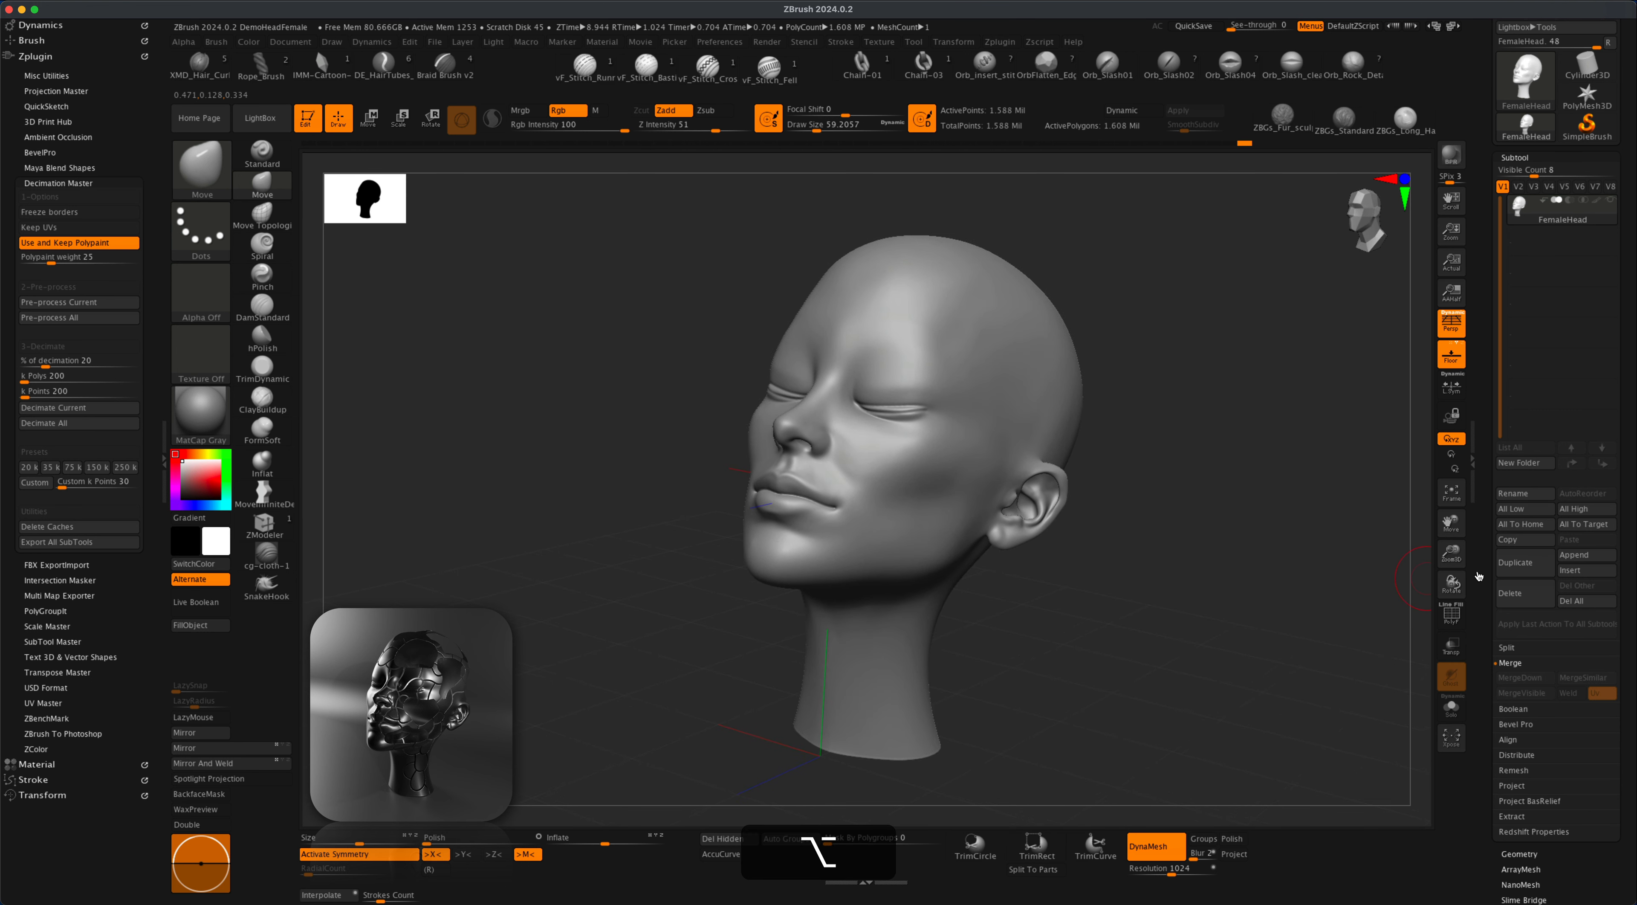
Duplicate the head subtool and shrink the copy with an Inflate value of -2
{"action": "left_click", "coordinate": [1538, 569]}
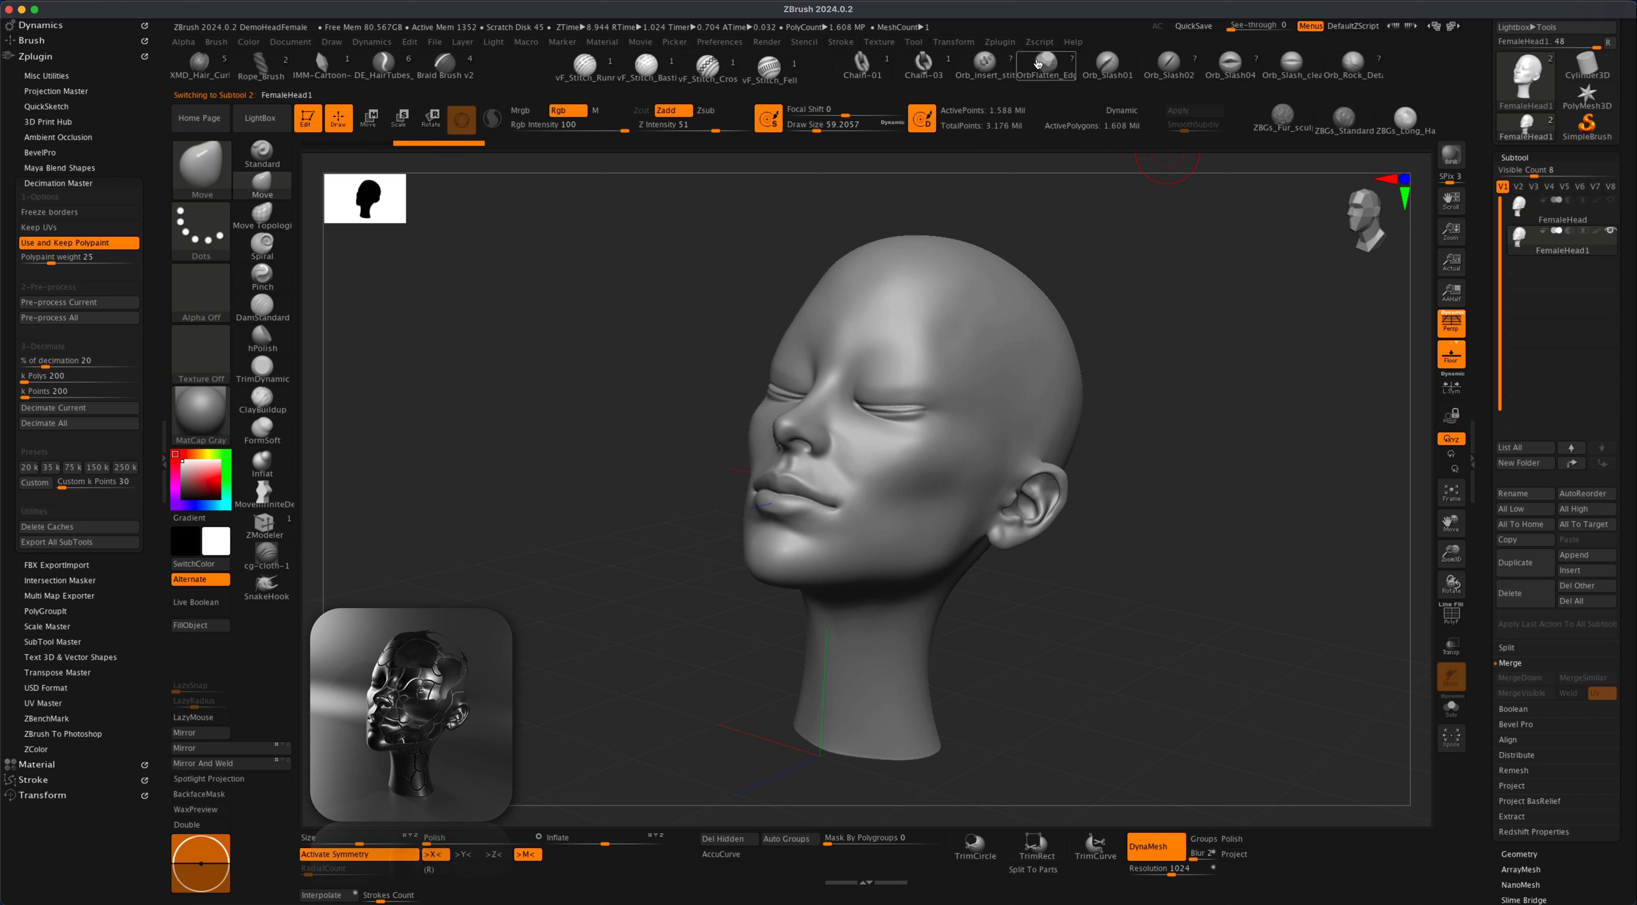
{"action": "left_click_drag", "start_coordinate": [1227, 314], "coordinate": [1234, 316]}
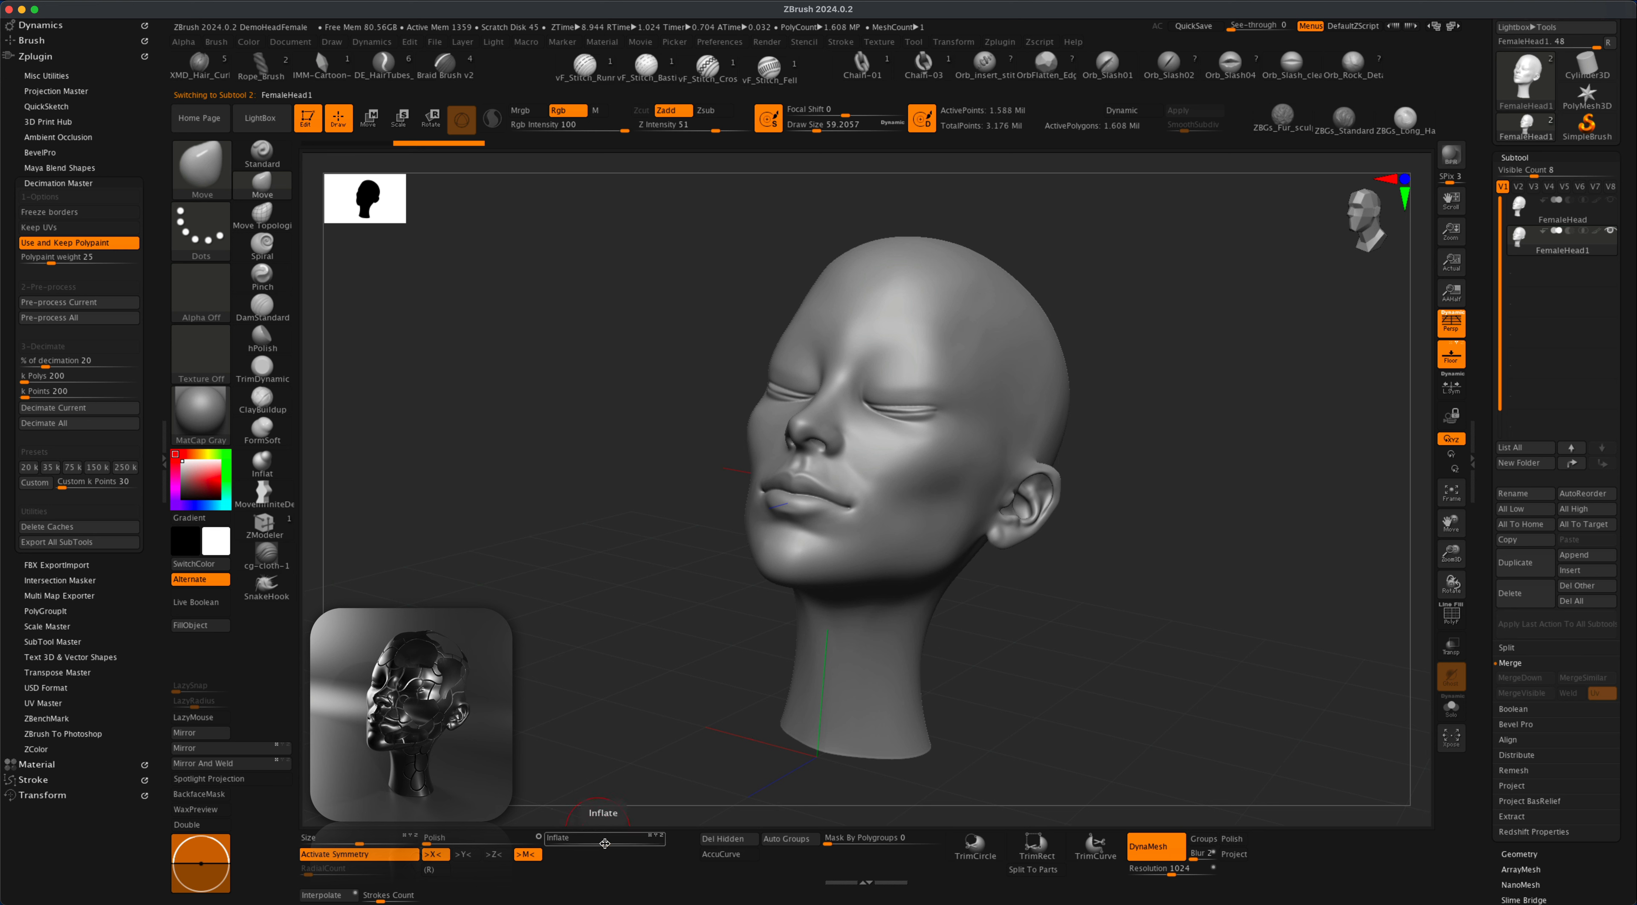
{"action": "left_click_drag", "start_coordinate": [606, 843], "coordinate": [603, 843]}
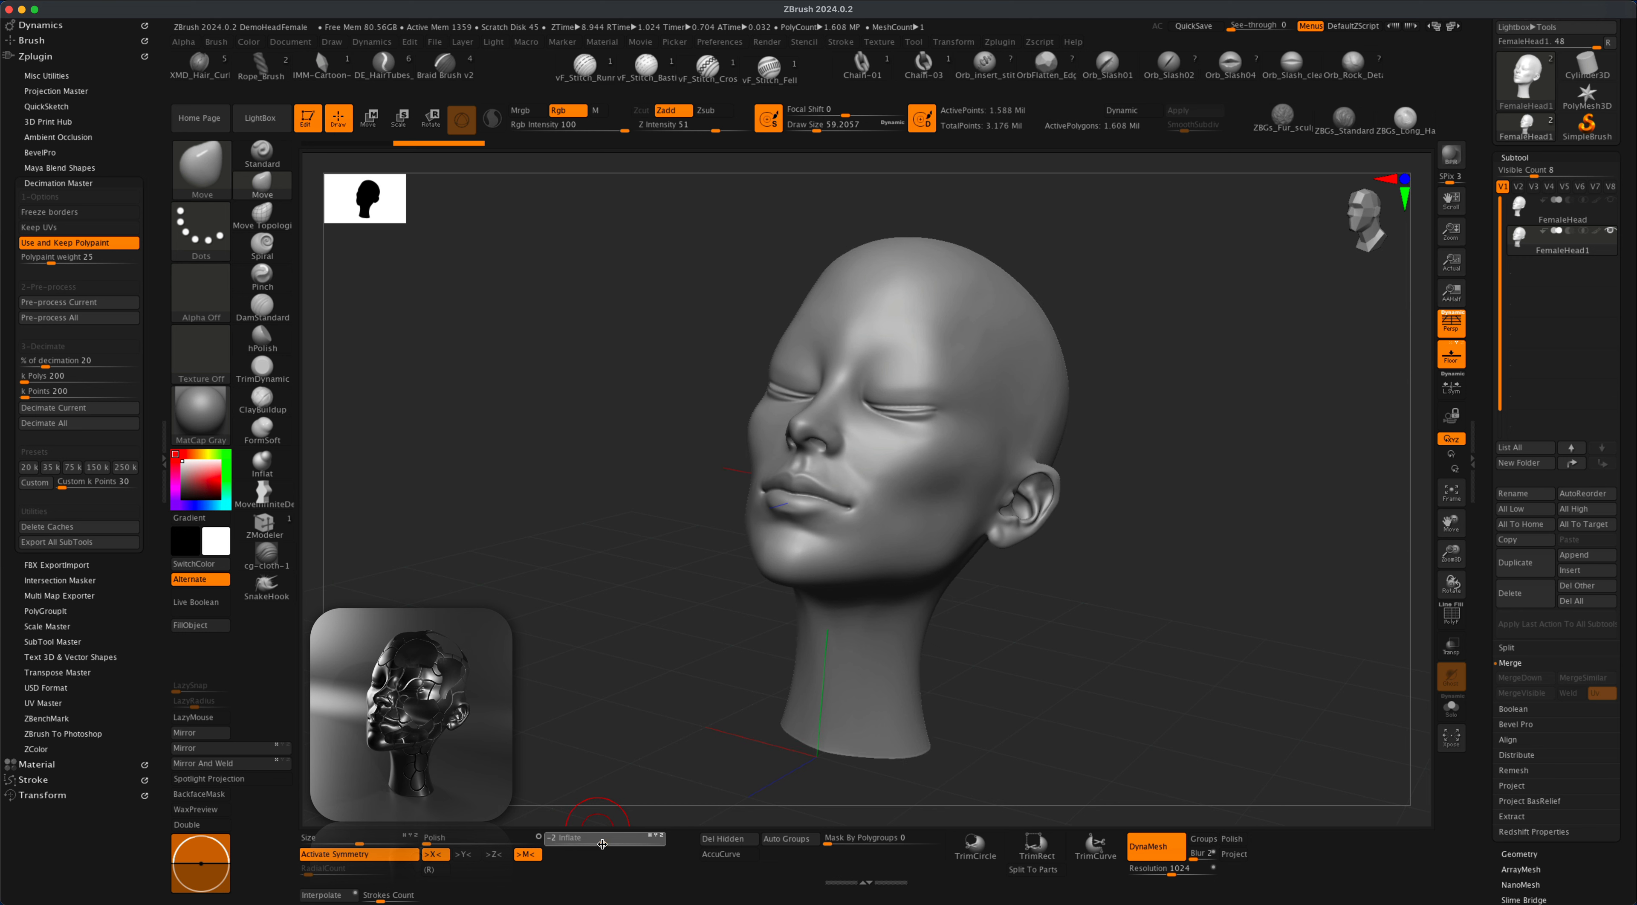
{"action": "left_click_drag", "start_coordinate": [603, 844], "coordinate": [603, 844]}
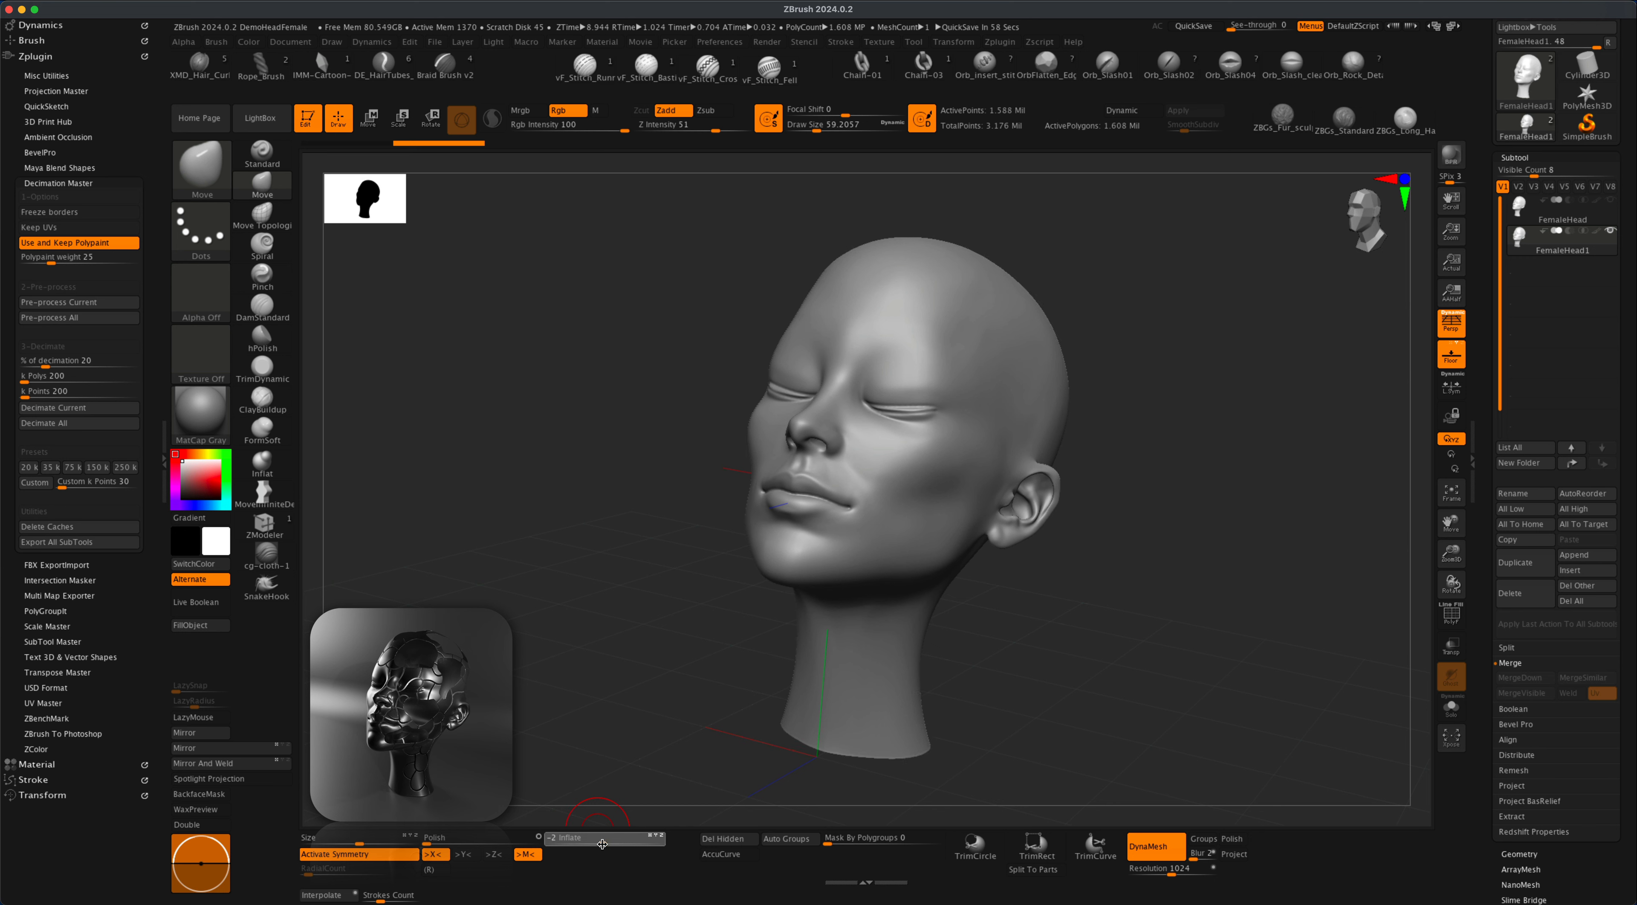
{"action": "left_click_drag", "start_coordinate": [1094, 591], "coordinate": [1064, 591]}
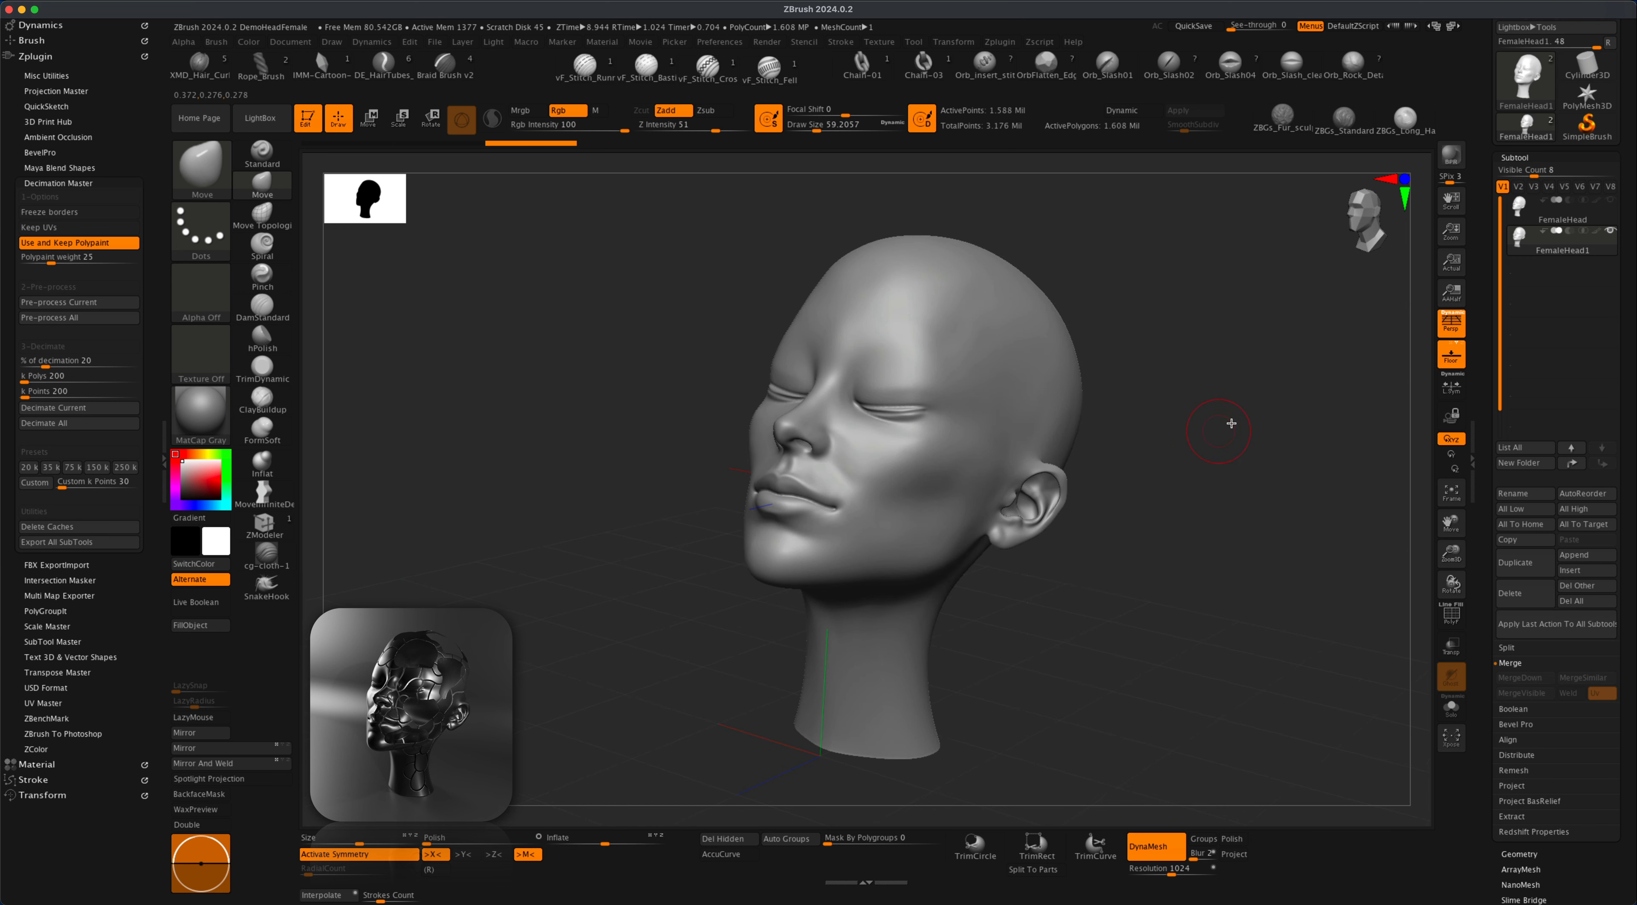
Turn on Live Boolean and set the shrunken head copy to subtract from the original
{"action": "left_click", "coordinate": [207, 600]}
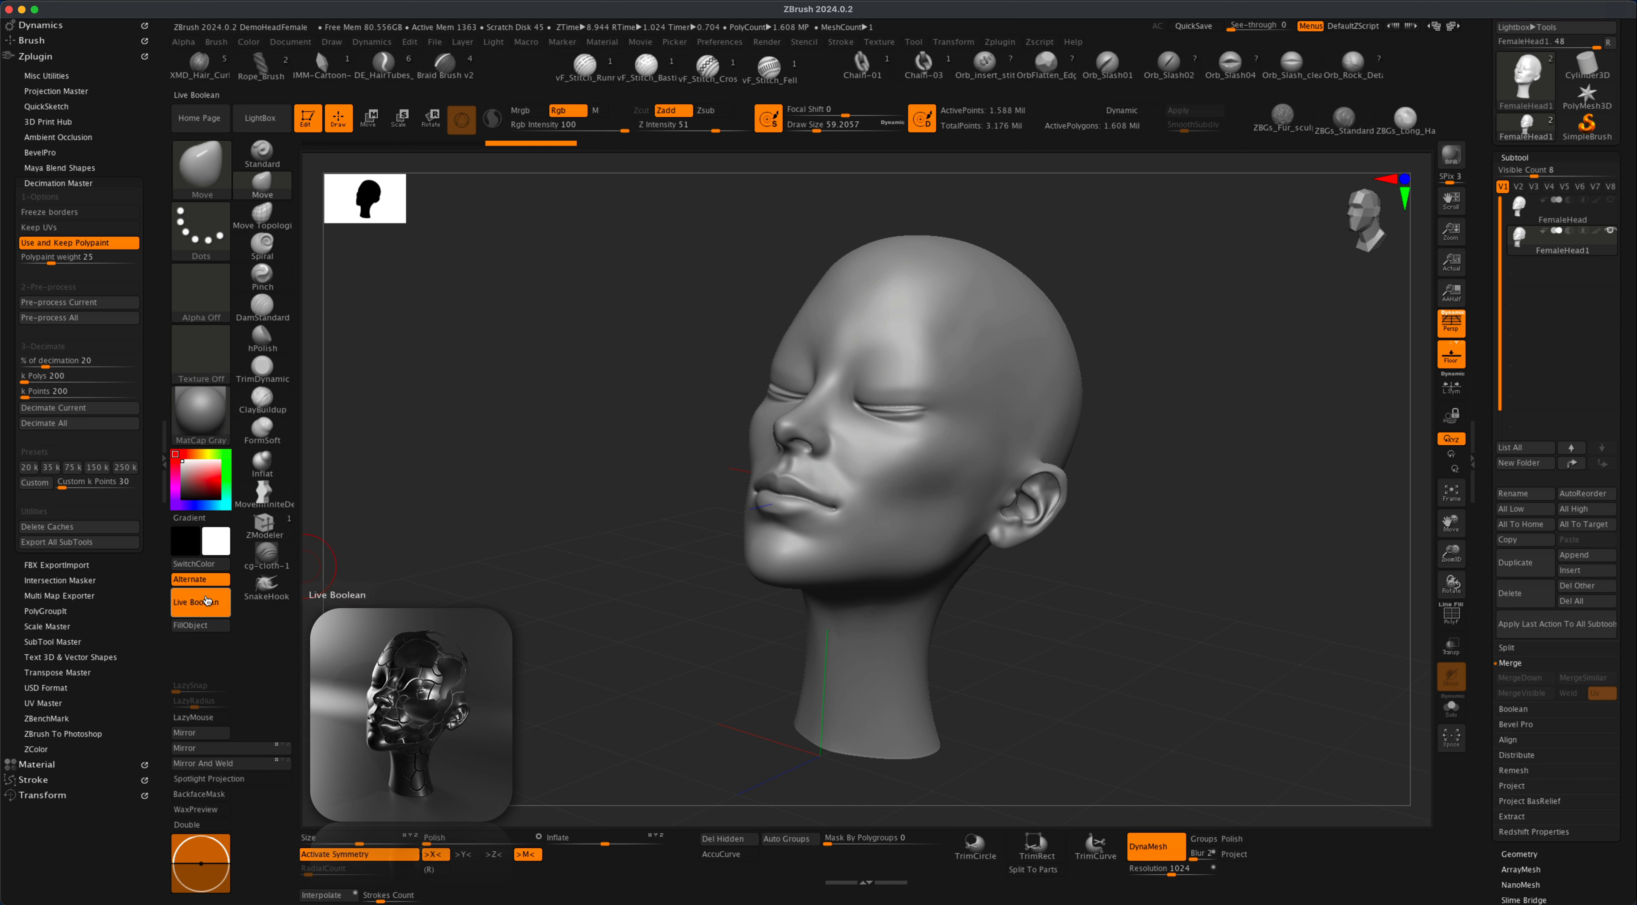
{"action": "left_click", "coordinate": [1569, 231]}
{"action": "left_click_drag", "start_coordinate": [1200, 455], "coordinate": [1257, 449]}
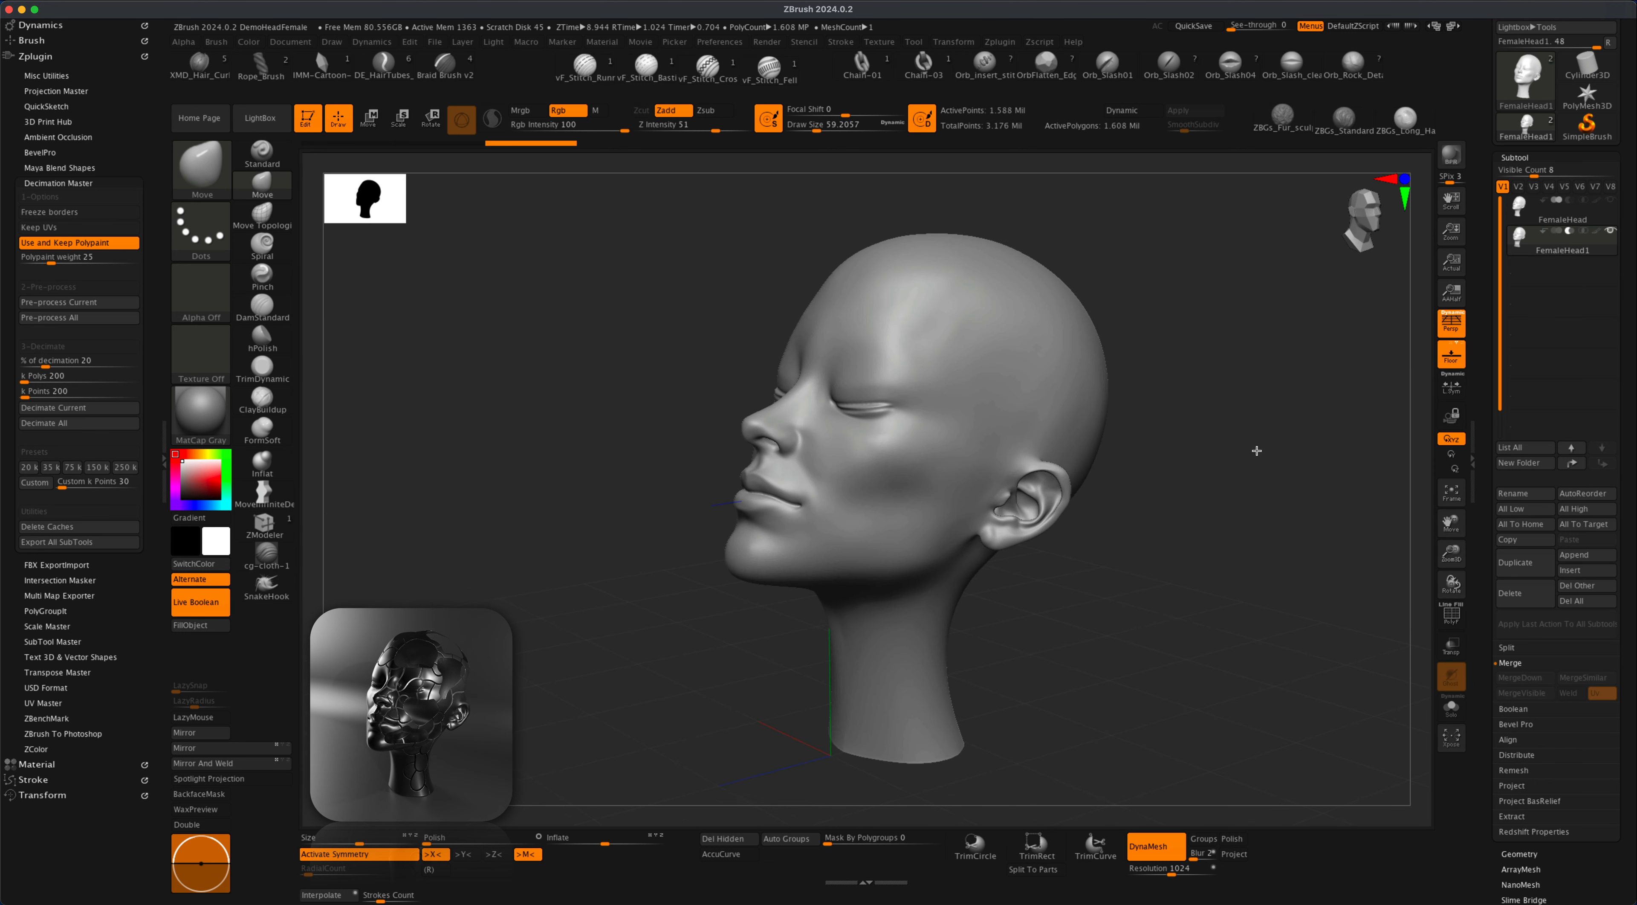
Select the original head subtool and slice off the top of the skull with a knife cut
{"action": "left_click", "coordinate": [1531, 207]}
{"action": "mouse_move", "coordinate": [1162, 420]}
{"action": "left_mouse_down"}
{"action": "mouse_move", "coordinate": [628, 335]}
{"action": "mouse_move", "coordinate": [1267, 538]}
{"action": "left_mouse_up"}
{"action": "key", "text": "super+shift+alt"}
{"action": "mouse_move", "coordinate": [1213, 455]}
{"action": "left_mouse_down"}
{"action": "mouse_move", "coordinate": [1204, 485]}
{"action": "mouse_move", "coordinate": [1144, 486]}
{"action": "mouse_move", "coordinate": [1169, 508]}
{"action": "mouse_move", "coordinate": [1264, 478]}
{"action": "mouse_move", "coordinate": [1199, 504]}
{"action": "mouse_move", "coordinate": [1223, 489]}
{"action": "left_mouse_up"}
{"action": "key", "text": "super"}
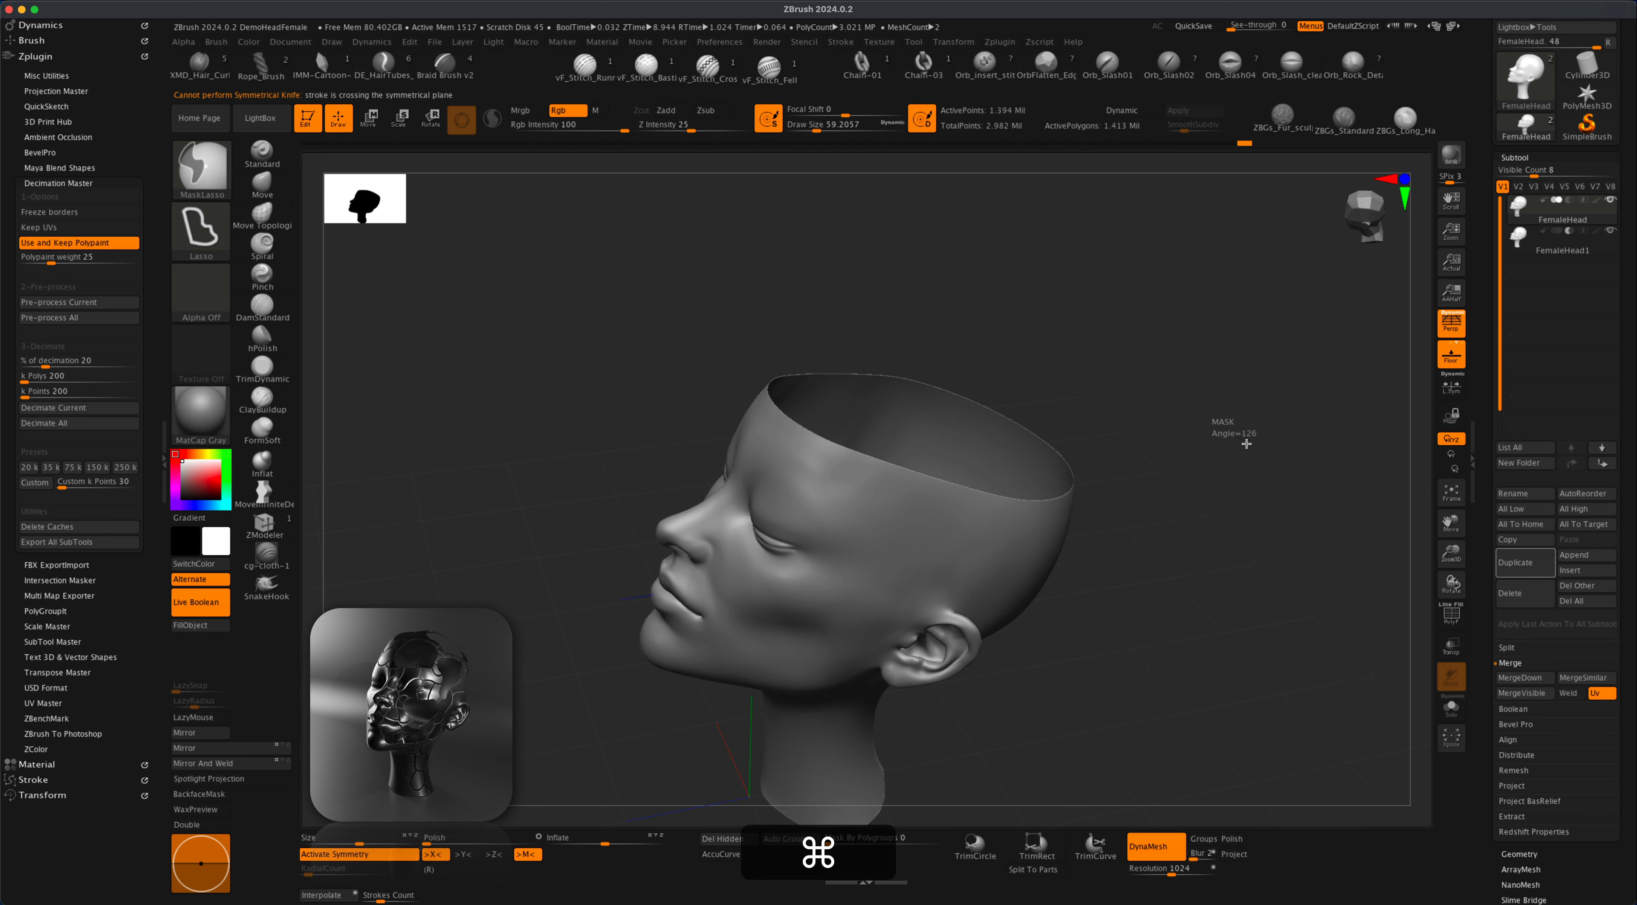
Undo the knife cut through the skull and set up one-sided brushing with symmetry off and a draw size of about 31
{"action": "key", "text": "super+z"}
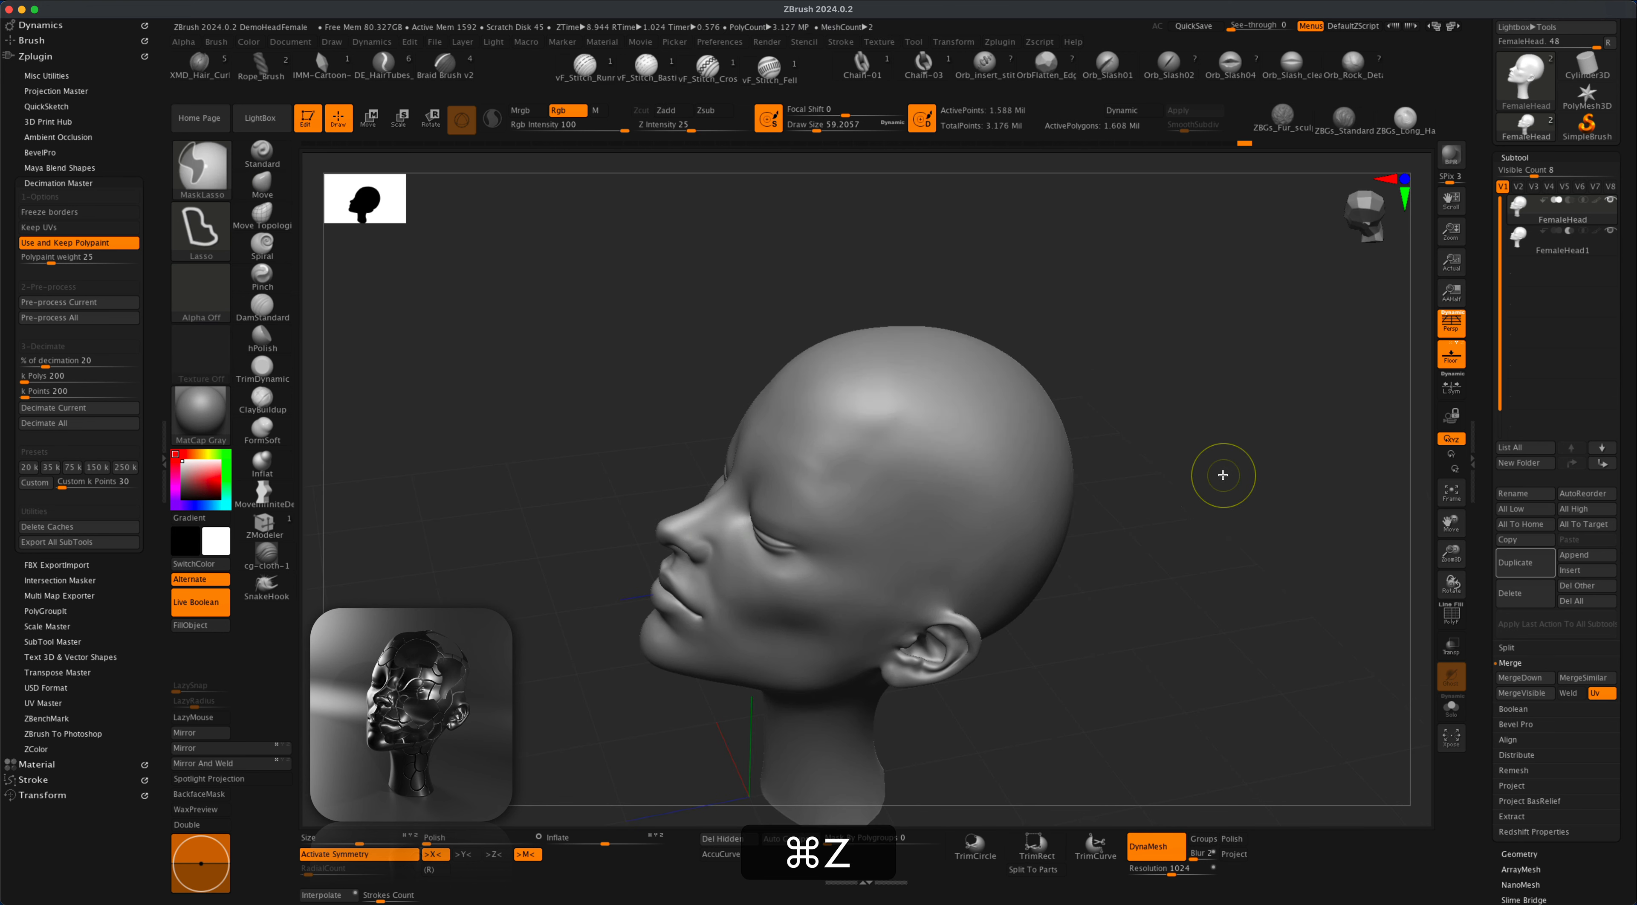
{"action": "mouse_move", "coordinate": [1224, 479]}
{"action": "left_mouse_down"}
{"action": "mouse_move", "coordinate": [1235, 460]}
{"action": "mouse_move", "coordinate": [1129, 577]}
{"action": "mouse_move", "coordinate": [1142, 559]}
{"action": "mouse_move", "coordinate": [1119, 562]}
{"action": "mouse_move", "coordinate": [1107, 533]}
{"action": "left_mouse_up"}
{"action": "key", "text": "alt"}
{"action": "key", "text": "s"}
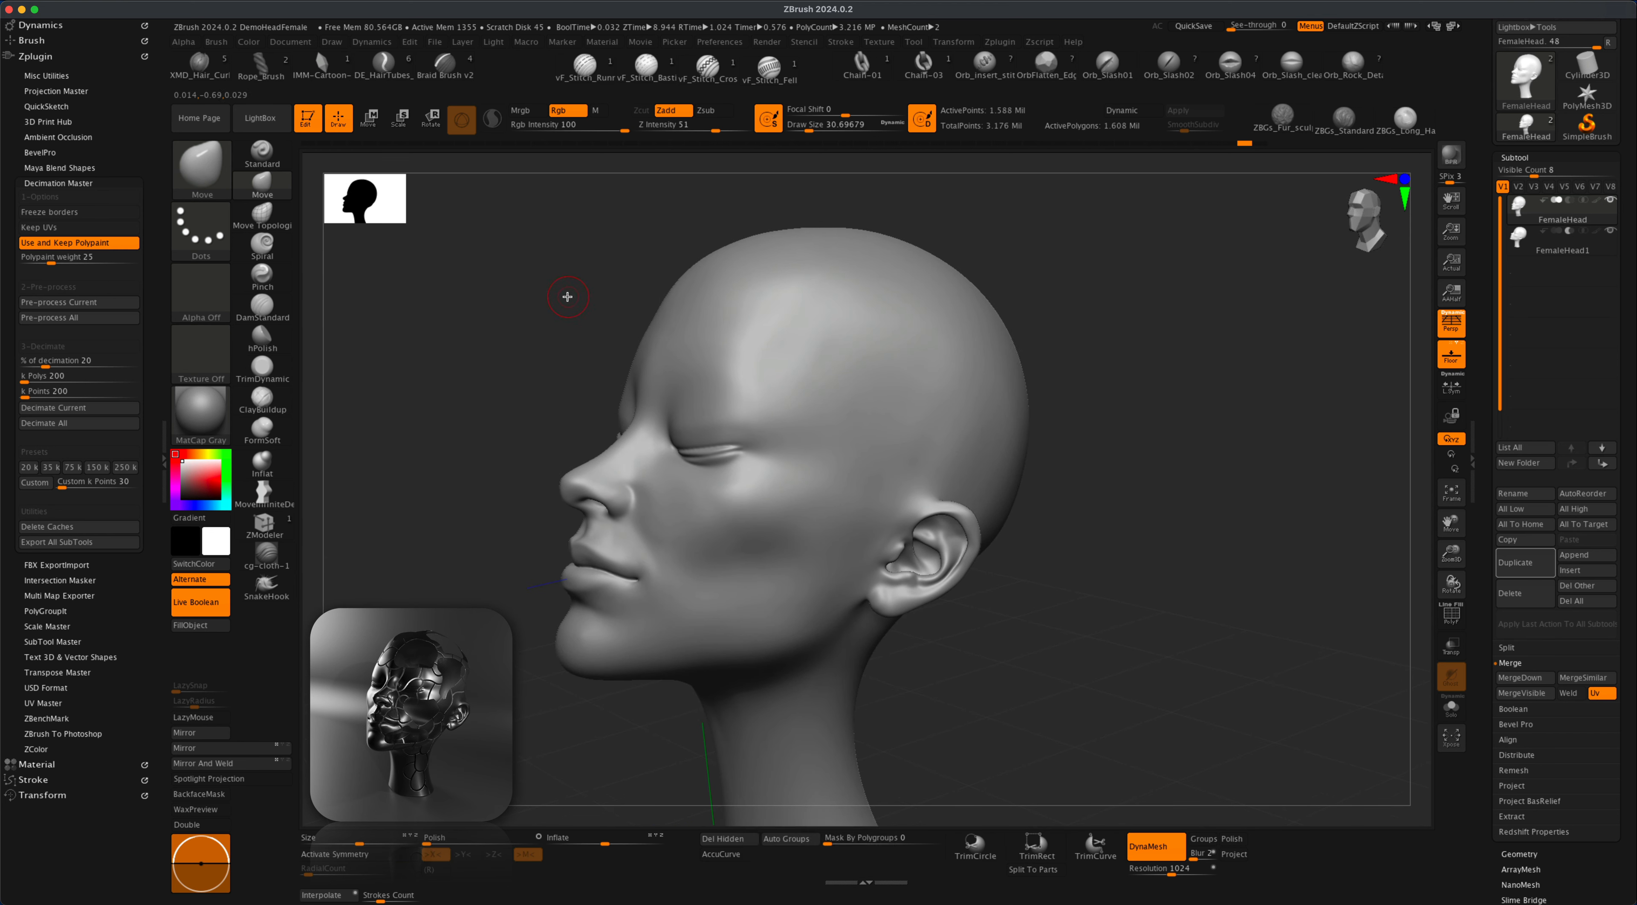
{"action": "left_click_drag", "start_coordinate": [1199, 490], "coordinate": [1221, 493], "text": "alt"}
{"action": "left_click_drag", "start_coordinate": [1103, 443], "coordinate": [1180, 460], "text": "alt"}
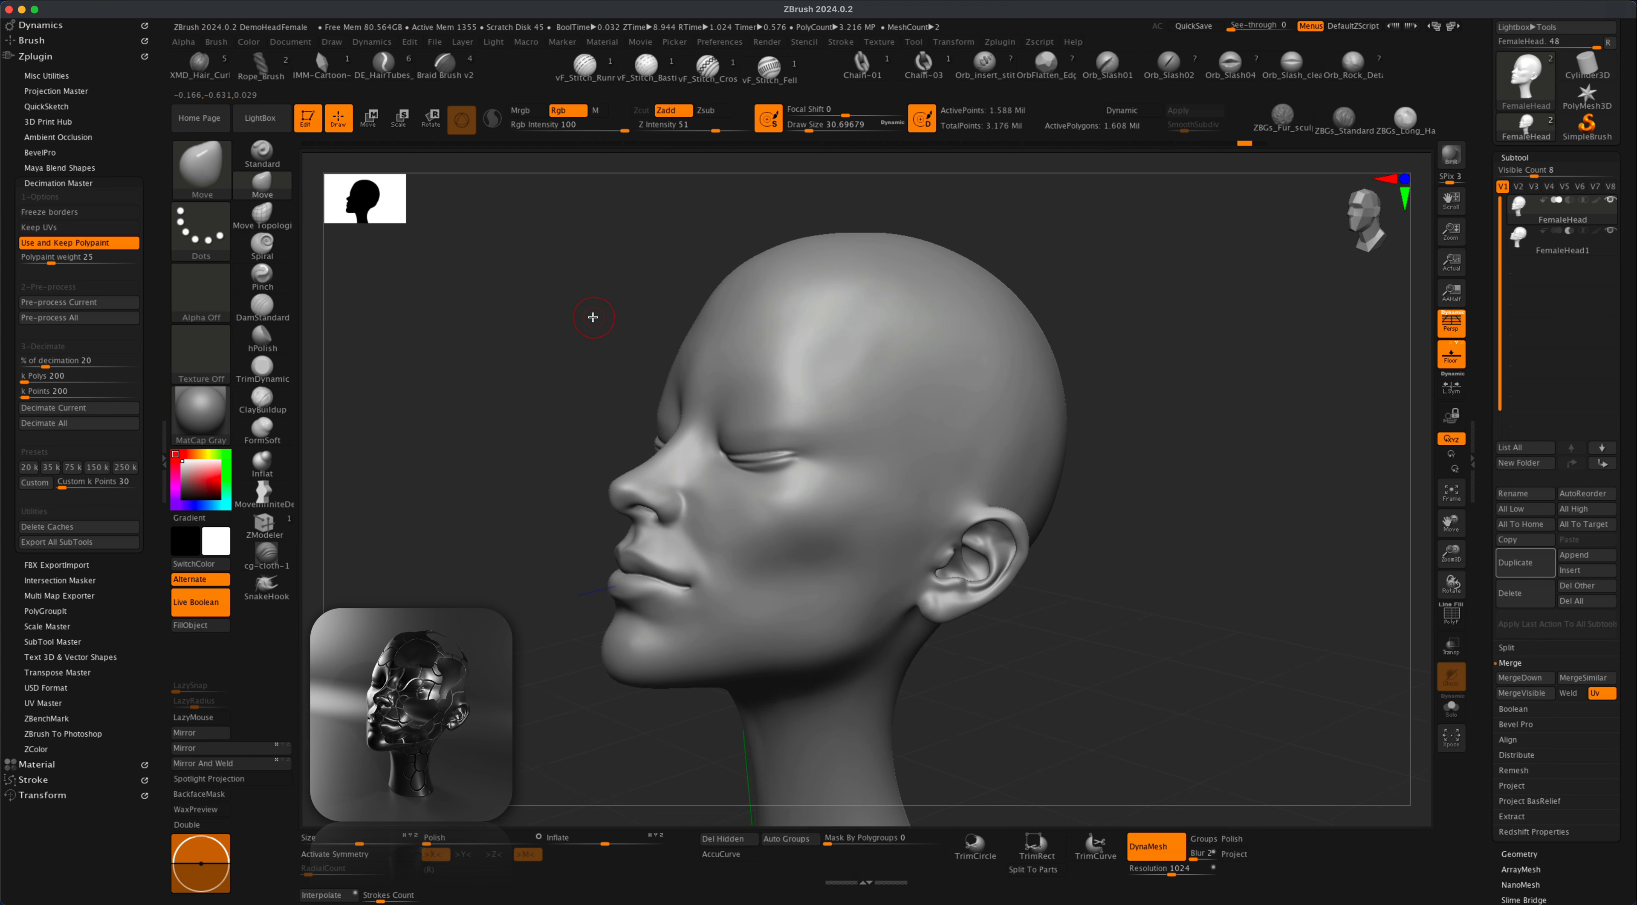
With the MaskPen brush and FreeHand stroke, mask one irregular patch on the temple and a rounded patch on the forehead
{"action": "left_click", "coordinate": [214, 171], "text": "super"}
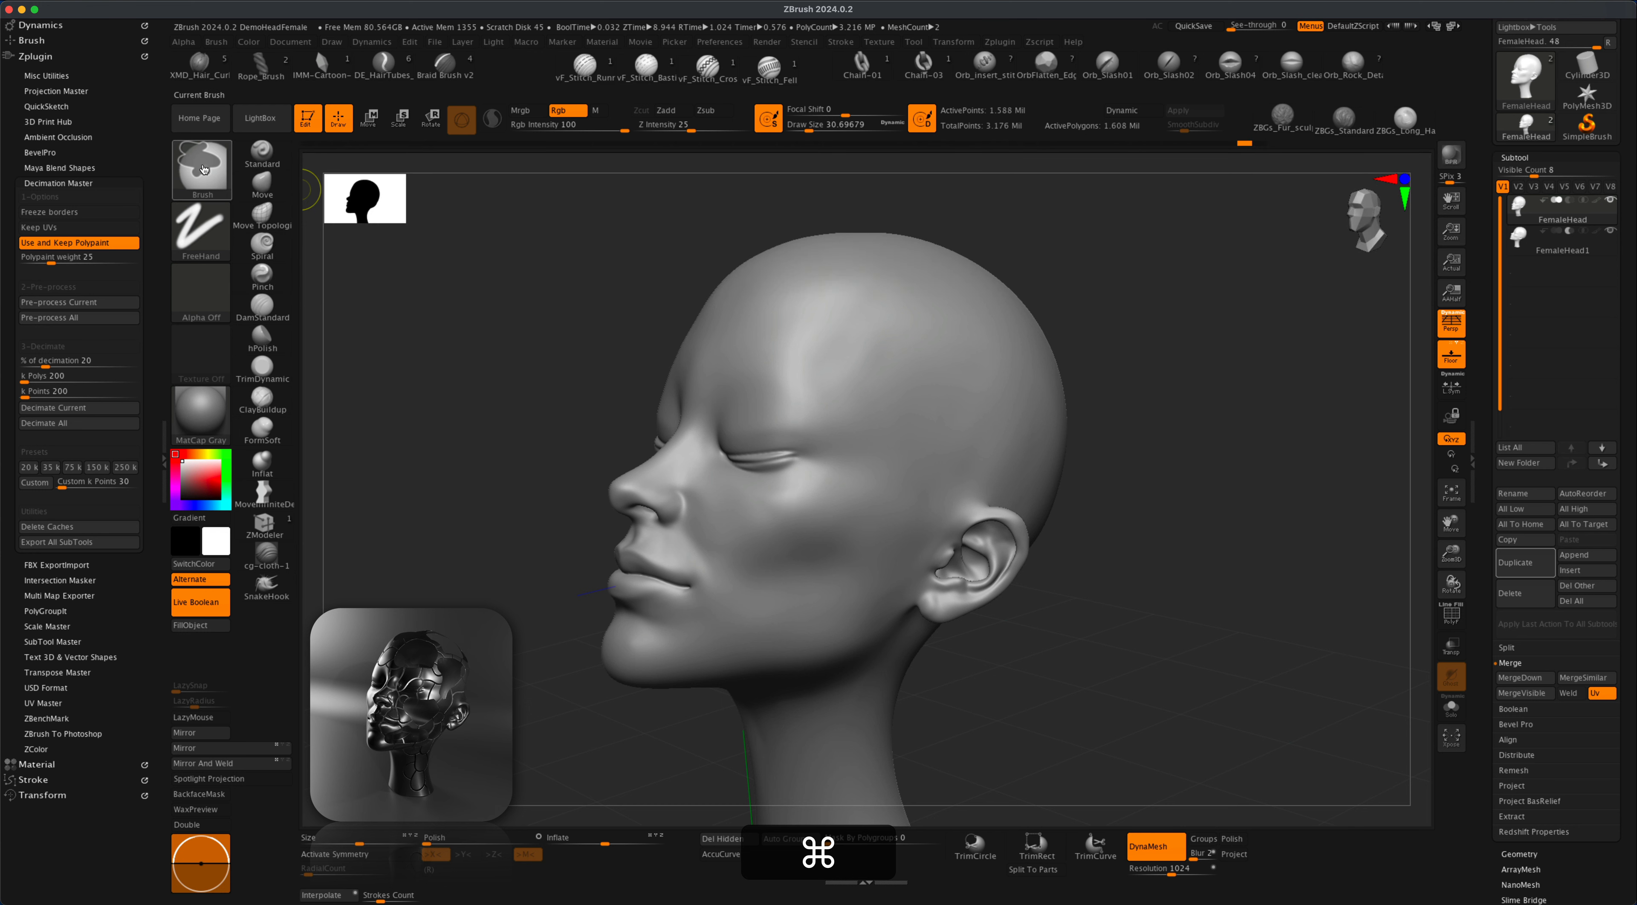
{"action": "mouse_move", "coordinate": [889, 394]}
{"action": "left_mouse_down", "text": "super"}
{"action": "mouse_move", "coordinate": [877, 479]}
{"action": "mouse_move", "coordinate": [983, 386]}
{"action": "left_mouse_up", "text": "super"}
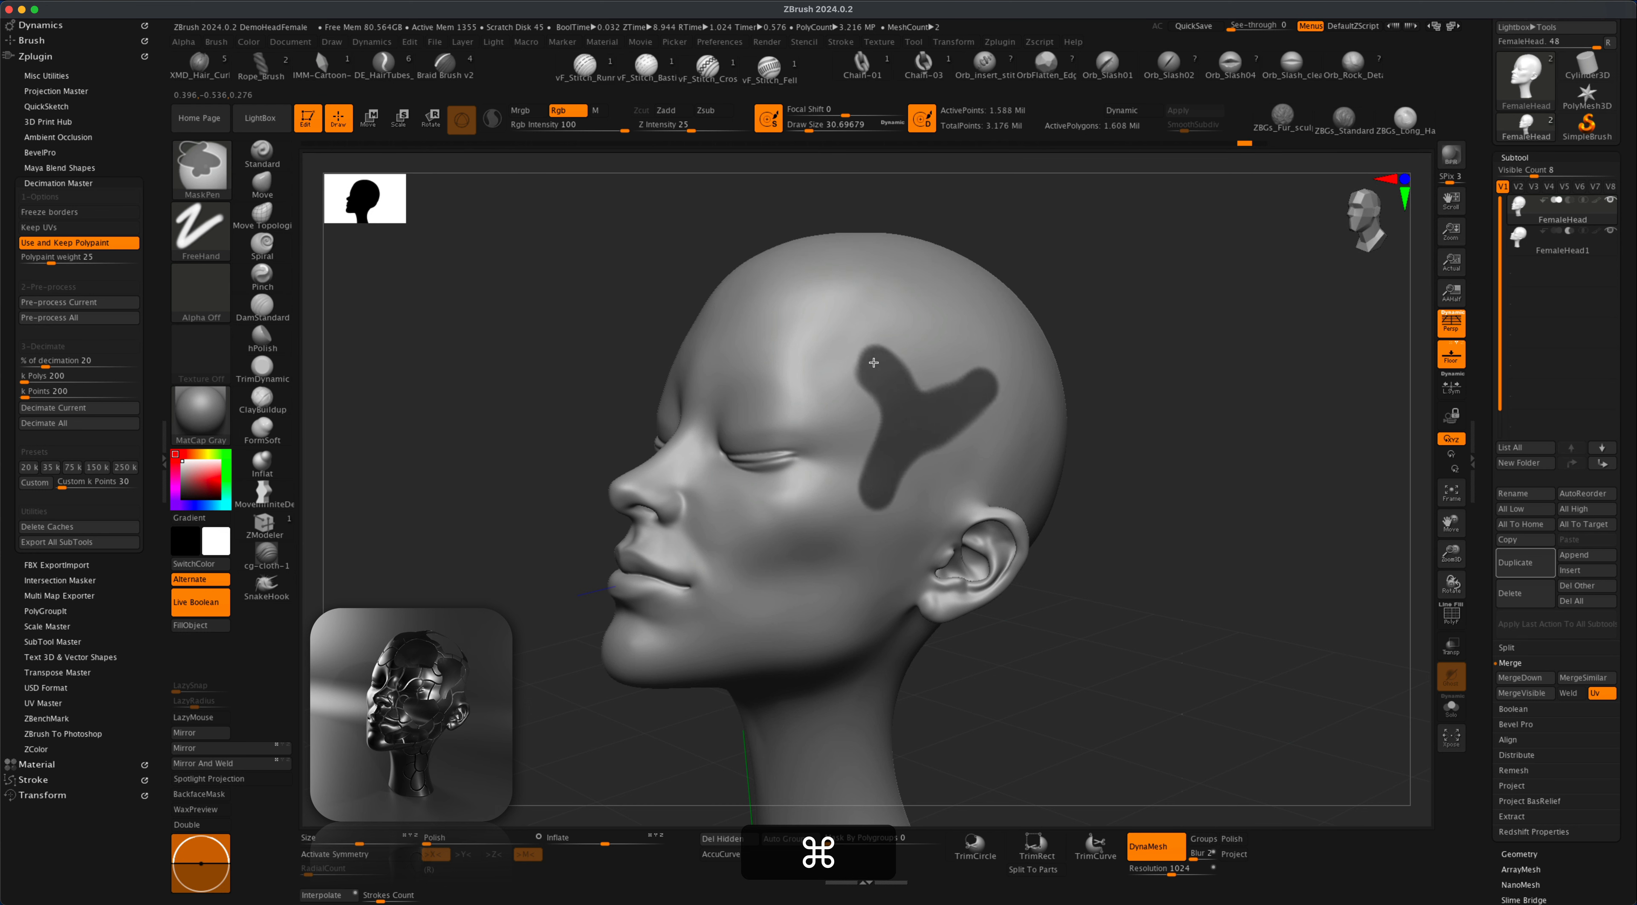
{"action": "left_click_drag", "start_coordinate": [873, 362], "coordinate": [975, 375], "text": "super"}
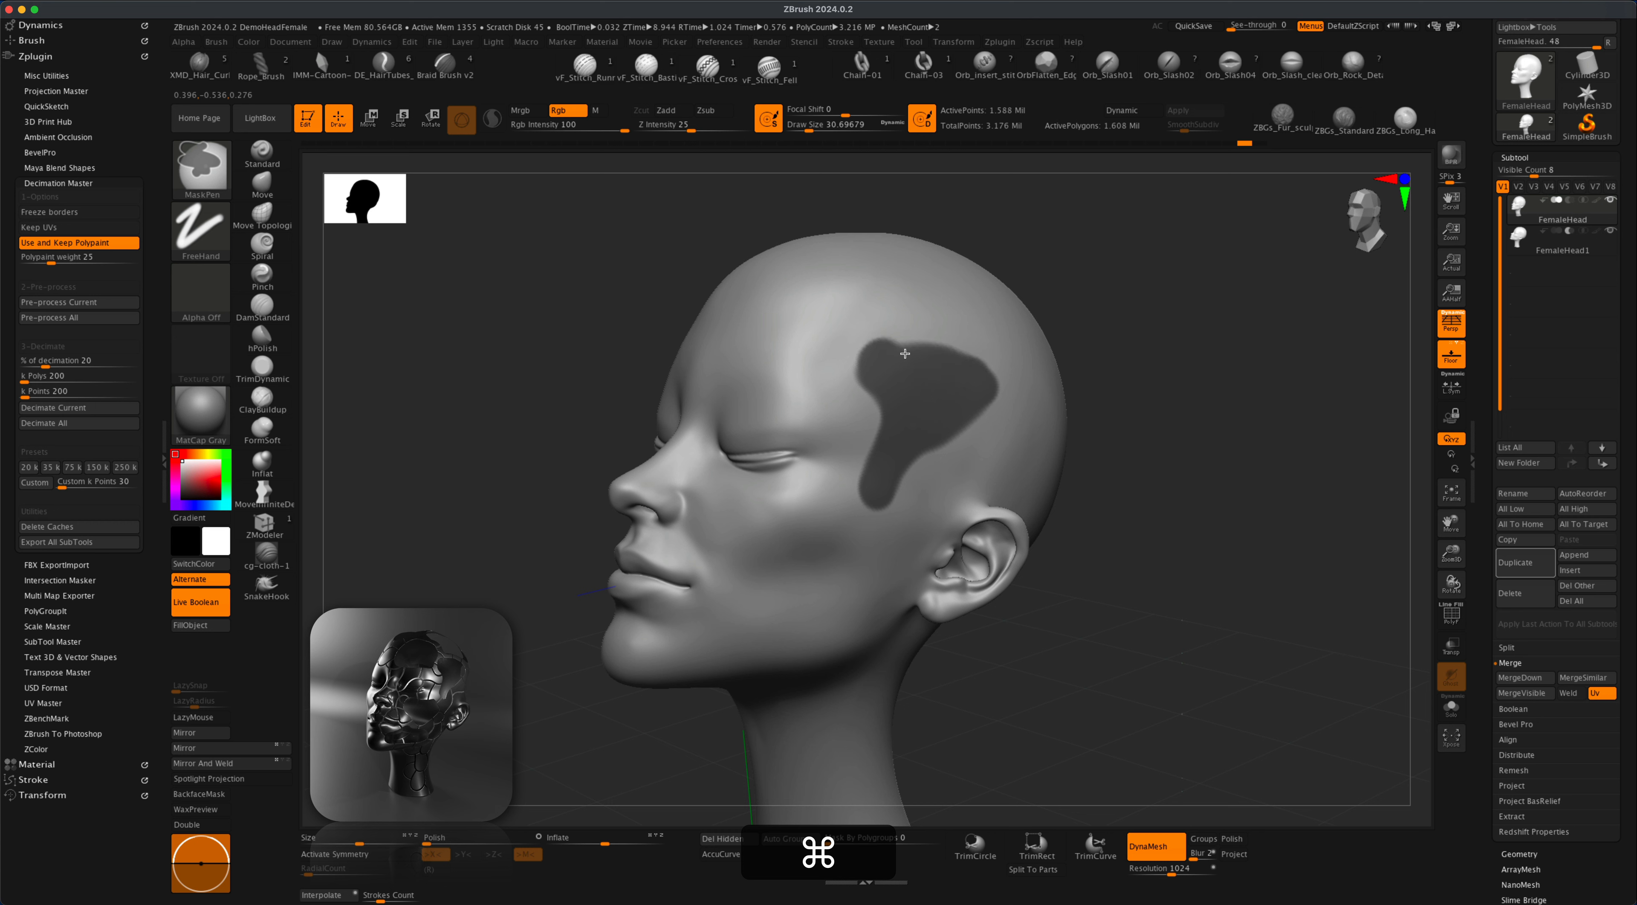
{"action": "mouse_move", "coordinate": [1144, 421]}
{"action": "left_mouse_down"}
{"action": "mouse_move", "coordinate": [1151, 437]}
{"action": "mouse_move", "coordinate": [1126, 428]}
{"action": "left_mouse_up"}
{"action": "key", "text": "super"}
{"action": "mouse_move", "coordinate": [848, 316]}
{"action": "left_mouse_down", "text": "super"}
{"action": "mouse_move", "coordinate": [817, 371]}
{"action": "mouse_move", "coordinate": [712, 337]}
{"action": "mouse_move", "coordinate": [824, 301]}
{"action": "mouse_move", "coordinate": [753, 325]}
{"action": "left_mouse_up", "text": "super"}
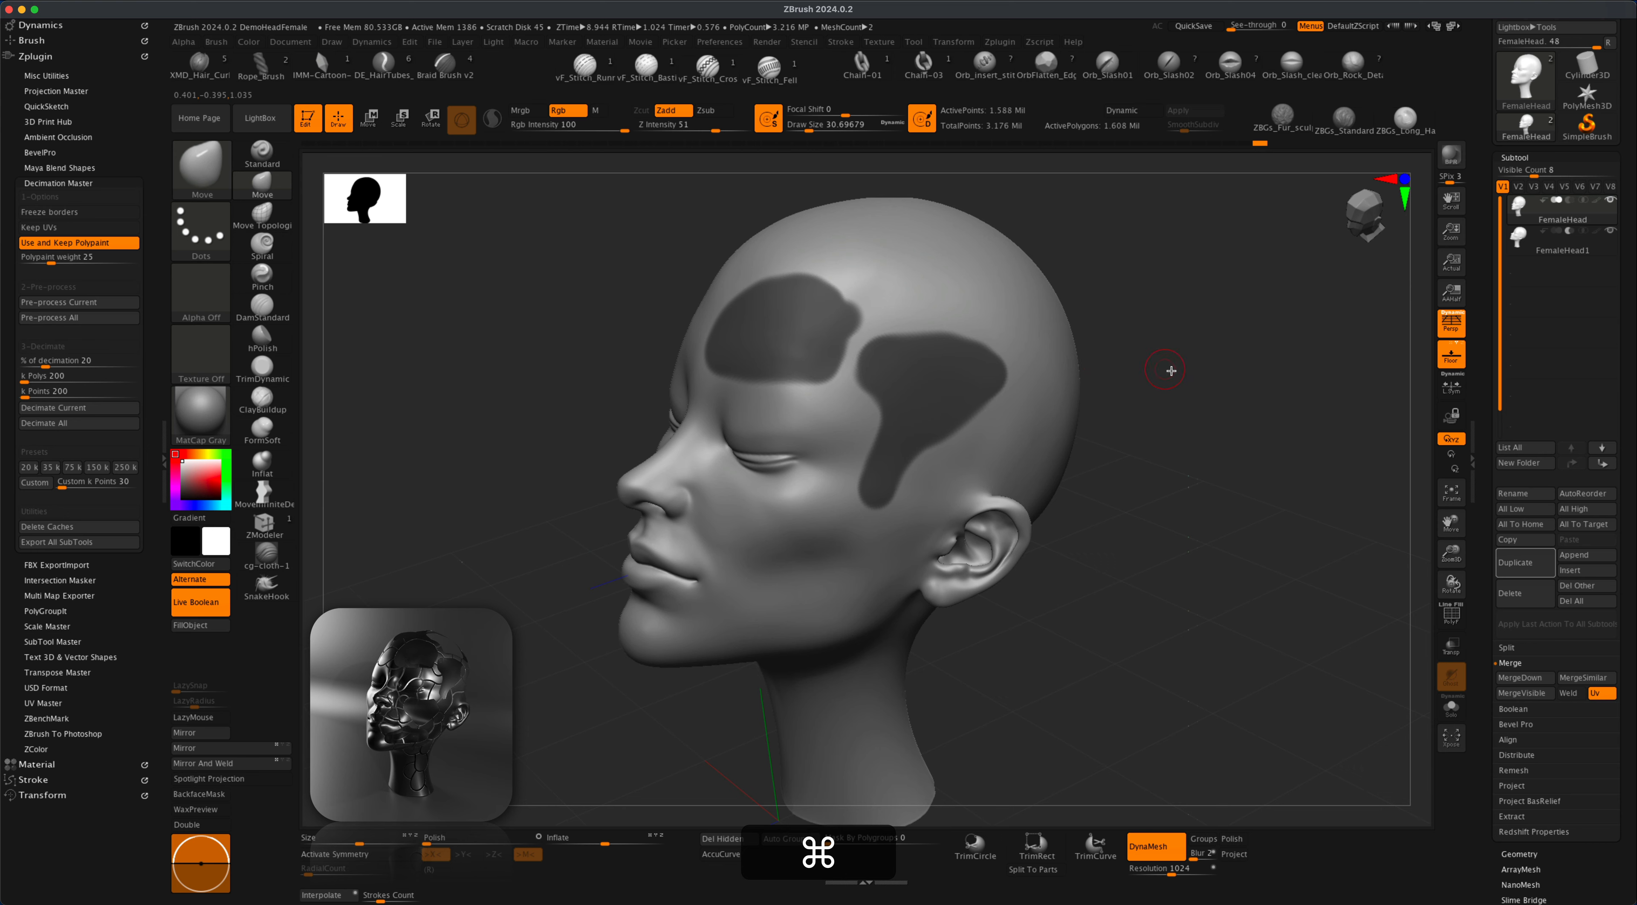
Mask an elongated patch along the upper side of the skull, undoing the first attempt and repainting it
{"action": "mouse_move", "coordinate": [1170, 366]}
{"action": "left_mouse_down"}
{"action": "mouse_move", "coordinate": [1206, 383]}
{"action": "mouse_move", "coordinate": [1080, 382]}
{"action": "left_mouse_up"}
{"action": "key", "text": "super"}
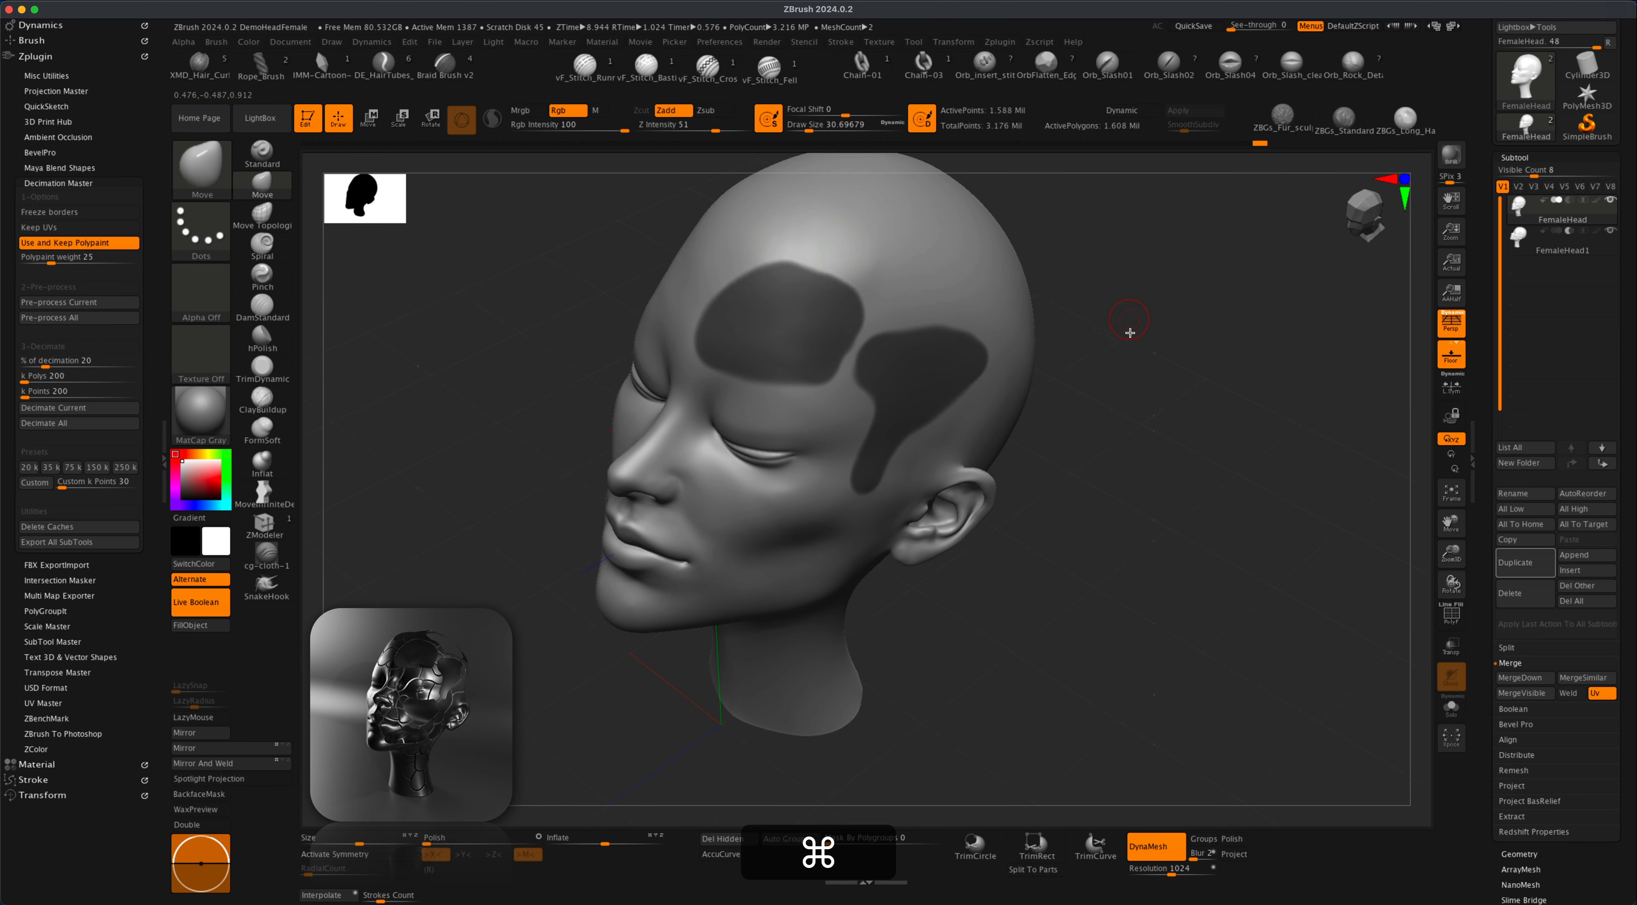
{"action": "left_click_drag", "start_coordinate": [1129, 332], "coordinate": [1111, 351]}
{"action": "mouse_move", "coordinate": [827, 230]}
{"action": "left_mouse_down", "text": "super"}
{"action": "mouse_move", "coordinate": [884, 284]}
{"action": "mouse_move", "coordinate": [1015, 227]}
{"action": "mouse_move", "coordinate": [982, 196]}
{"action": "left_mouse_up", "text": "super"}
{"action": "key", "text": "super+z"}
{"action": "left_click_drag", "start_coordinate": [1138, 305], "coordinate": [1109, 303]}
{"action": "mouse_move", "coordinate": [852, 241]}
{"action": "left_mouse_down", "text": "super"}
{"action": "mouse_move", "coordinate": [913, 291]}
{"action": "mouse_move", "coordinate": [1013, 243]}
{"action": "mouse_move", "coordinate": [918, 256]}
{"action": "left_mouse_up", "text": "super"}
Mask a rounded patch on the cheek and trim the edges of the cheek and temple masks
{"action": "left_click_drag", "start_coordinate": [1176, 330], "coordinate": [1129, 254]}
{"action": "left_click_drag", "start_coordinate": [831, 477], "coordinate": [837, 489], "text": "super"}
{"action": "left_click_drag", "start_coordinate": [1045, 517], "coordinate": [949, 491]}
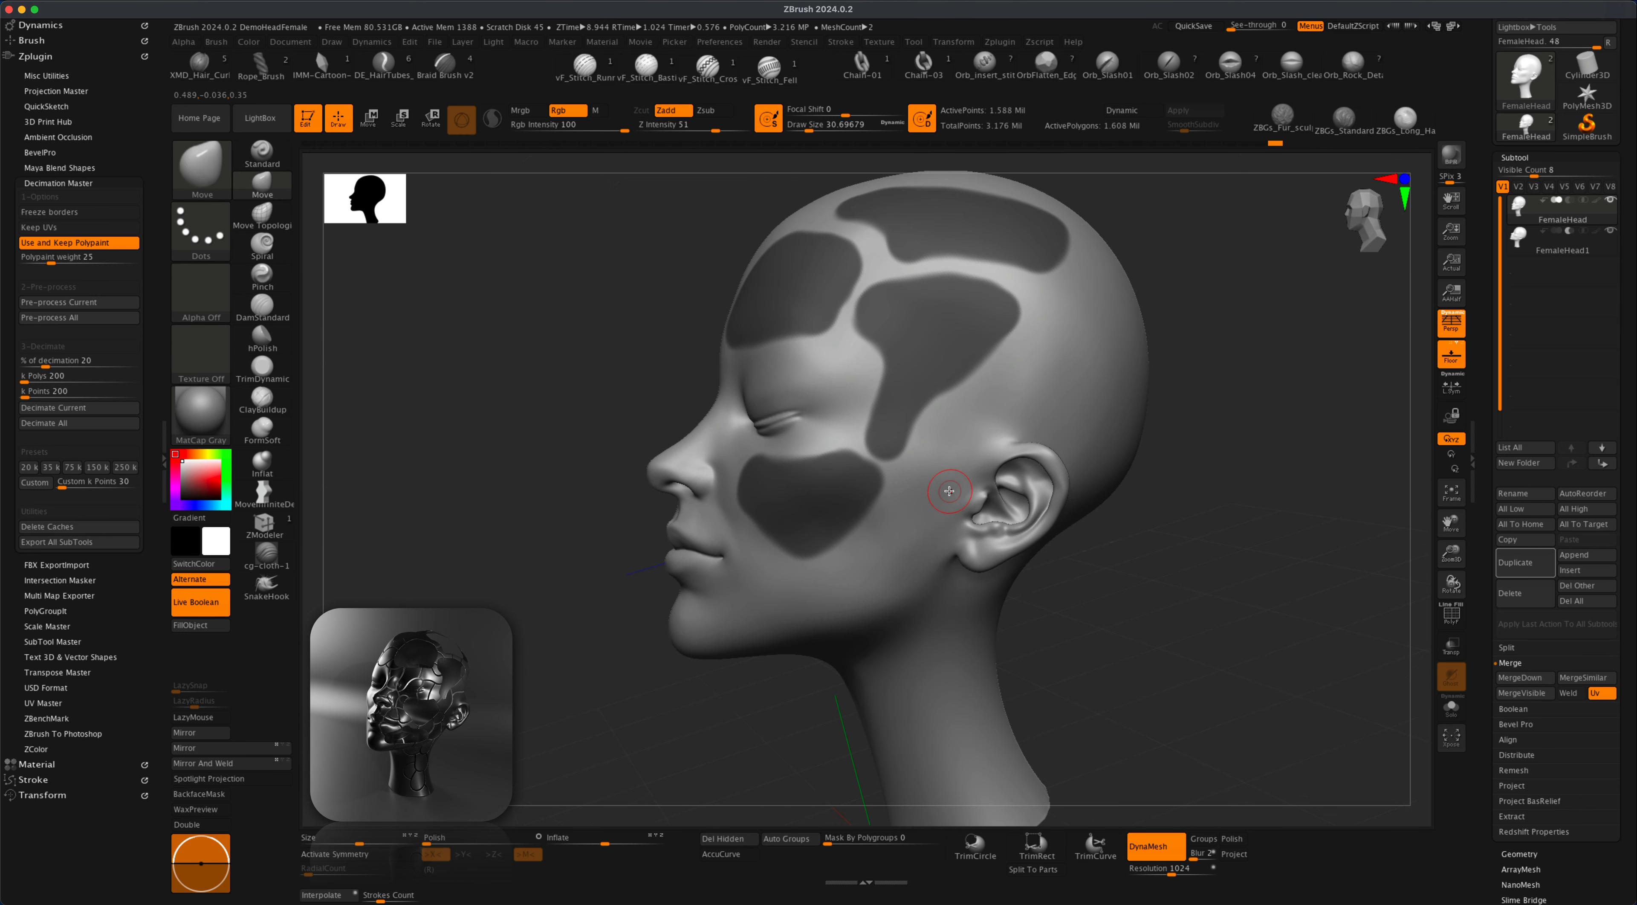
{"action": "key", "text": "super"}
{"action": "key", "text": "alt+super"}
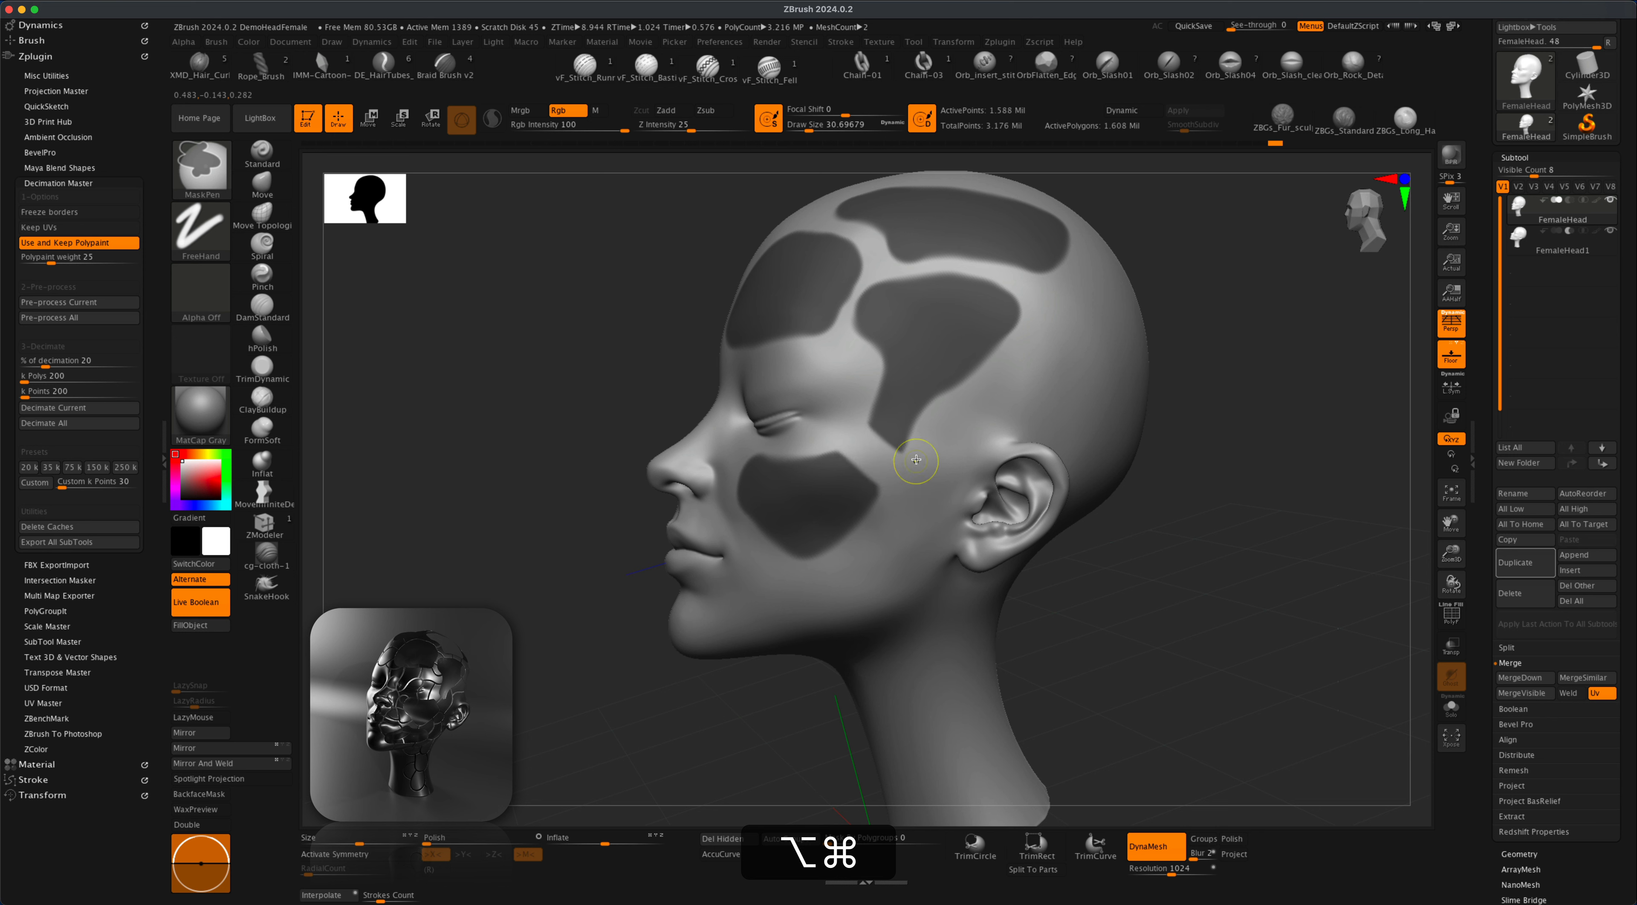
Mask a large oval patch behind and above the ear and a narrow patch along the jawline
{"action": "left_click_drag", "start_coordinate": [1242, 473], "coordinate": [1138, 468]}
{"action": "mouse_move", "coordinate": [1044, 396]}
{"action": "left_mouse_down", "text": "super"}
{"action": "mouse_move", "coordinate": [1077, 416]}
{"action": "mouse_move", "coordinate": [1161, 407]}
{"action": "mouse_move", "coordinate": [1172, 274]}
{"action": "mouse_move", "coordinate": [1036, 356]}
{"action": "mouse_move", "coordinate": [1106, 437]}
{"action": "mouse_move", "coordinate": [1169, 305]}
{"action": "mouse_move", "coordinate": [1172, 341]}
{"action": "left_mouse_up", "text": "super"}
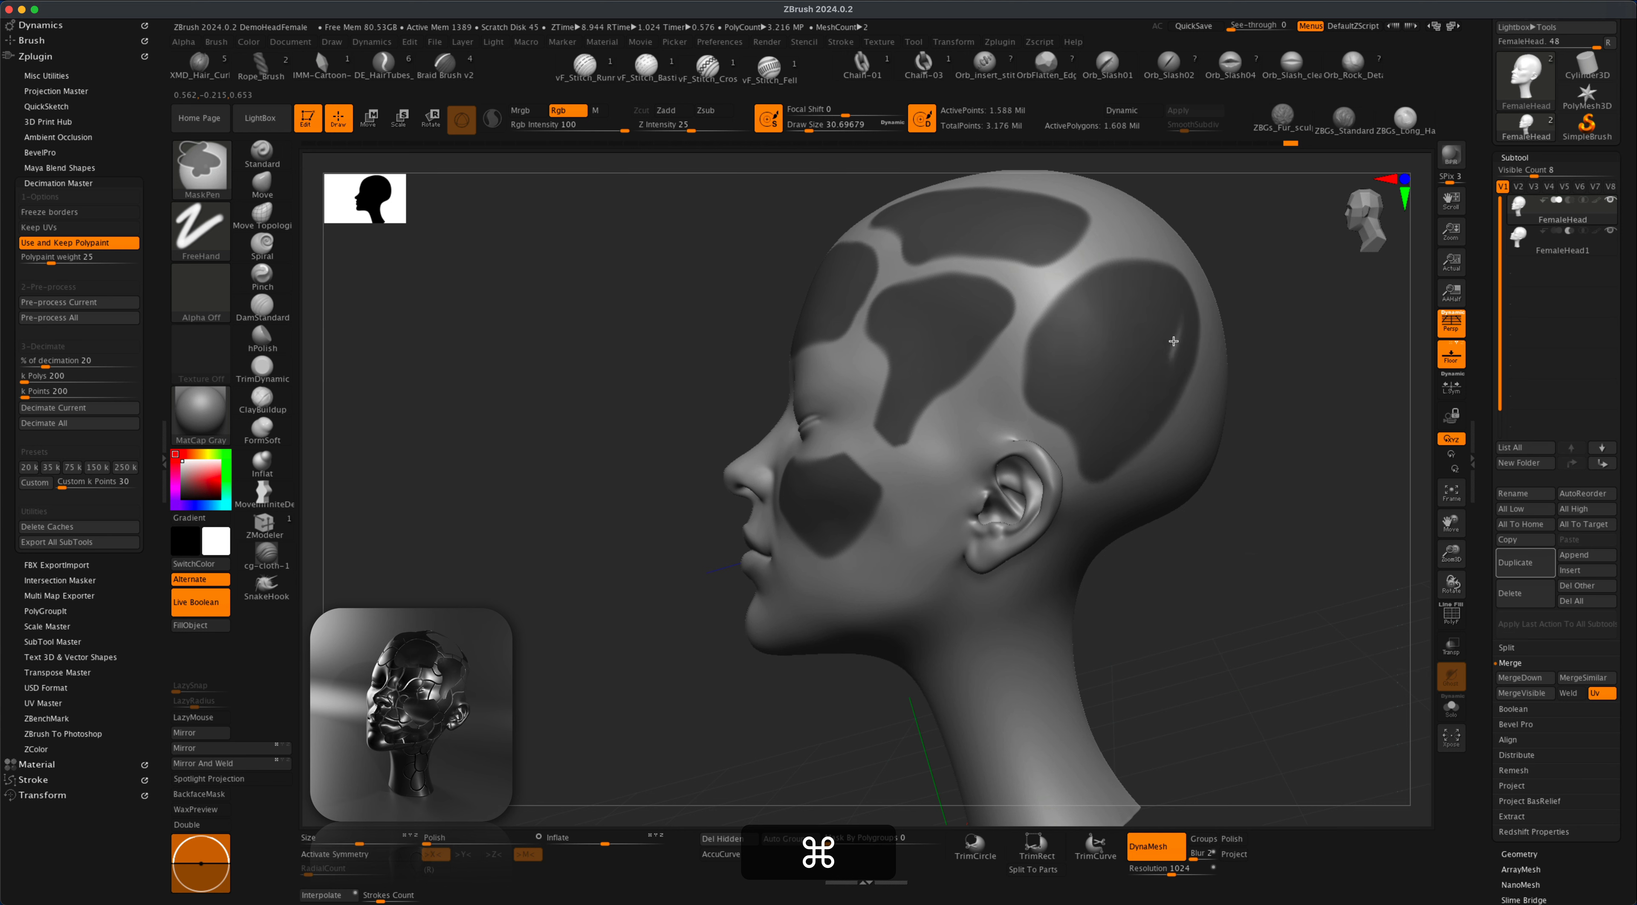
{"action": "left_click_drag", "start_coordinate": [1249, 483], "coordinate": [1348, 477]}
{"action": "mouse_move", "coordinate": [731, 626]}
{"action": "left_mouse_down", "text": "super"}
{"action": "mouse_move", "coordinate": [861, 622]}
{"action": "mouse_move", "coordinate": [731, 639]}
{"action": "left_mouse_up", "text": "super"}
Mask additional patches on the crown, including an elongated one above the forehead, filling in its centre
{"action": "left_click_drag", "start_coordinate": [1036, 600], "coordinate": [1049, 714]}
{"action": "mouse_move", "coordinate": [1008, 334]}
{"action": "left_mouse_down", "text": "super"}
{"action": "mouse_move", "coordinate": [1037, 363]}
{"action": "mouse_move", "coordinate": [988, 339]}
{"action": "left_mouse_up", "text": "super"}
{"action": "mouse_move", "coordinate": [1181, 611]}
{"action": "left_mouse_down", "text": "shift"}
{"action": "mouse_move", "coordinate": [1181, 474]}
{"action": "mouse_move", "coordinate": [1144, 540]}
{"action": "left_mouse_up", "text": "shift"}
{"action": "left_click_drag", "start_coordinate": [872, 320], "coordinate": [832, 290], "text": "super"}
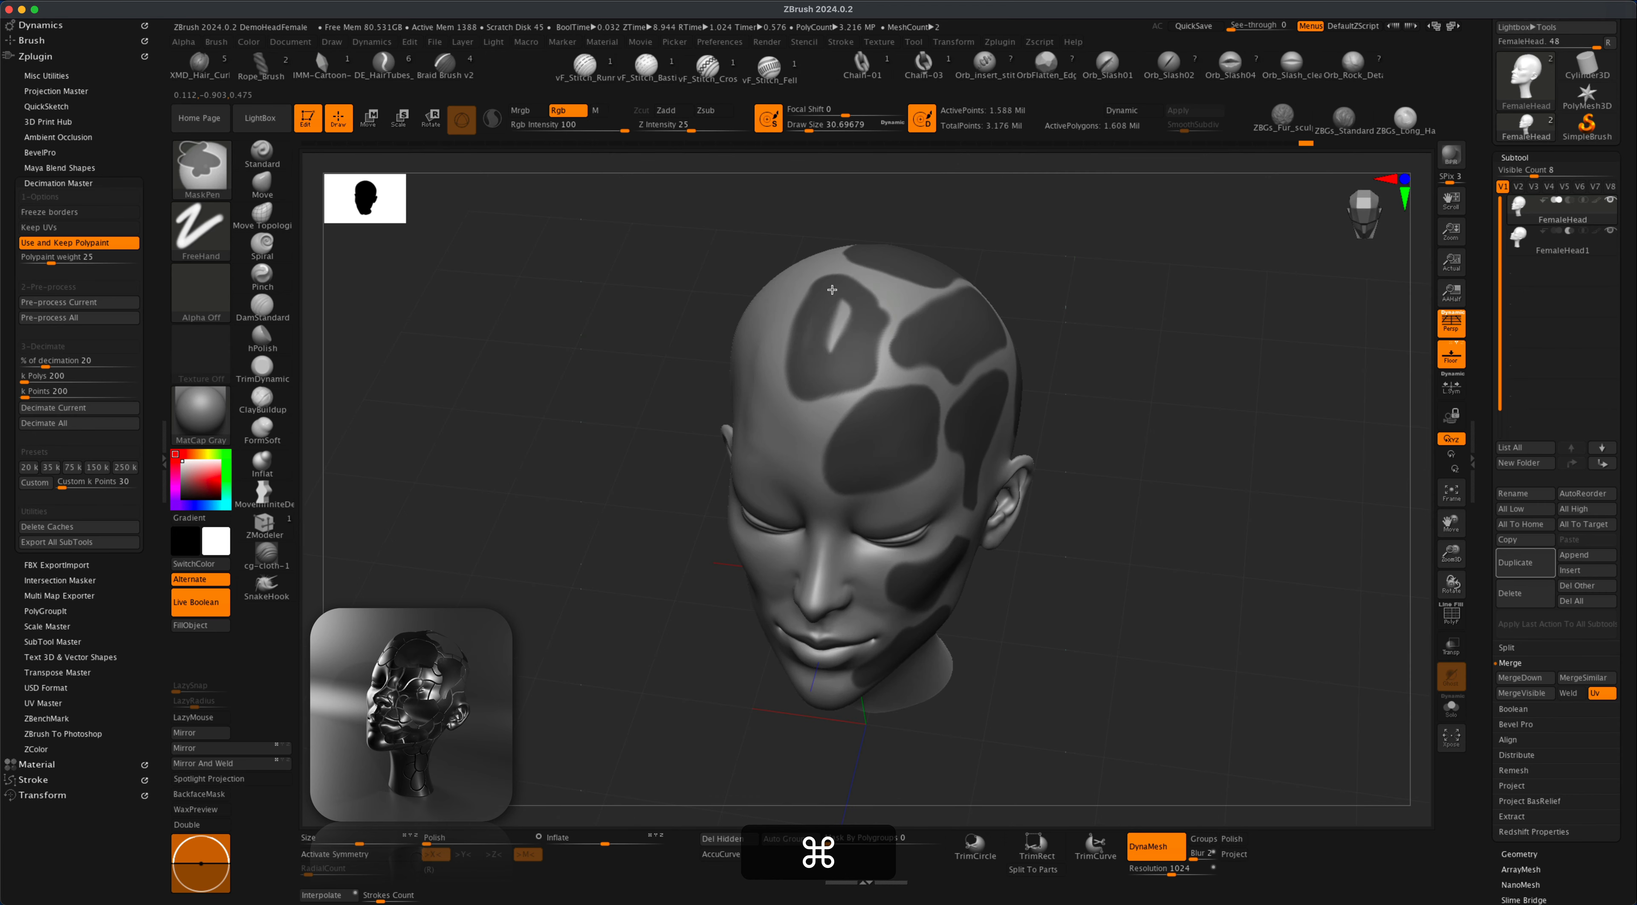
{"action": "left_click_drag", "start_coordinate": [1149, 454], "coordinate": [1203, 435]}
{"action": "left_click_drag", "start_coordinate": [995, 374], "coordinate": [1124, 421]}
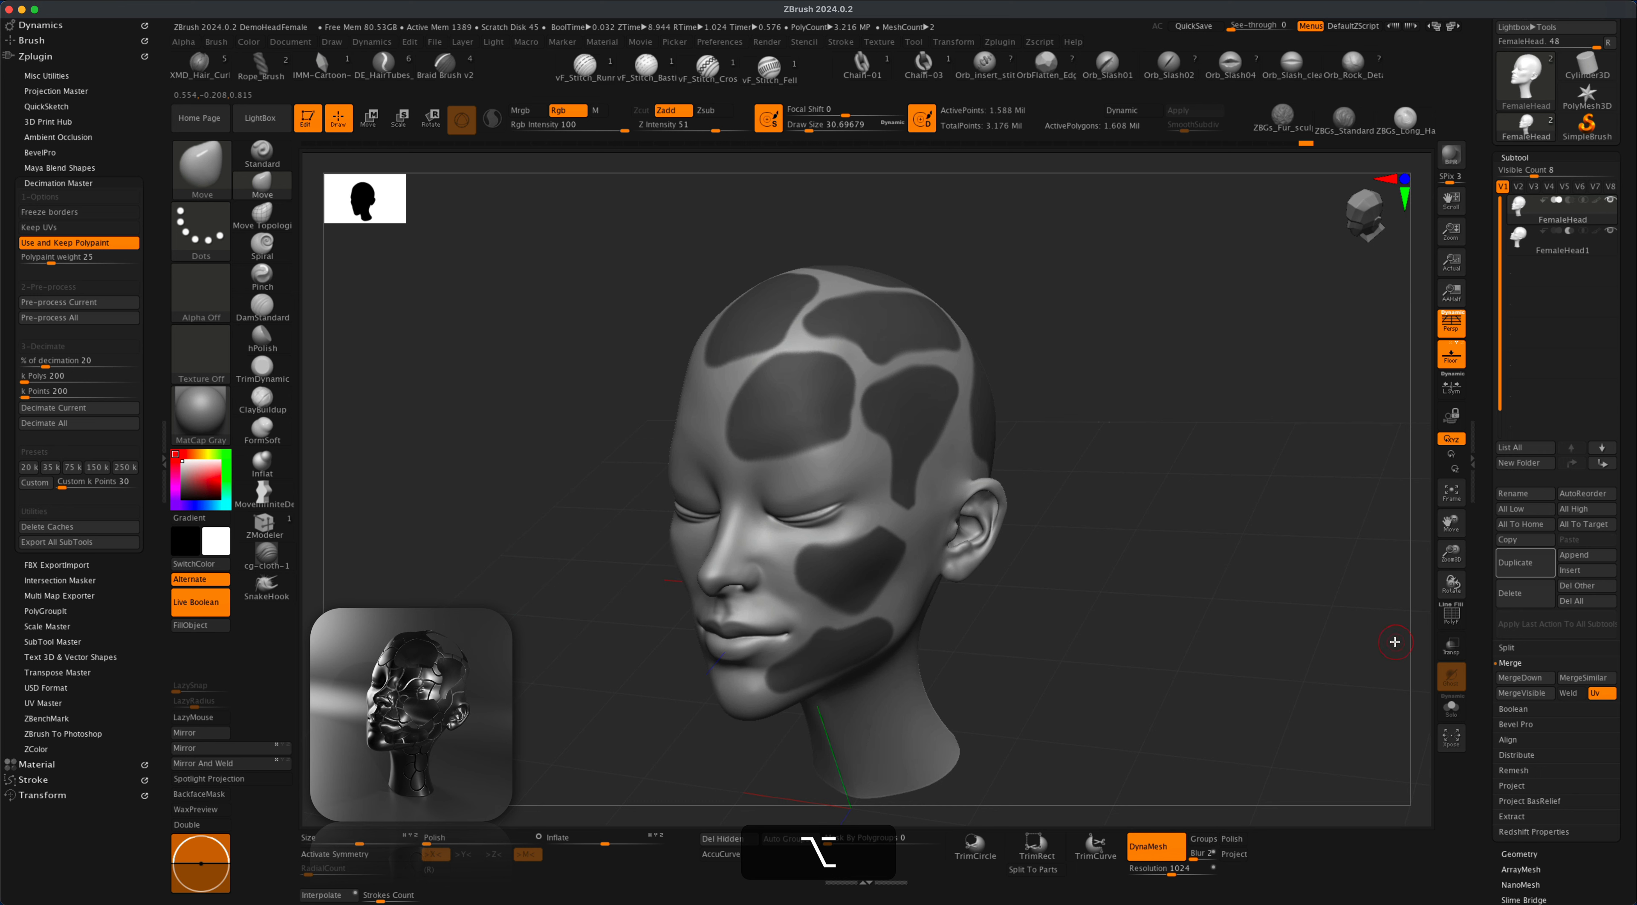
Extract the masked patches as a new subtool, double-sided with a thickness of about 0.066, and clear the mask
{"action": "left_click", "coordinate": [1519, 816]}
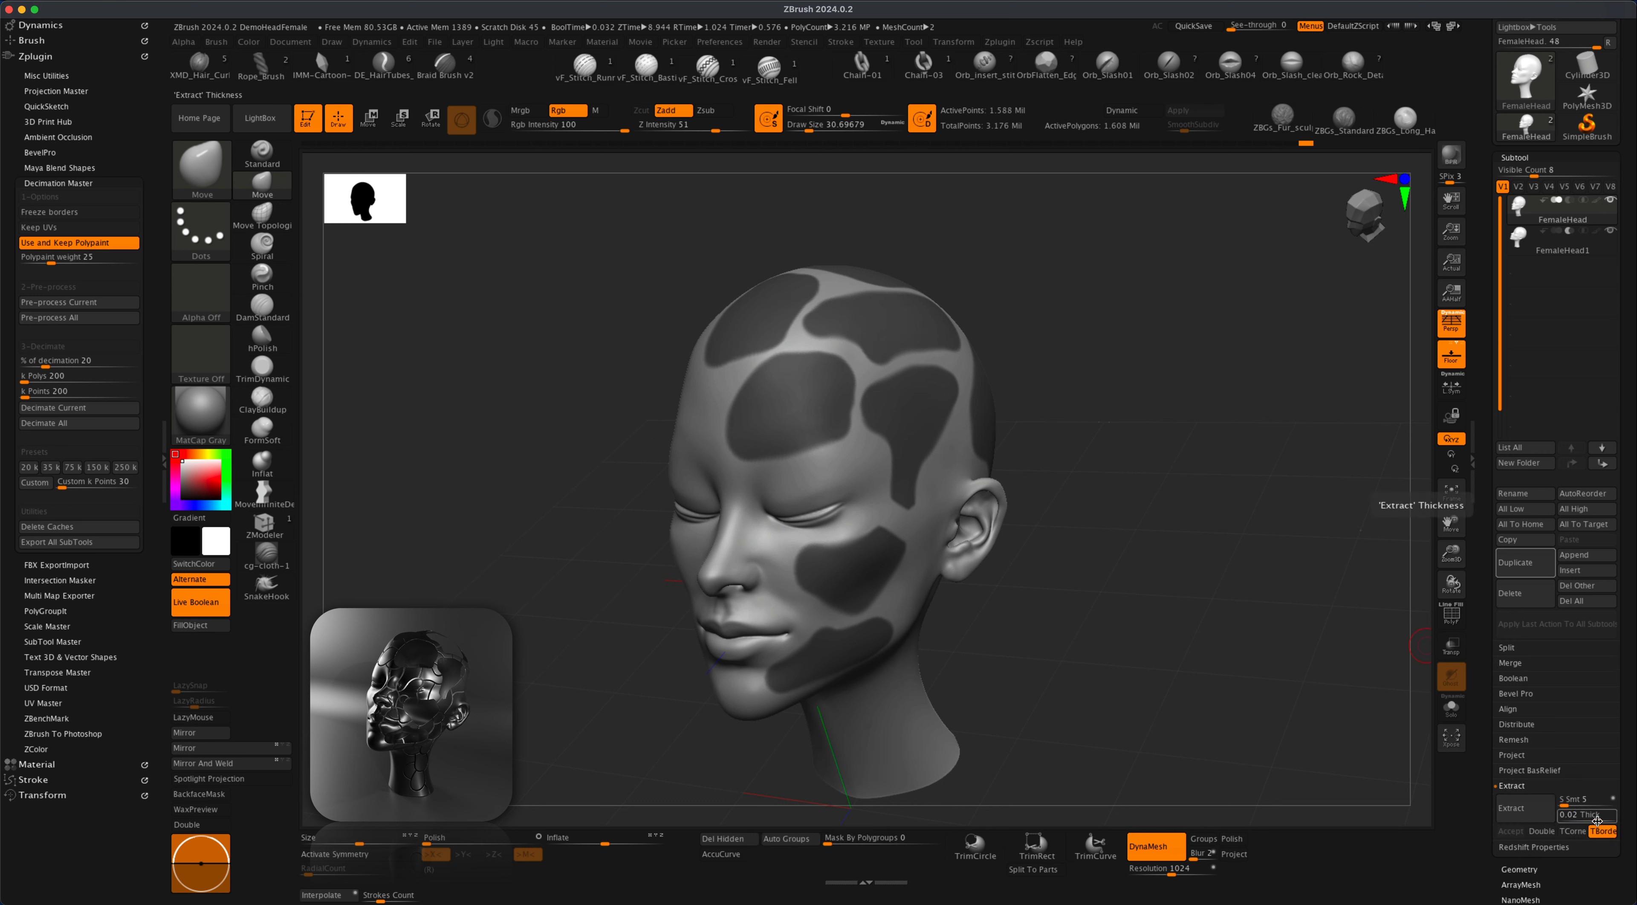
{"action": "left_click", "coordinate": [1549, 833]}
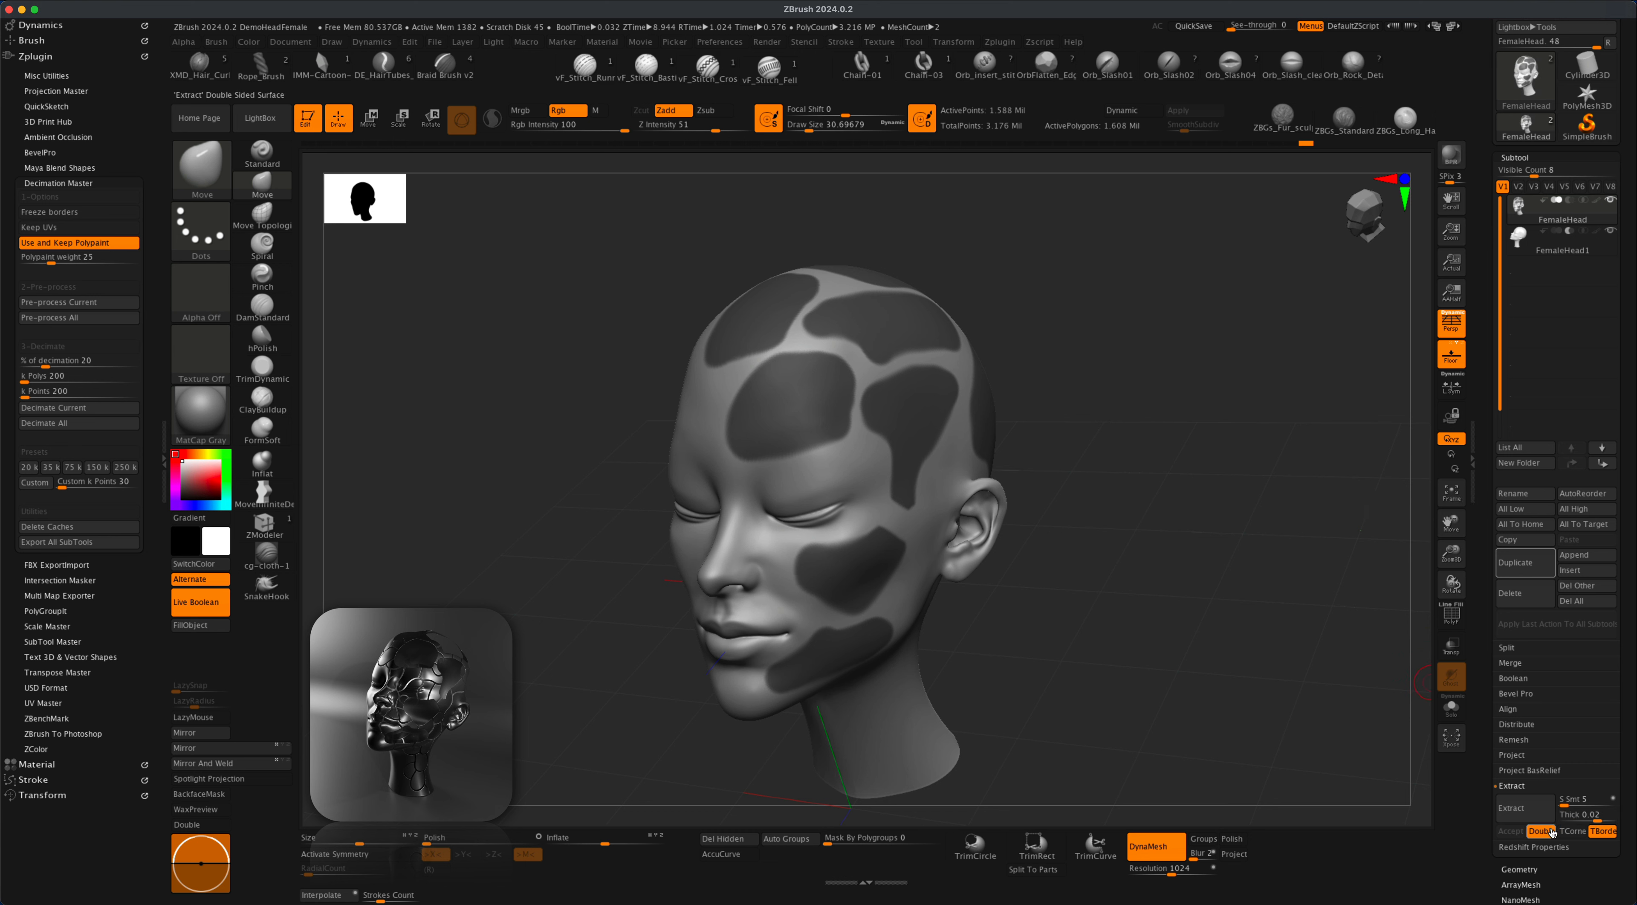
{"action": "left_click_drag", "start_coordinate": [1597, 818], "coordinate": [1598, 819]}
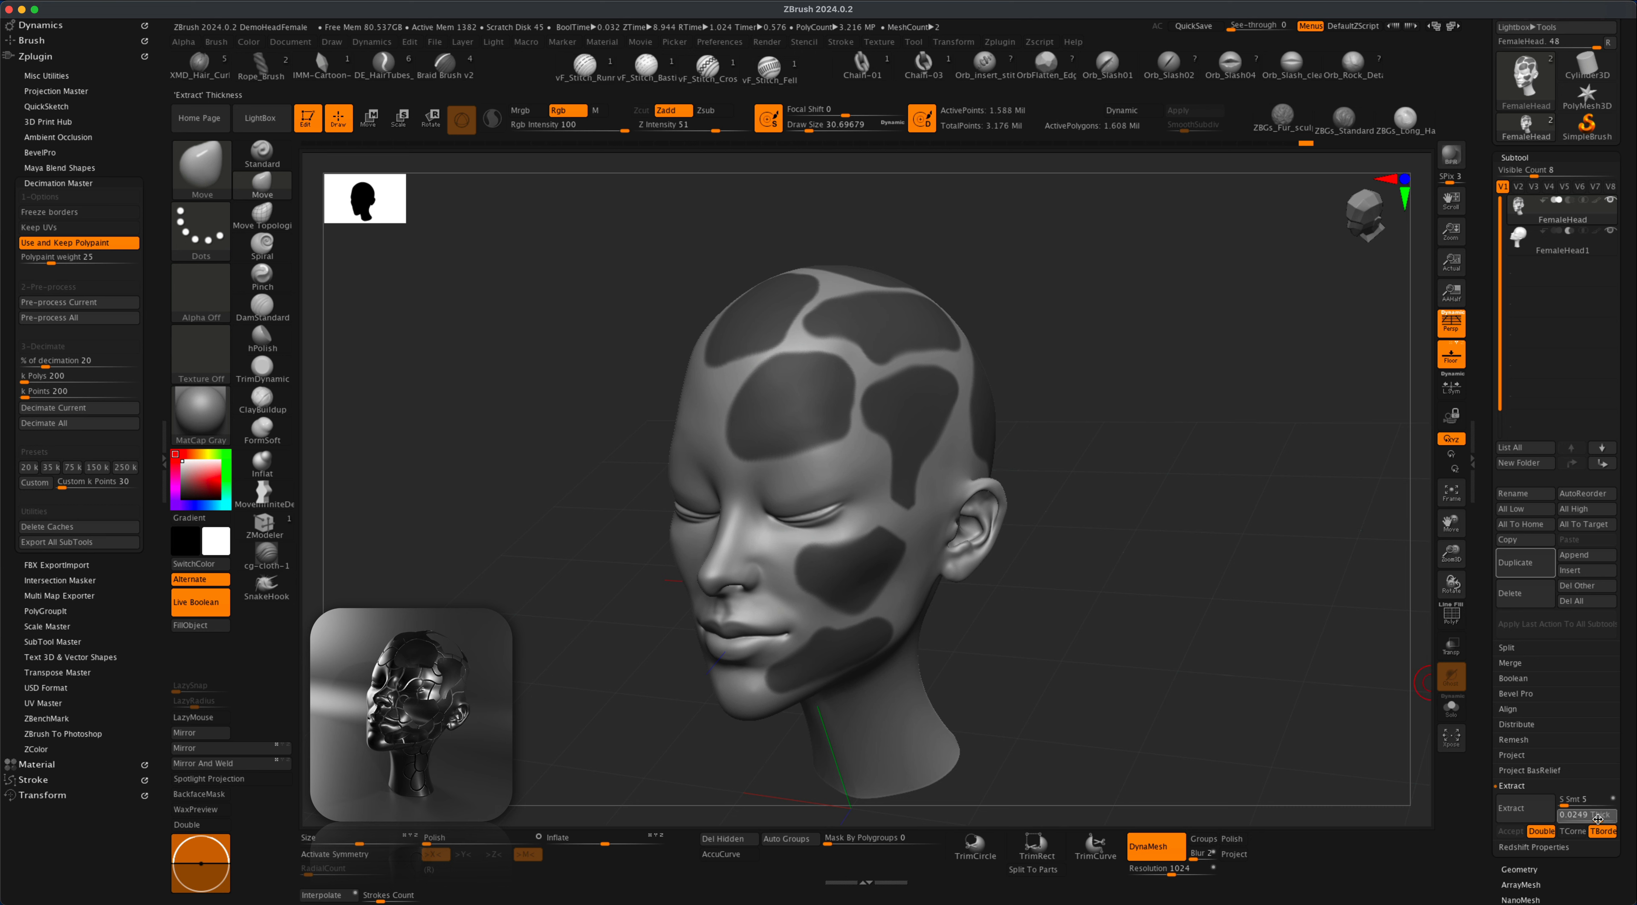
{"action": "left_click", "coordinate": [1528, 807]}
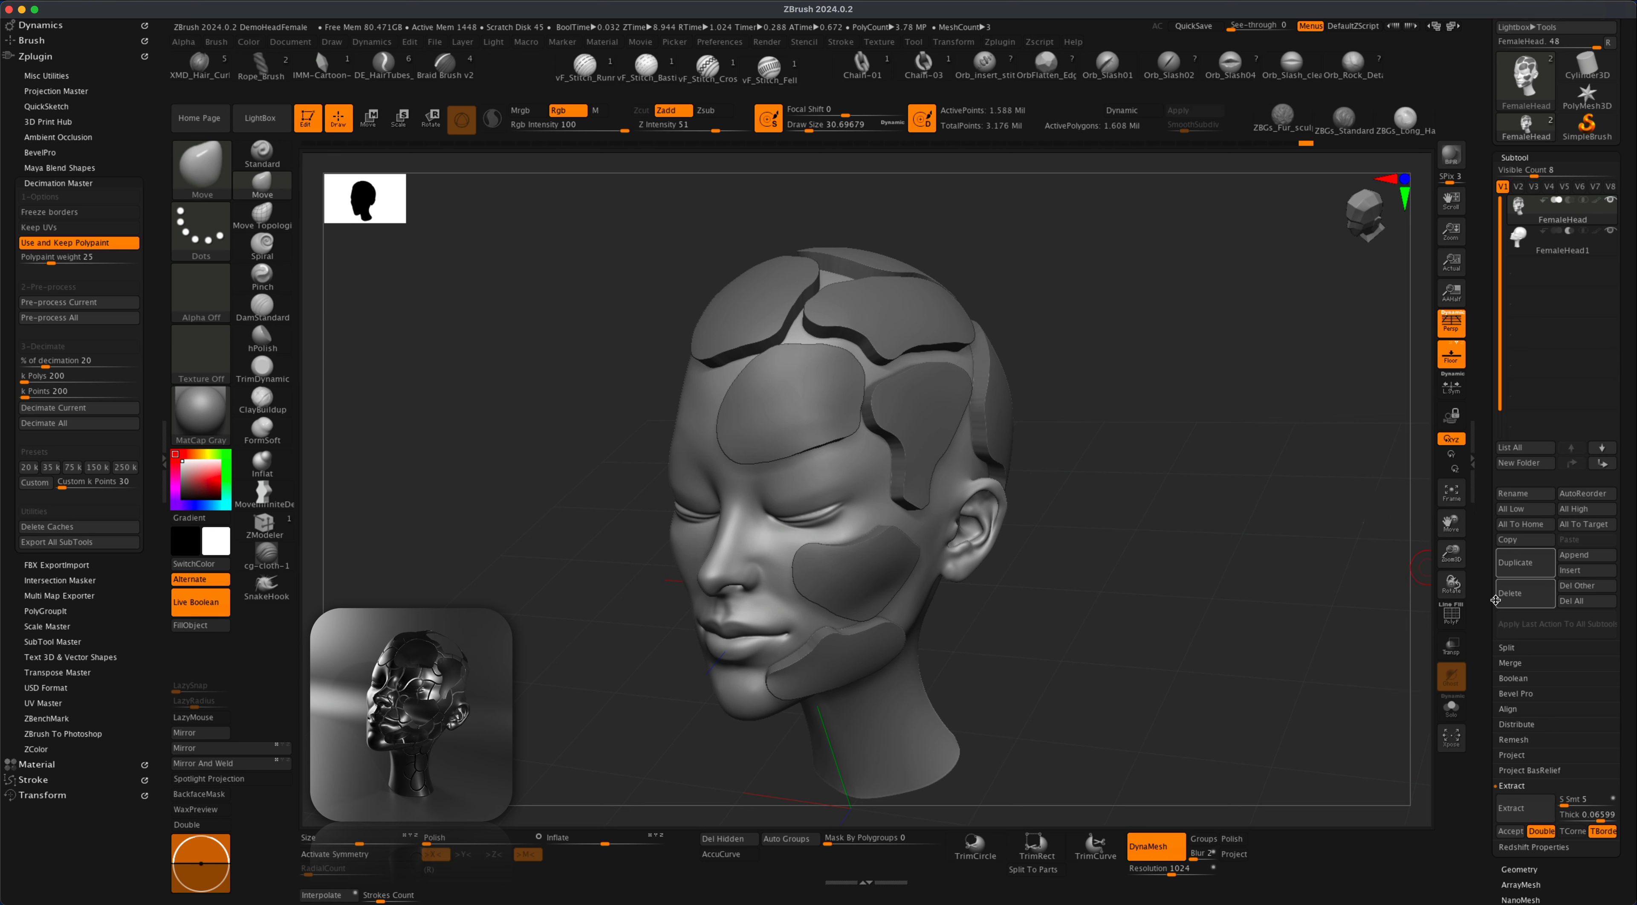
{"action": "left_click", "coordinate": [1511, 830]}
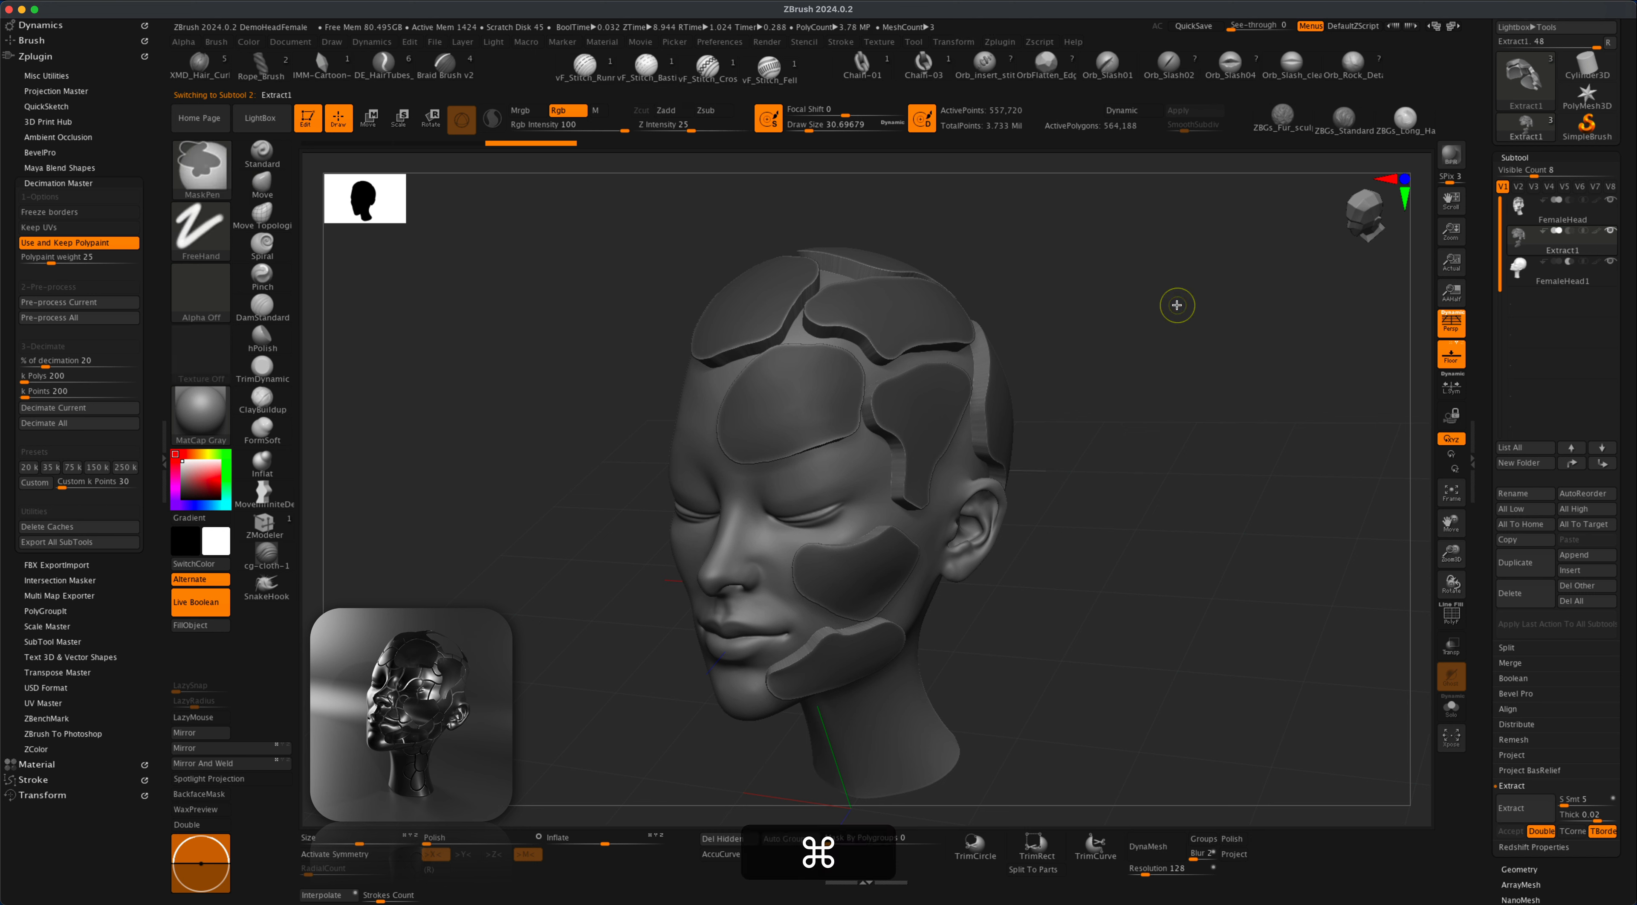
{"action": "left_click_drag", "start_coordinate": [1177, 307], "coordinate": [1281, 395], "text": "super"}
{"action": "mouse_move", "coordinate": [1147, 404]}
{"action": "left_mouse_down"}
{"action": "mouse_move", "coordinate": [1176, 383]}
{"action": "mouse_move", "coordinate": [1143, 405]}
{"action": "mouse_move", "coordinate": [1157, 391]}
{"action": "left_mouse_up"}
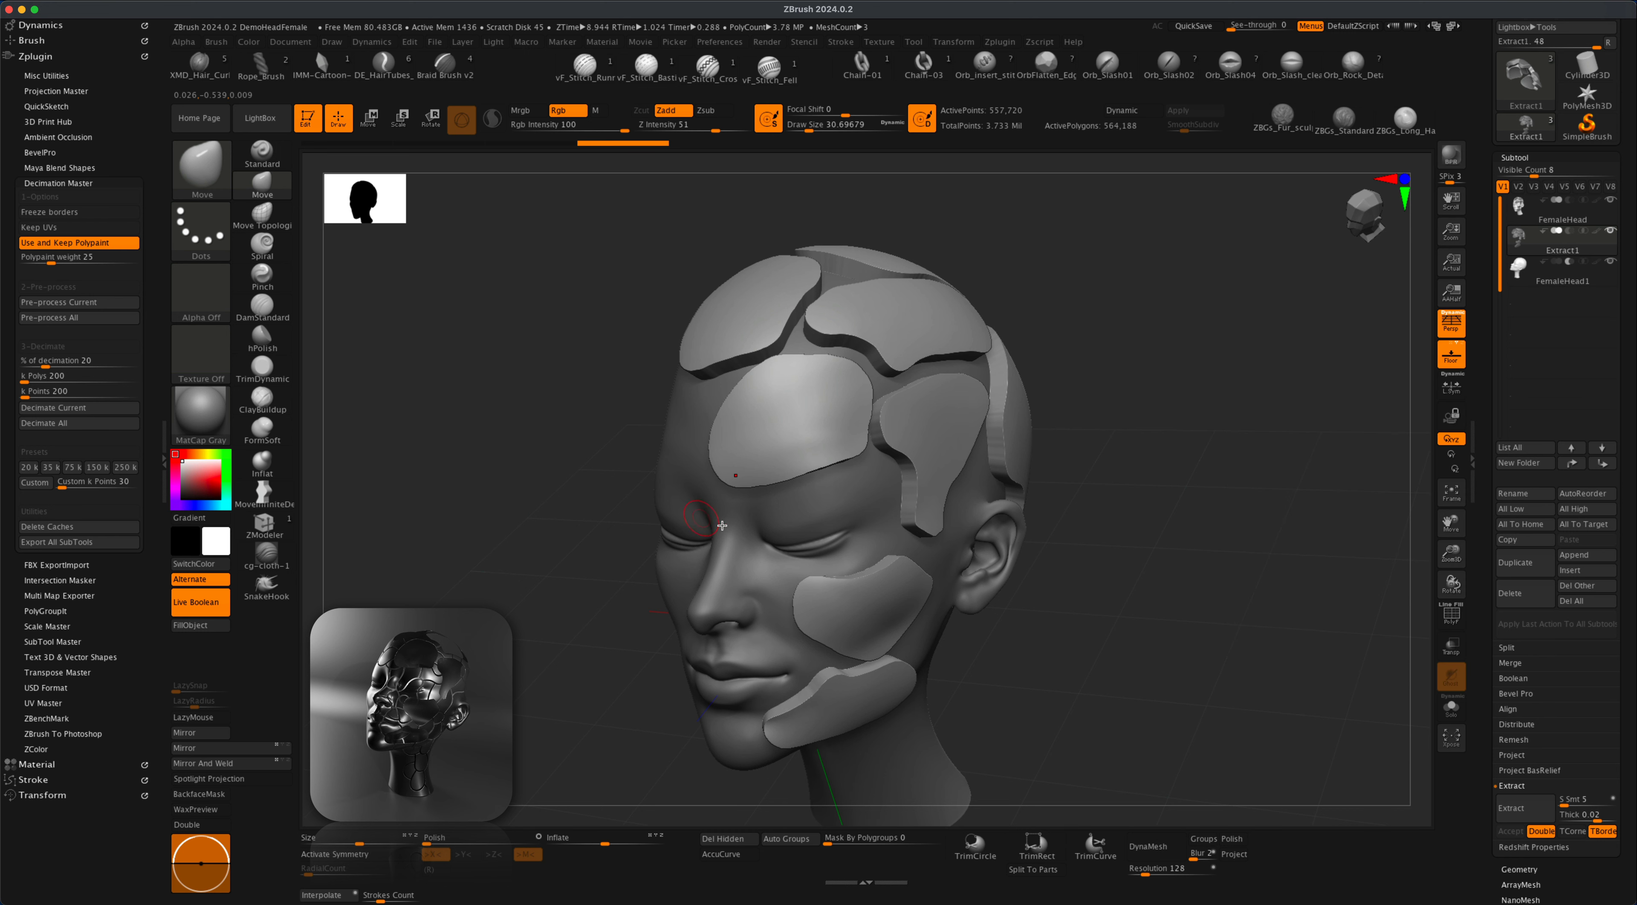
Set the extracted patches subtool to subtract from the head and inspect the openings from several angles
{"action": "left_click", "coordinate": [1572, 231]}
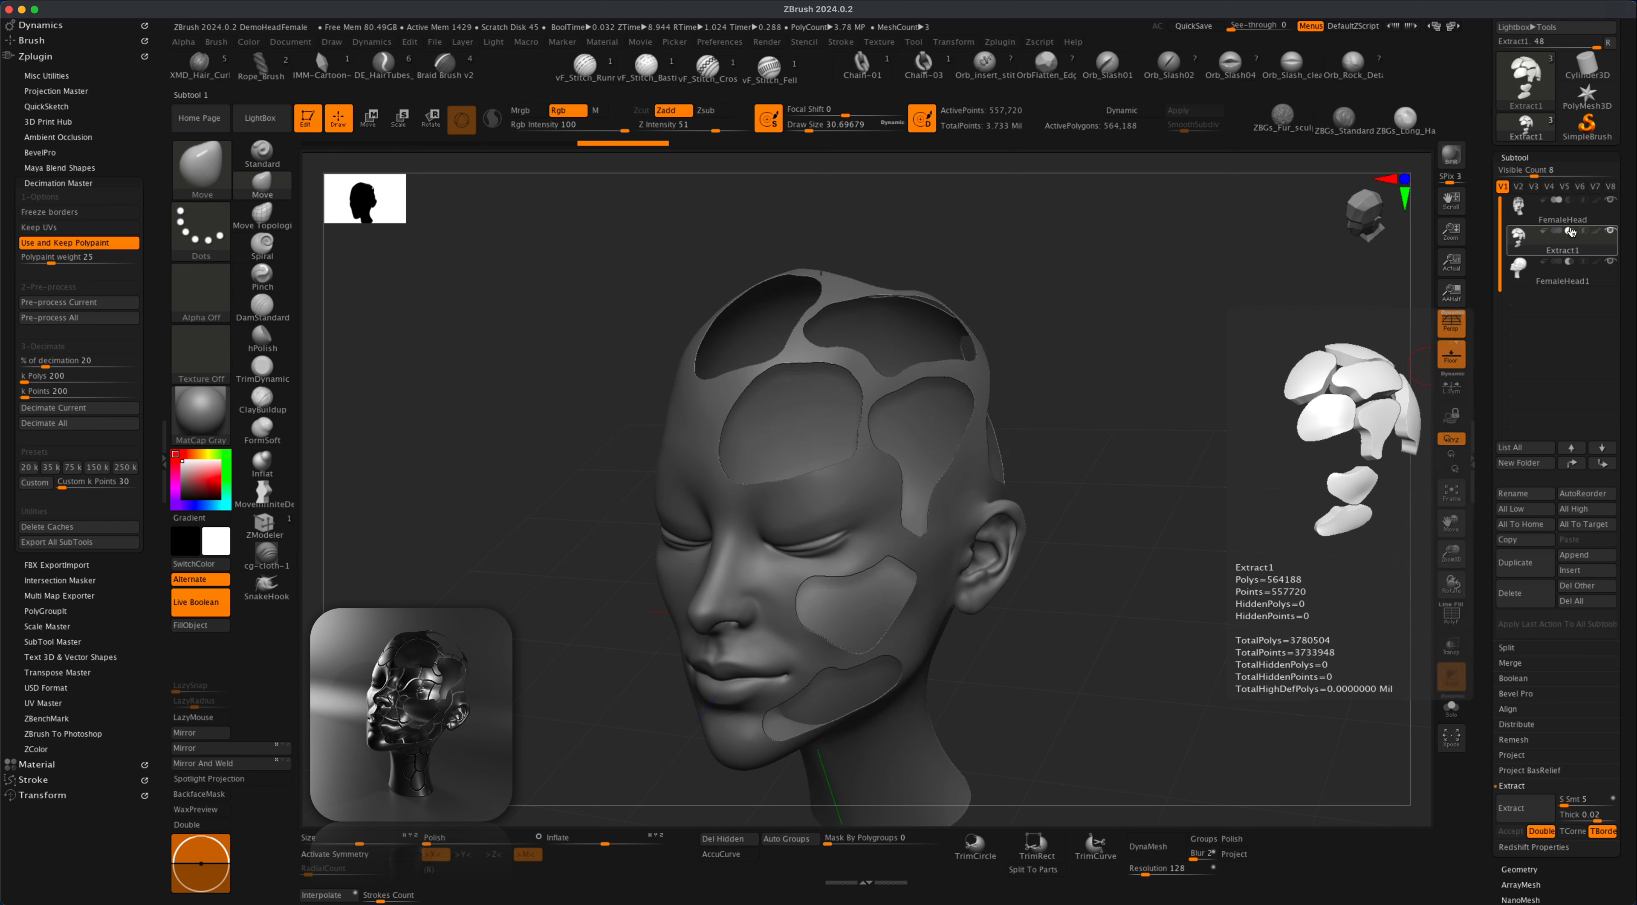
{"action": "left_click_drag", "start_coordinate": [1234, 482], "coordinate": [1154, 553]}
{"action": "mouse_move", "coordinate": [816, 422]}
{"action": "left_mouse_down"}
{"action": "mouse_move", "coordinate": [954, 486]}
{"action": "mouse_move", "coordinate": [958, 515]}
{"action": "mouse_move", "coordinate": [986, 534]}
{"action": "mouse_move", "coordinate": [943, 519]}
{"action": "mouse_move", "coordinate": [961, 541]}
{"action": "left_mouse_up"}
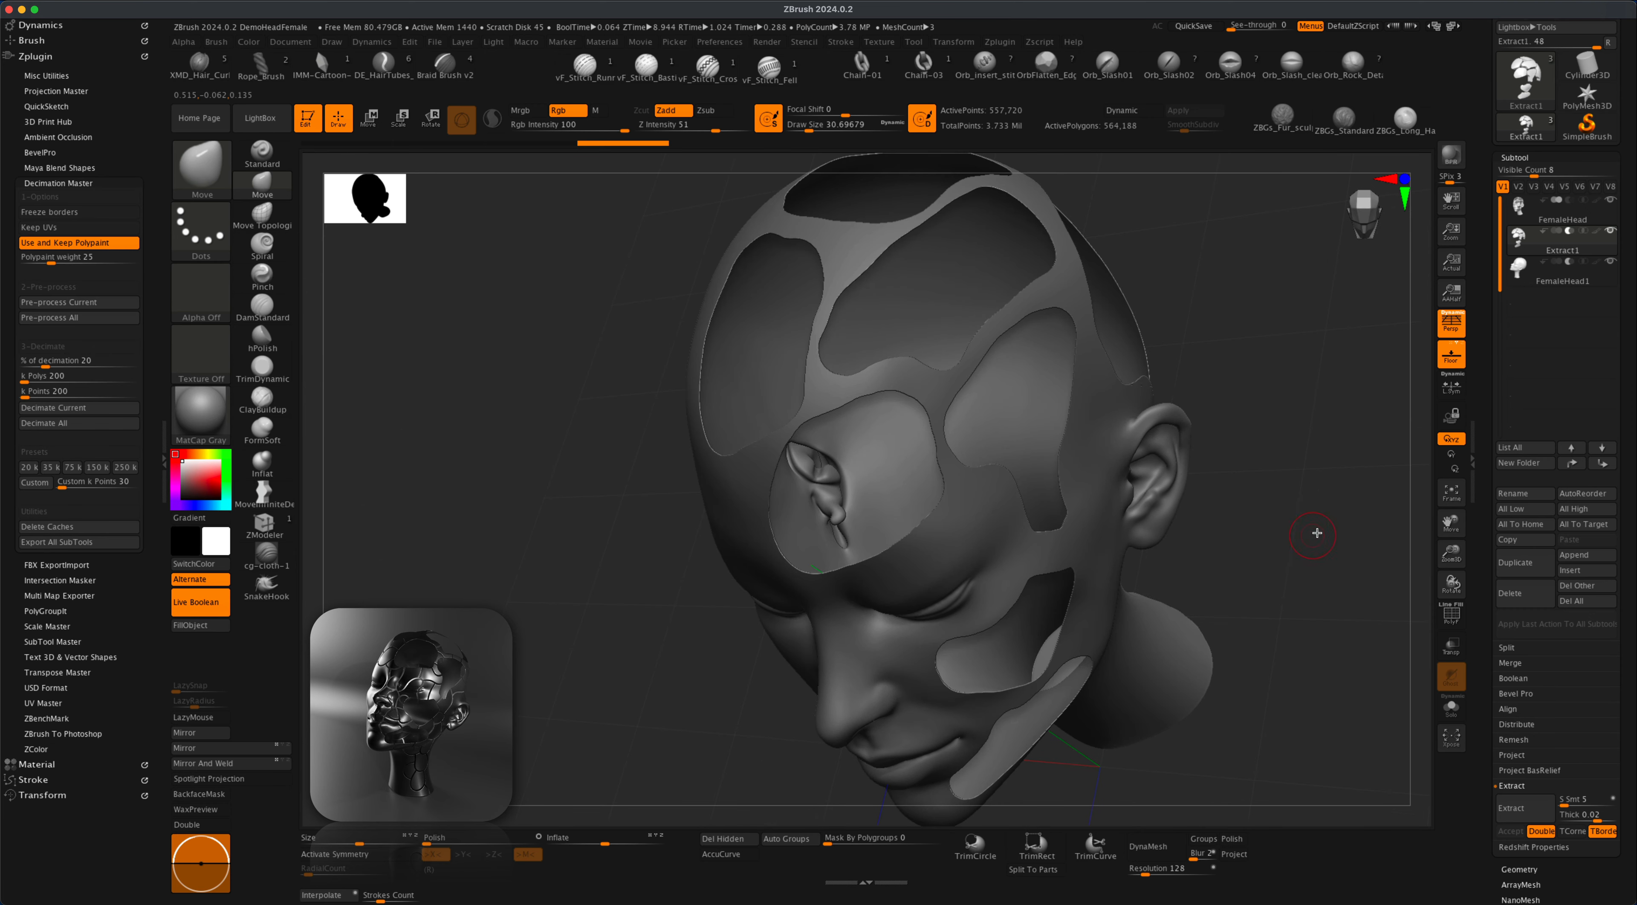
{"action": "left_click_drag", "start_coordinate": [1336, 510], "coordinate": [1337, 460]}
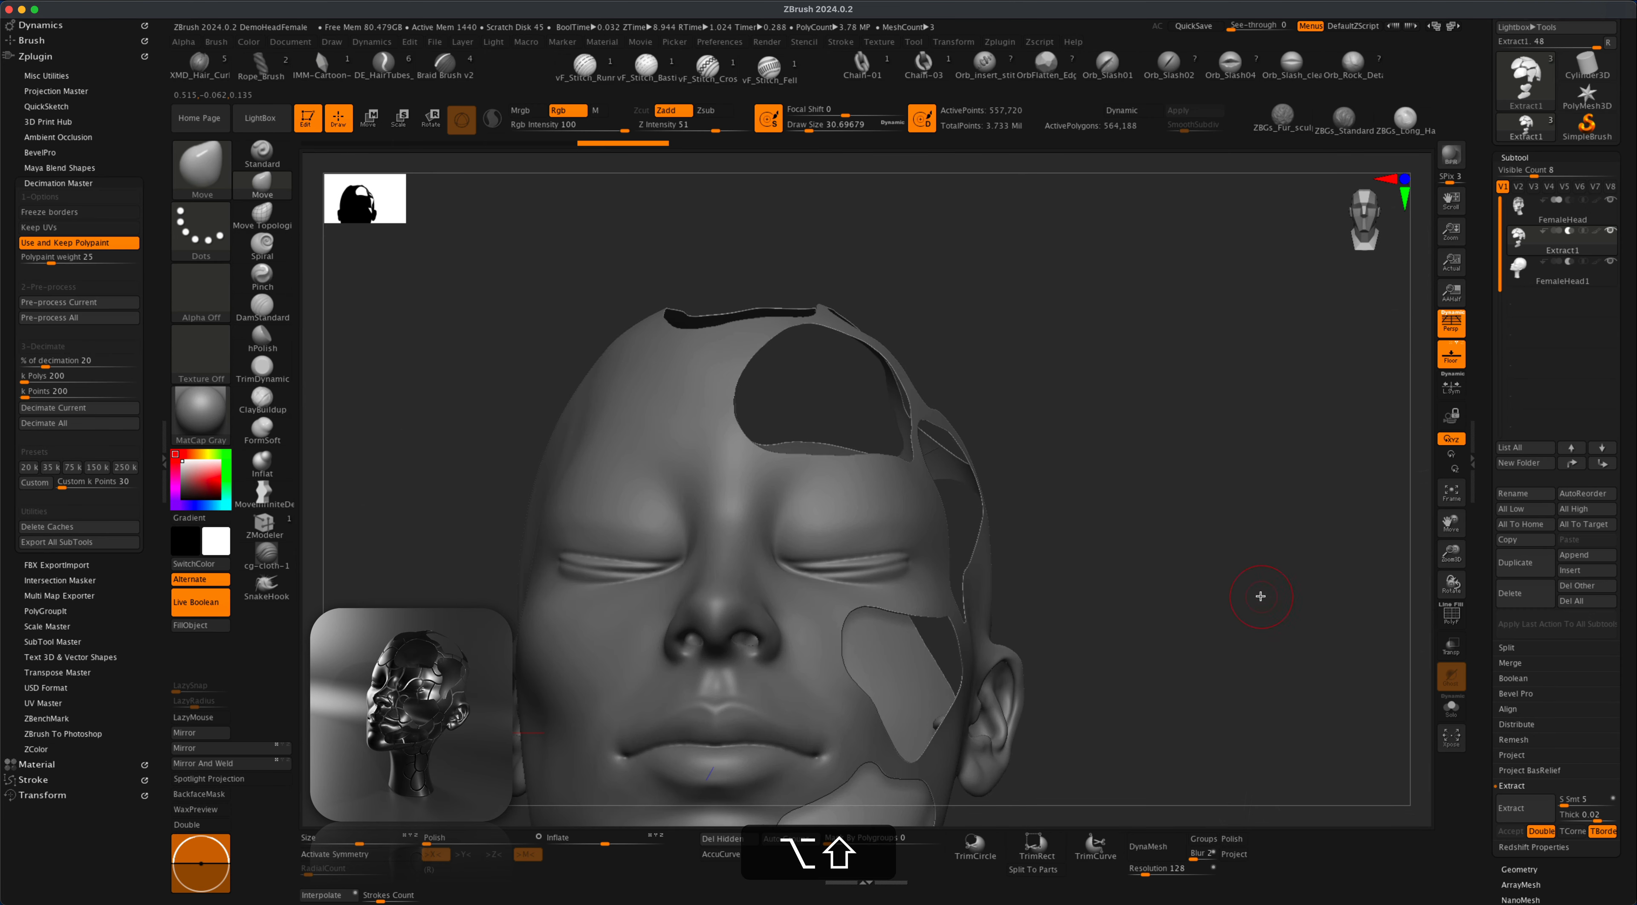
{"action": "left_click_drag", "start_coordinate": [1260, 596], "coordinate": [1161, 495], "text": "alt"}
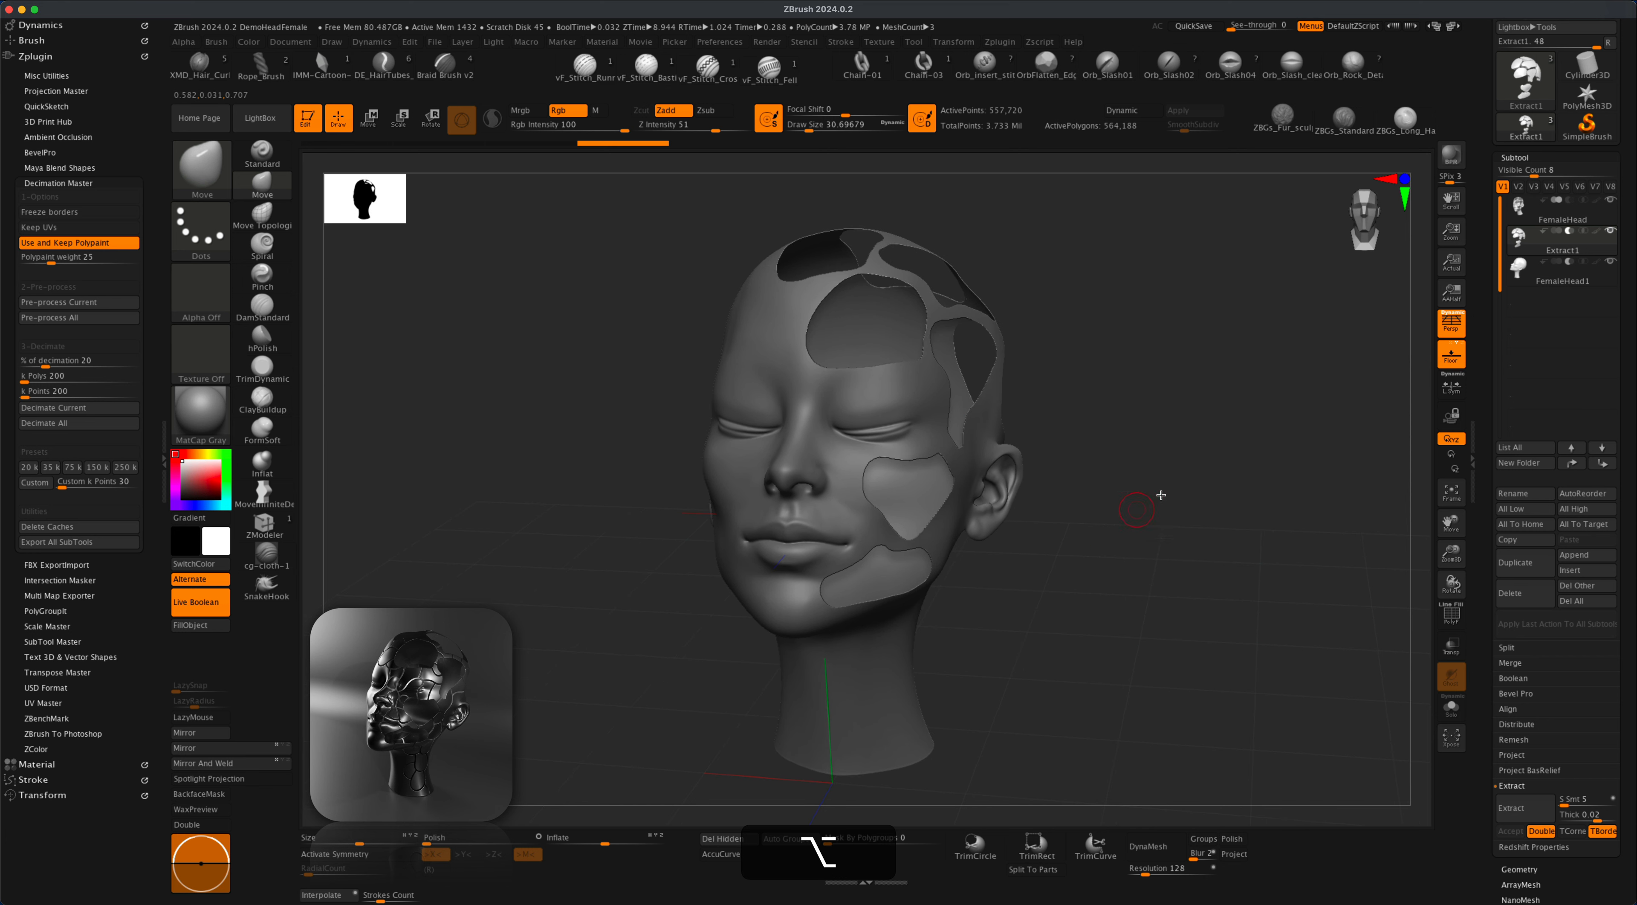
Make the original FemaleHead subtool active and choose the Chisel brush for carving
{"action": "left_click", "coordinate": [1535, 213]}
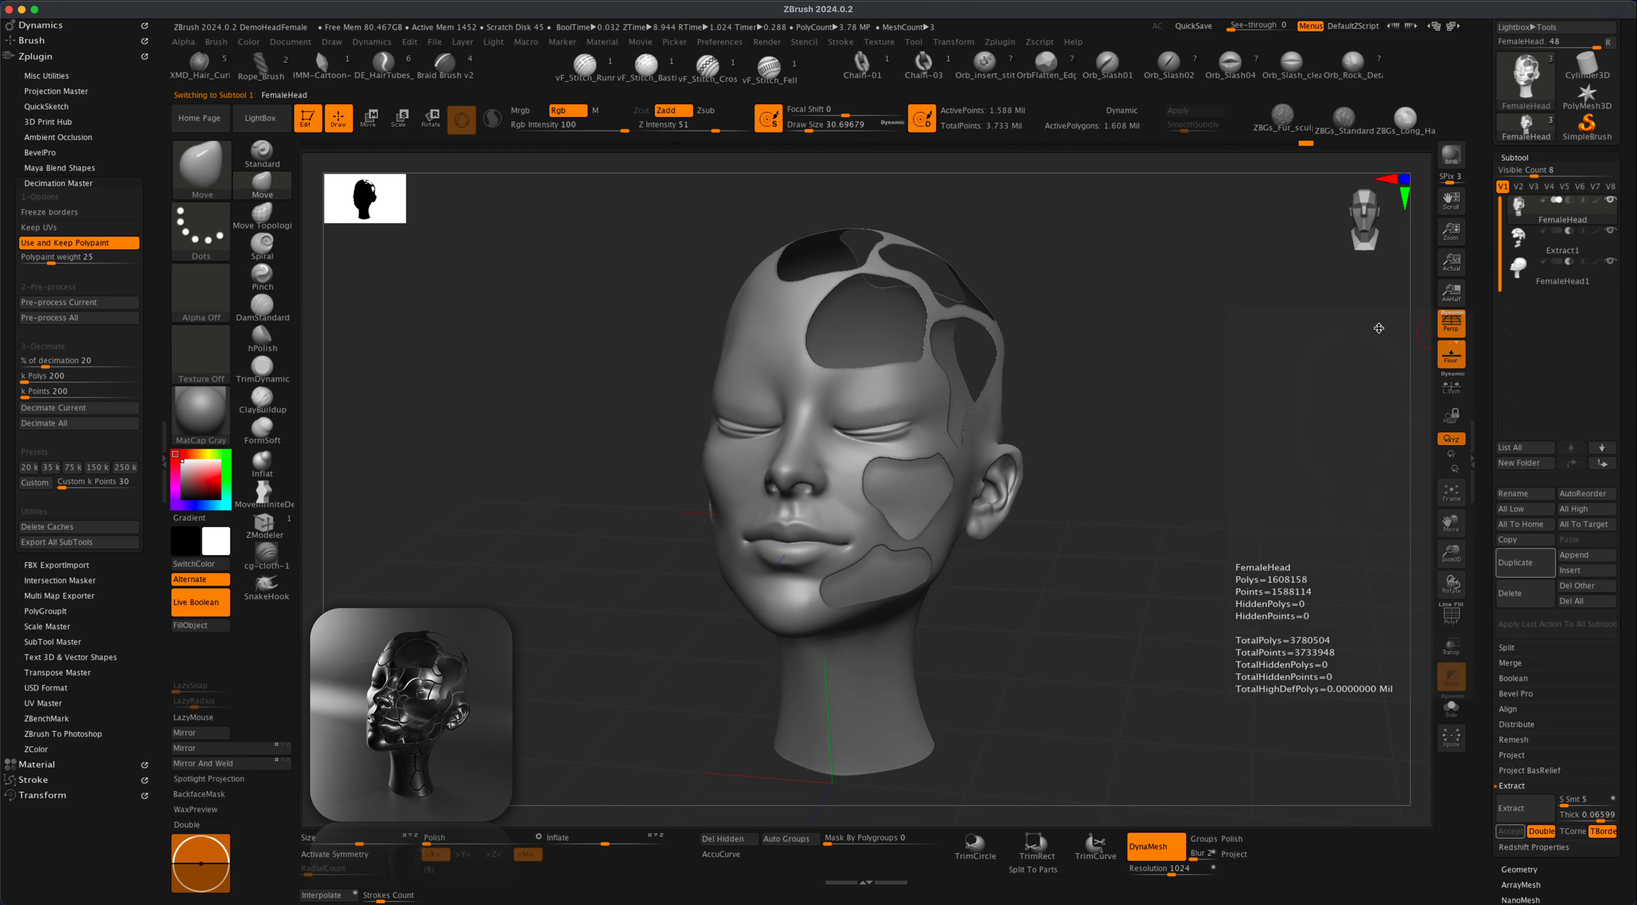
{"action": "mouse_move", "coordinate": [1156, 519]}
{"action": "left_mouse_down", "text": "alt"}
{"action": "mouse_move", "coordinate": [1170, 551]}
{"action": "mouse_move", "coordinate": [1168, 512]}
{"action": "left_mouse_up", "text": "alt"}
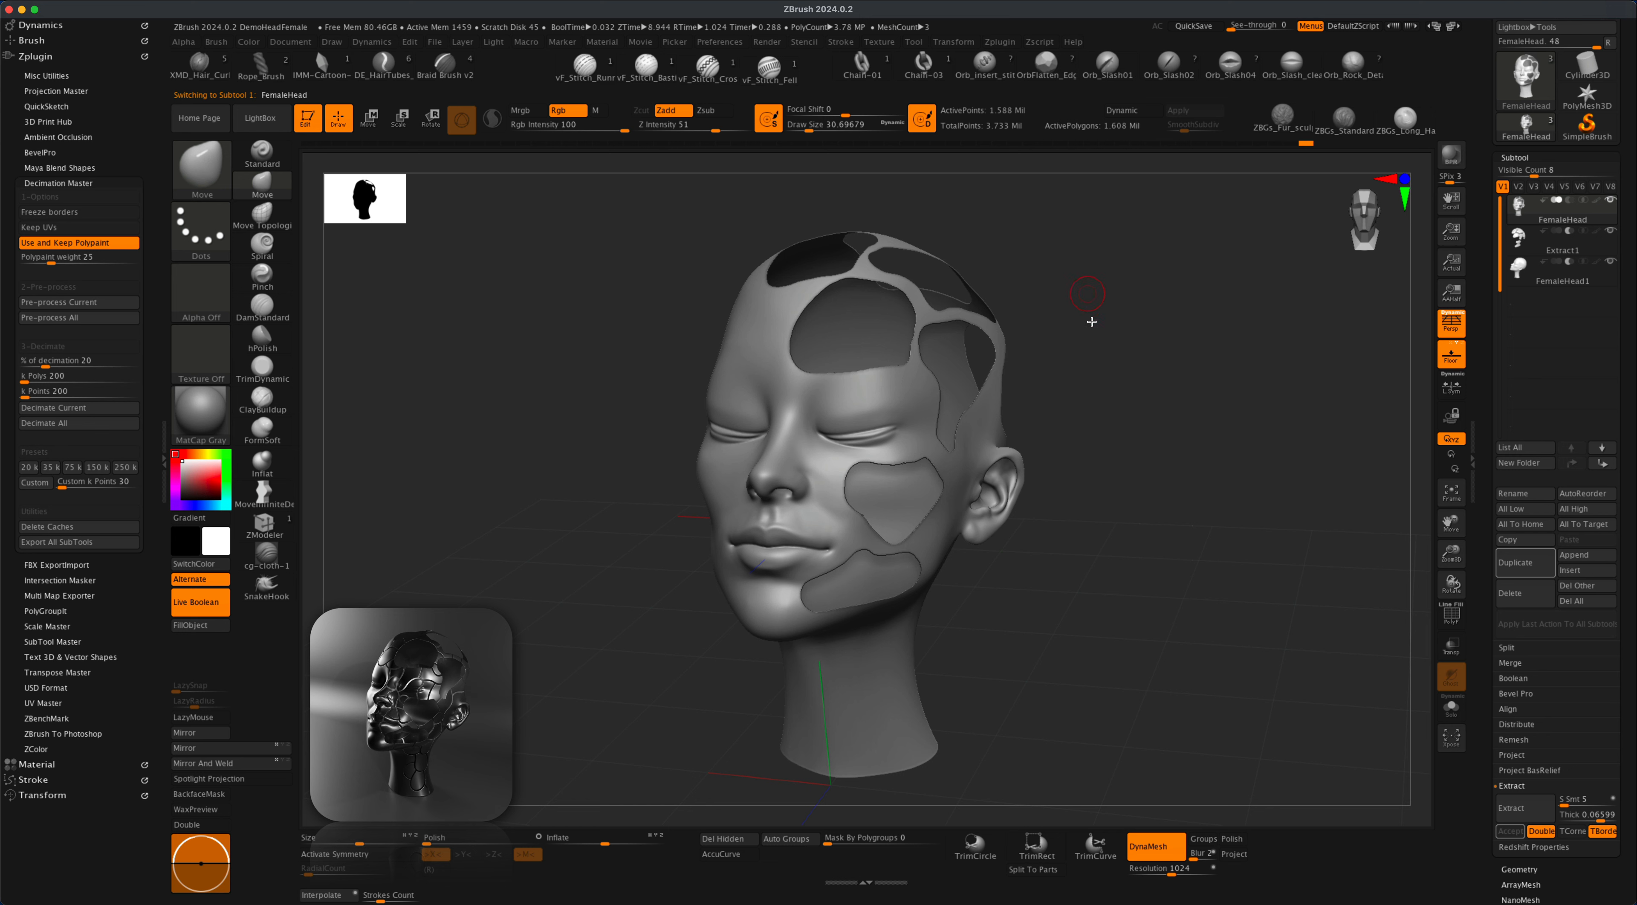
{"action": "mouse_move", "coordinate": [488, 438]}
{"action": "left_mouse_down", "text": "alt"}
{"action": "mouse_move", "coordinate": [567, 512]}
{"action": "mouse_move", "coordinate": [607, 498]}
{"action": "mouse_move", "coordinate": [589, 511]}
{"action": "mouse_move", "coordinate": [609, 532]}
{"action": "left_mouse_up", "text": "alt"}
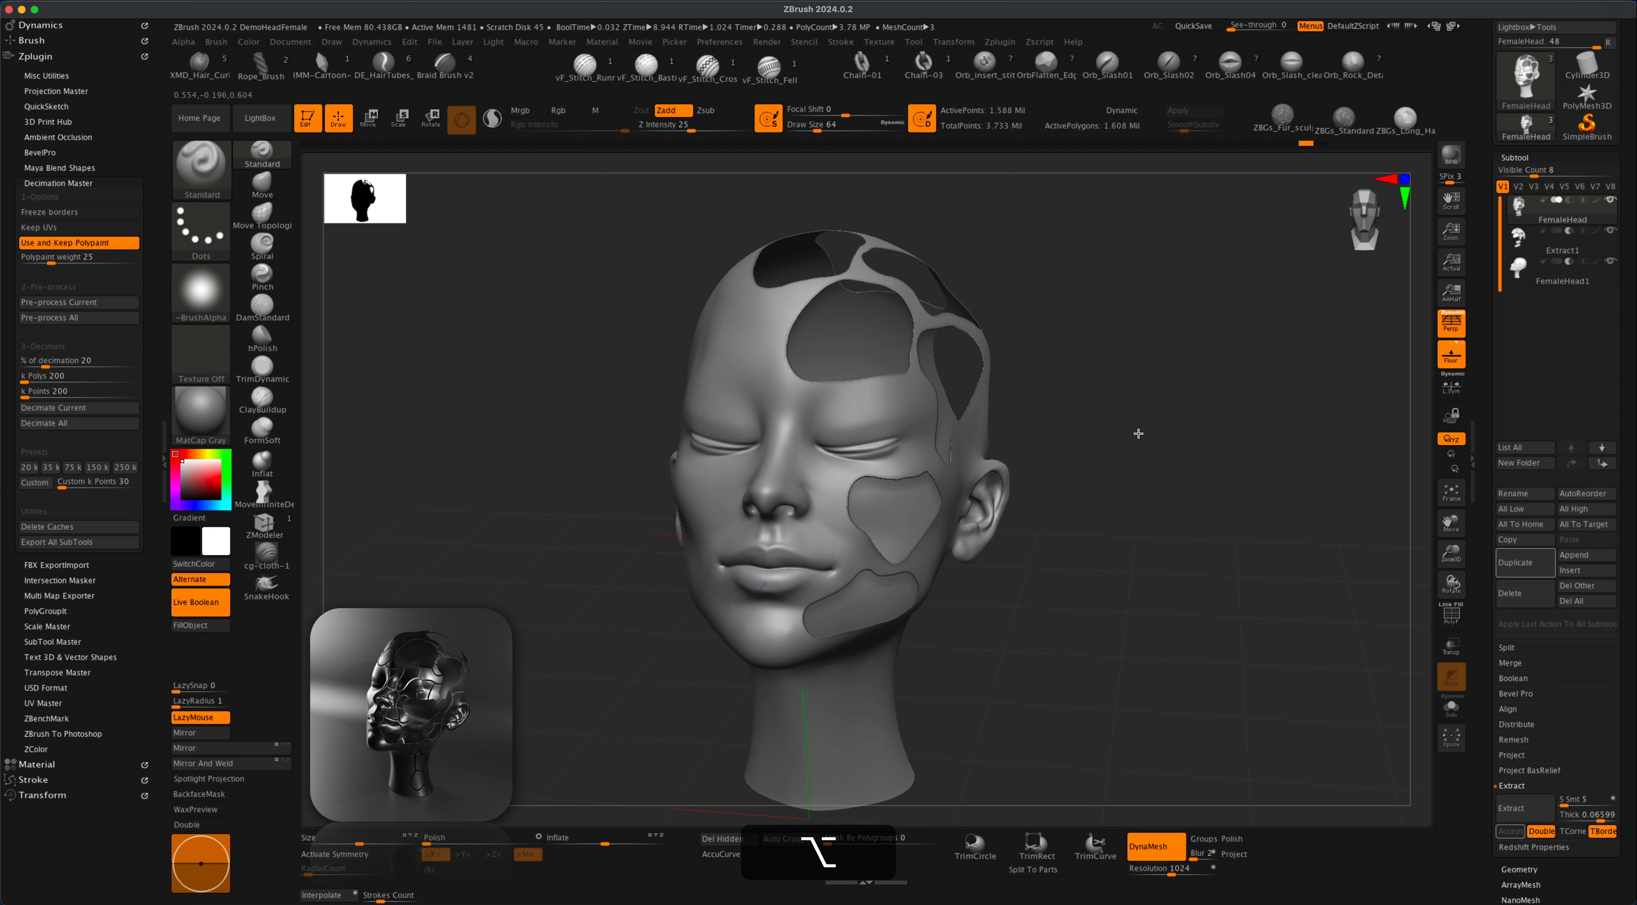
{"action": "left_click_drag", "start_coordinate": [1139, 433], "coordinate": [1073, 429]}
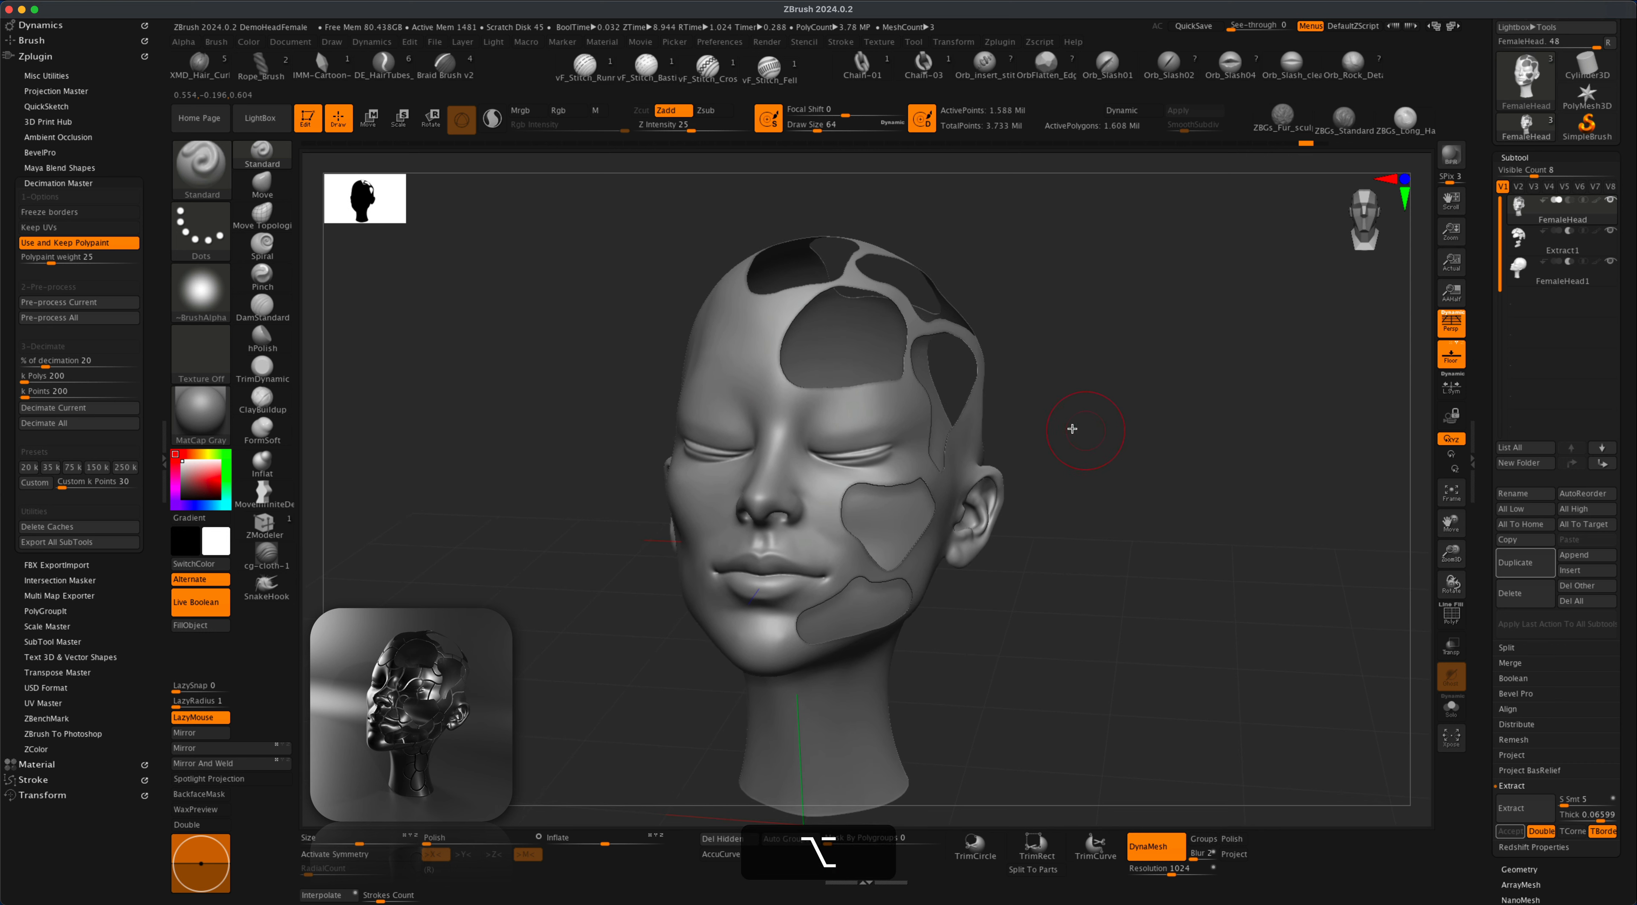
{"action": "left_click", "coordinate": [203, 176]}
{"action": "left_click", "coordinate": [205, 169]}
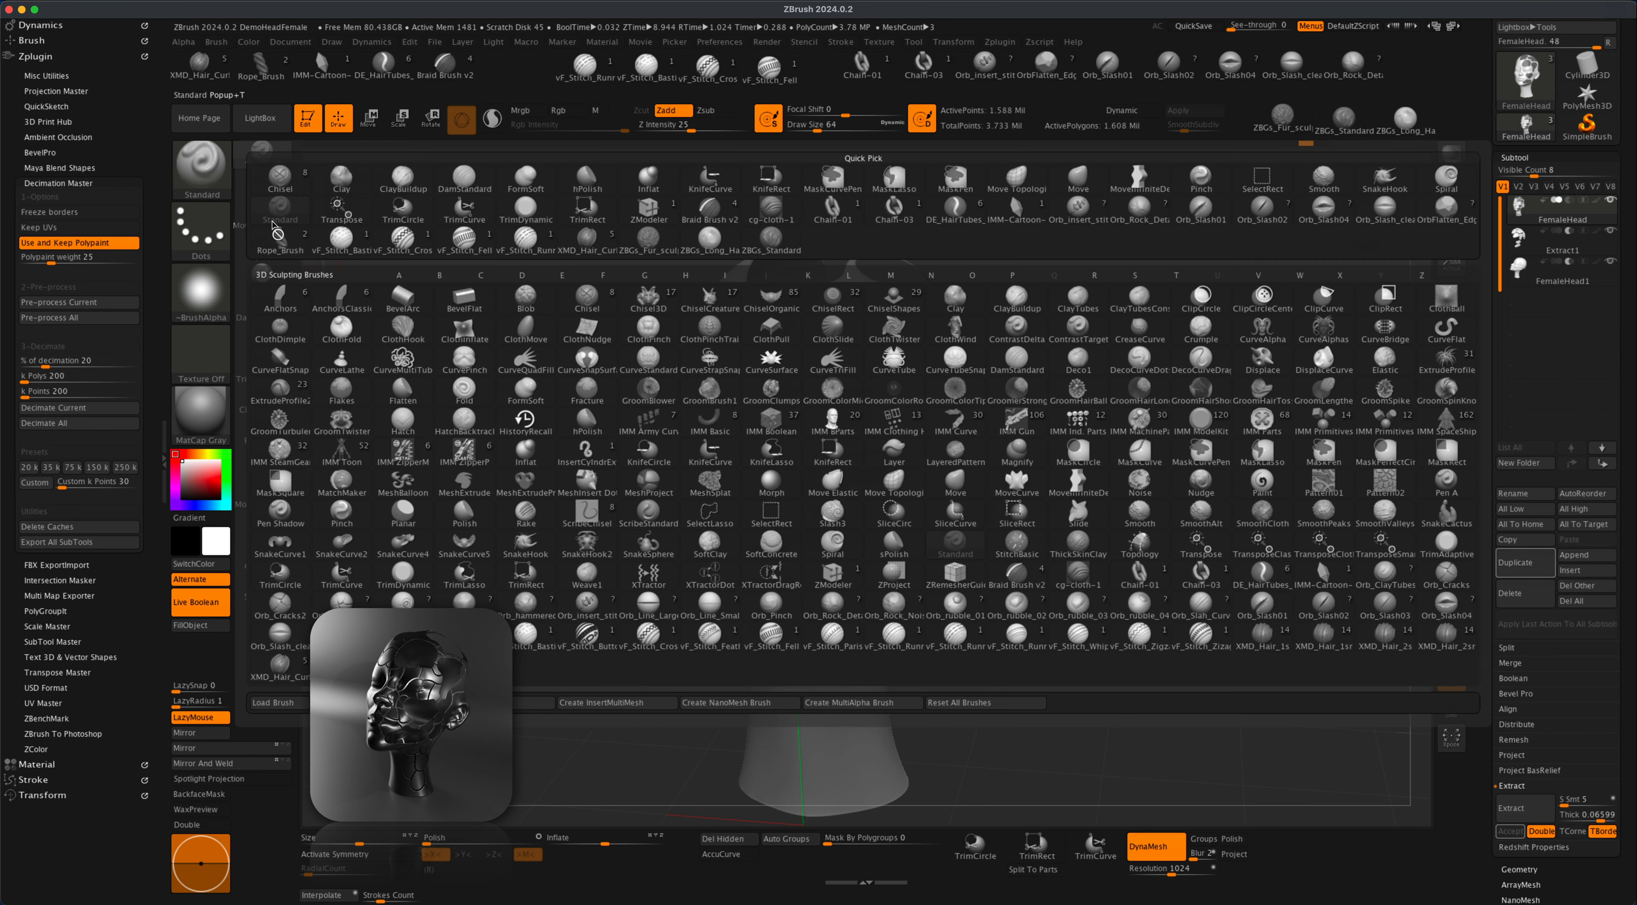
{"action": "left_click", "coordinate": [587, 299]}
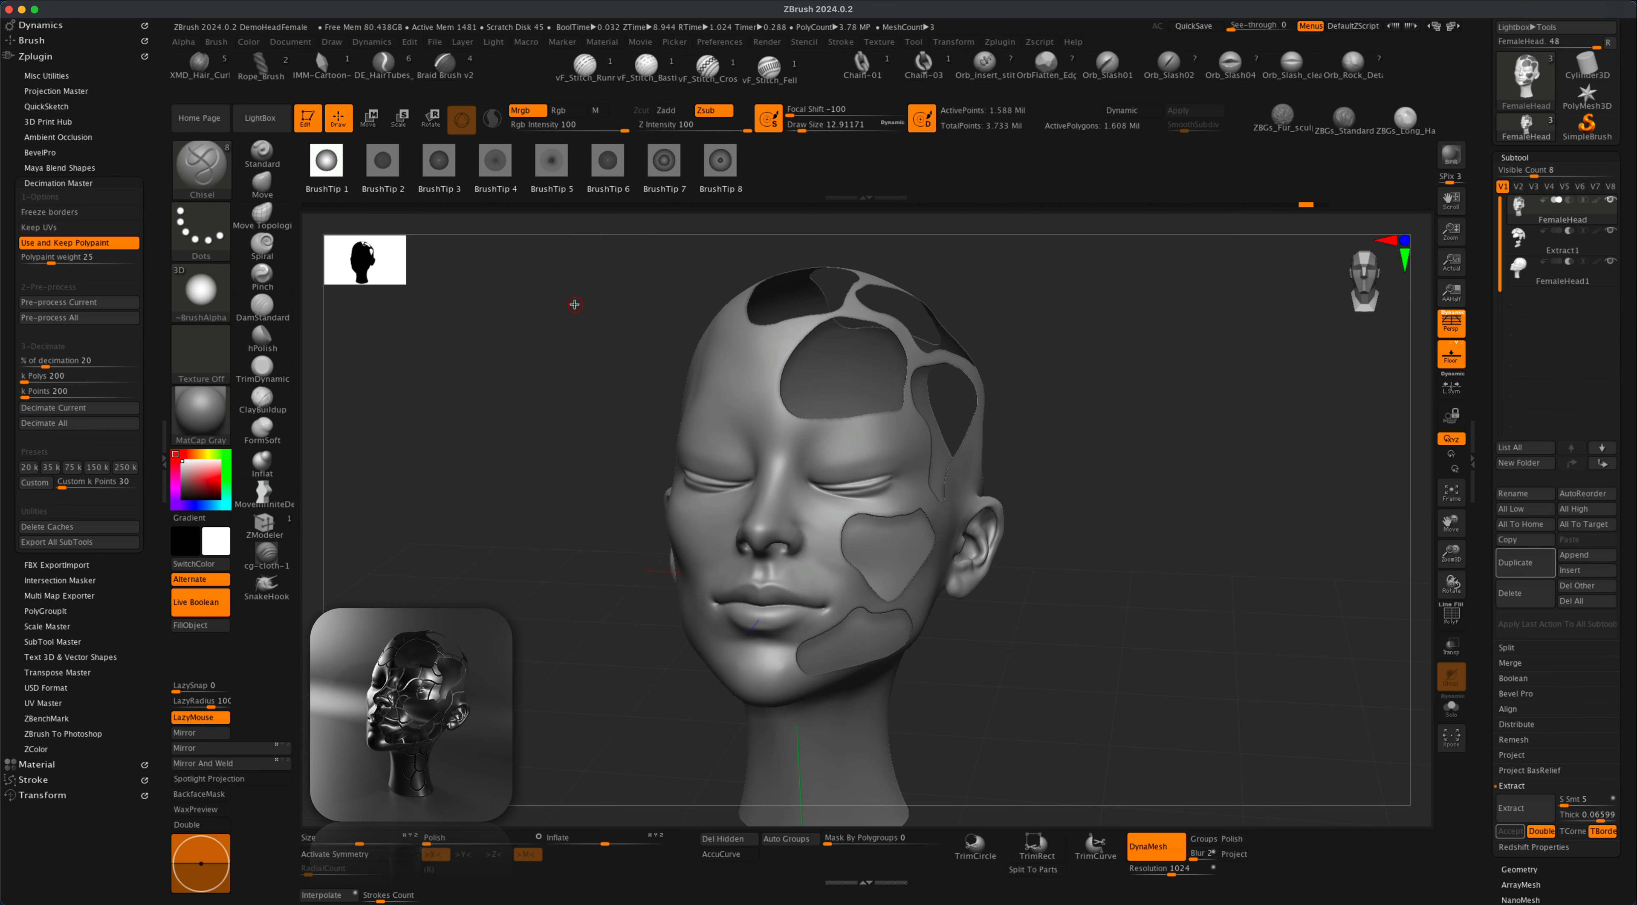
Set the Chisel brush's draw size to about 9.4 and its LazyRadius to 15, undoing the test stroke on the face
{"action": "left_click", "coordinate": [221, 239]}
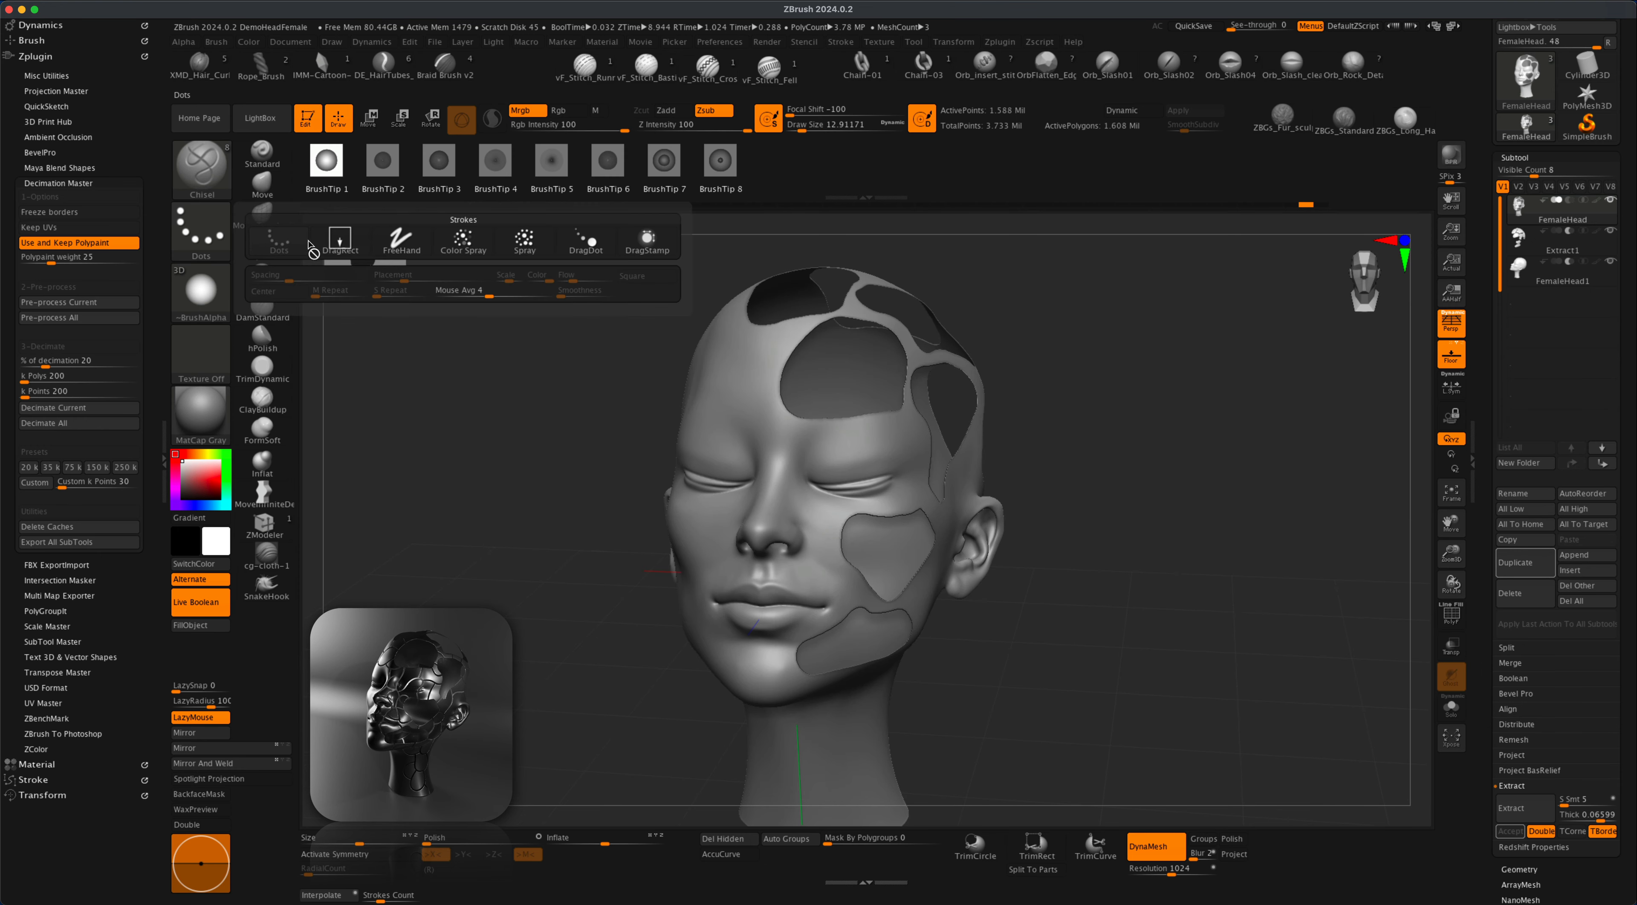
{"action": "mouse_move", "coordinate": [204, 293]}
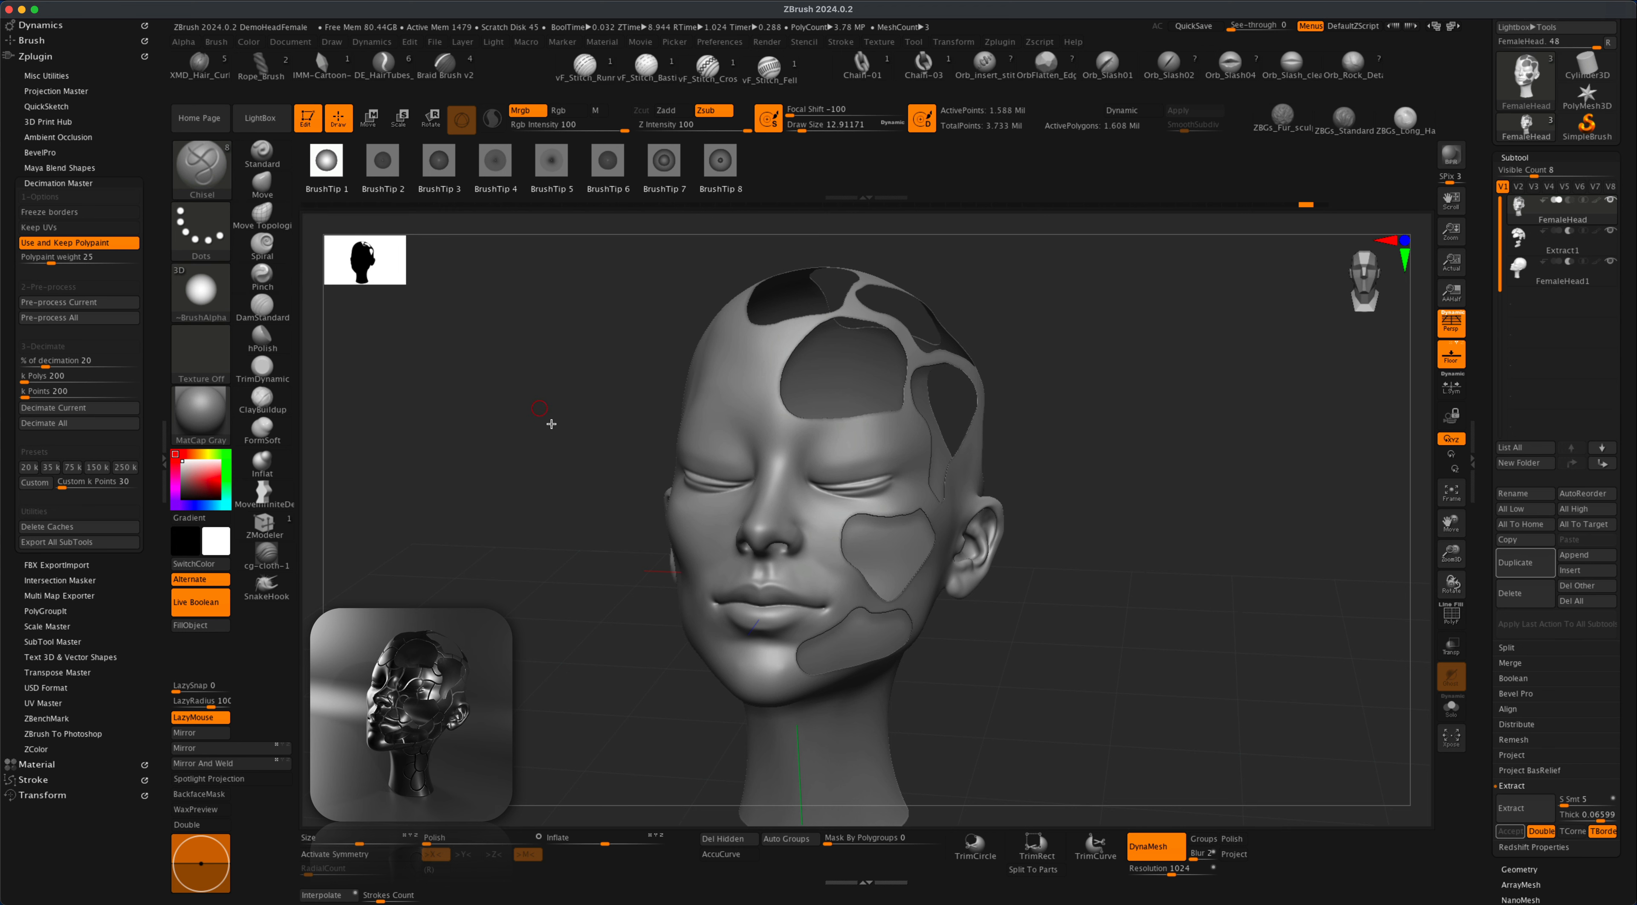
{"action": "left_click_drag", "start_coordinate": [583, 482], "coordinate": [587, 516], "text": "alt"}
{"action": "key", "text": "s"}
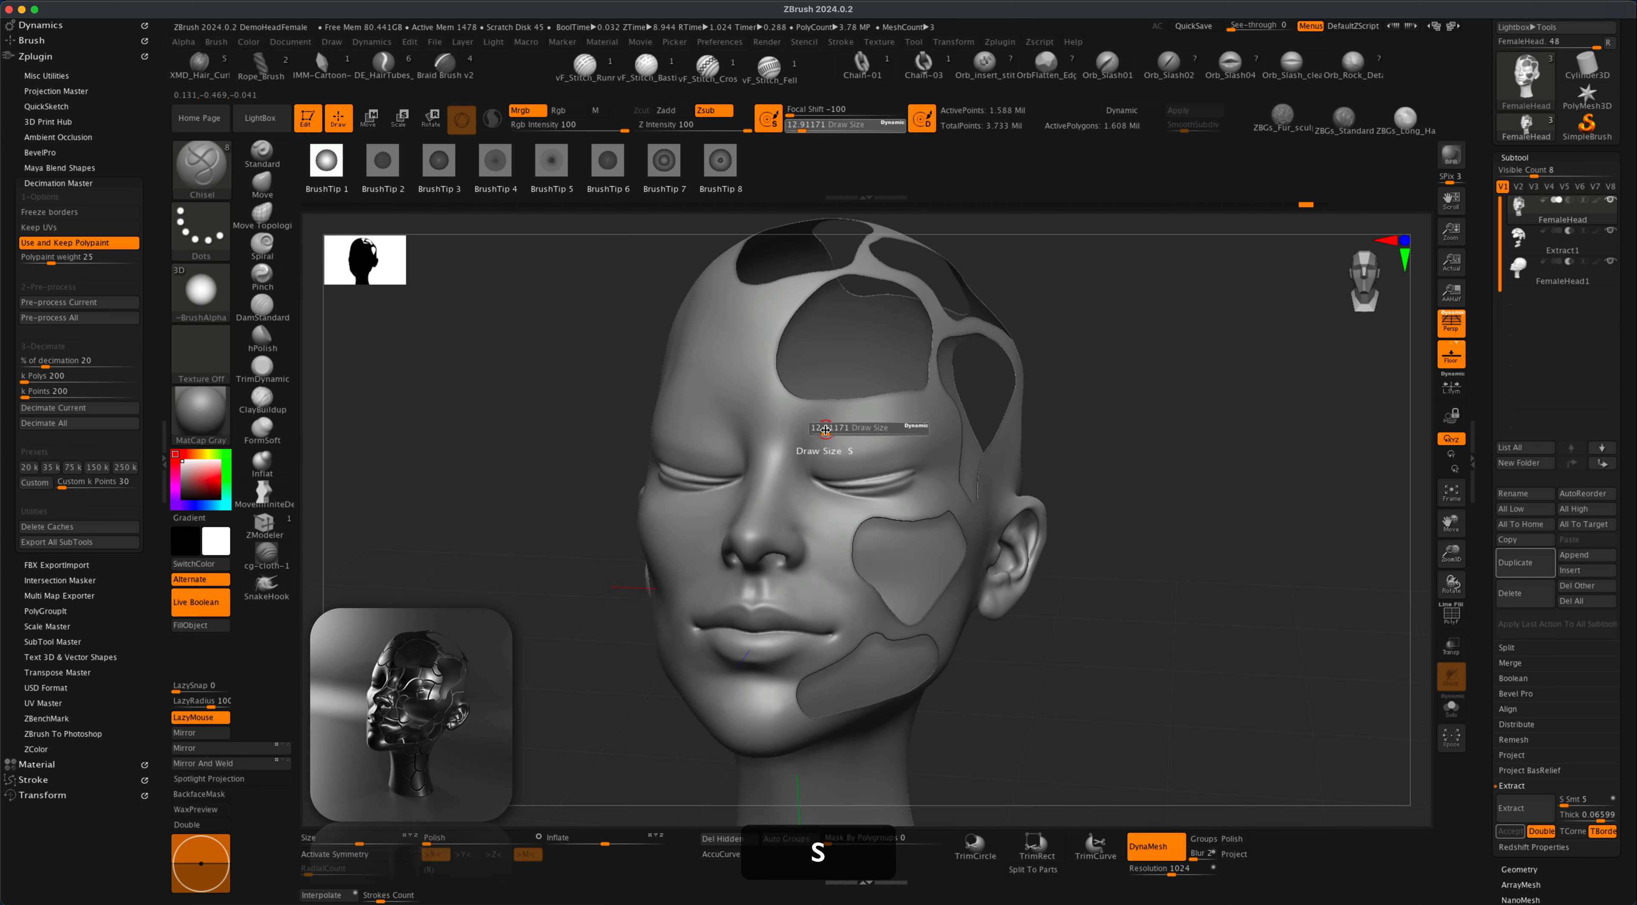
{"action": "left_click_drag", "start_coordinate": [827, 432], "coordinate": [824, 432]}
{"action": "mouse_move", "coordinate": [1095, 458]}
{"action": "left_mouse_down", "text": "alt"}
{"action": "mouse_move", "coordinate": [1094, 473]}
{"action": "mouse_move", "coordinate": [1106, 462]}
{"action": "mouse_move", "coordinate": [1071, 464]}
{"action": "mouse_move", "coordinate": [1088, 454]}
{"action": "left_mouse_up", "text": "alt"}
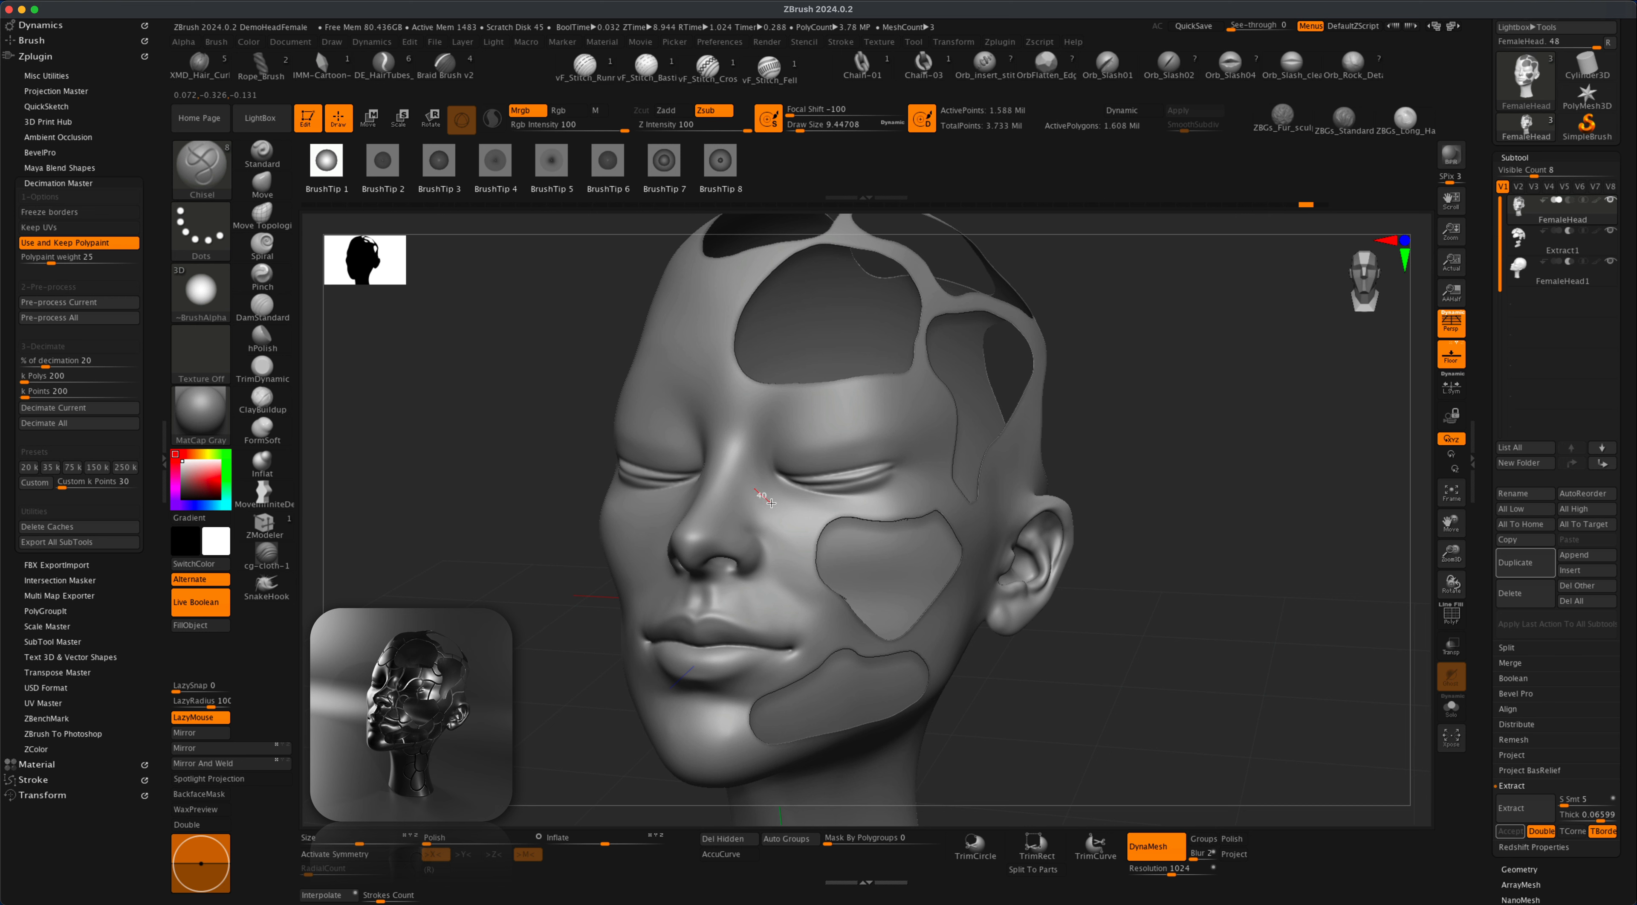
{"action": "key", "text": "super+z"}
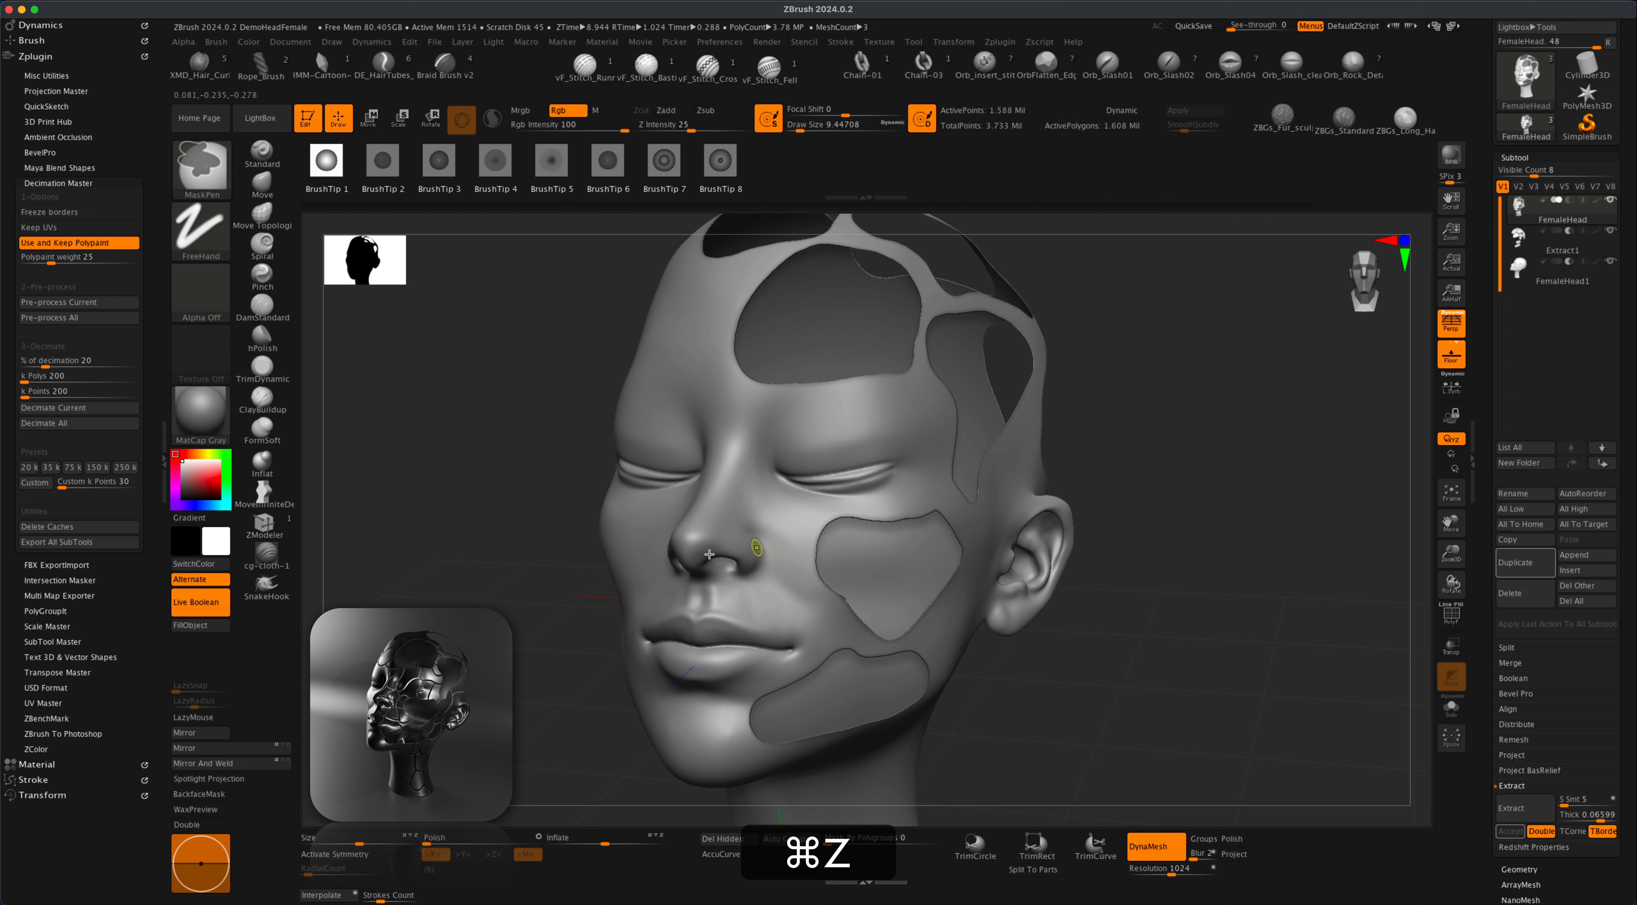
{"action": "left_click_drag", "start_coordinate": [214, 701], "coordinate": [189, 704]}
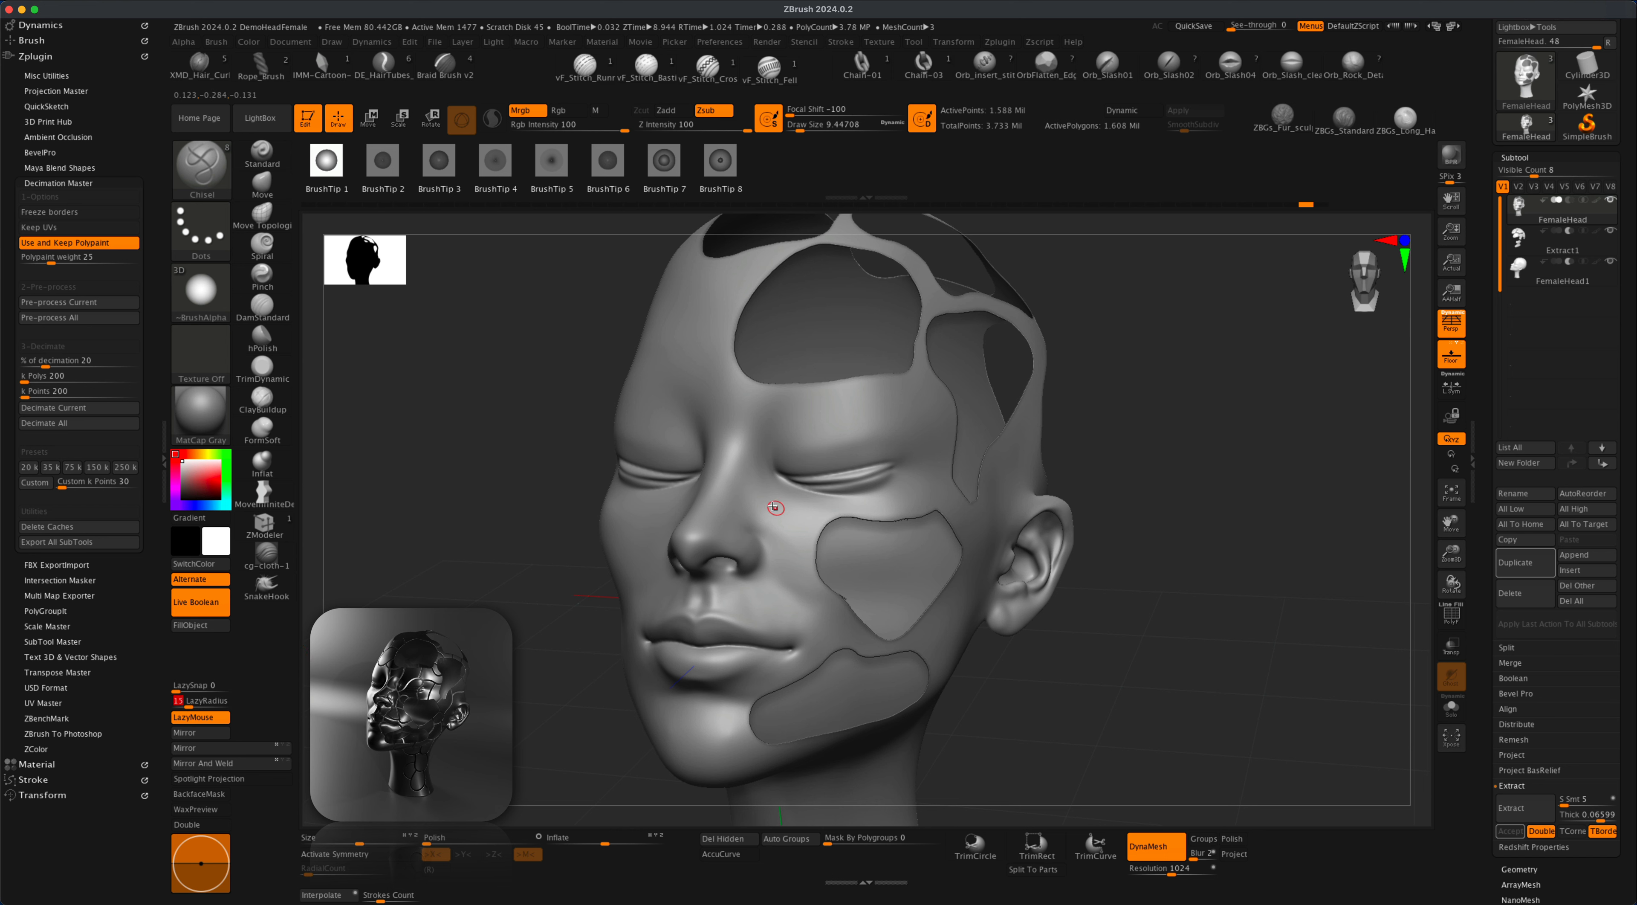
Try connected Chisel strokes on the cheek beside the nose and undo them
{"action": "left_click_drag", "start_coordinate": [749, 473], "coordinate": [749, 482]}
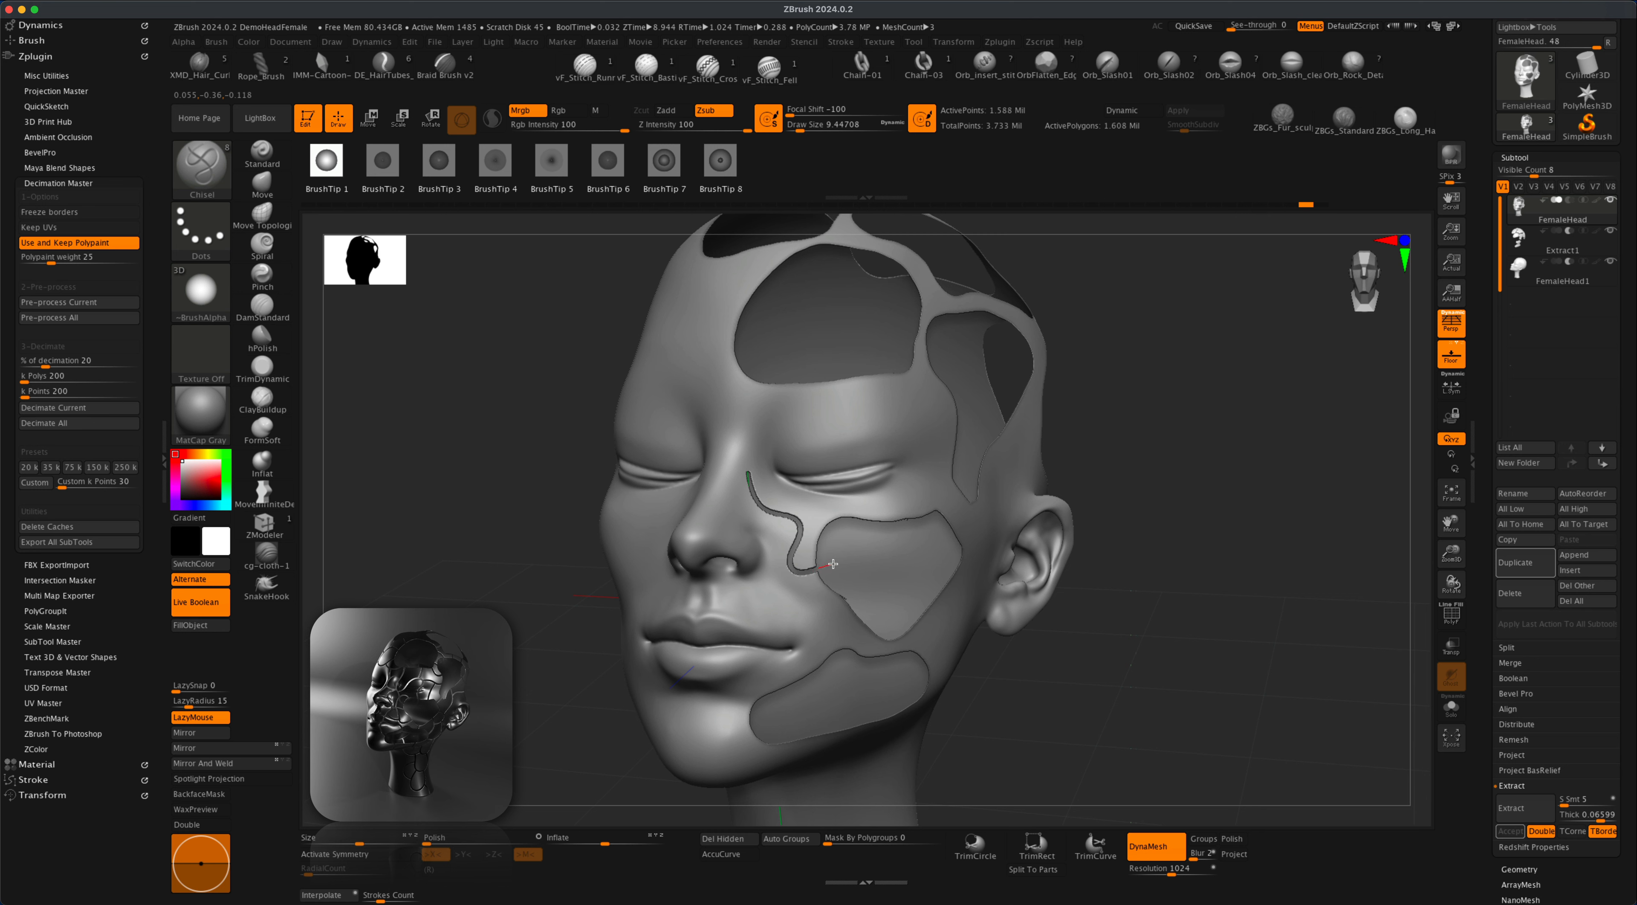
{"action": "left_click_drag", "start_coordinate": [833, 564], "coordinate": [829, 567]}
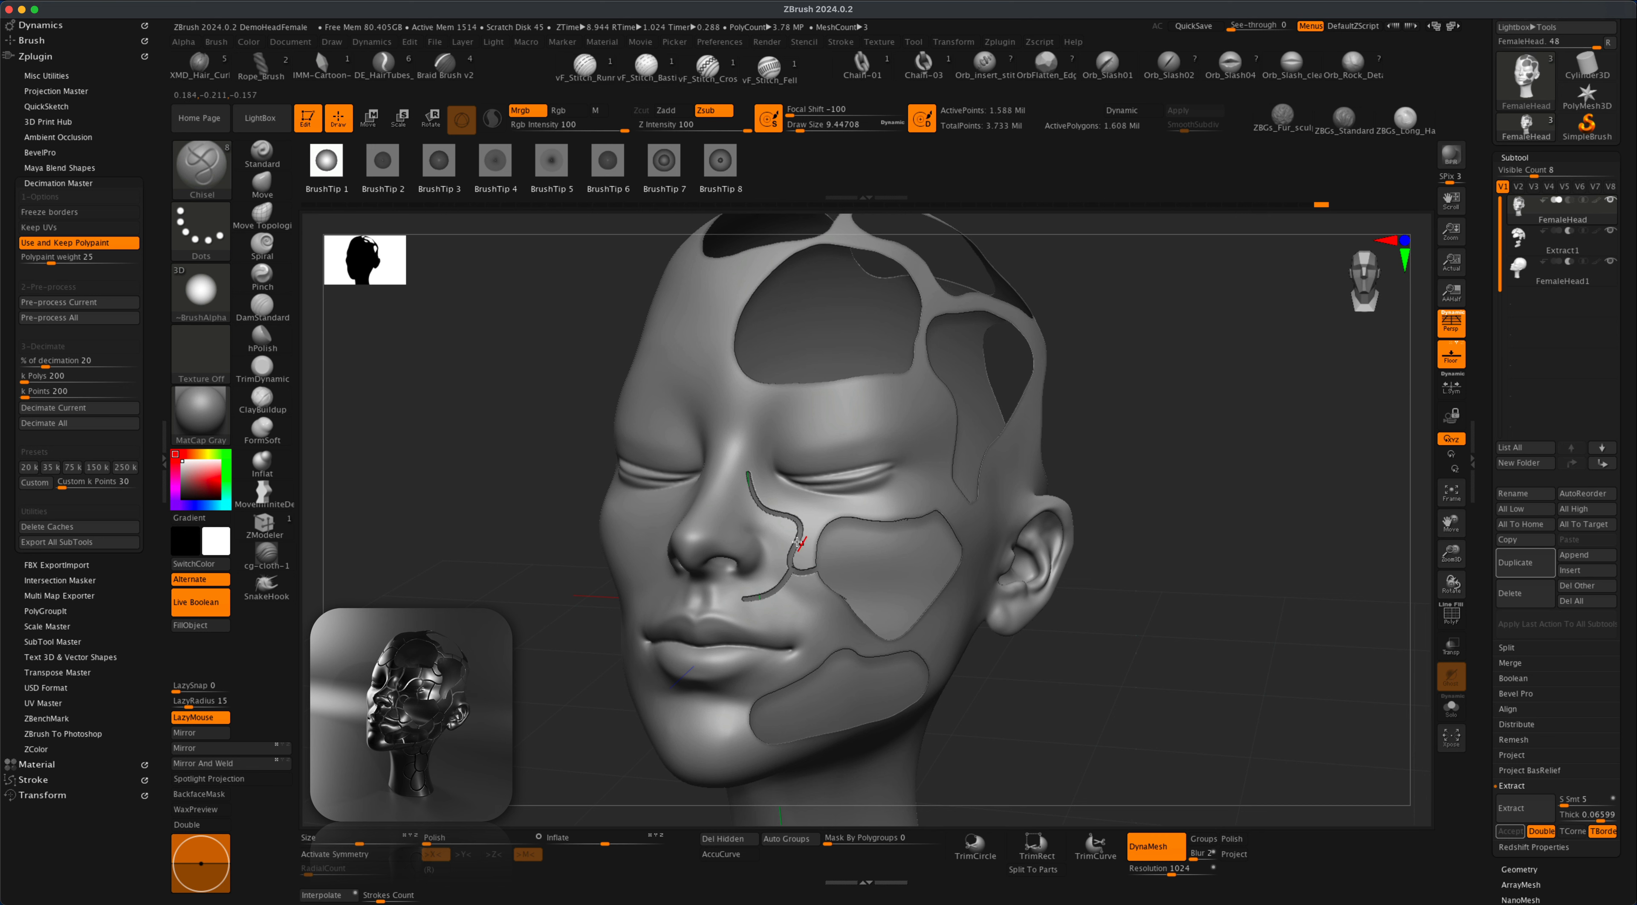
{"action": "key", "text": "super+z"}
{"action": "left_click_drag", "start_coordinate": [776, 524], "coordinate": [769, 472]}
{"action": "mouse_move", "coordinate": [1134, 464]}
{"action": "left_mouse_down"}
{"action": "mouse_move", "coordinate": [1146, 477]}
{"action": "mouse_move", "coordinate": [1074, 473]}
{"action": "left_mouse_up"}
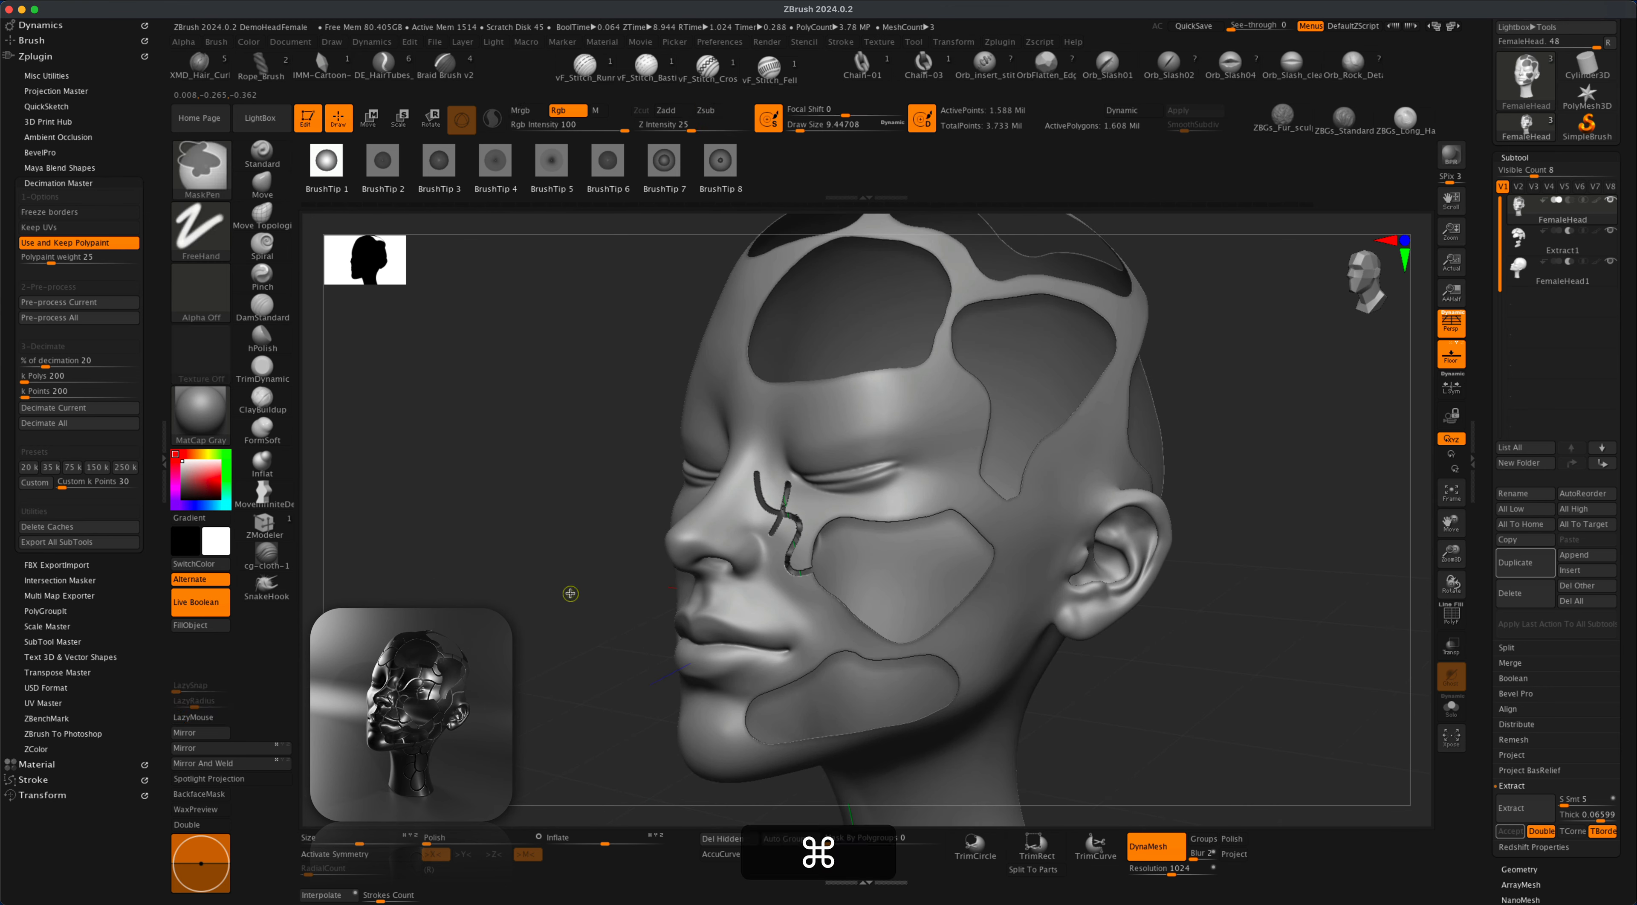
{"action": "key", "text": "super+z"}
{"action": "key", "text": "super+z"}
{"action": "key", "text": "super+z"}
{"action": "left_click_drag", "start_coordinate": [580, 580], "coordinate": [607, 580]}
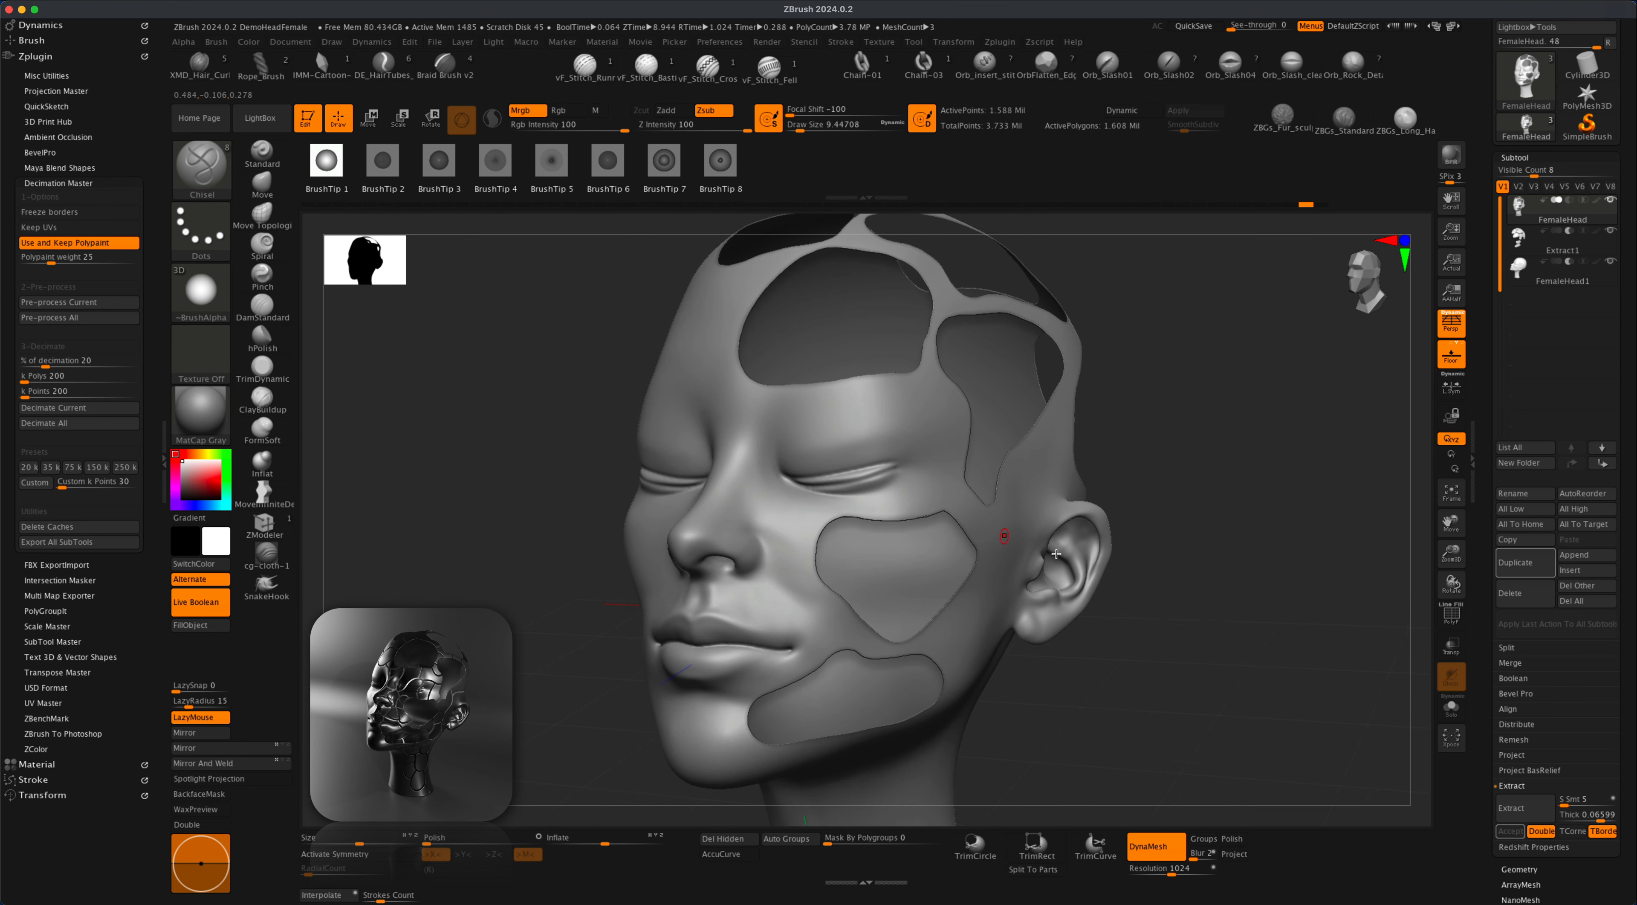
Store a morph target for the FemaleHead subtool
{"action": "left_click_drag", "start_coordinate": [1630, 703], "coordinate": [1634, 593]}
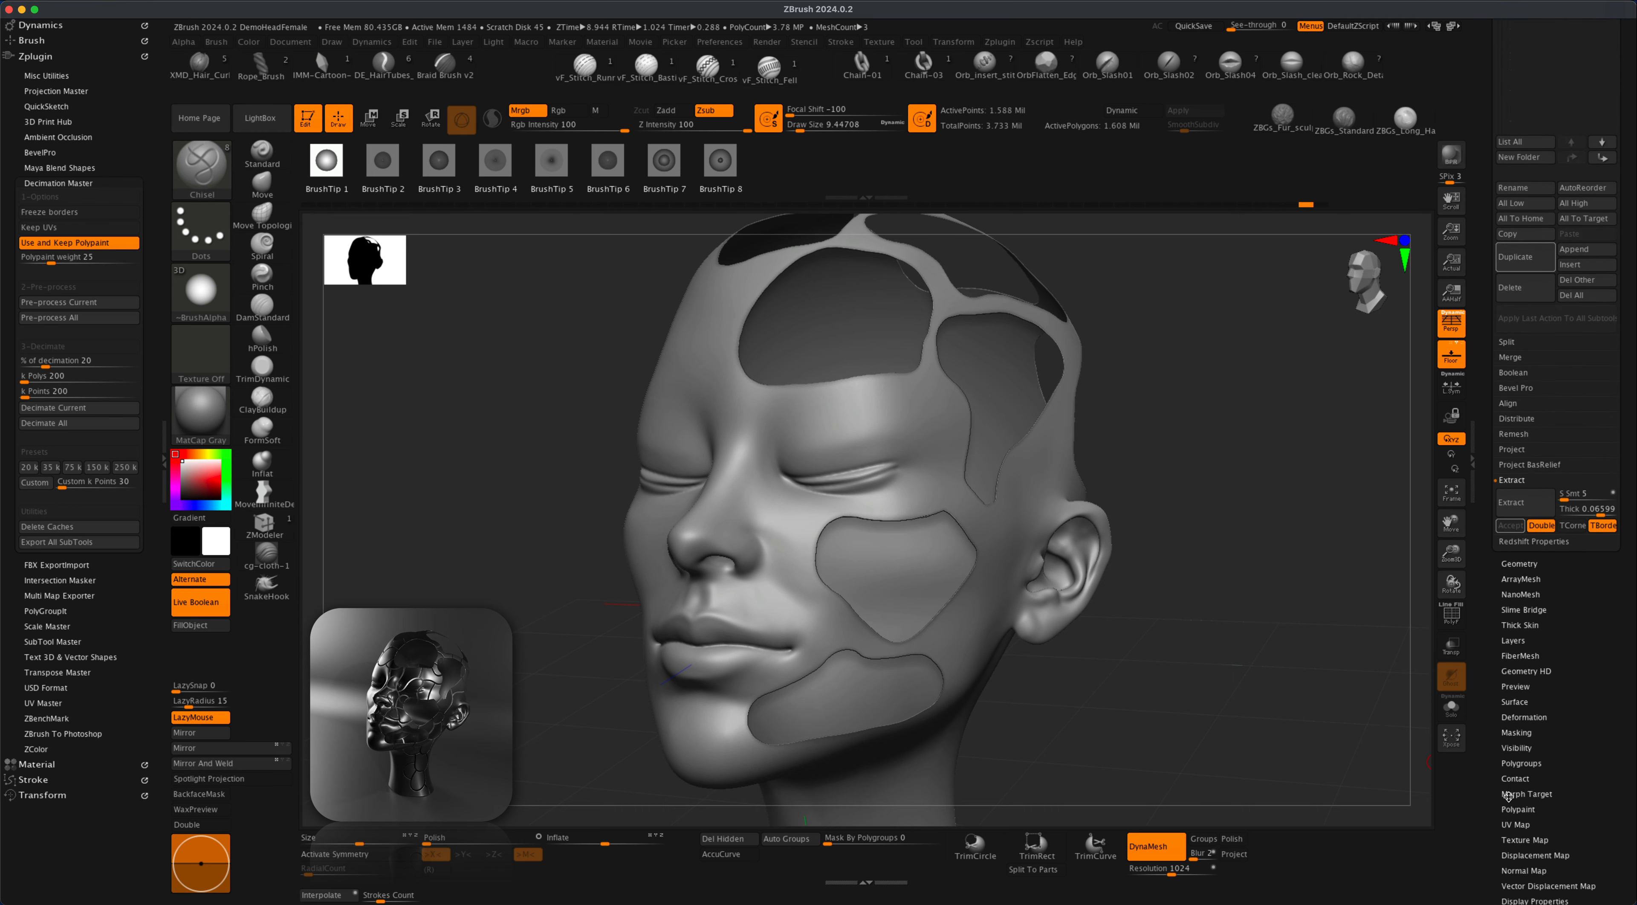
{"action": "left_click", "coordinate": [1523, 795]}
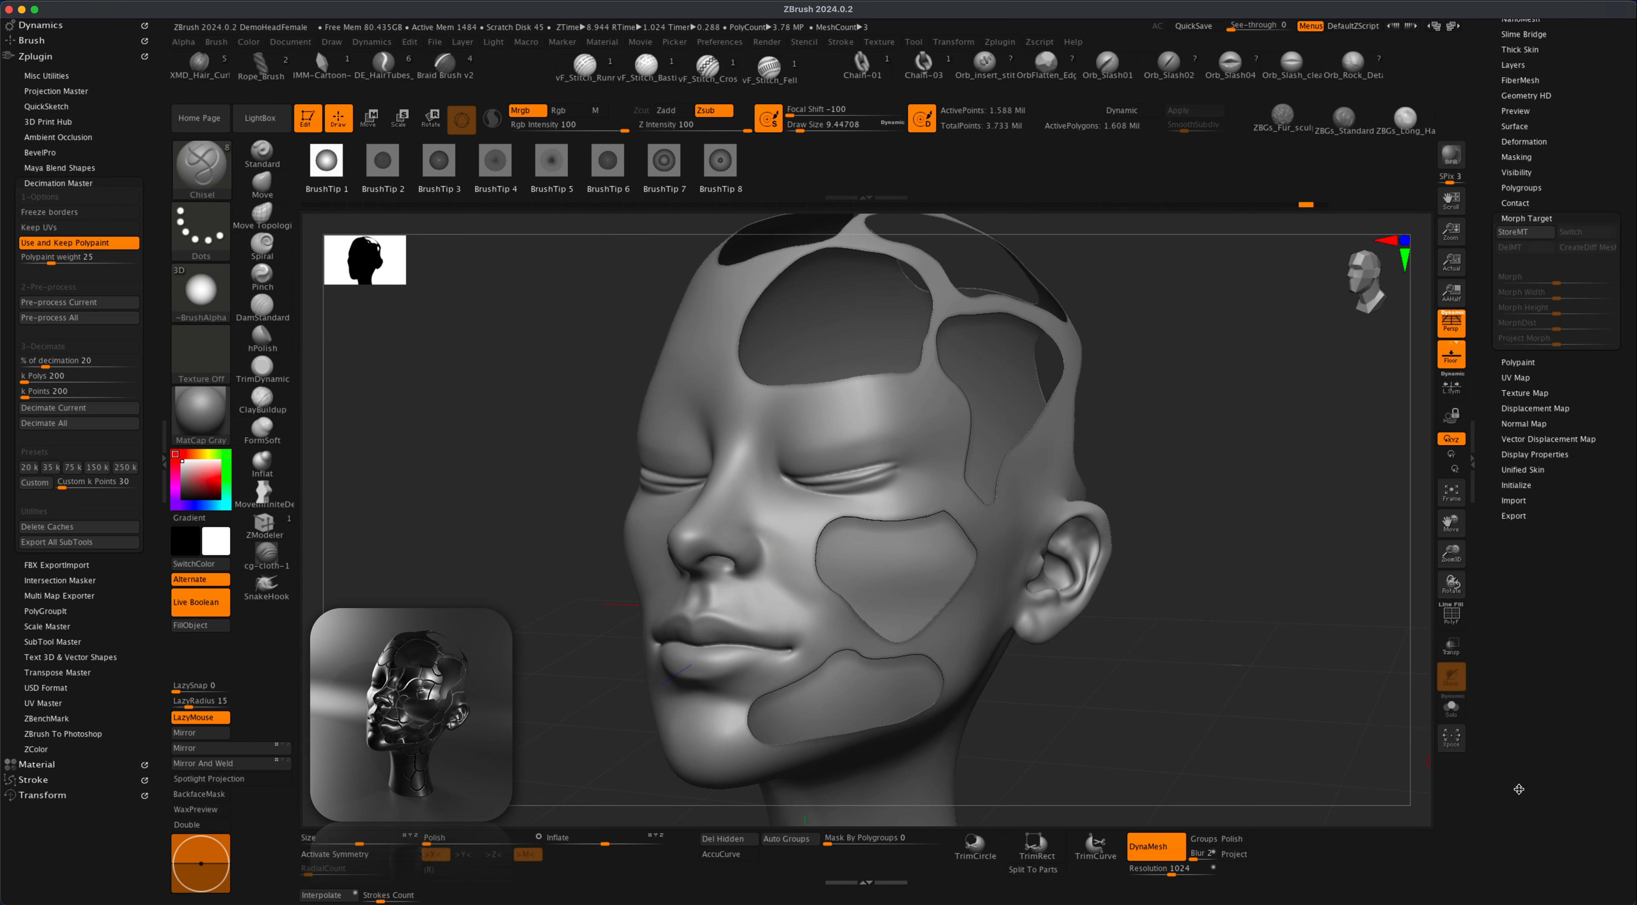
{"action": "left_click", "coordinate": [1525, 231]}
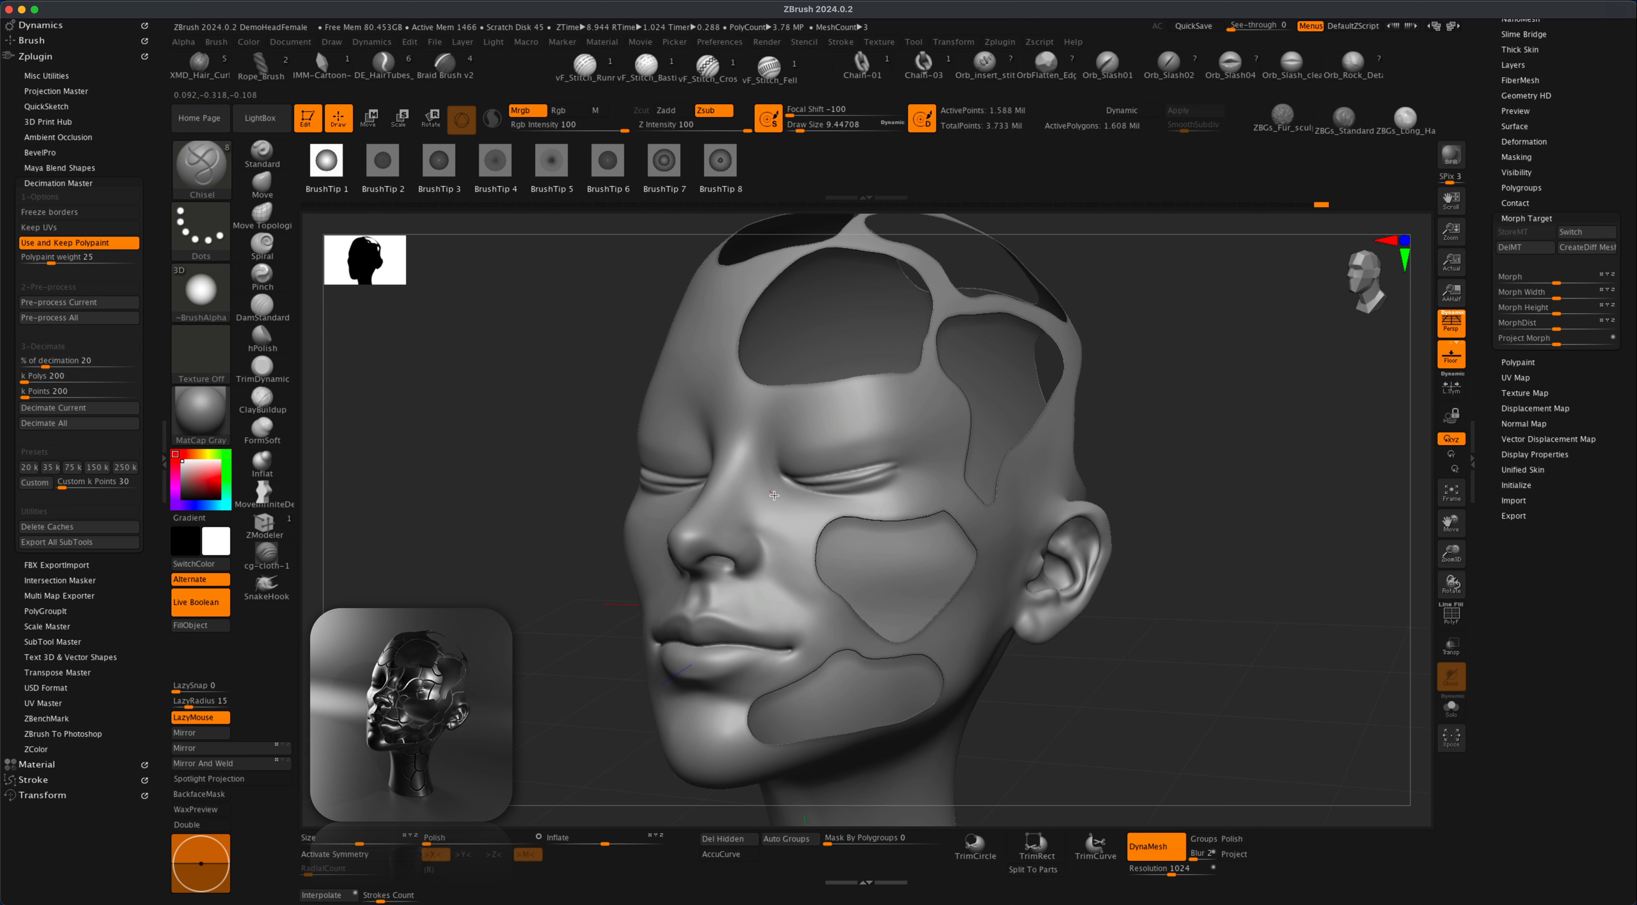
Carve branching Chisel lines between the nose, the cheek opening and the corner of the mouth, undoing unwanted strokes
{"action": "left_click_drag", "start_coordinate": [826, 546], "coordinate": [825, 547]}
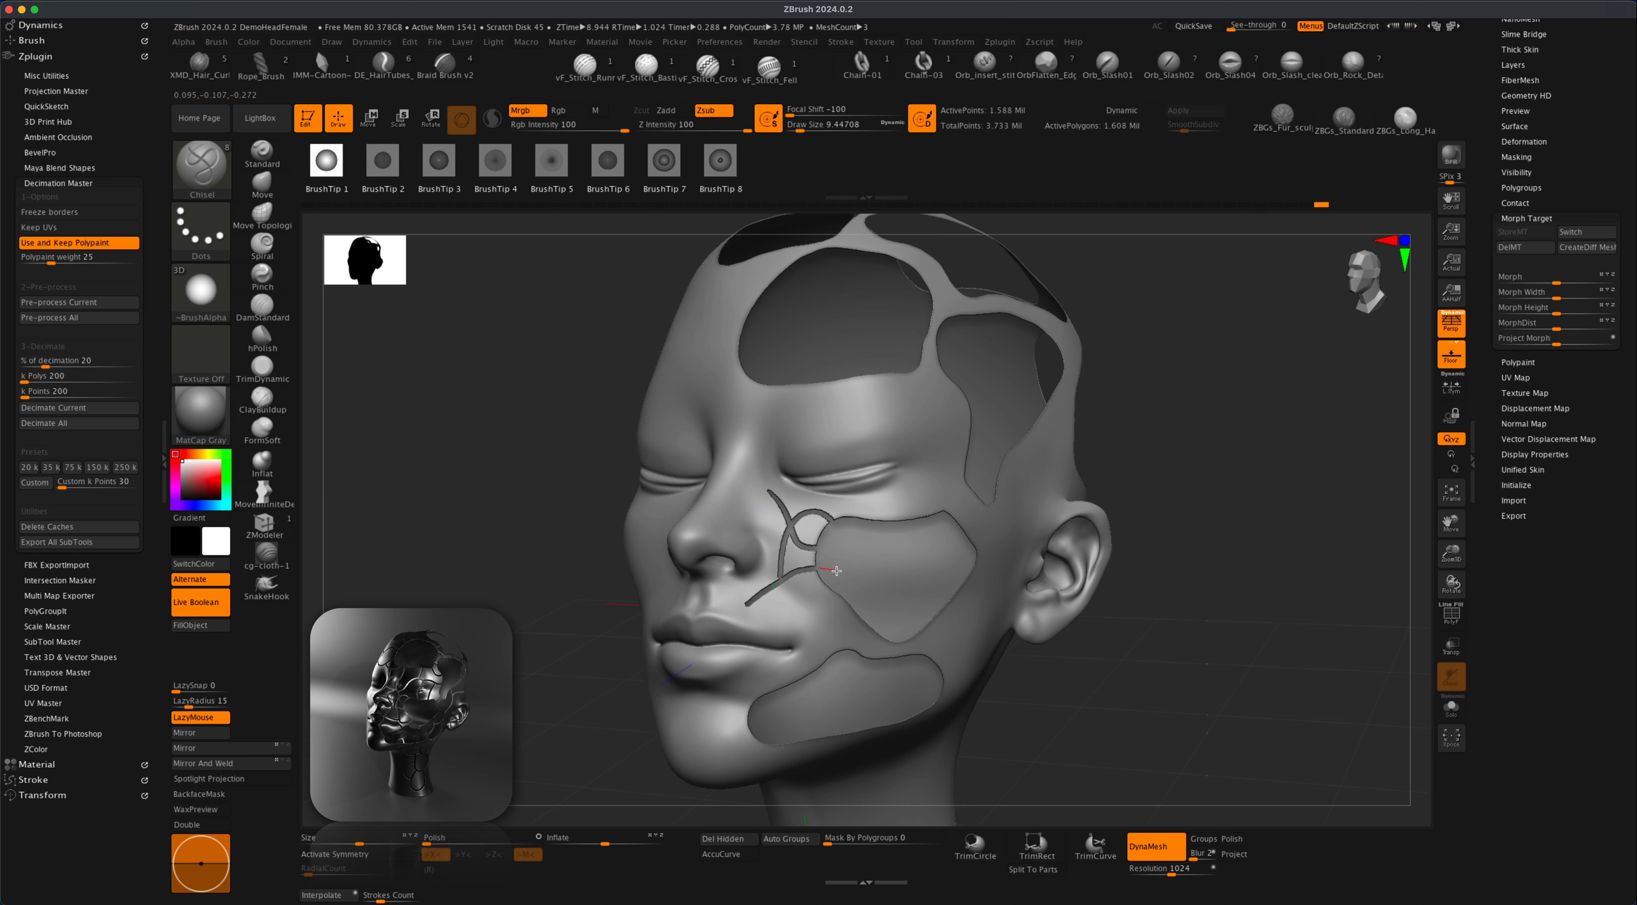
{"action": "key", "text": "super+z"}
{"action": "mouse_move", "coordinate": [836, 571]}
{"action": "left_mouse_down"}
{"action": "mouse_move", "coordinate": [806, 574]}
{"action": "mouse_move", "coordinate": [838, 579]}
{"action": "mouse_move", "coordinate": [810, 631]}
{"action": "left_mouse_up"}
{"action": "left_click_drag", "start_coordinate": [742, 609], "coordinate": [862, 606]}
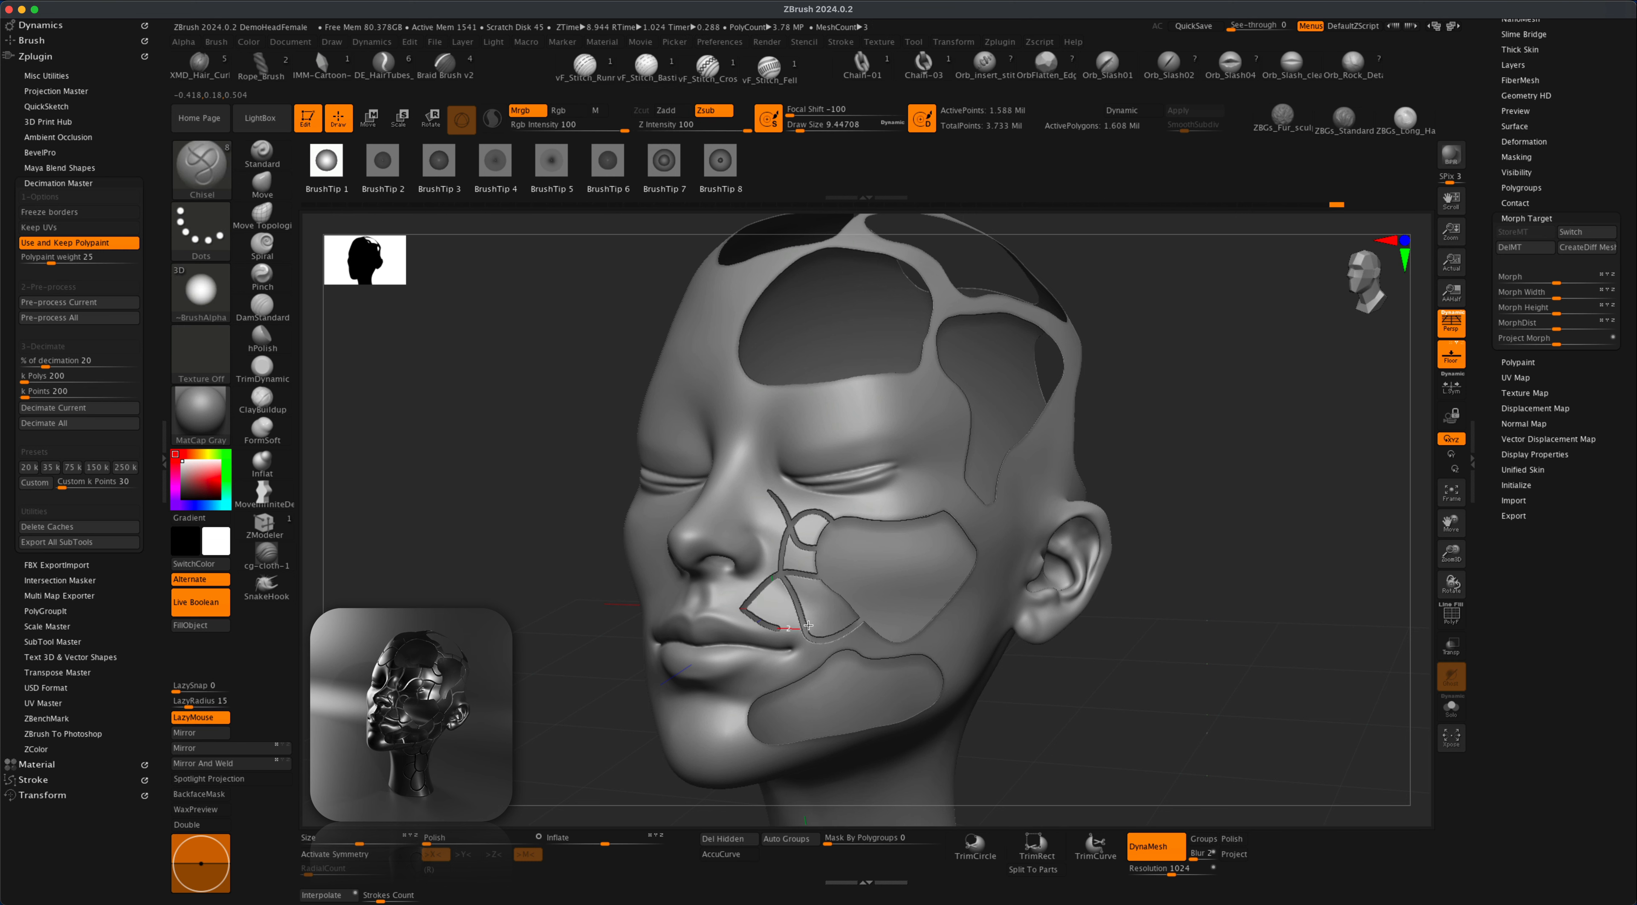
Carve connected cell-like lines around the closed eye, up to the forehead opening and down past the mouth to the jaw opening
{"action": "left_click_drag", "start_coordinate": [780, 500], "coordinate": [849, 431]}
{"action": "left_click_drag", "start_coordinate": [871, 438], "coordinate": [872, 517]}
{"action": "left_click_drag", "start_coordinate": [925, 439], "coordinate": [917, 522]}
{"action": "left_click_drag", "start_coordinate": [788, 385], "coordinate": [766, 554]}
{"action": "left_click_drag", "start_coordinate": [540, 406], "coordinate": [623, 394]}
{"action": "left_click_drag", "start_coordinate": [881, 610], "coordinate": [855, 643], "text": "alt"}
{"action": "left_click_drag", "start_coordinate": [953, 597], "coordinate": [1013, 575]}
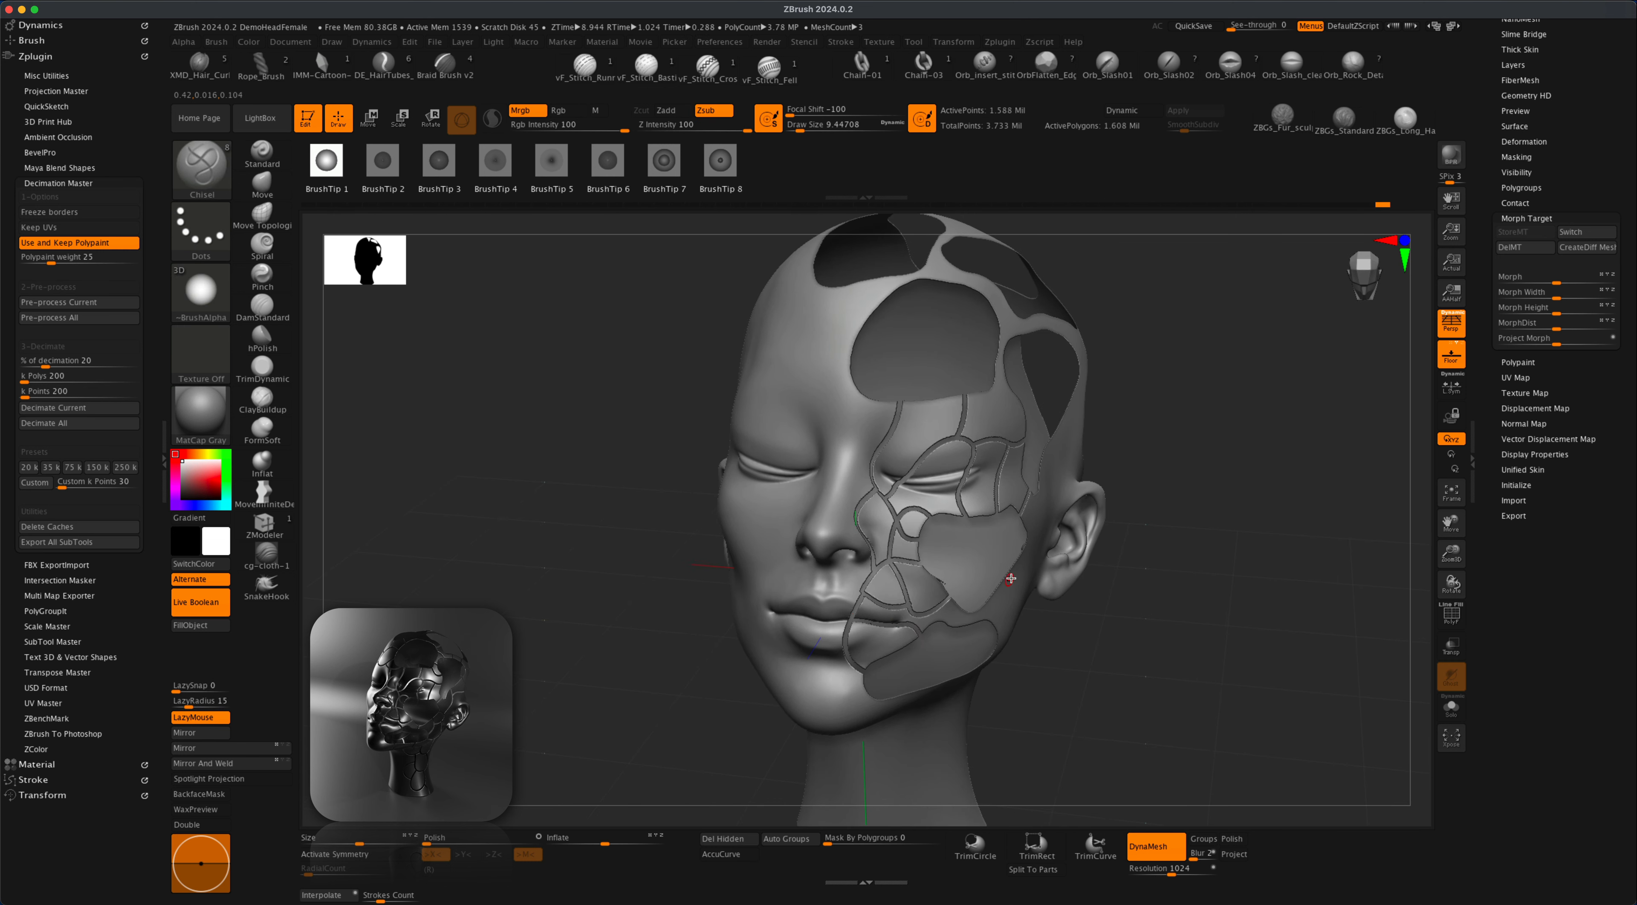
Extend the carved cell pattern across the temple, the area in front of the ear and the jawline
{"action": "left_click_drag", "start_coordinate": [1144, 572], "coordinate": [941, 559]}
{"action": "left_click_drag", "start_coordinate": [913, 441], "coordinate": [807, 543]}
{"action": "left_click_drag", "start_coordinate": [903, 354], "coordinate": [944, 353]}
{"action": "left_click_drag", "start_coordinate": [728, 407], "coordinate": [781, 380]}
{"action": "mouse_move", "coordinate": [781, 450]}
{"action": "left_mouse_down"}
{"action": "mouse_move", "coordinate": [829, 511]}
{"action": "mouse_move", "coordinate": [675, 572]}
{"action": "left_mouse_up"}
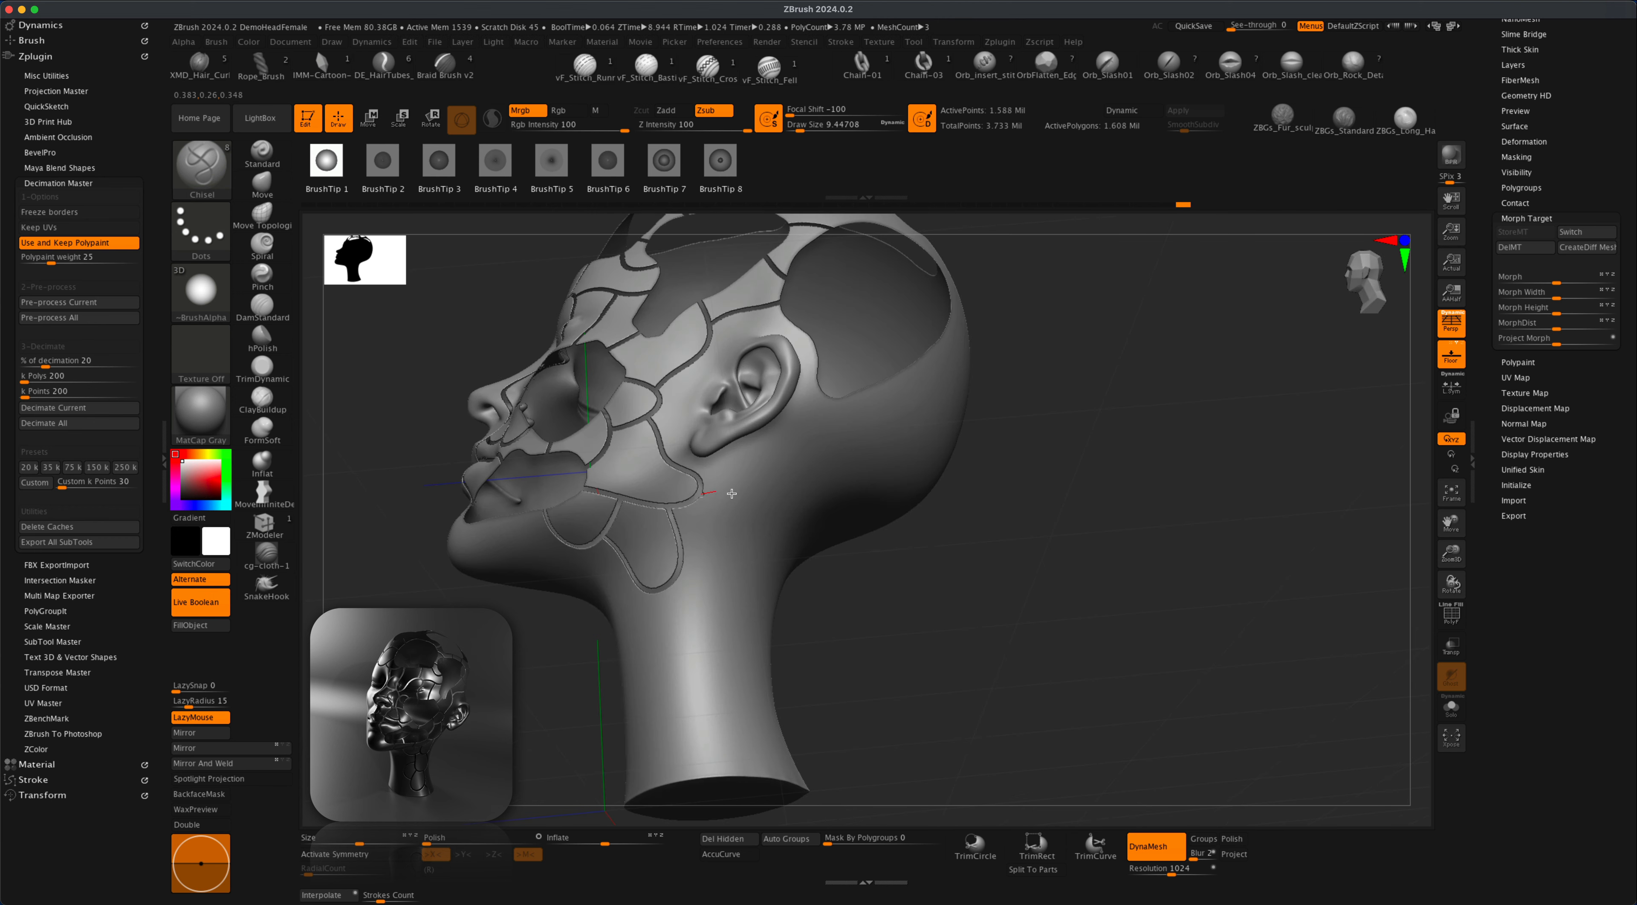
{"action": "left_click_drag", "start_coordinate": [731, 493], "coordinate": [826, 407]}
{"action": "mouse_move", "coordinate": [713, 464]}
{"action": "left_mouse_down"}
{"action": "mouse_move", "coordinate": [763, 524]}
{"action": "mouse_move", "coordinate": [858, 515]}
{"action": "left_mouse_up"}
{"action": "mouse_move", "coordinate": [1017, 540]}
{"action": "left_mouse_down", "text": "alt"}
{"action": "mouse_move", "coordinate": [1033, 476]}
{"action": "mouse_move", "coordinate": [1138, 489]}
{"action": "left_mouse_up", "text": "alt"}
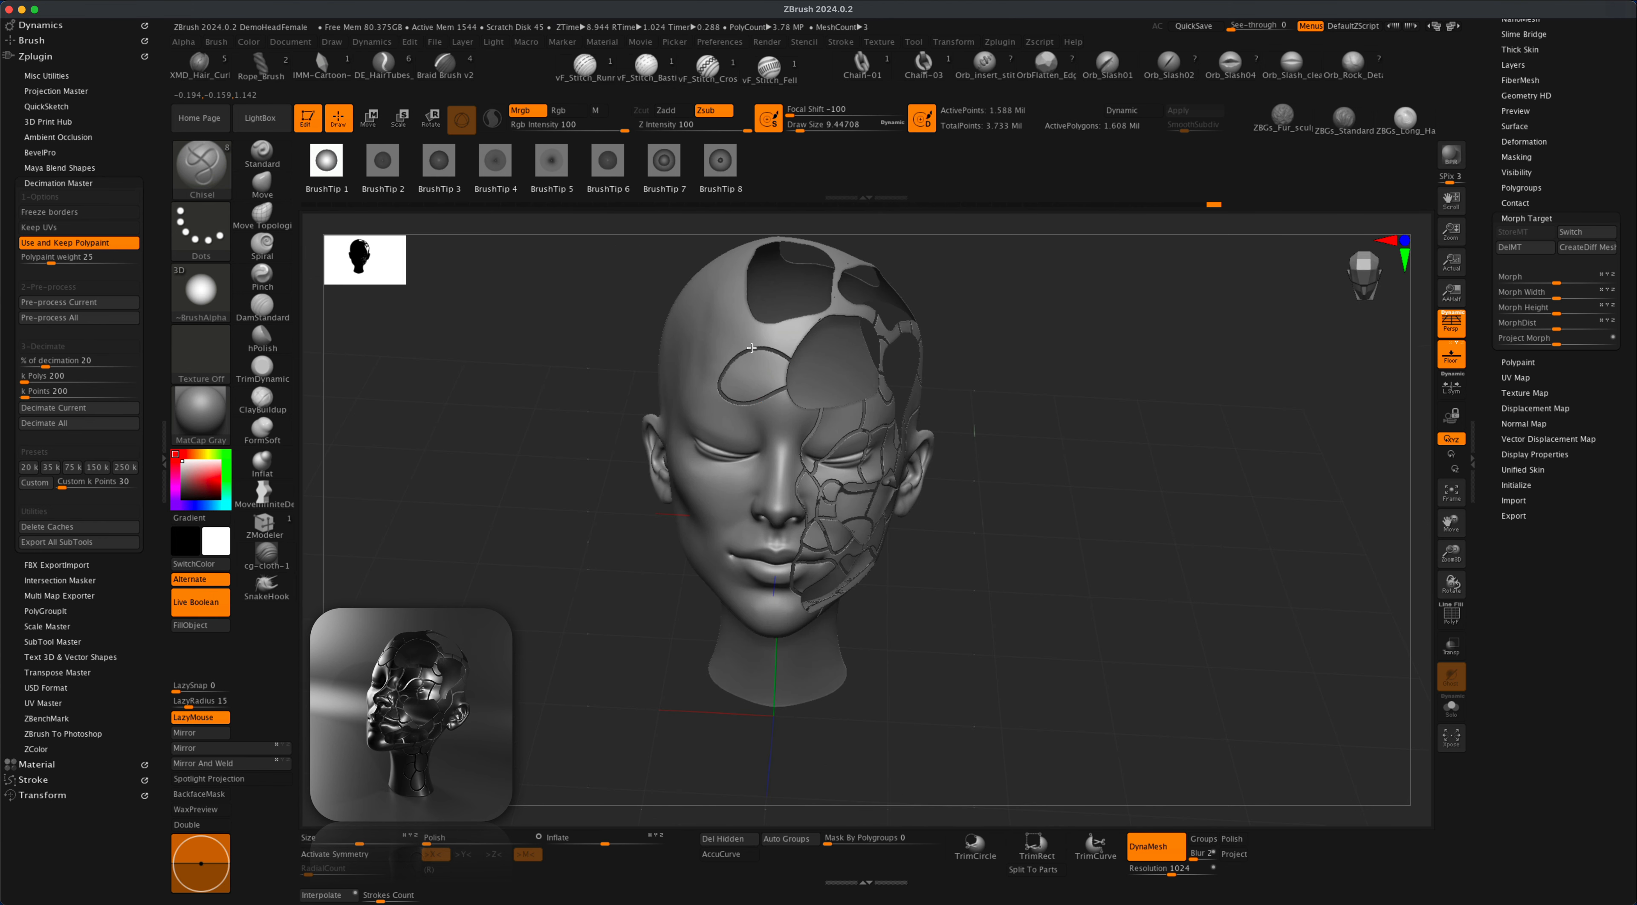
Carve rounded cells on the forehead beside the large opening and along the bridge of the nose
{"action": "mouse_move", "coordinate": [802, 298]}
{"action": "left_mouse_down"}
{"action": "mouse_move", "coordinate": [750, 355]}
{"action": "mouse_move", "coordinate": [763, 381]}
{"action": "left_mouse_up"}
{"action": "left_click_drag", "start_coordinate": [1041, 376], "coordinate": [954, 407]}
{"action": "left_click_drag", "start_coordinate": [1043, 355], "coordinate": [1042, 489], "text": "alt"}
{"action": "left_click_drag", "start_coordinate": [798, 467], "coordinate": [756, 559]}
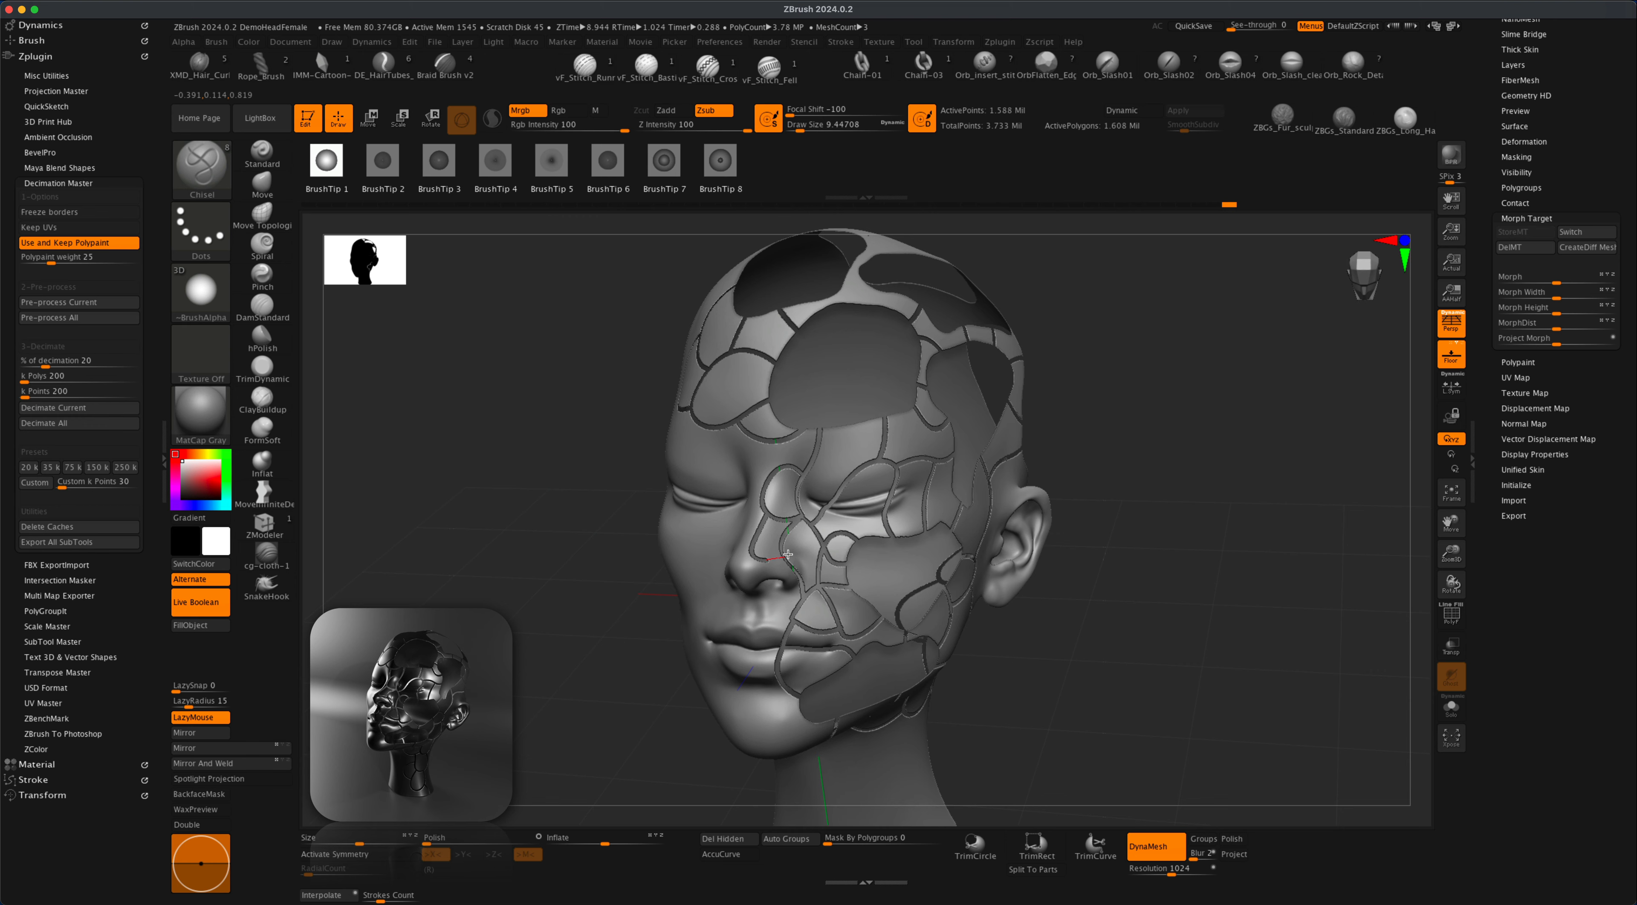
Continue the carved lines over the side of the nose and from the jaw down the neck
{"action": "left_click_drag", "start_coordinate": [1042, 483], "coordinate": [966, 470]}
{"action": "left_click_drag", "start_coordinate": [966, 471], "coordinate": [992, 439], "text": "alt"}
{"action": "mouse_move", "coordinate": [781, 563]}
{"action": "left_mouse_down"}
{"action": "mouse_move", "coordinate": [840, 622]}
{"action": "mouse_move", "coordinate": [820, 690]}
{"action": "left_mouse_up"}
{"action": "left_click_drag", "start_coordinate": [941, 495], "coordinate": [1017, 521]}
{"action": "left_click_drag", "start_coordinate": [1017, 521], "coordinate": [1088, 471], "text": "alt"}
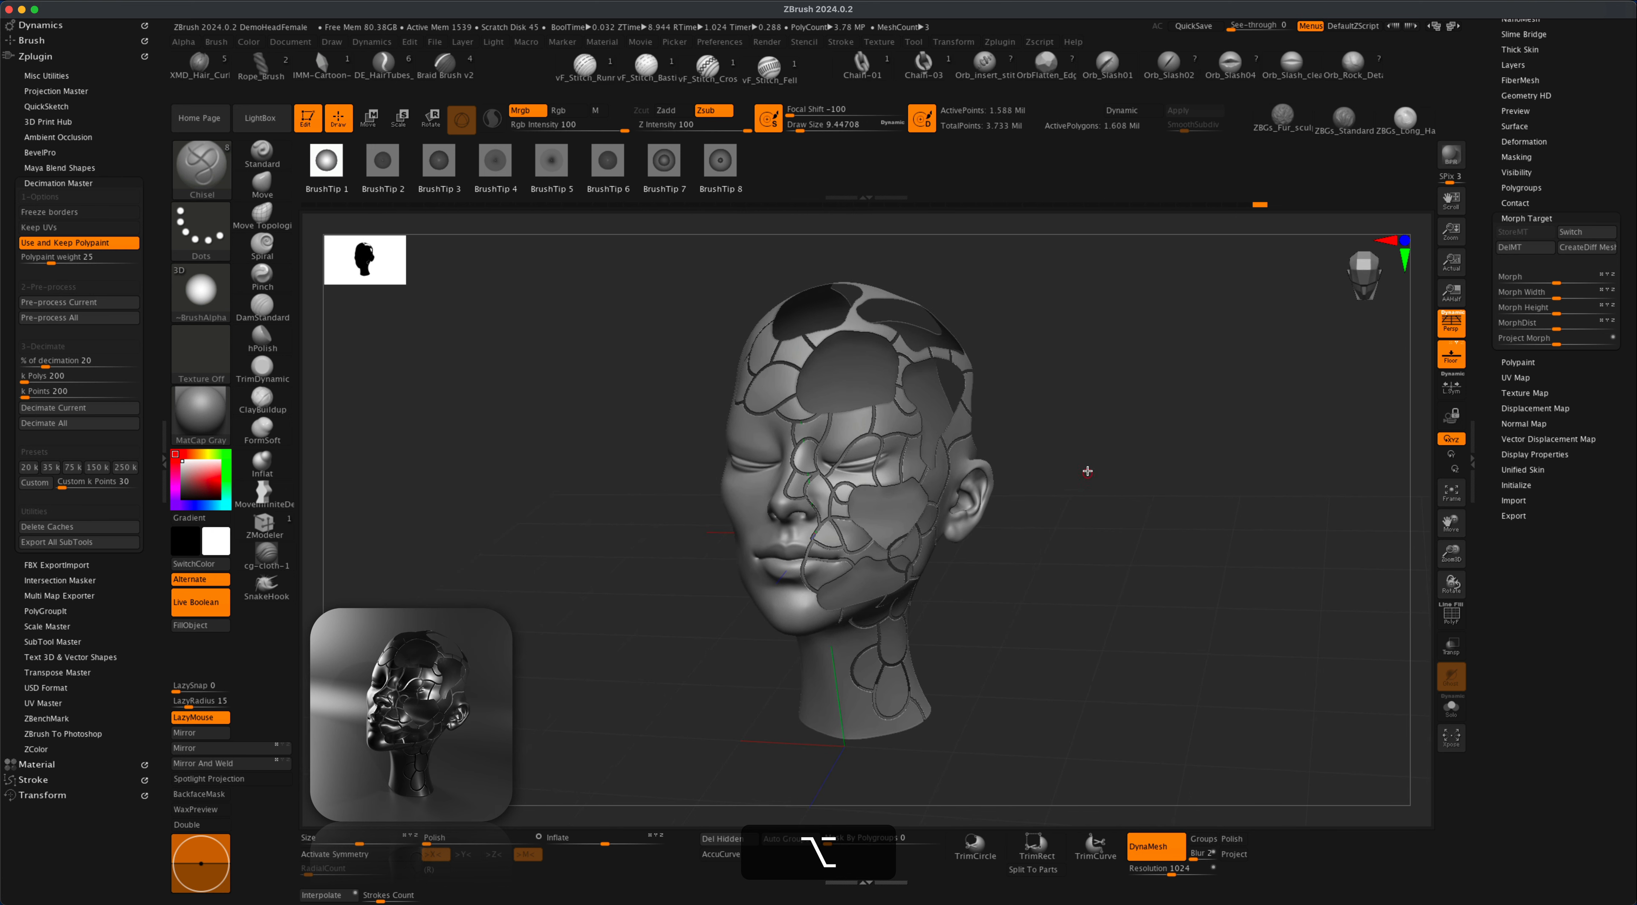
Render the head with BPR and lower the BPR global shadow strength to about 0.36
{"action": "left_click", "coordinate": [1451, 155]}
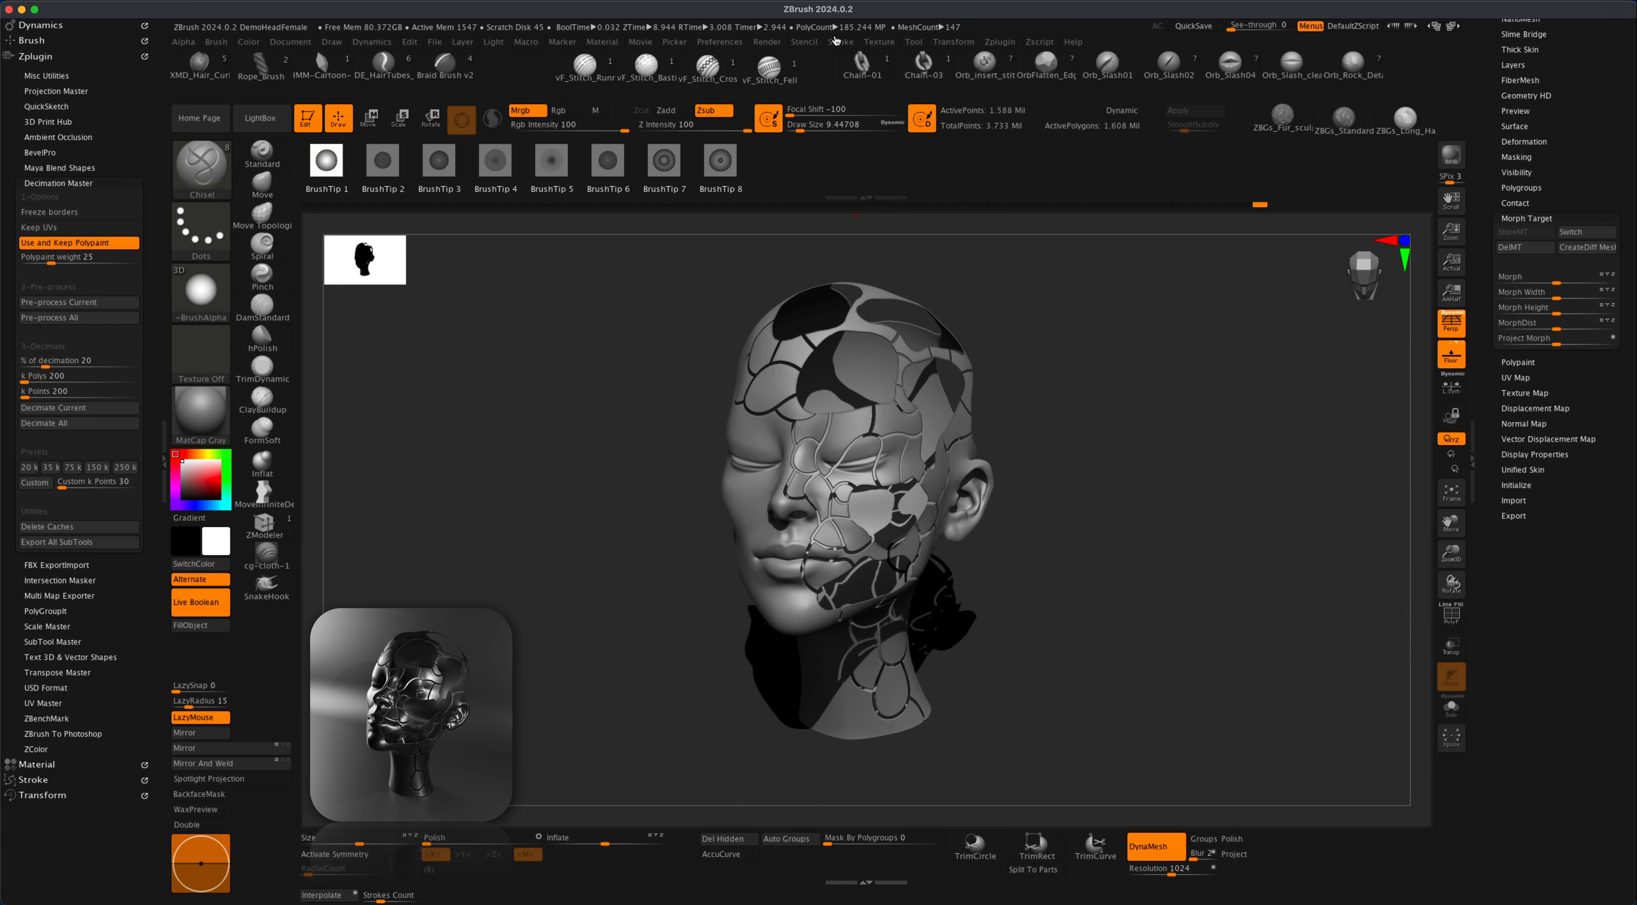
{"action": "left_click", "coordinate": [778, 44]}
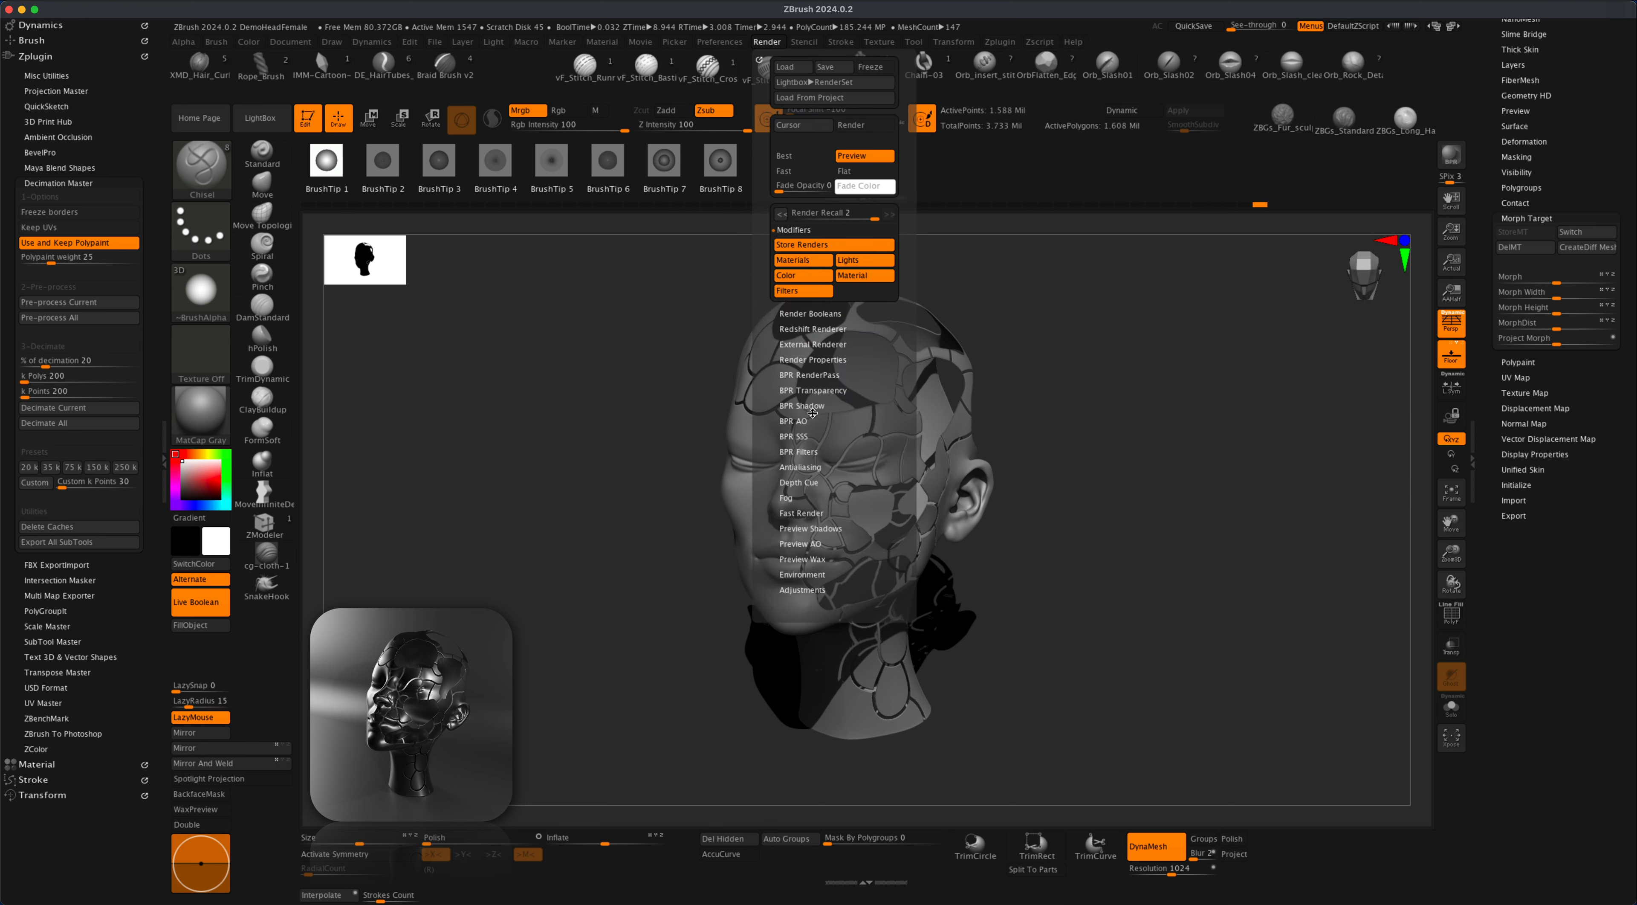
{"action": "left_click", "coordinate": [812, 408]}
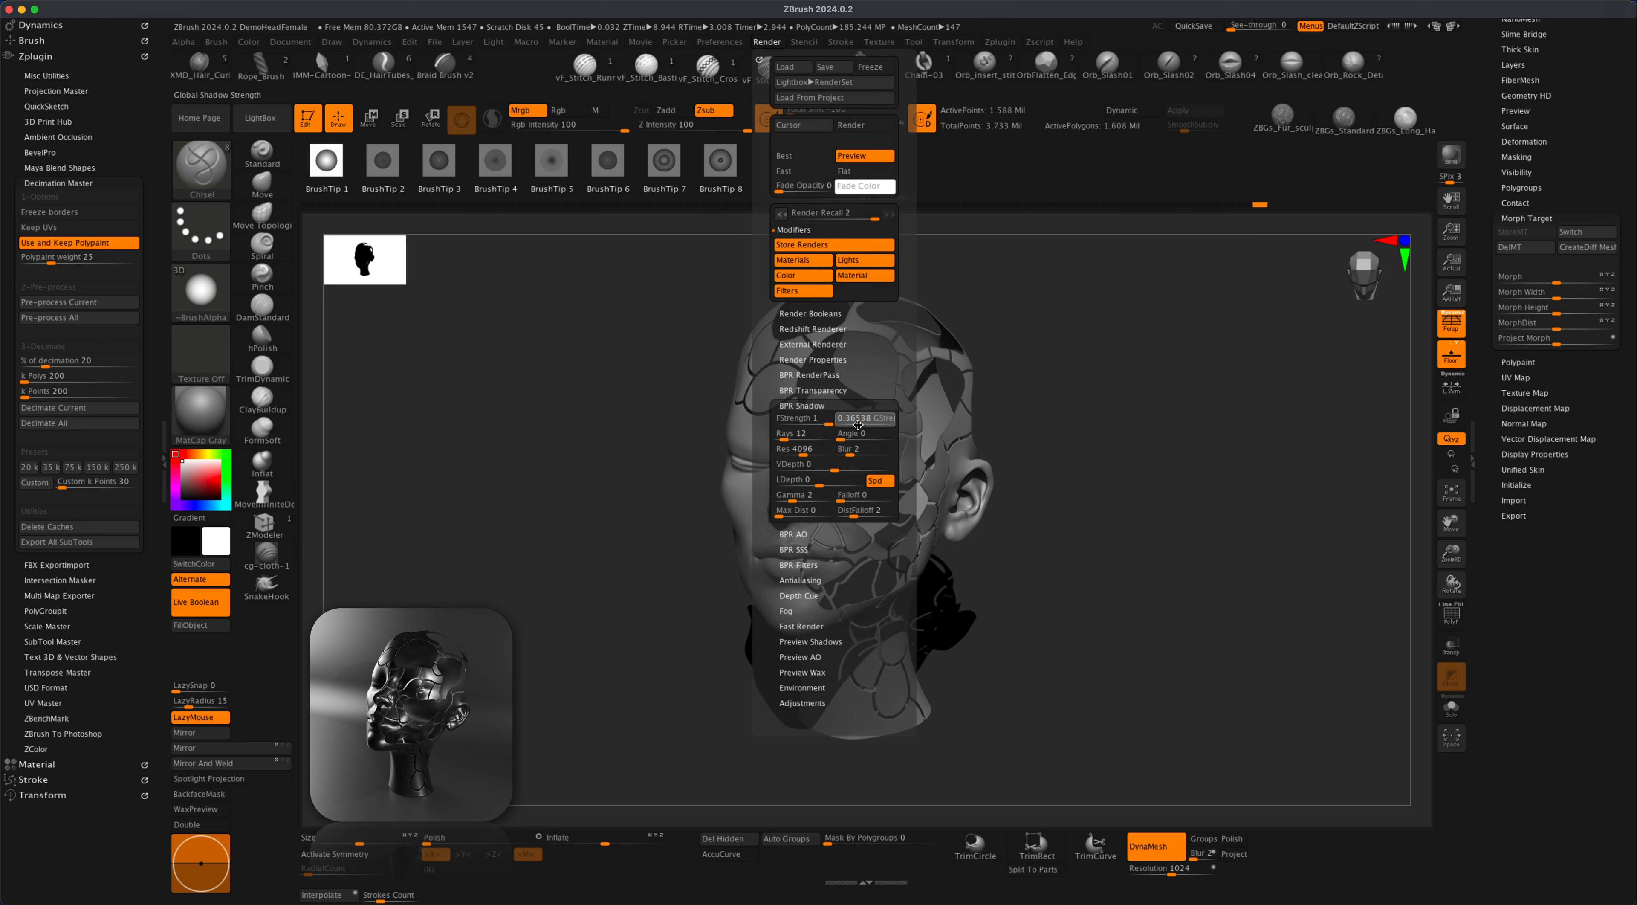
{"action": "left_click_drag", "start_coordinate": [824, 423], "coordinate": [815, 423]}
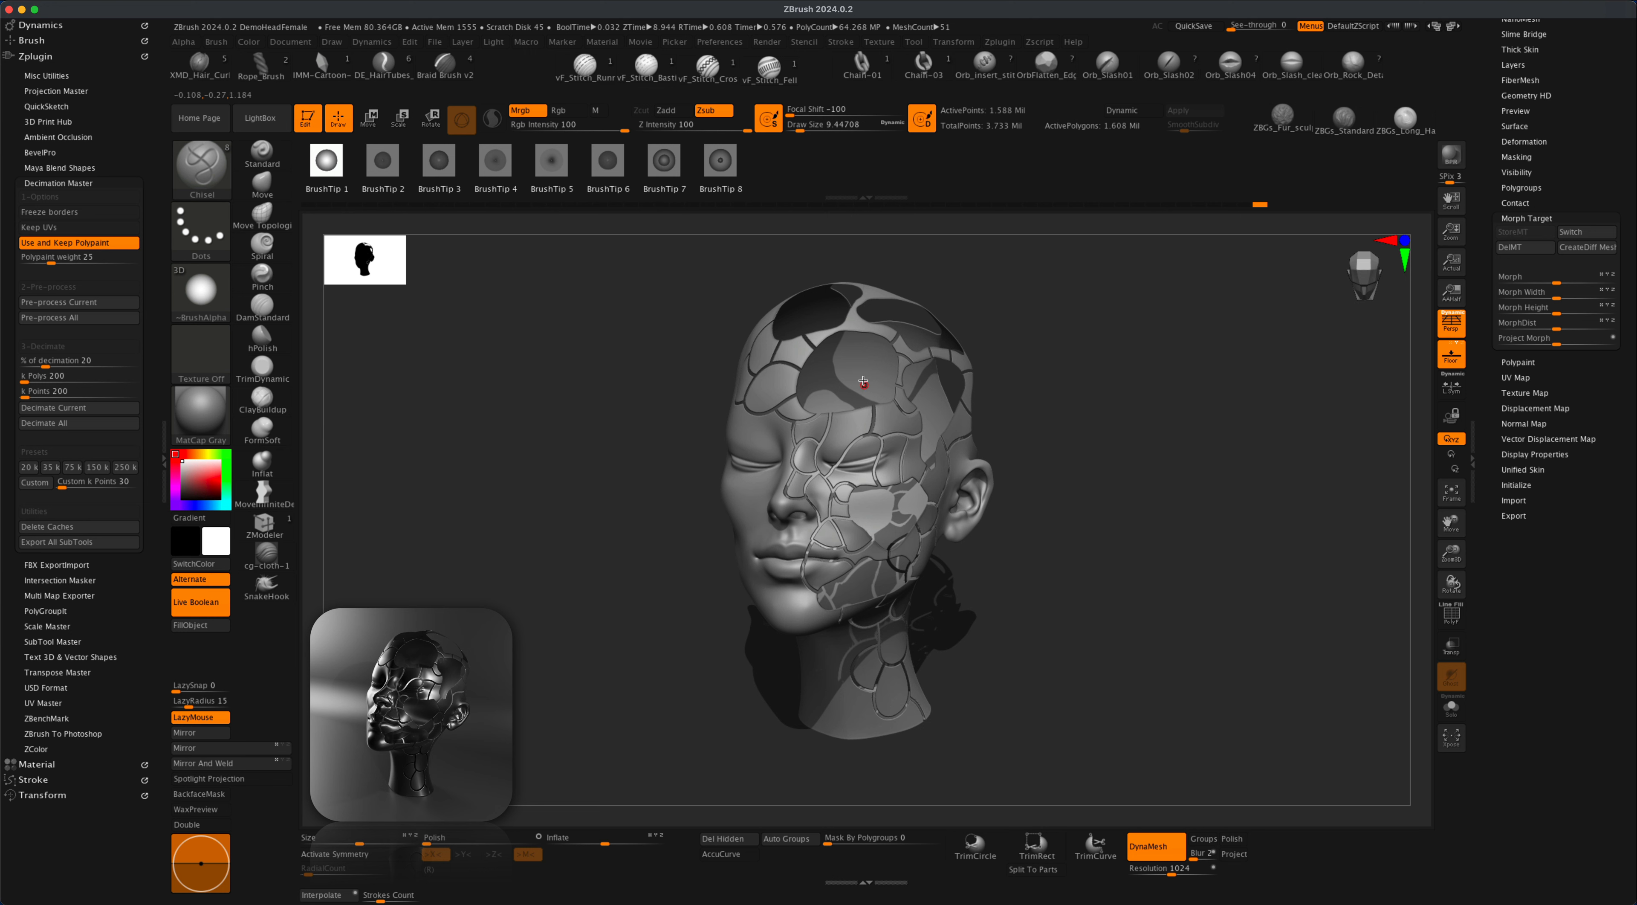
Generate a Boolean mesh from the head and its subtracting subtools
{"action": "scroll", "coordinate": [1614, 127], "scroll_direction": "up", "scroll_amount": 10}
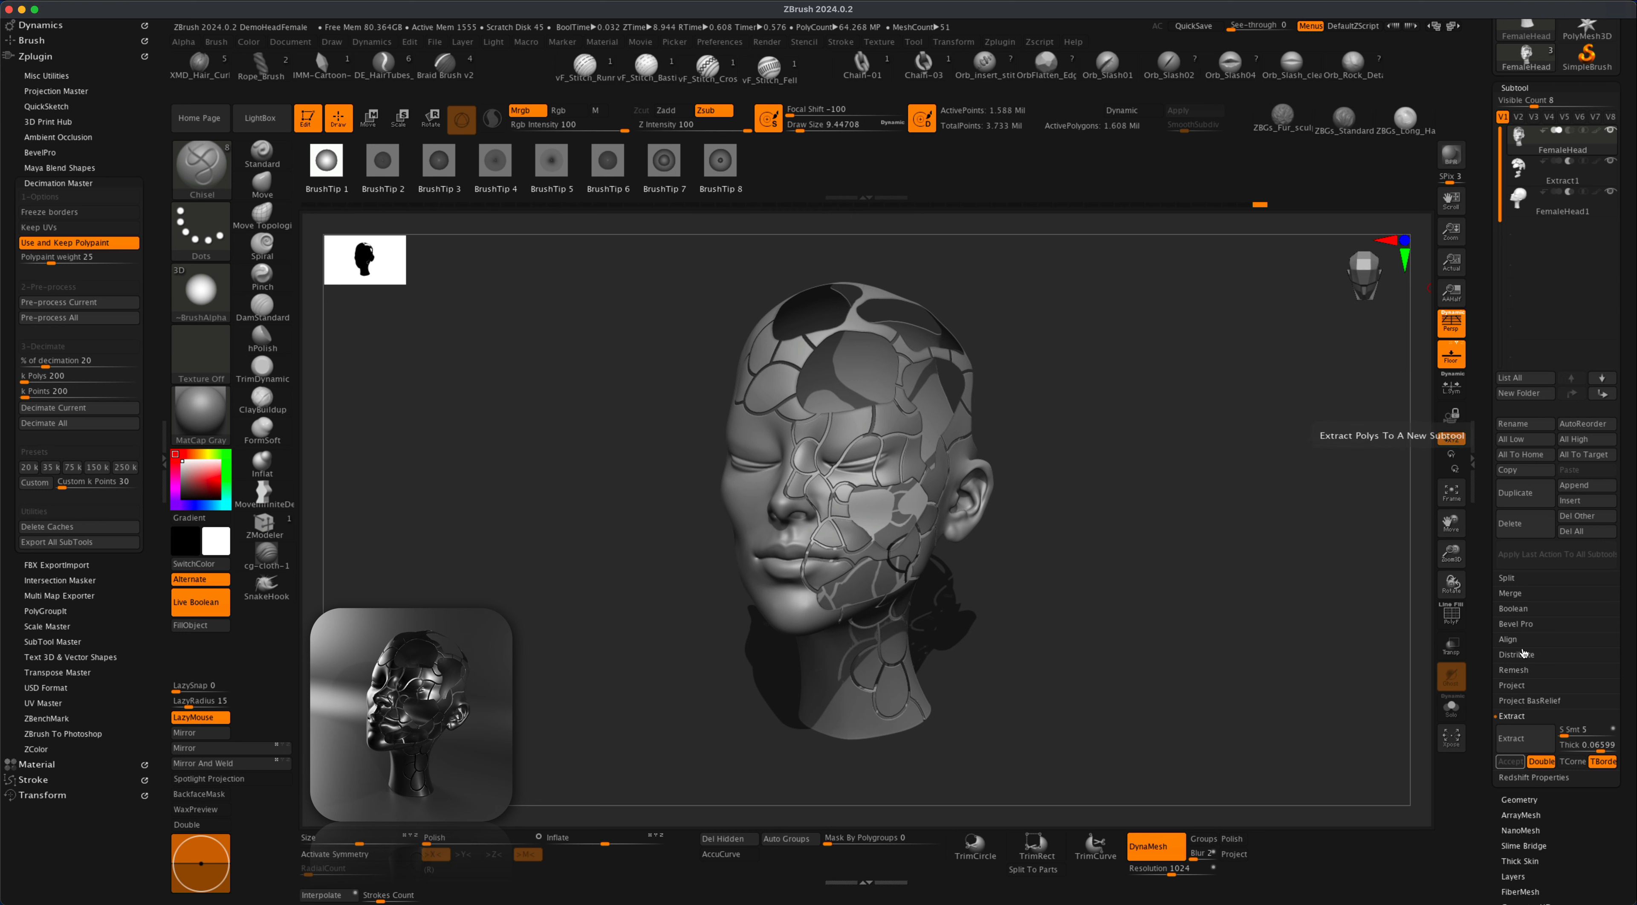
{"action": "left_click", "coordinate": [1521, 611]}
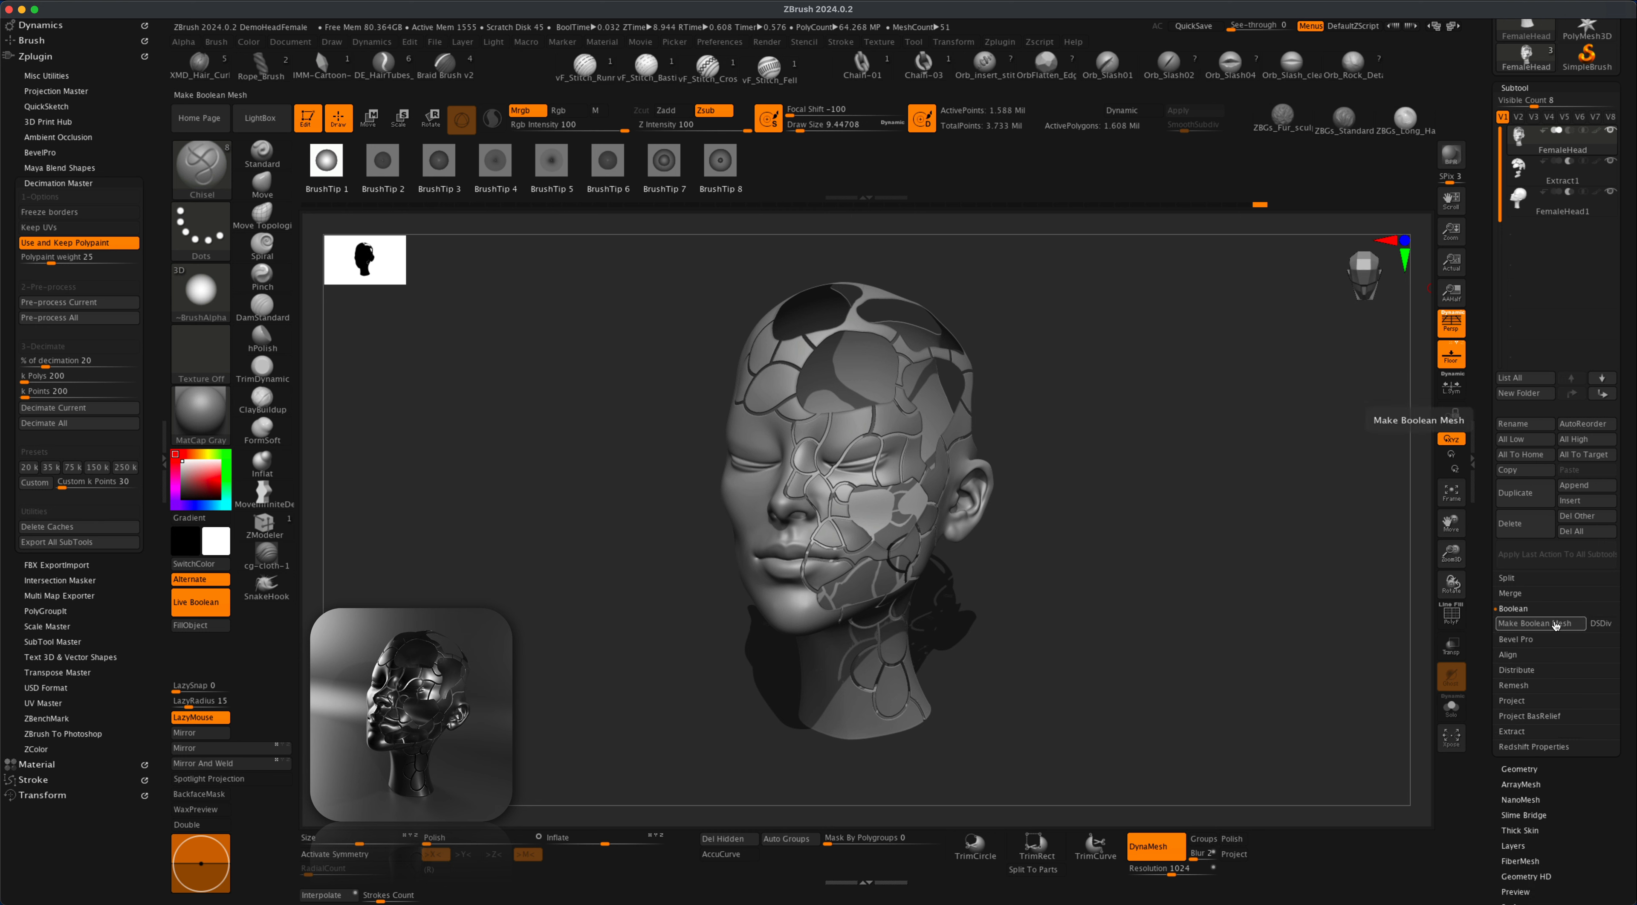
{"action": "left_click", "coordinate": [1553, 624]}
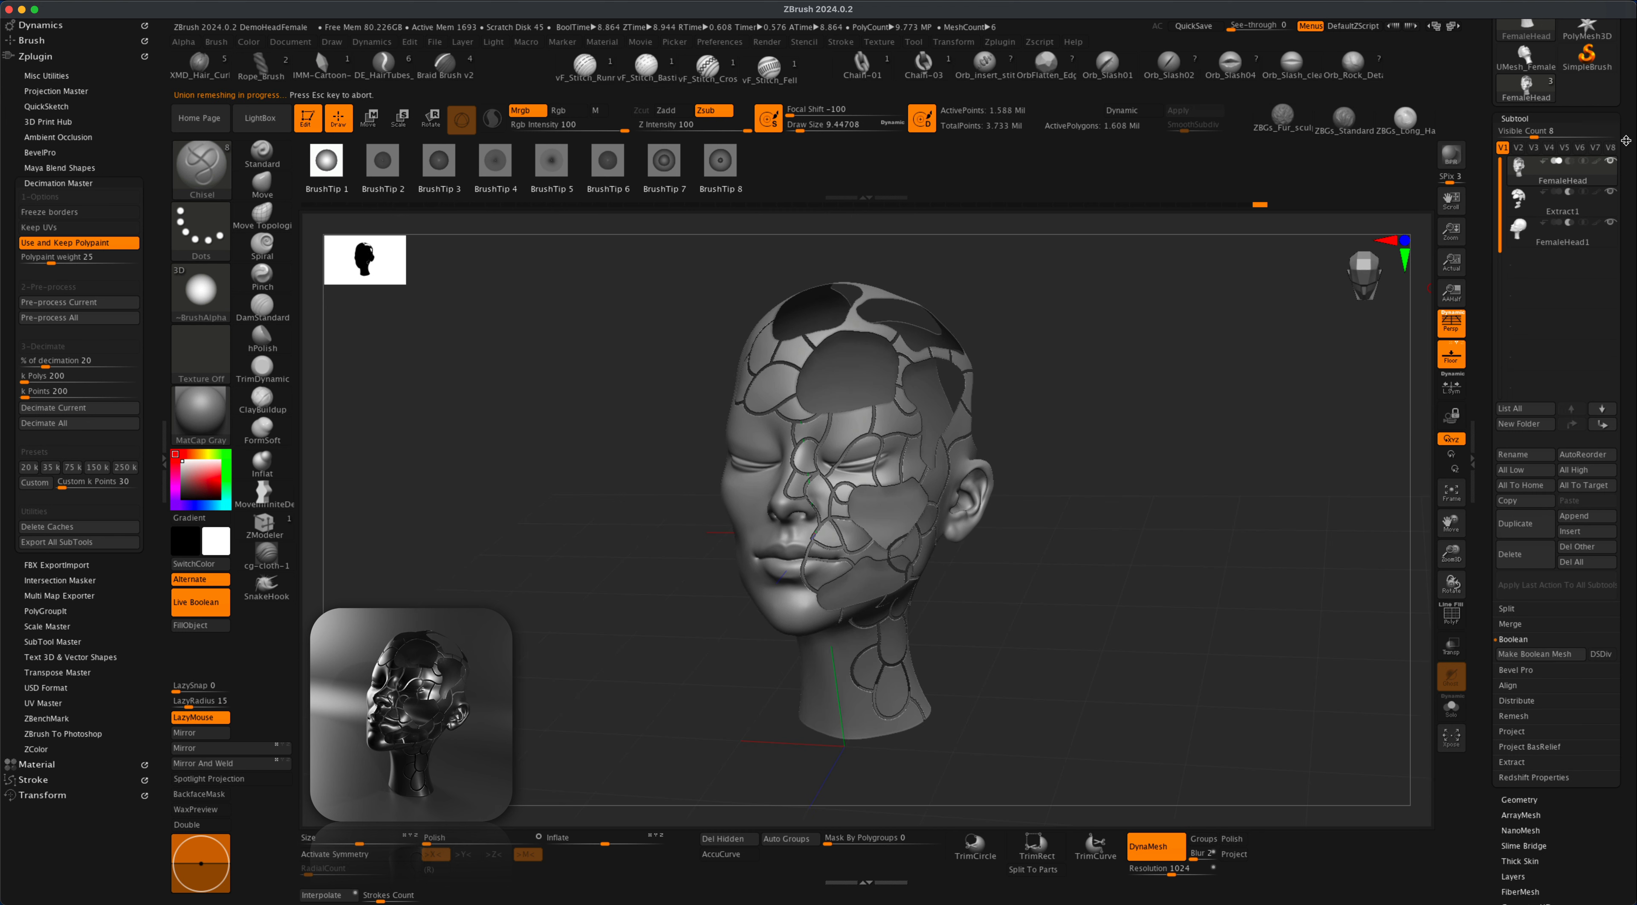
Make the UMesh_FemaleHead tool active, turn off Live Boolean and check the head in a BPR render
{"action": "scroll", "coordinate": [1624, 192], "scroll_direction": "up", "scroll_amount": 5}
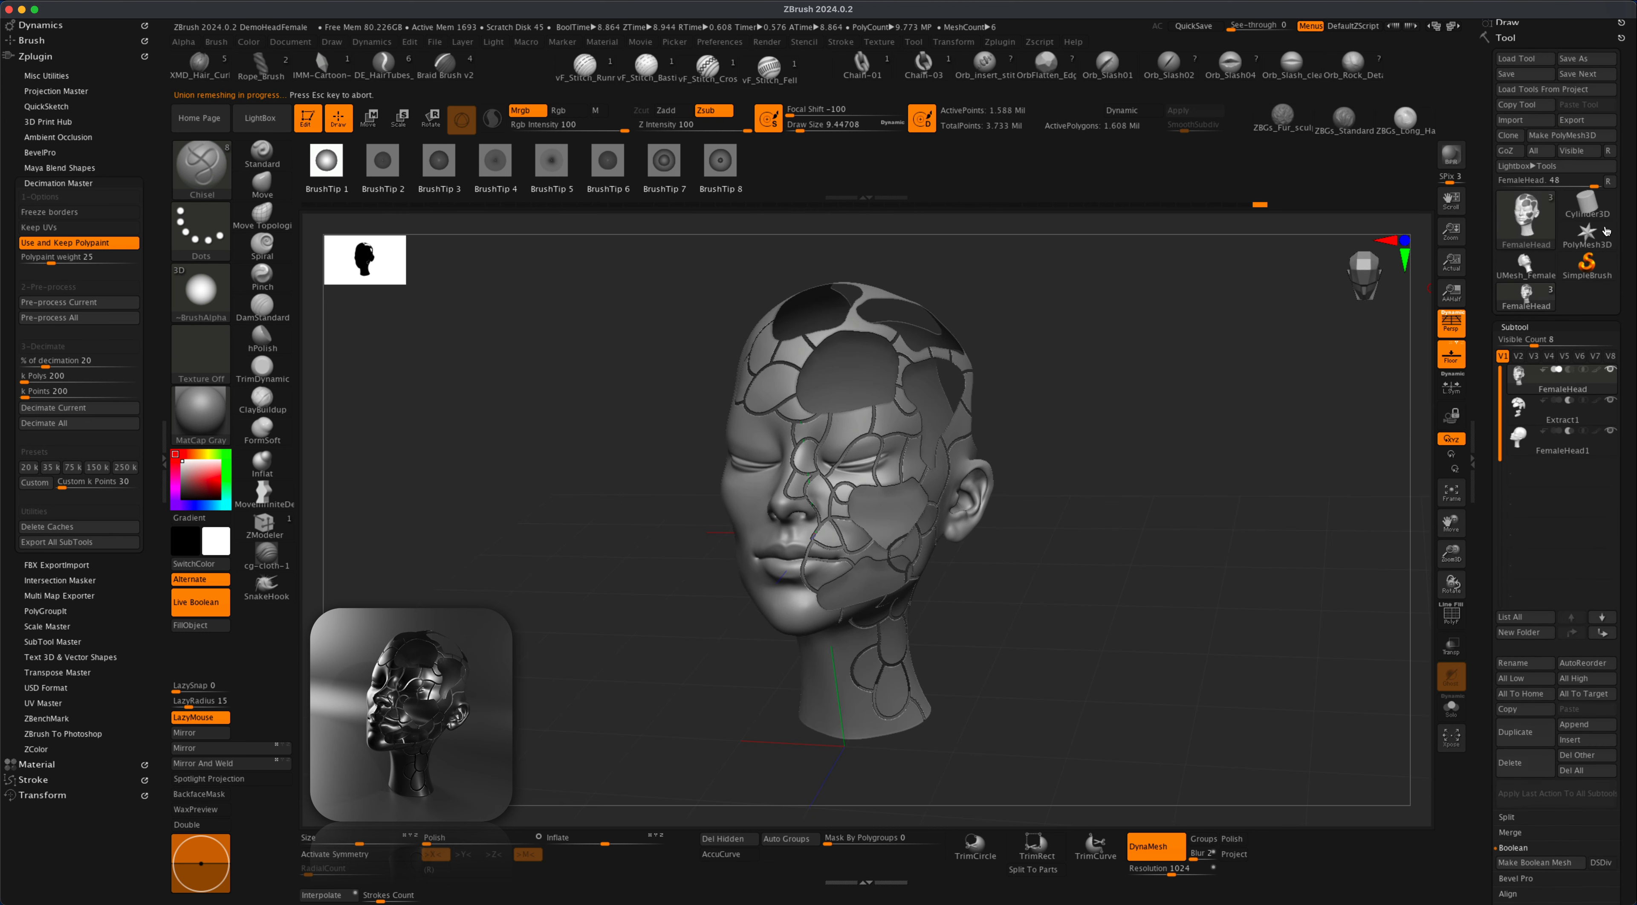
{"action": "left_click", "coordinate": [1511, 265]}
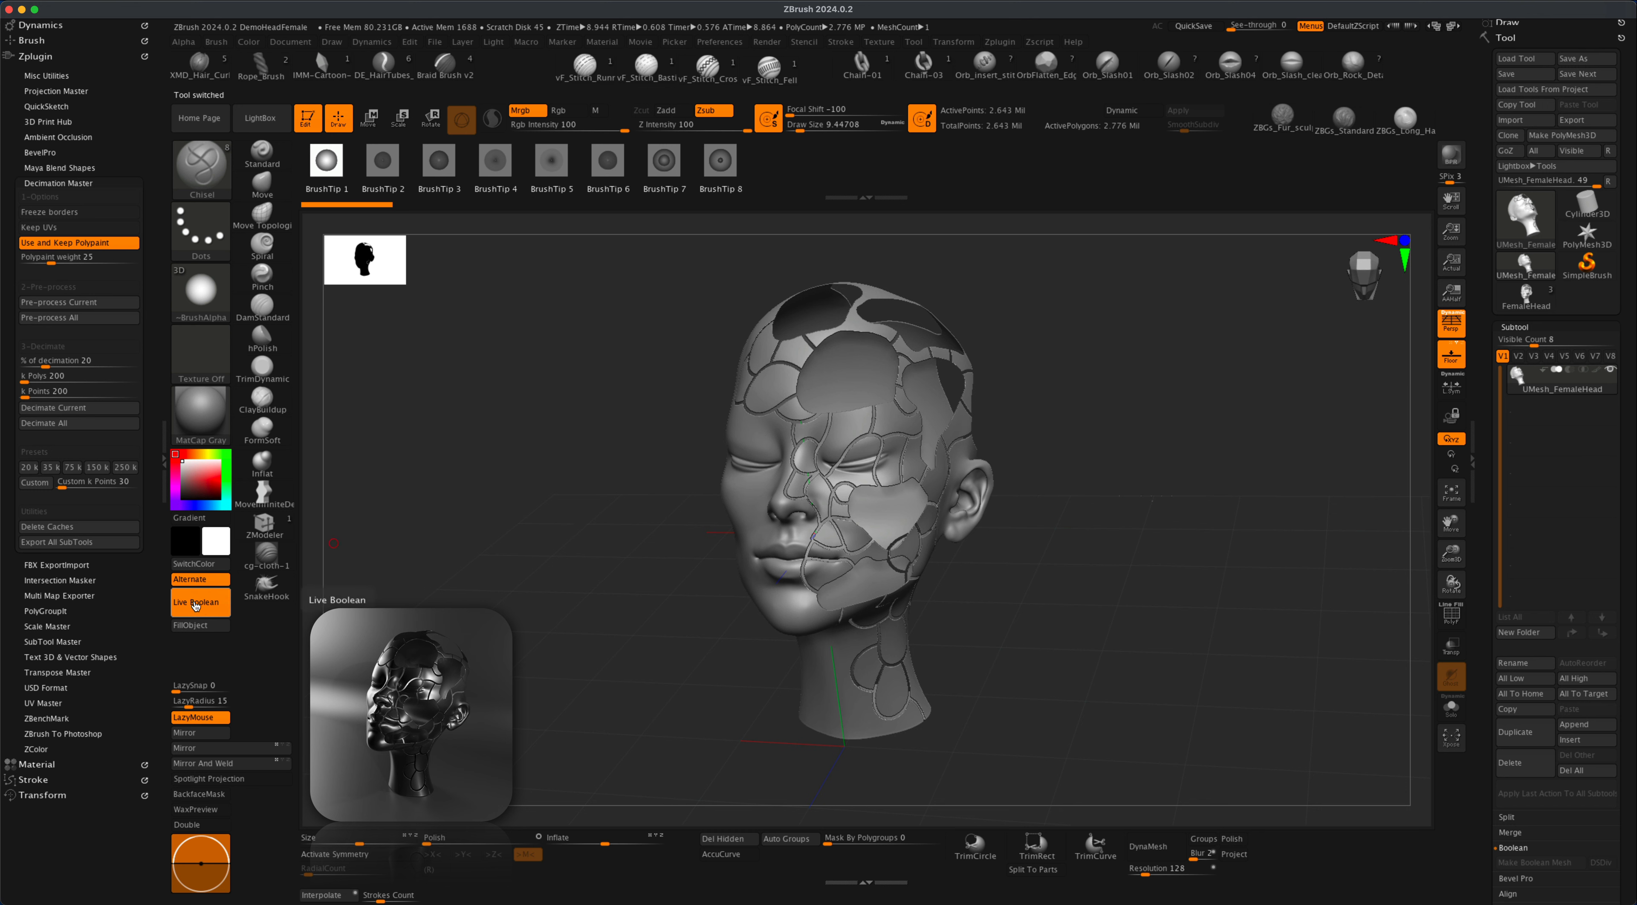
{"action": "left_click", "coordinate": [195, 602]}
{"action": "mouse_move", "coordinate": [1071, 457]}
{"action": "left_mouse_down"}
{"action": "mouse_move", "coordinate": [1073, 483]}
{"action": "mouse_move", "coordinate": [1104, 468]}
{"action": "mouse_move", "coordinate": [1091, 465]}
{"action": "left_mouse_up"}
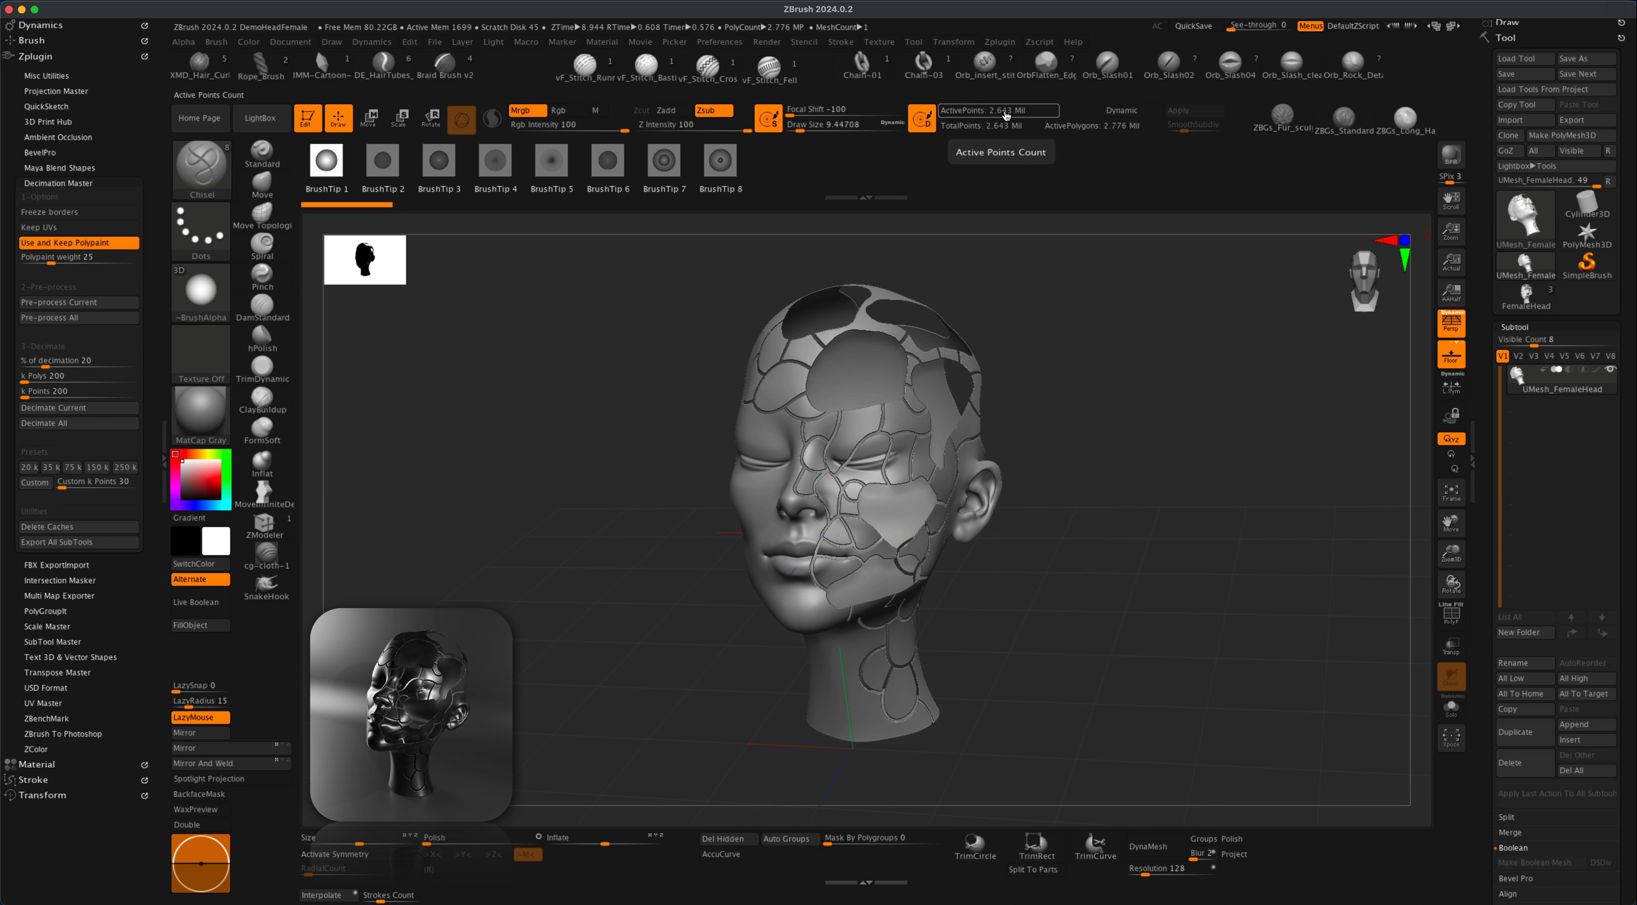
{"action": "left_click_drag", "start_coordinate": [1100, 347], "coordinate": [1101, 356], "text": "alt"}
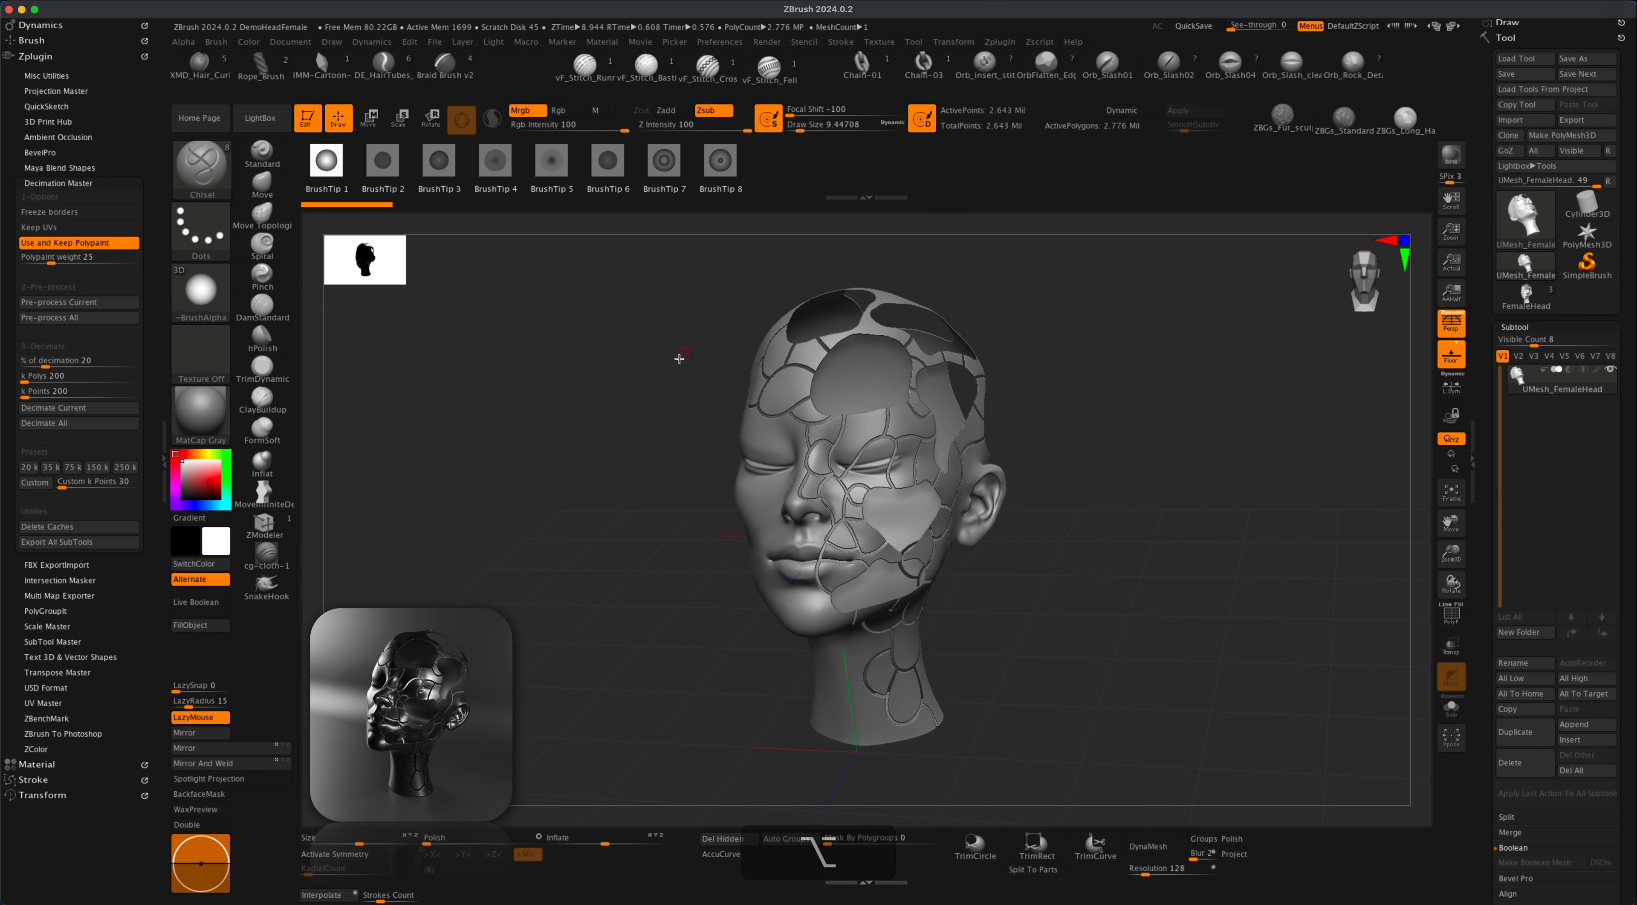
{"action": "left_click_drag", "start_coordinate": [671, 365], "coordinate": [680, 369], "text": "alt"}
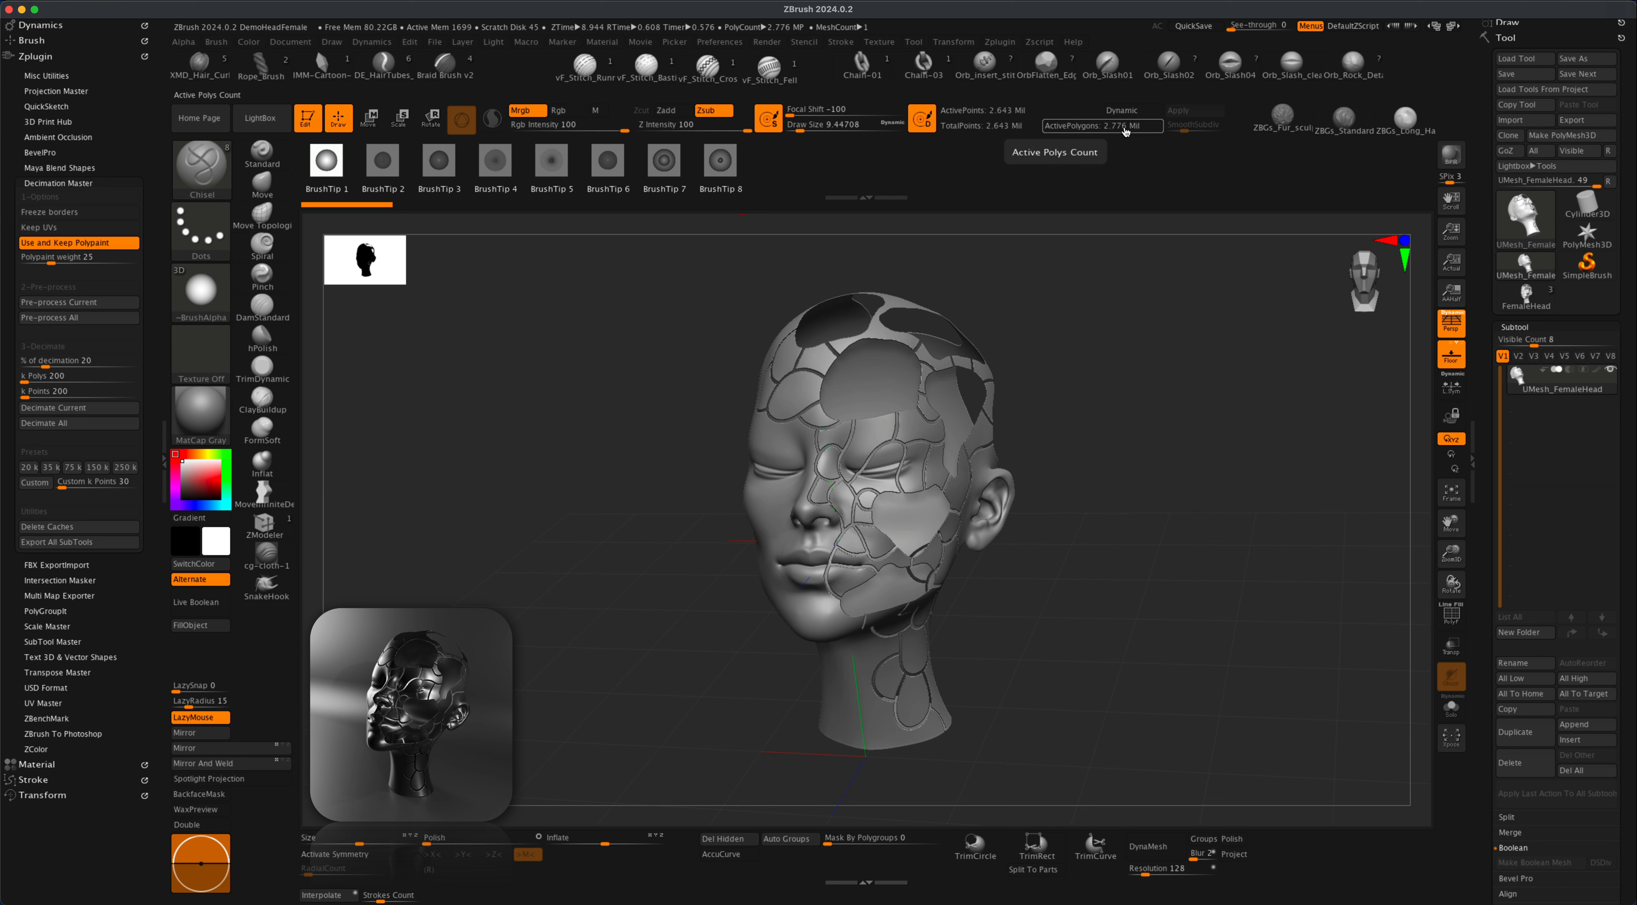
{"action": "left_click", "coordinate": [1452, 156]}
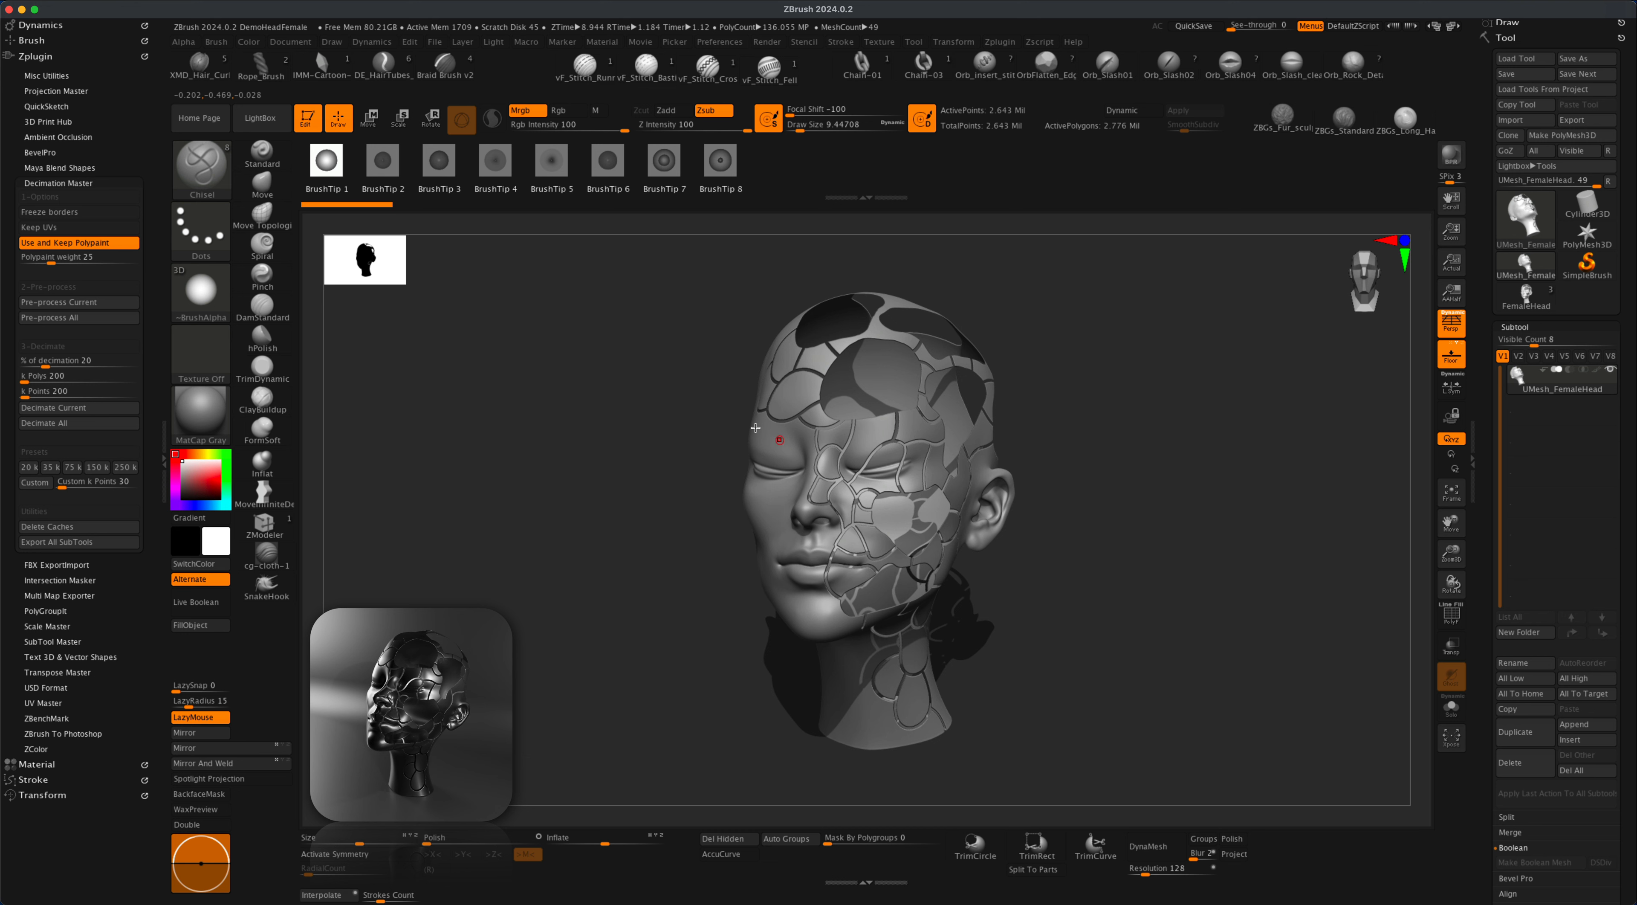
Turn off Use and Keep Polypaint, pre-process the current mesh and decimate it at 20%
{"action": "left_click", "coordinate": [118, 240]}
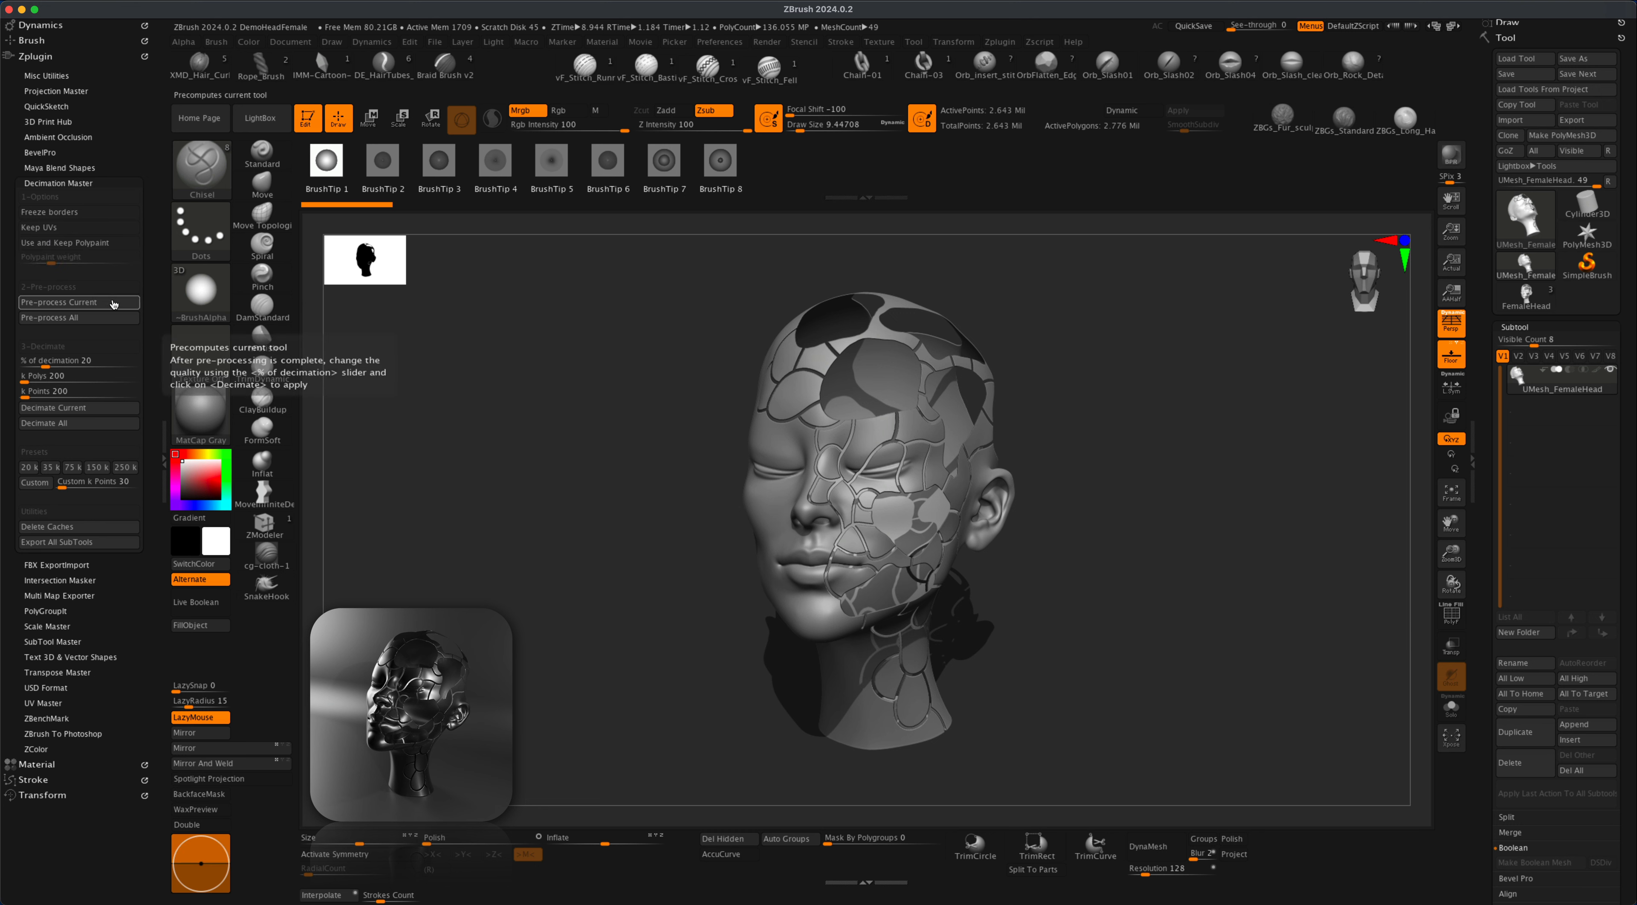
{"action": "left_click", "coordinate": [118, 302]}
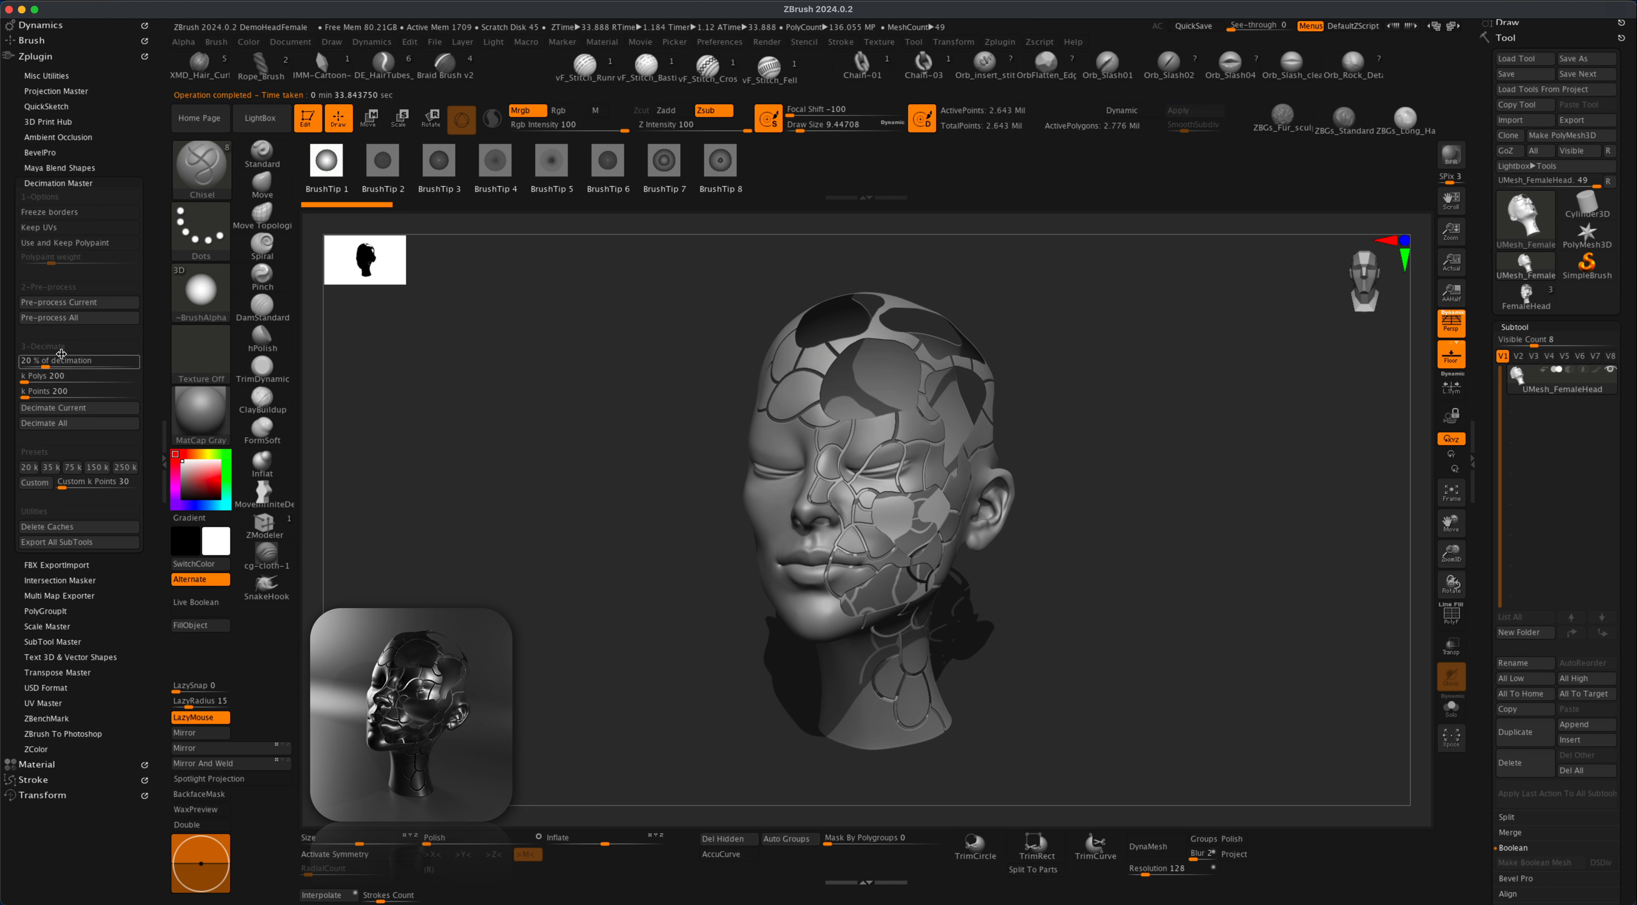
{"action": "left_click", "coordinate": [103, 408]}
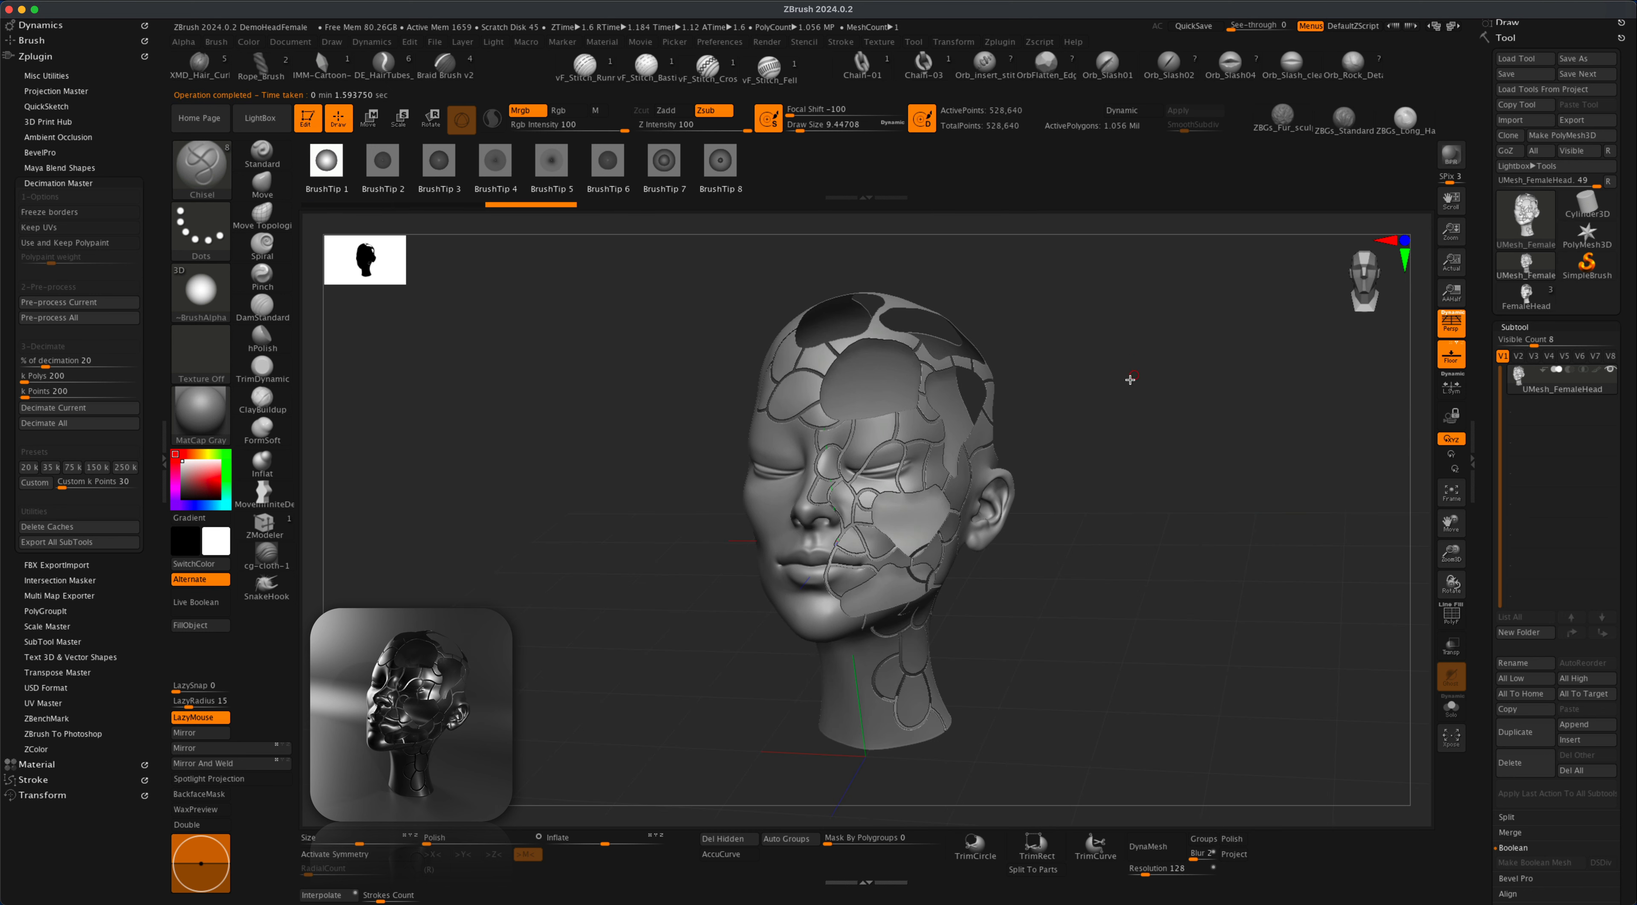
Examine the decimated head's polyframe, point count and carved surface from slightly different angles
{"action": "left_click_drag", "start_coordinate": [1121, 394], "coordinate": [1130, 372]}
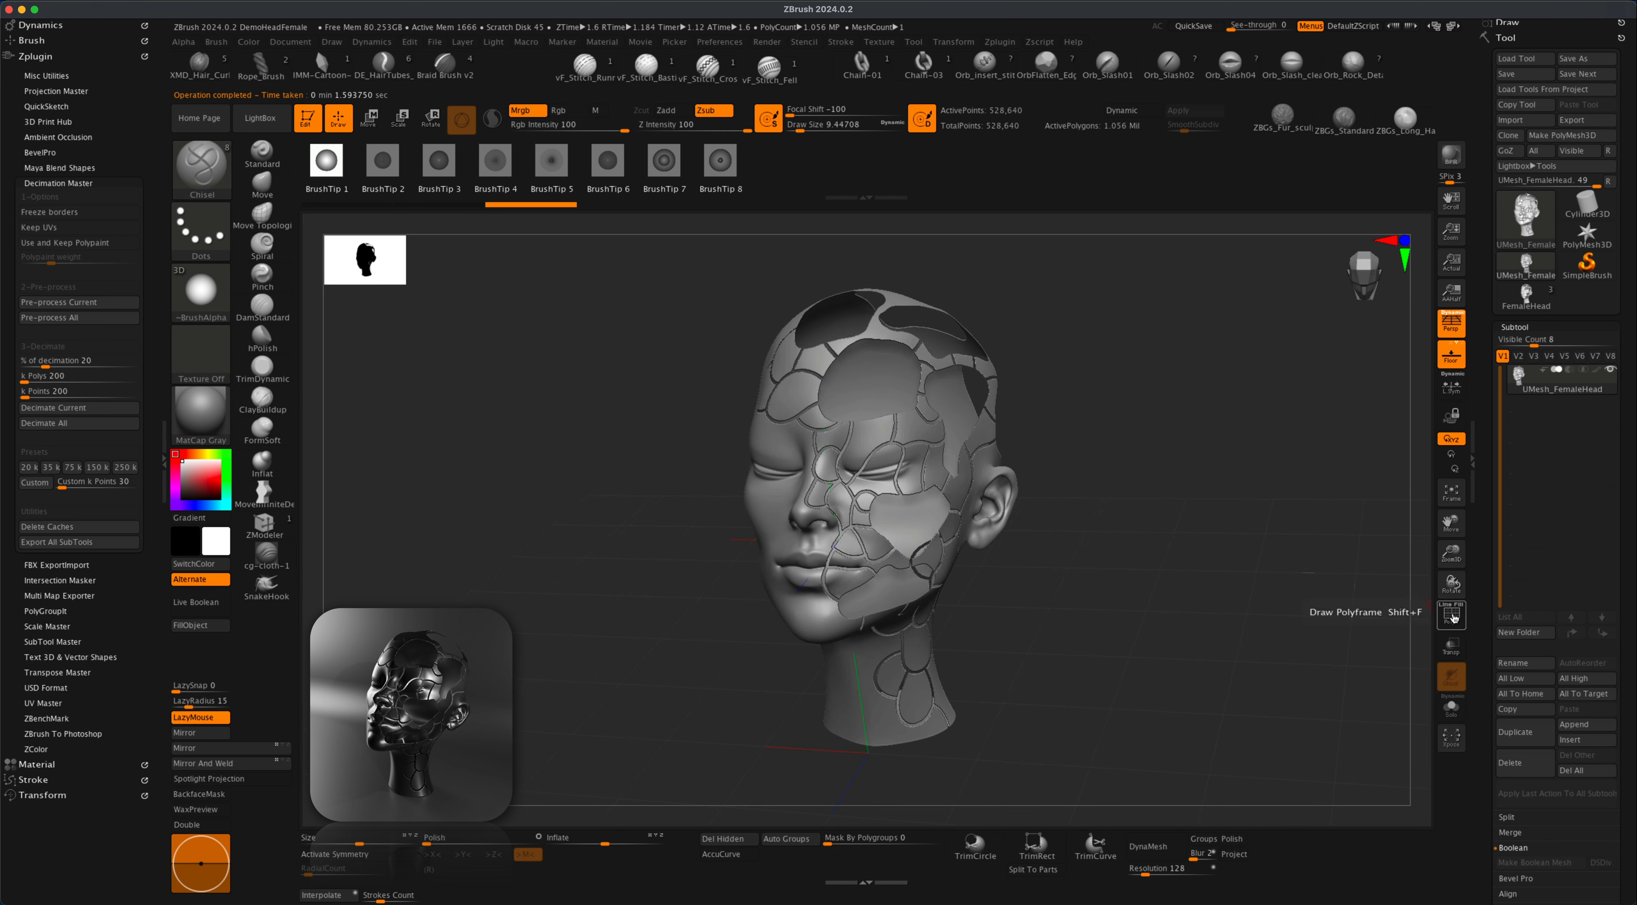
{"action": "left_click", "coordinate": [1452, 614]}
{"action": "mouse_move", "coordinate": [1159, 566]}
{"action": "left_mouse_down"}
{"action": "mouse_move", "coordinate": [1206, 559]}
{"action": "mouse_move", "coordinate": [1173, 560]}
{"action": "left_mouse_up"}
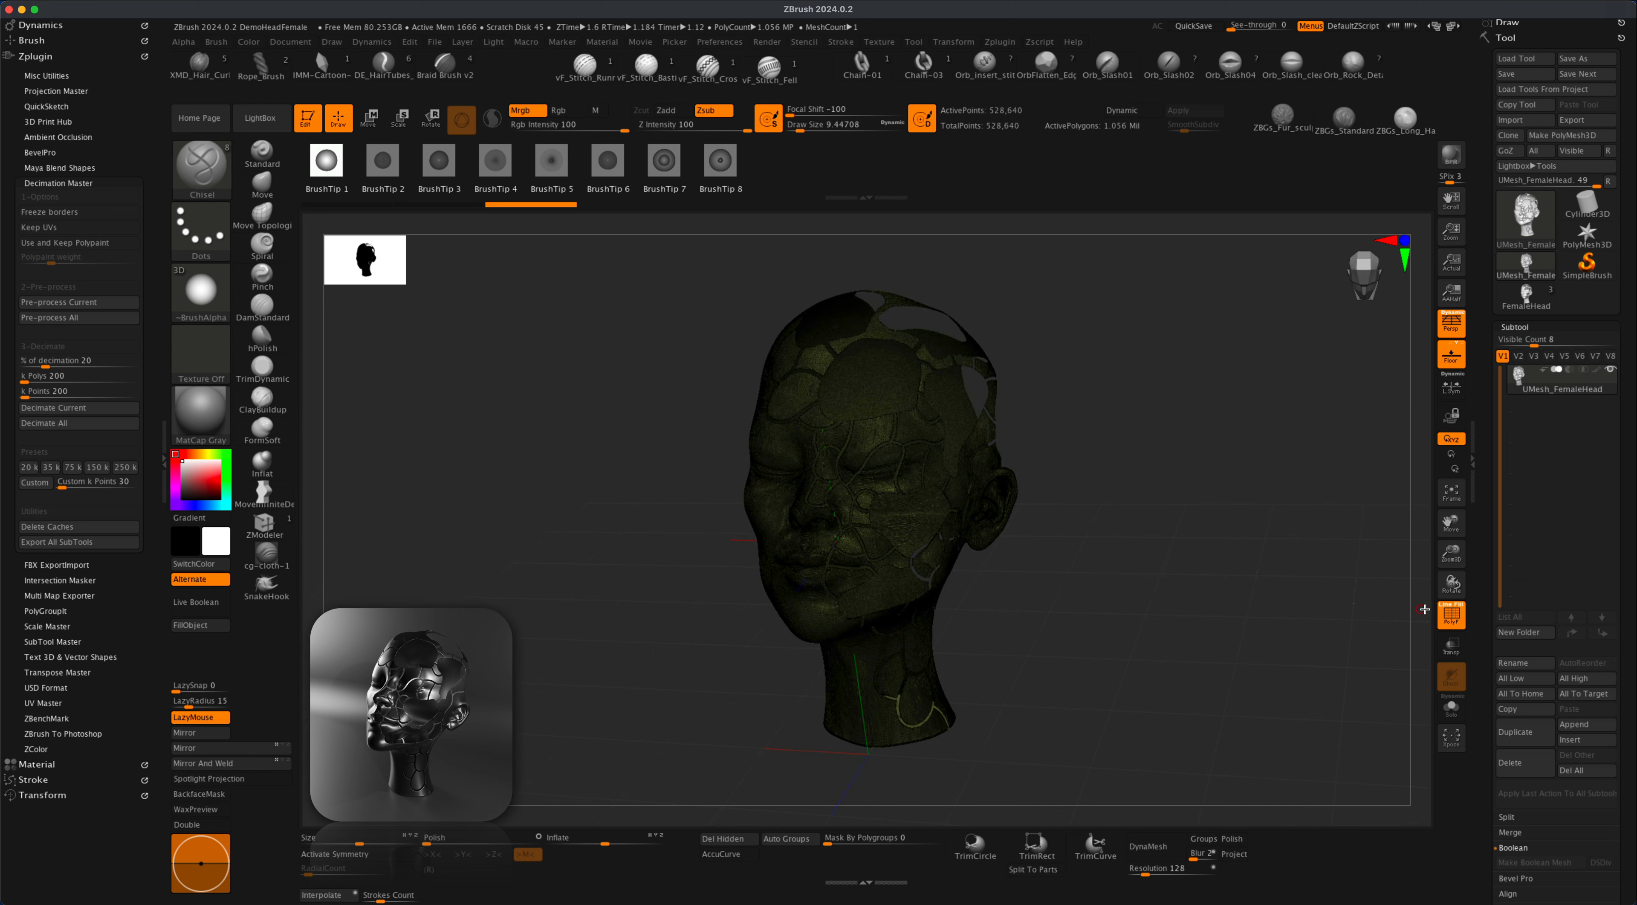
{"action": "left_click", "coordinate": [1451, 614]}
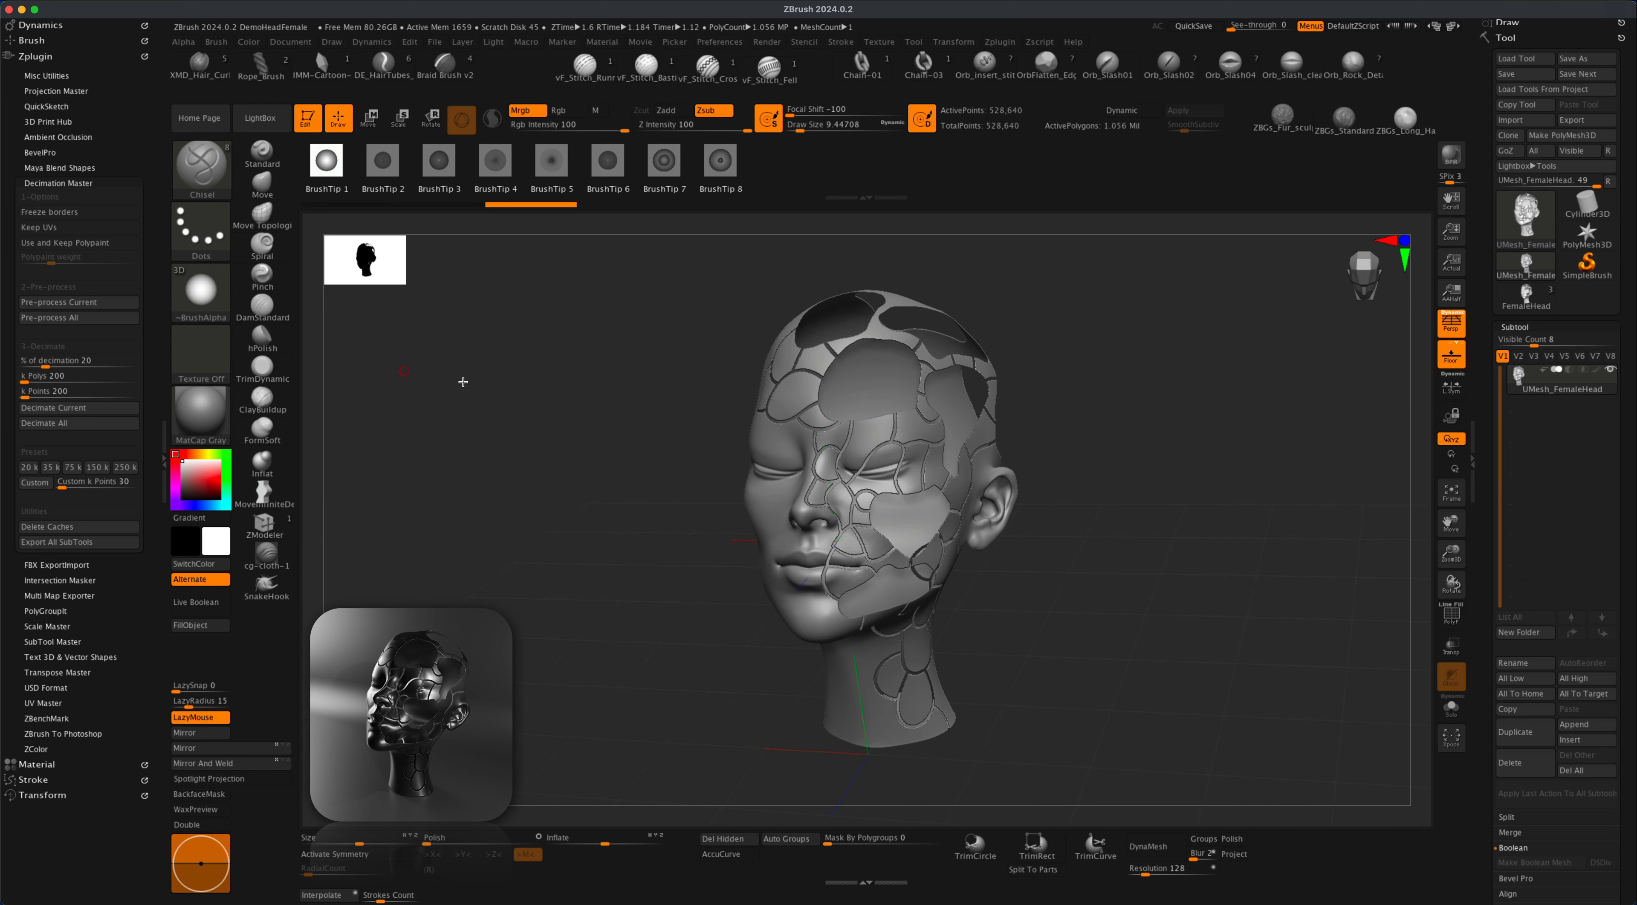
{"action": "mouse_move", "coordinate": [644, 540]}
{"action": "left_mouse_down"}
{"action": "mouse_move", "coordinate": [665, 537]}
{"action": "mouse_move", "coordinate": [643, 535]}
{"action": "left_mouse_up"}
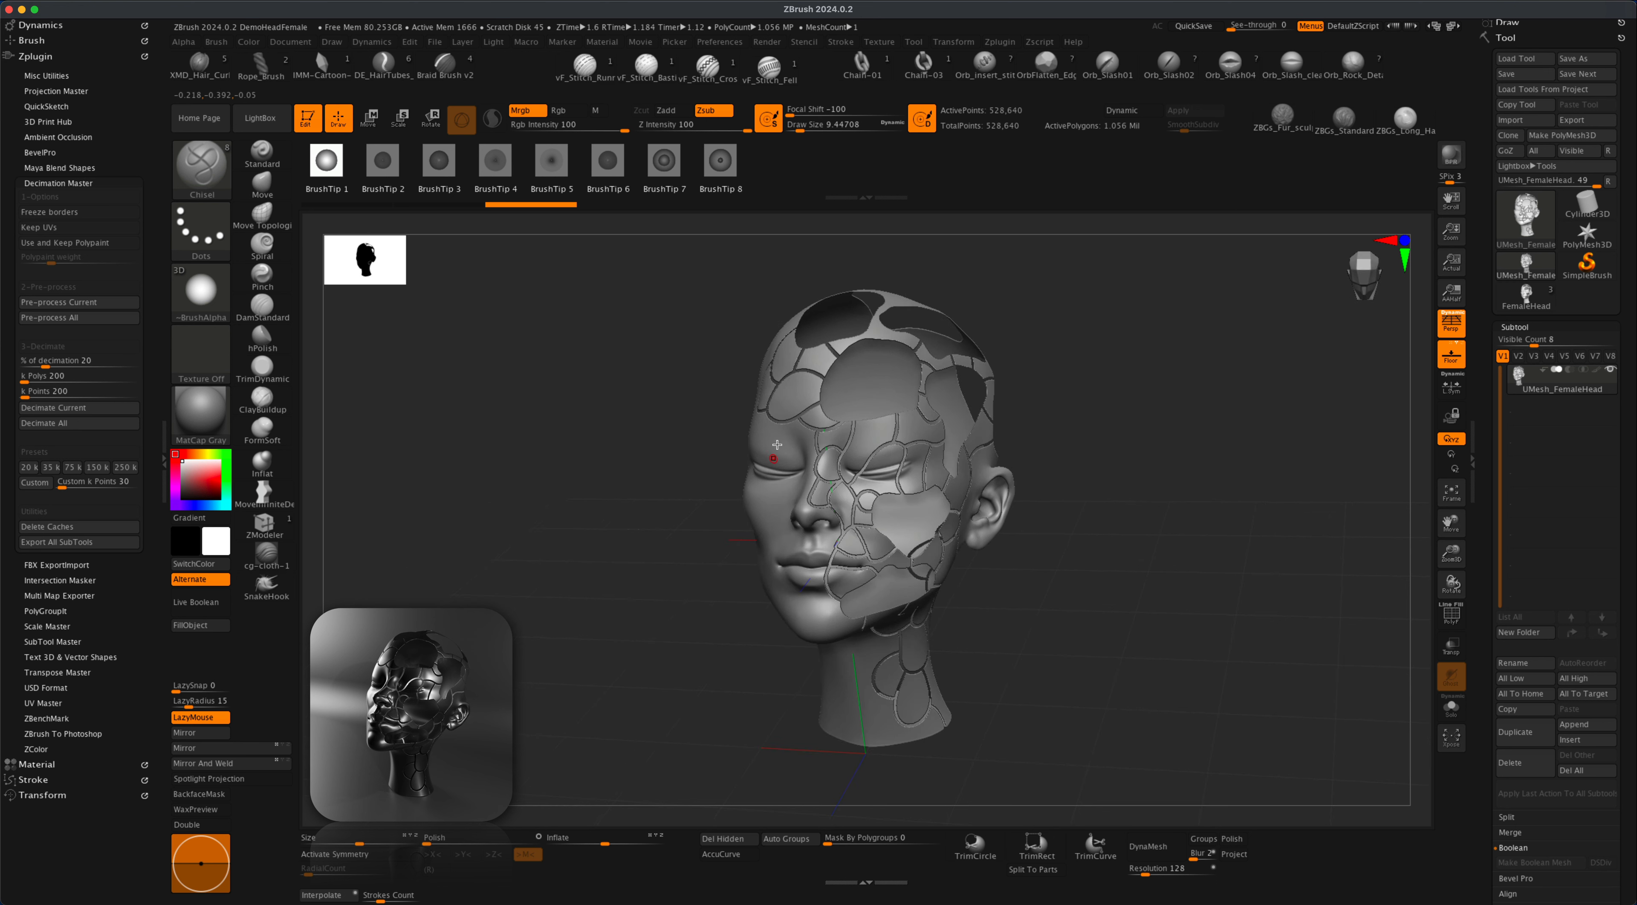
{"action": "left_click", "coordinate": [1450, 614]}
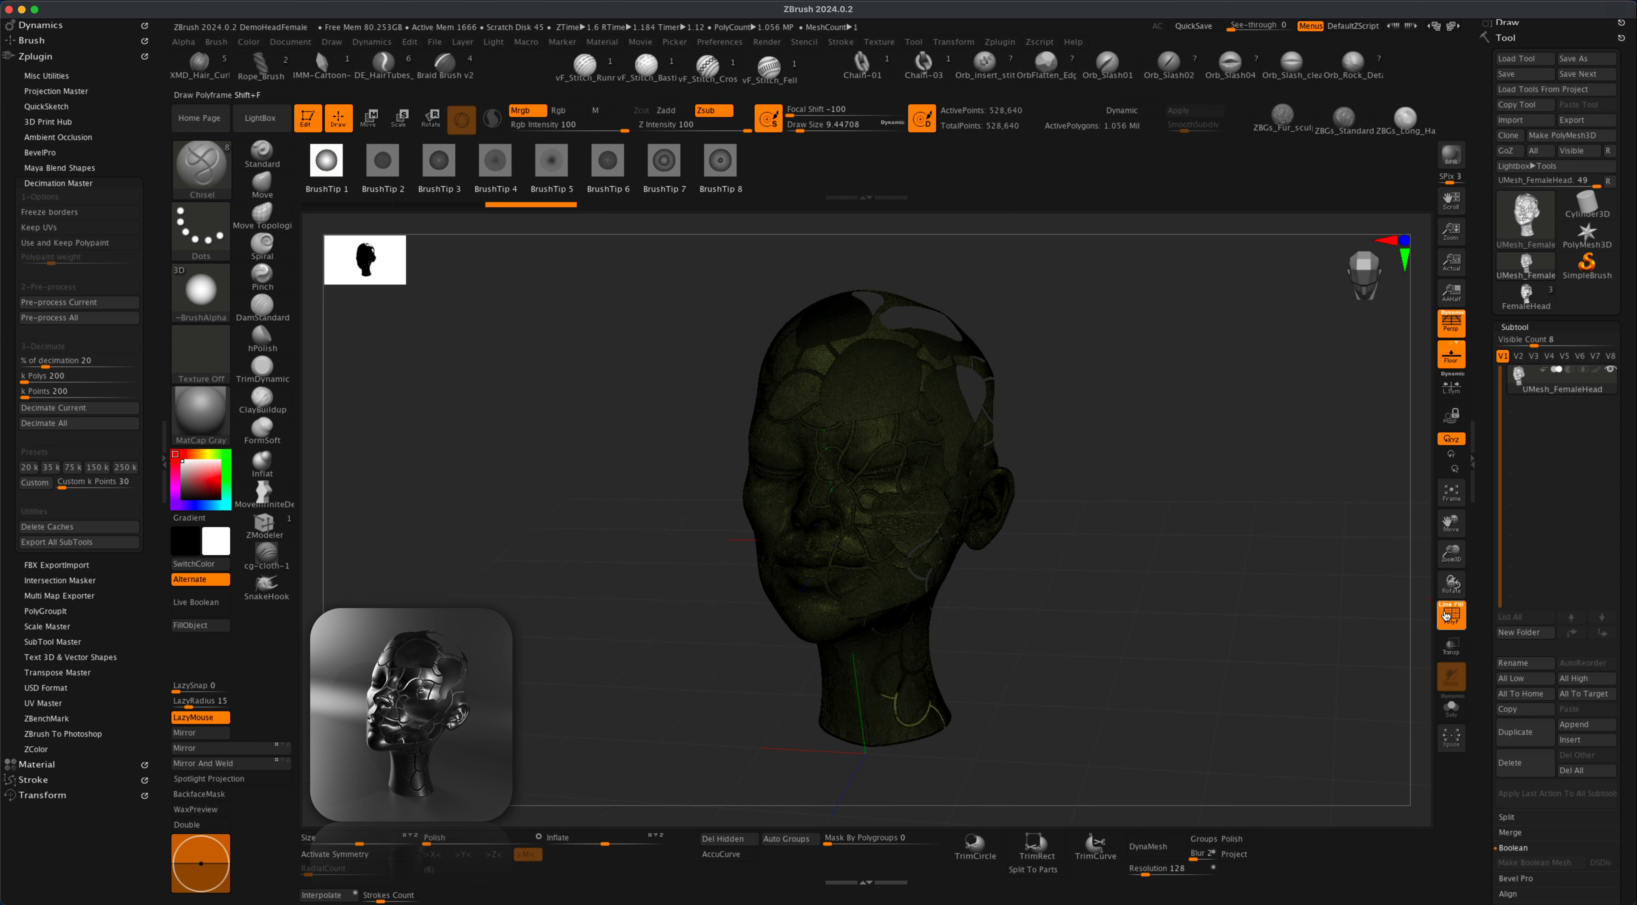
{"action": "left_click", "coordinate": [1453, 615]}
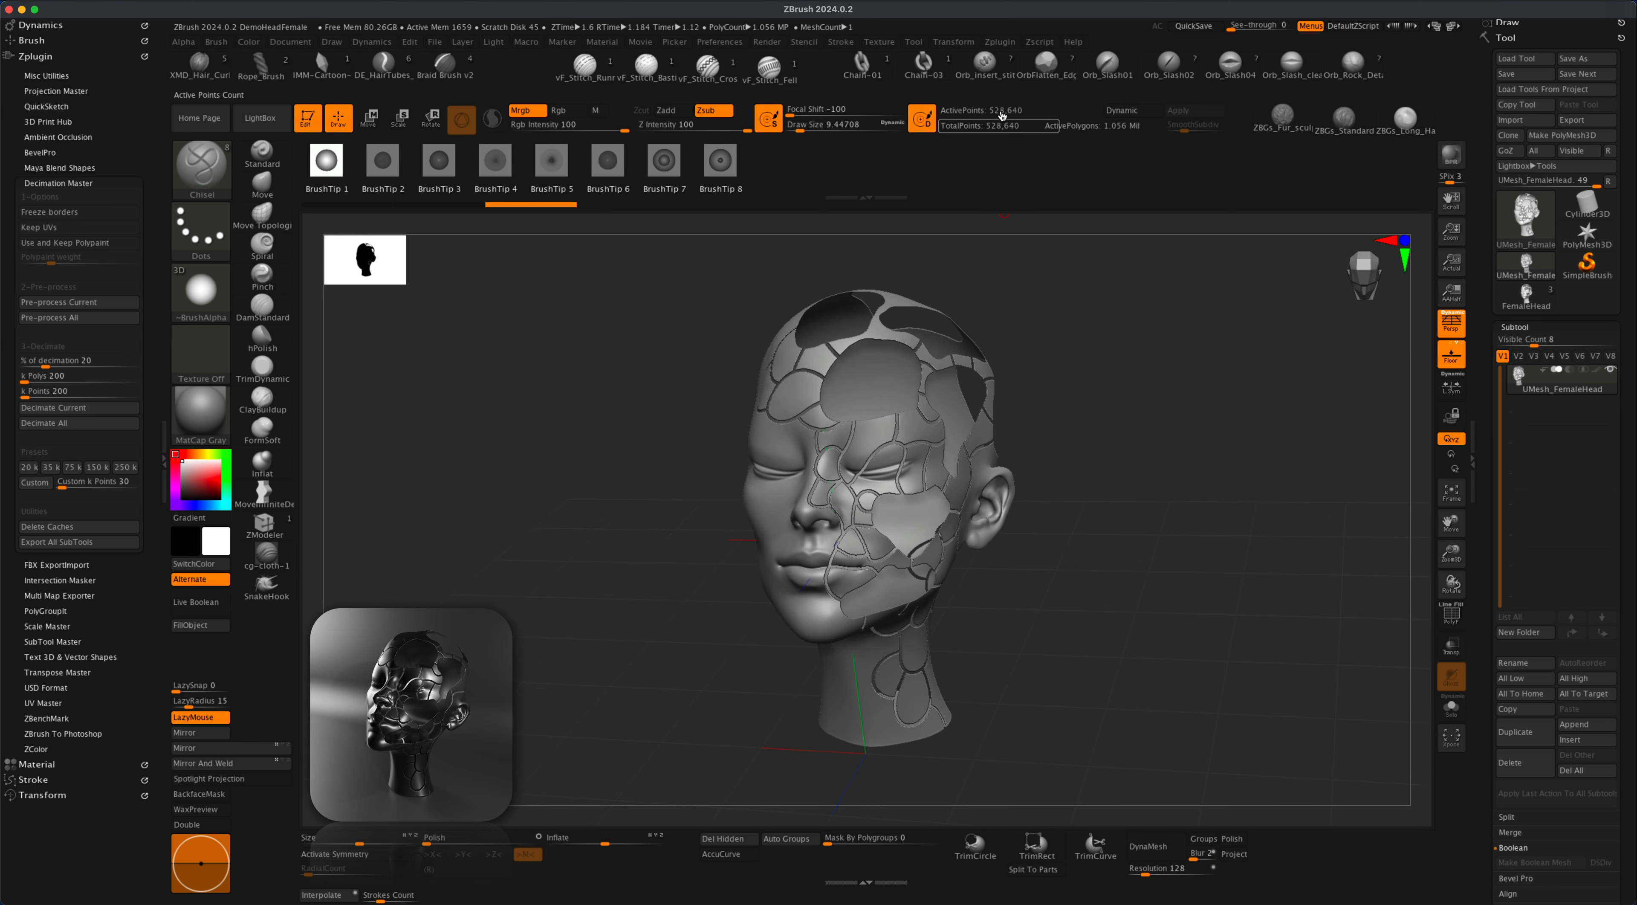
{"action": "left_click_drag", "start_coordinate": [1084, 254], "coordinate": [1104, 311]}
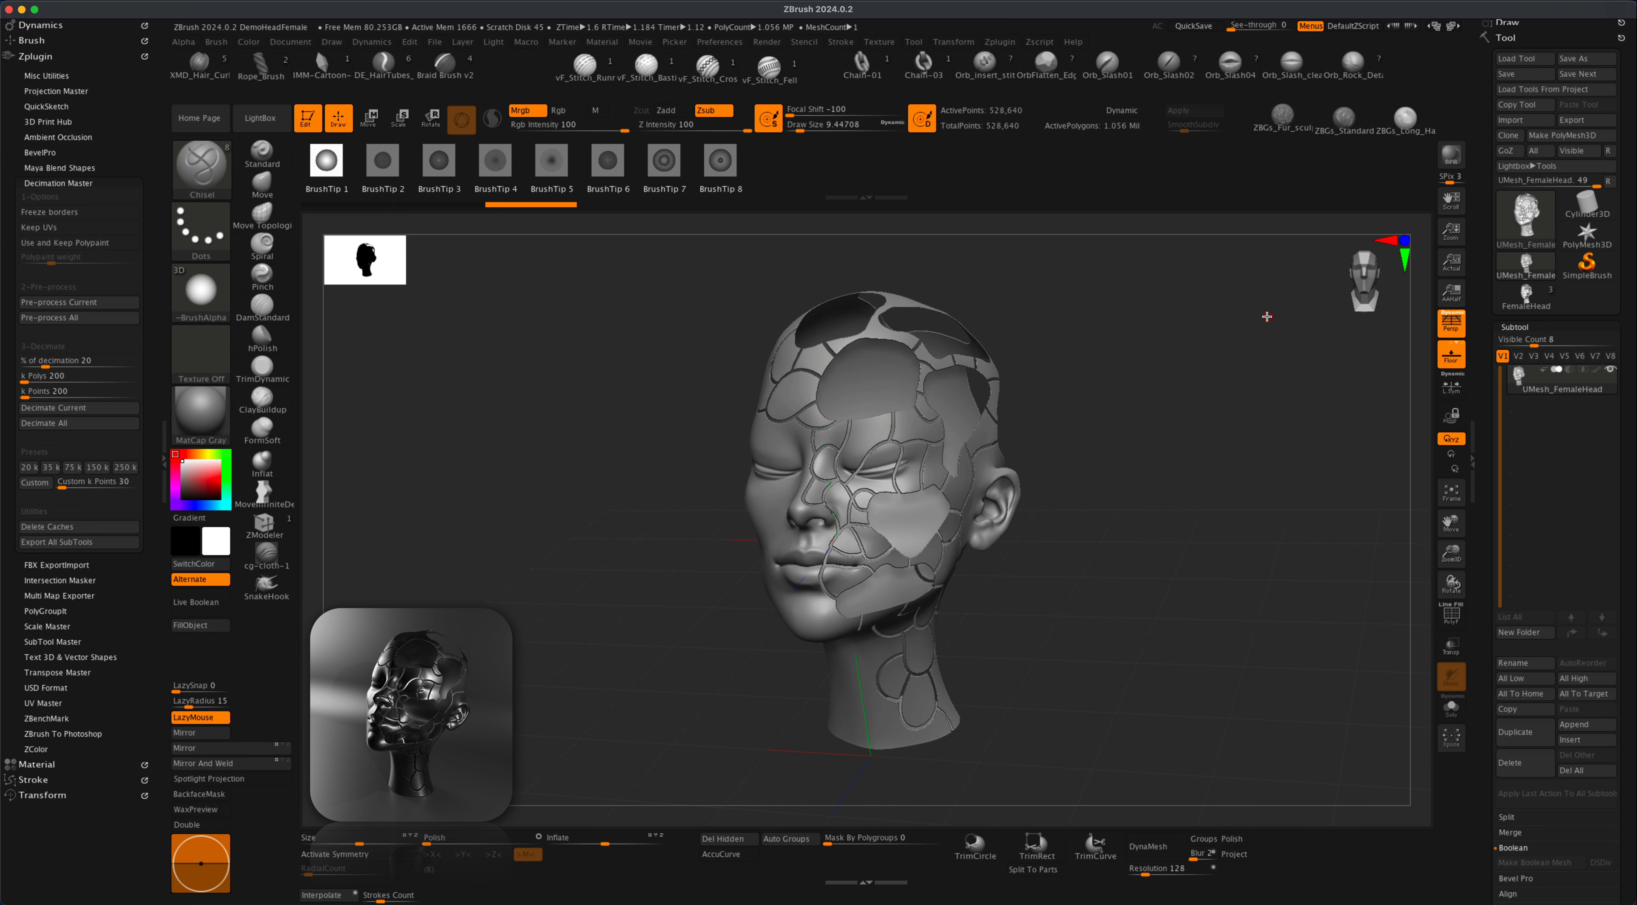
{"action": "left_click_drag", "start_coordinate": [1253, 330], "coordinate": [1266, 323]}
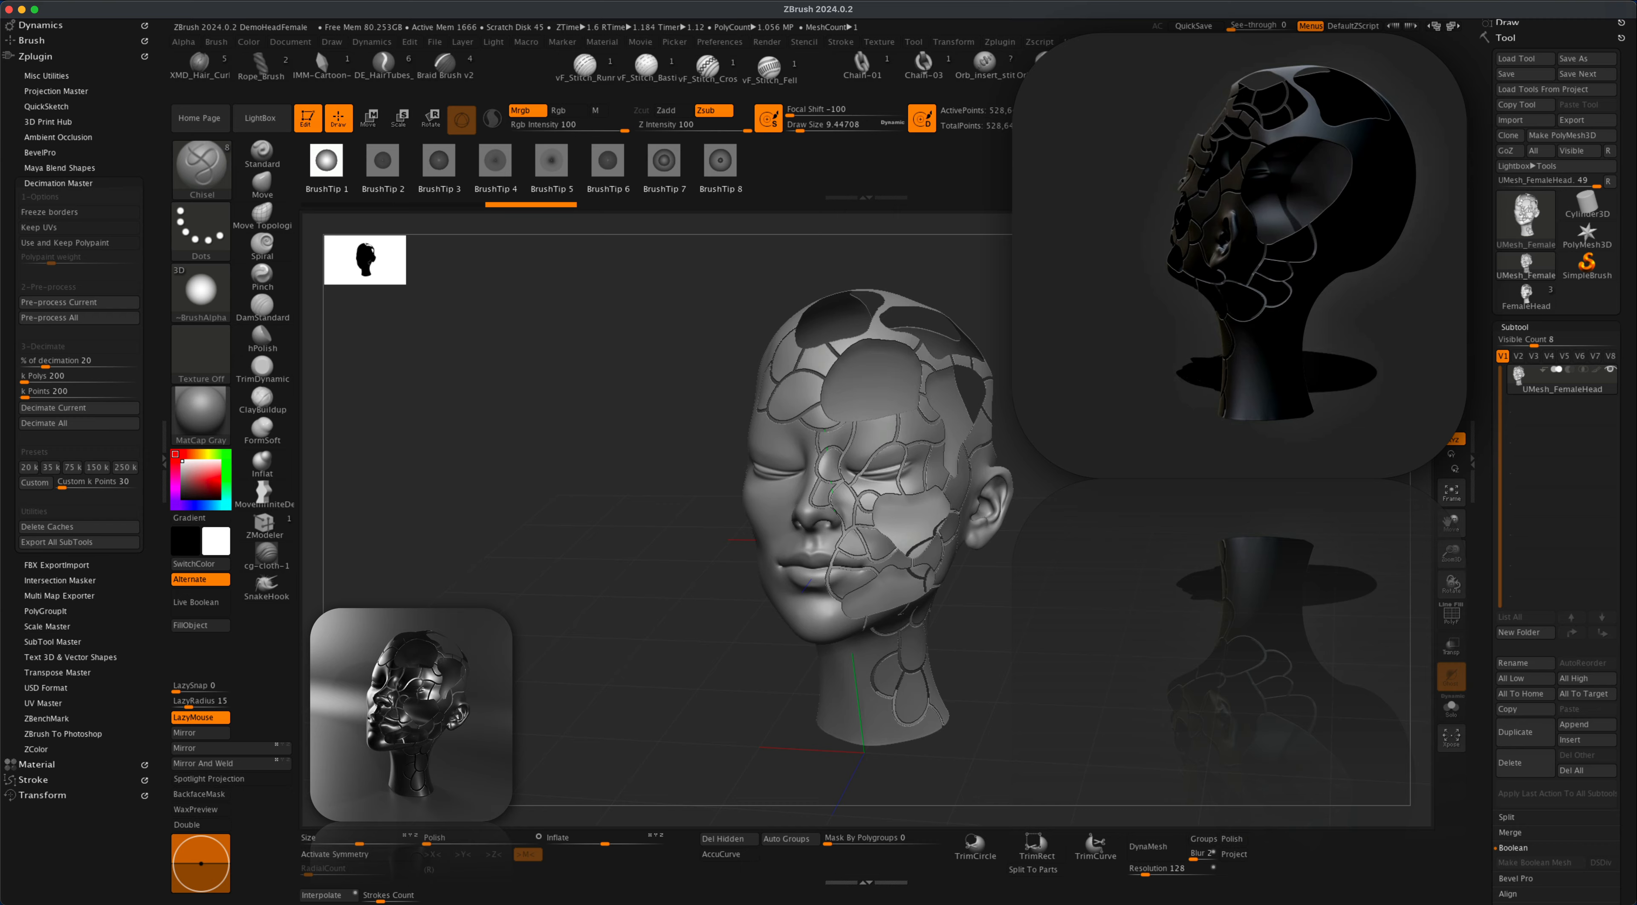
{"action": "left_click_drag", "start_coordinate": [1266, 322], "coordinate": [1246, 323]}
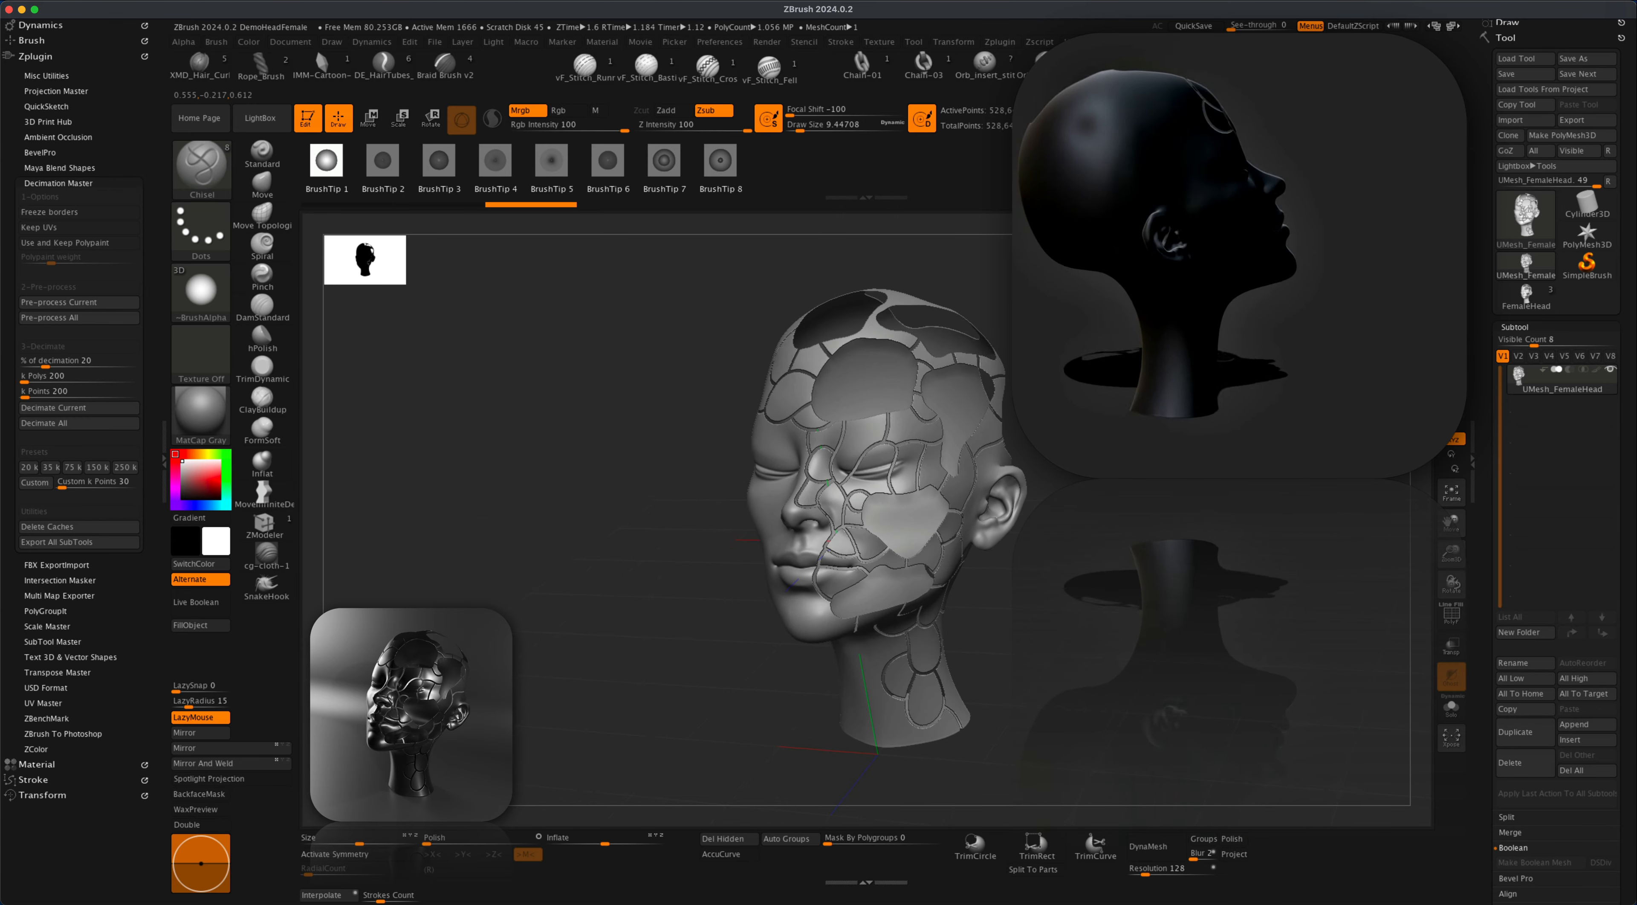
{"action": "mouse_move", "coordinate": [1114, 393]}
{"action": "left_mouse_down"}
{"action": "mouse_move", "coordinate": [1160, 394]}
{"action": "mouse_move", "coordinate": [1118, 394]}
{"action": "left_mouse_up"}
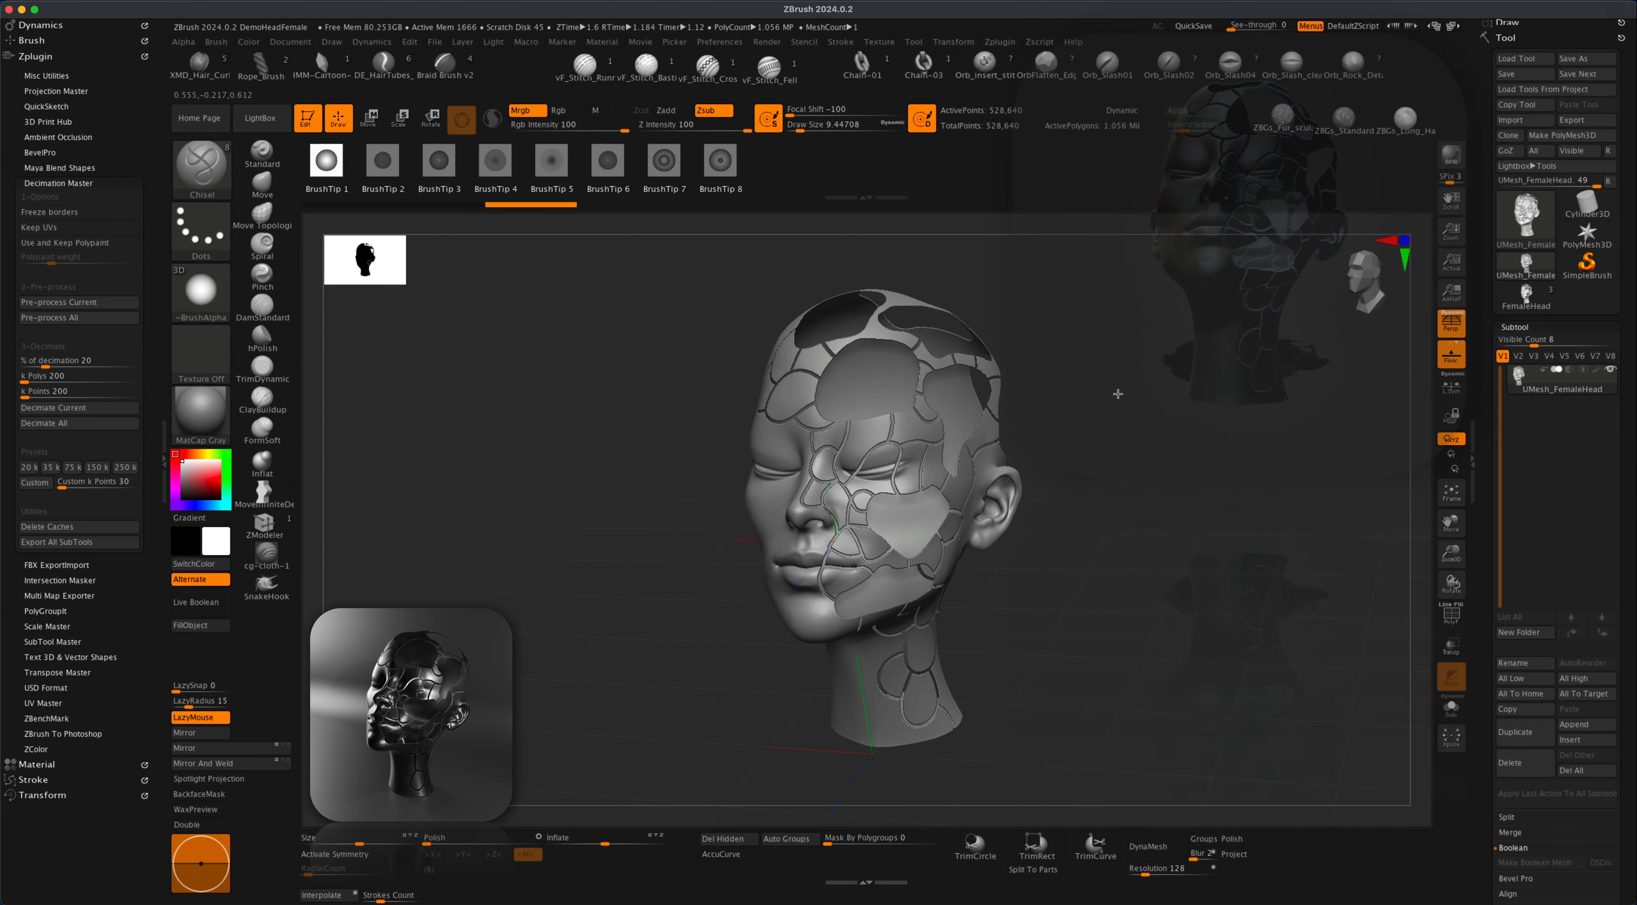